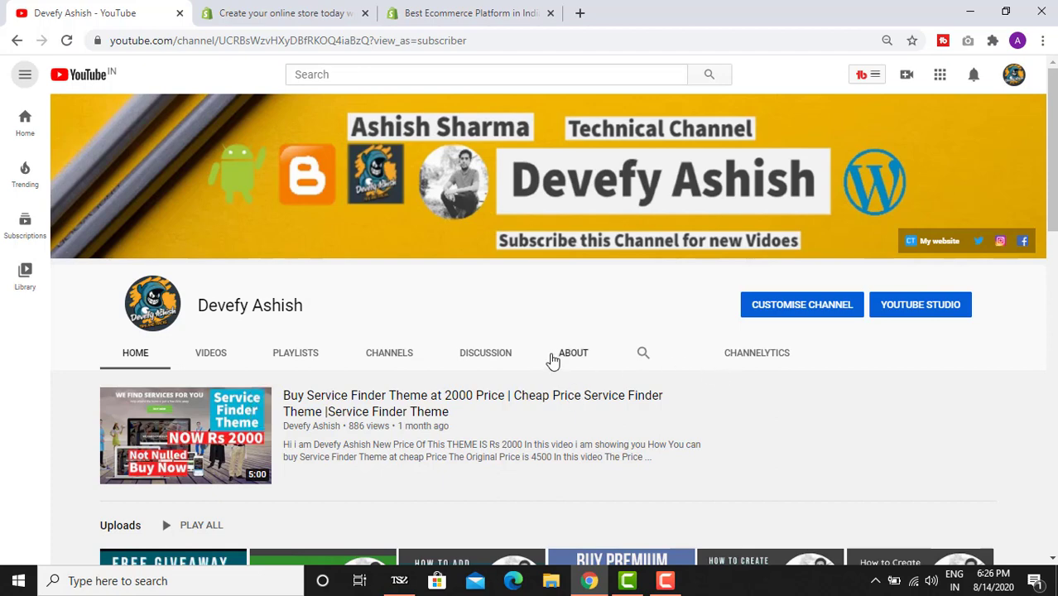
- Switch to the shopify.in 'Build an online business' home page and skim its top section
click(240, 12)
click(460, 14)
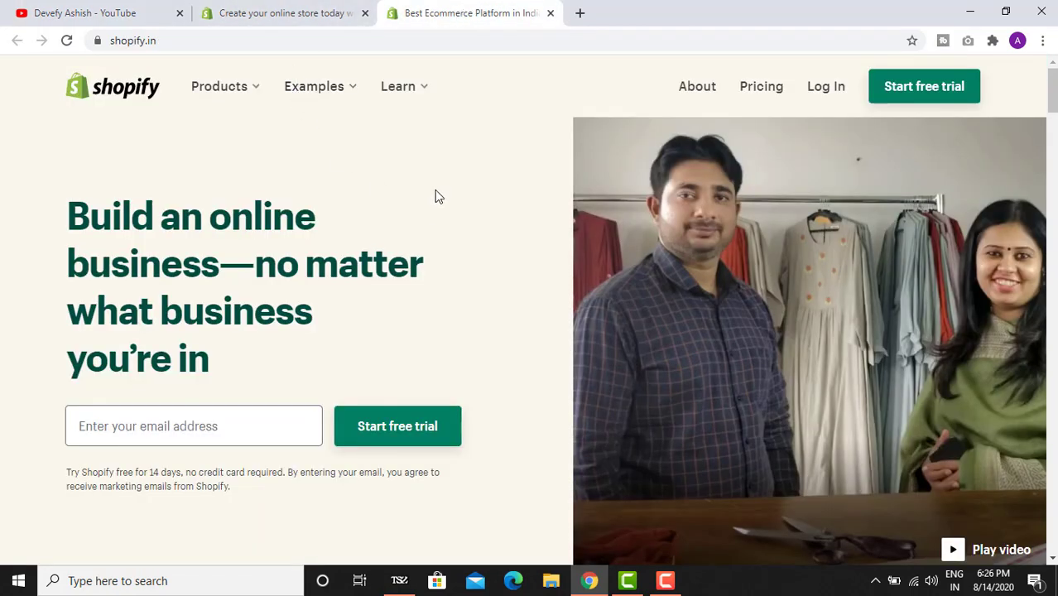
scroll(447, 197, down, 2)
scroll(447, 196, down, 2)
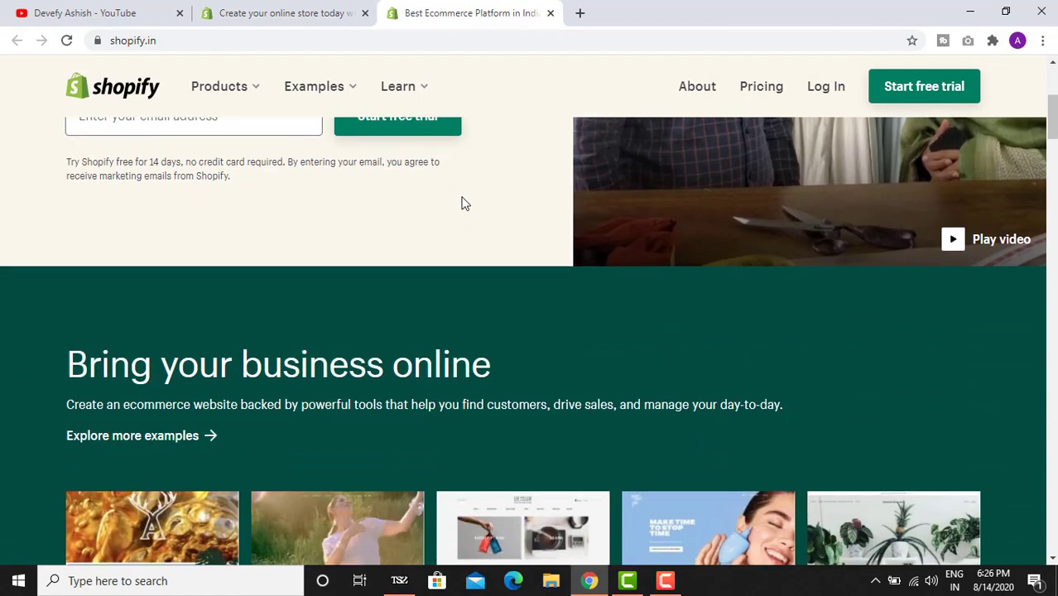
scroll(460, 208, down, 3)
scroll(460, 211, up, 6)
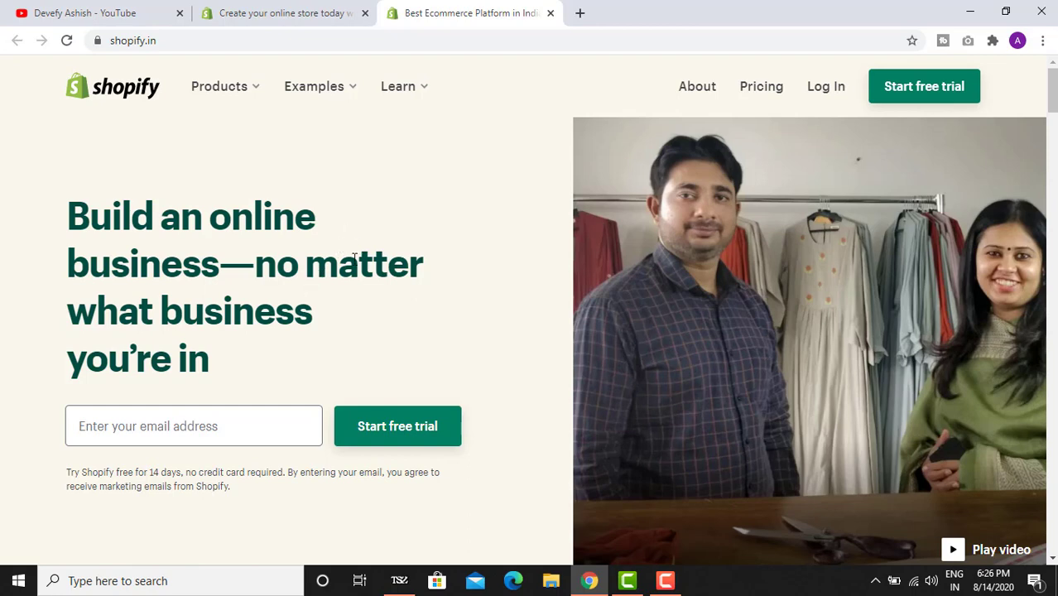
- Browse down through the example store showcases, then return to the top of the page
scroll(371, 262, down, 3)
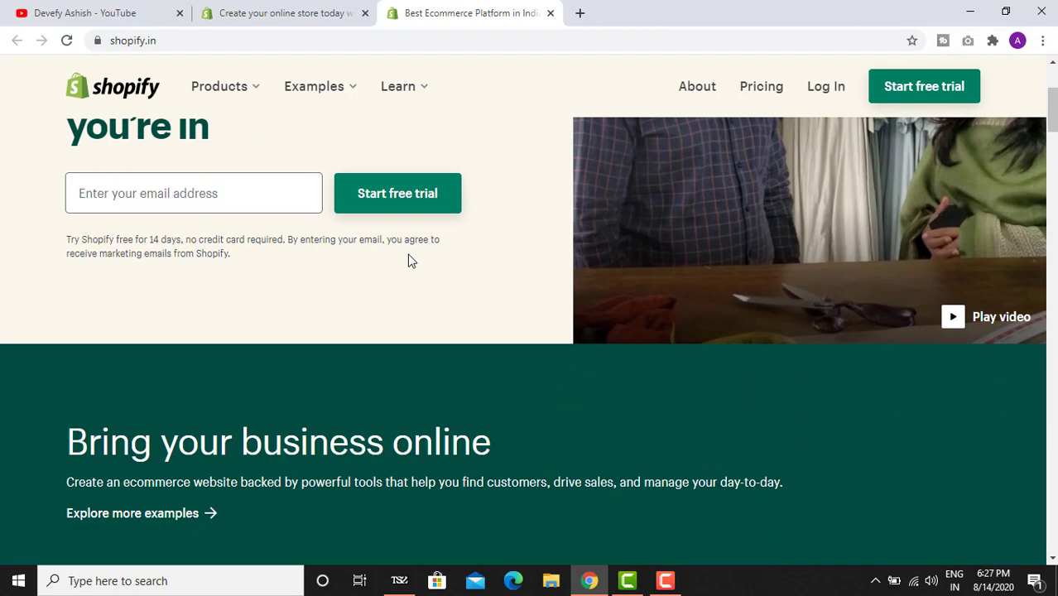
scroll(408, 256, down, 2)
scroll(407, 261, down, 3)
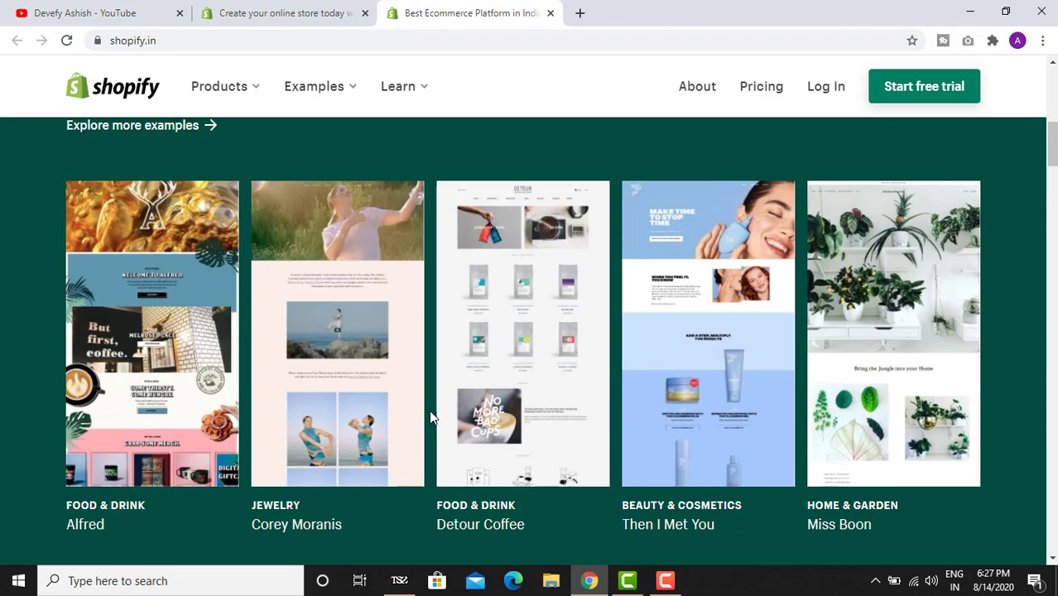
scroll(430, 414, down, 4)
scroll(430, 412, up, 5)
scroll(430, 412, up, 6)
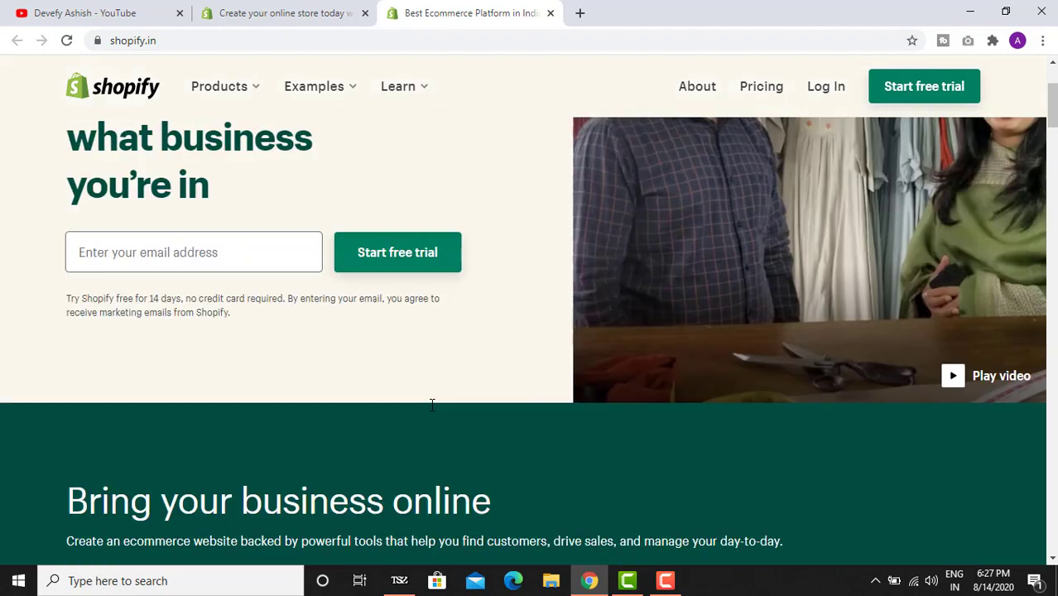
- Compare the open free-trial page with the Shopify India home page
click(290, 6)
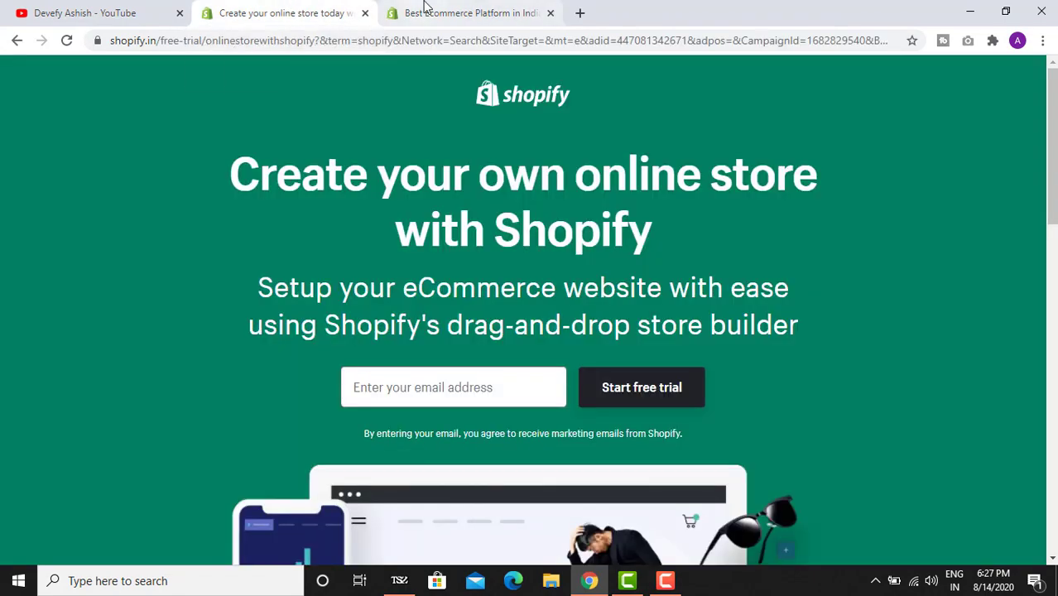
key(ctrl+Tab)
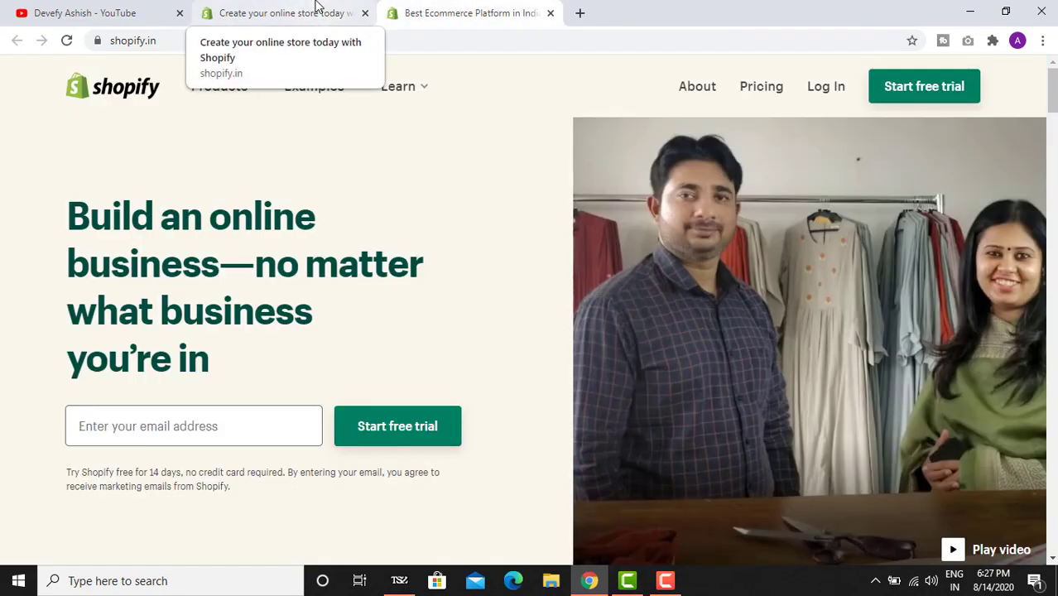
click(315, 6)
click(403, 6)
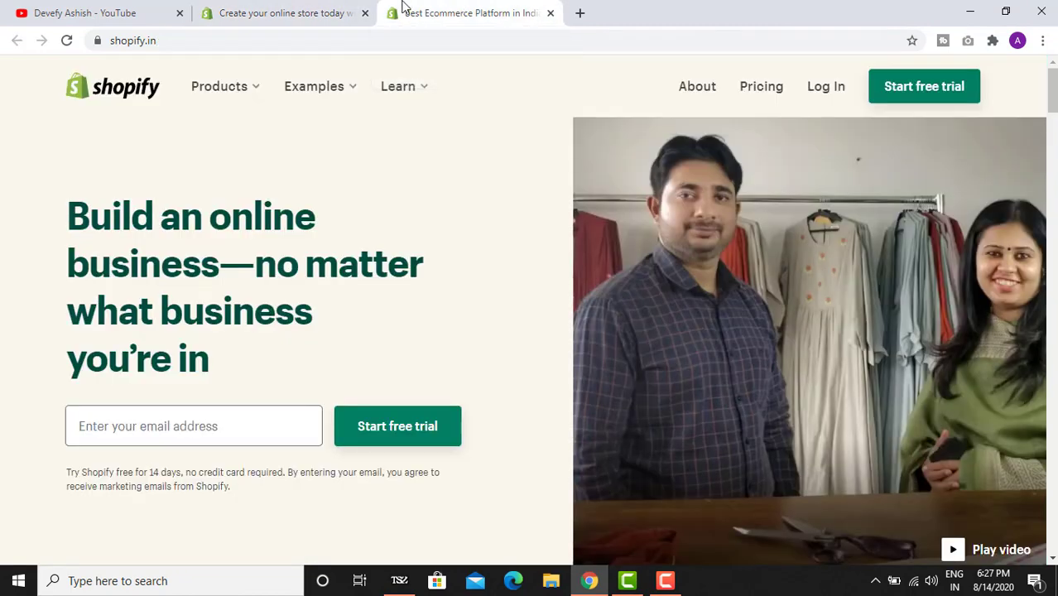
click(330, 7)
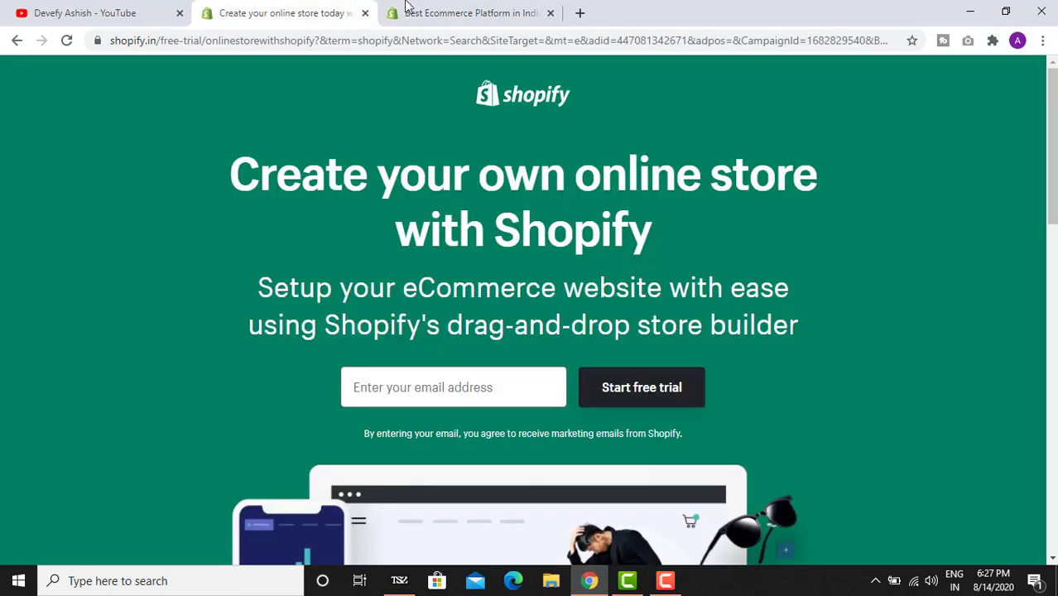
click(437, 7)
click(308, 6)
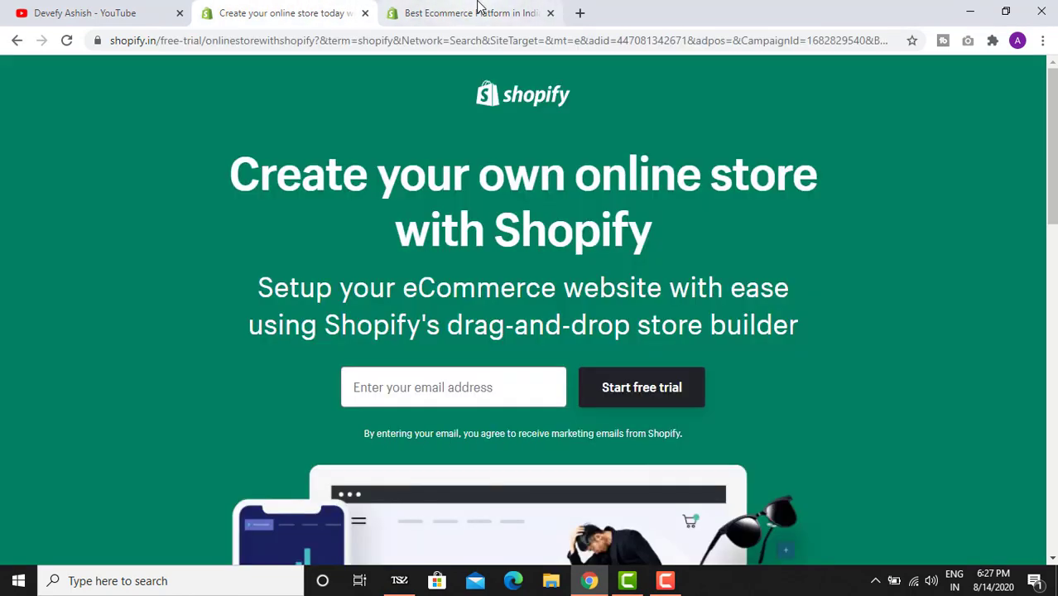
- Search Google for shopify in a new tab and open the Shopify India free-trial ad
click(580, 13)
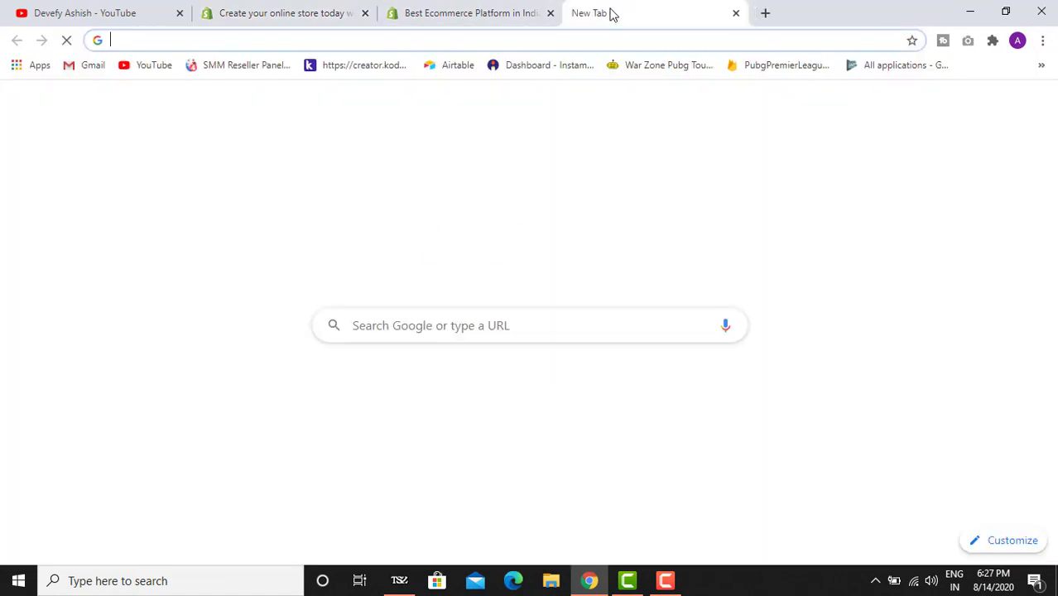
text(sh)
key(Return)
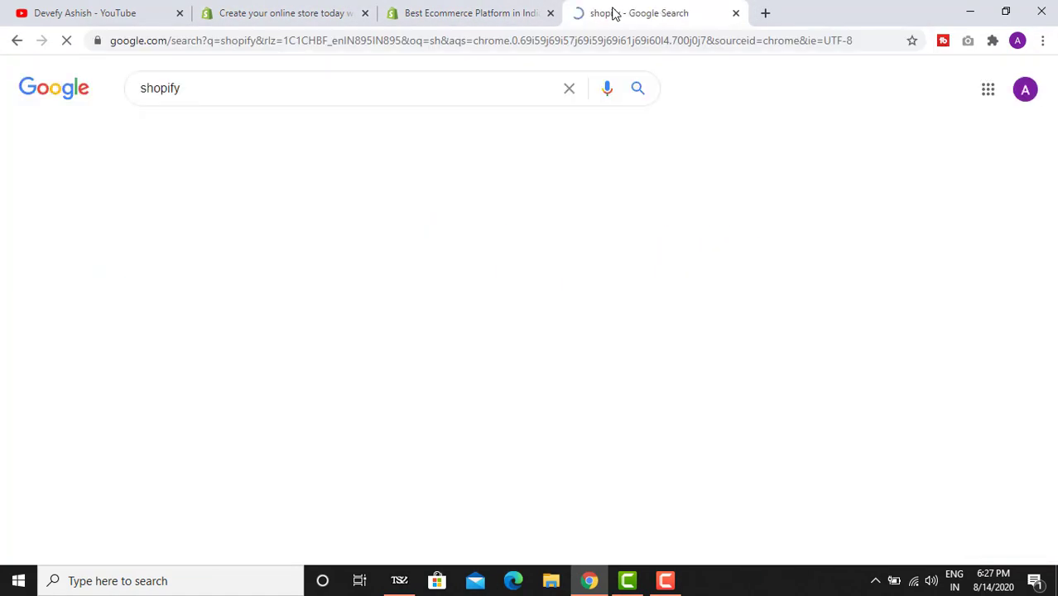
scroll(383, 333, down, 5)
scroll(348, 274, up, 5)
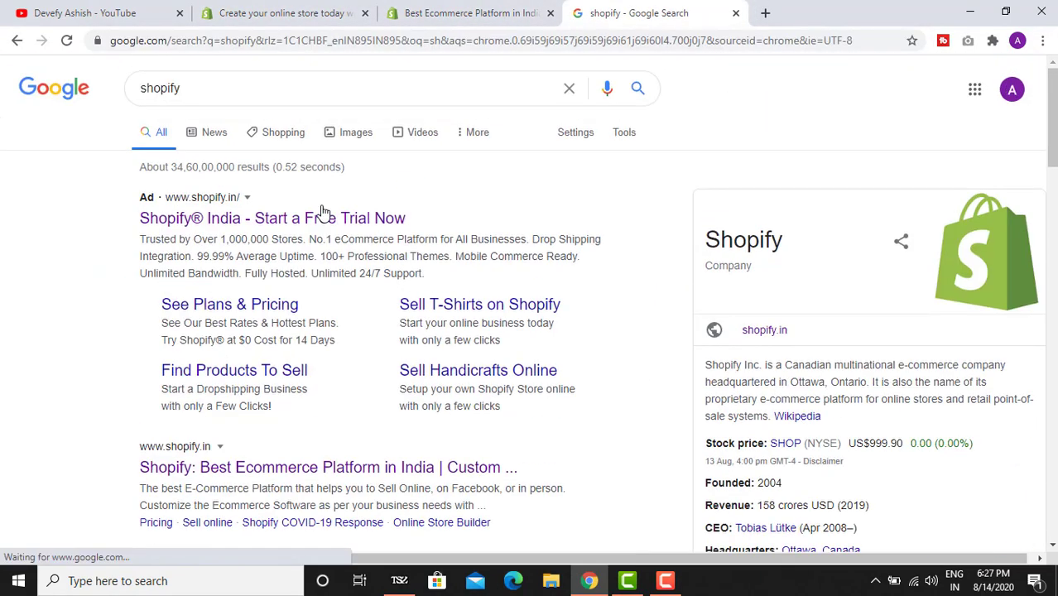
click(318, 217)
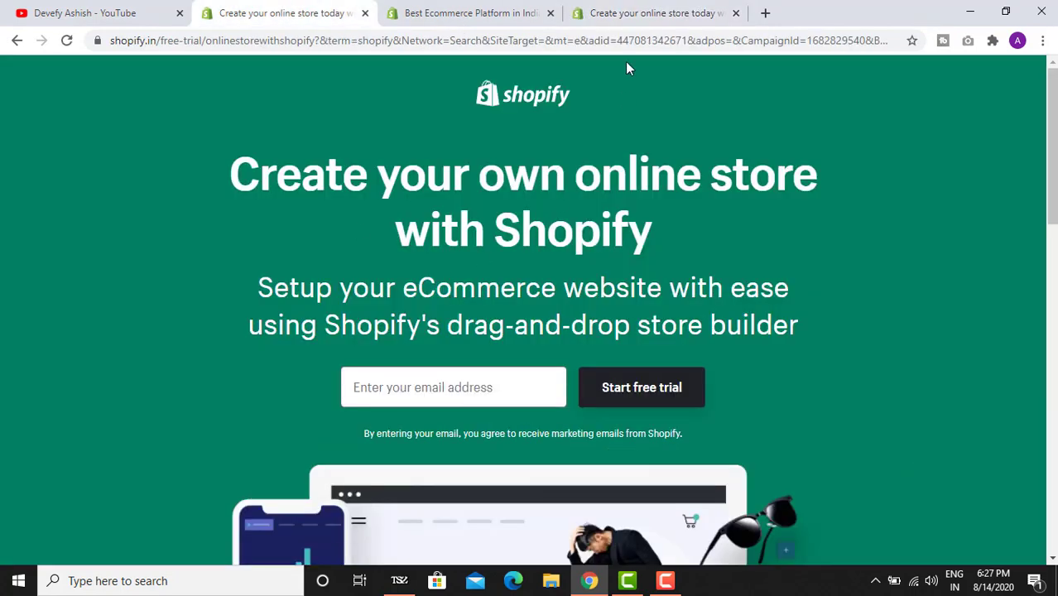
- Close the duplicate trial page and the shopify.in home page, keeping one free-trial page
click(638, 14)
click(365, 13)
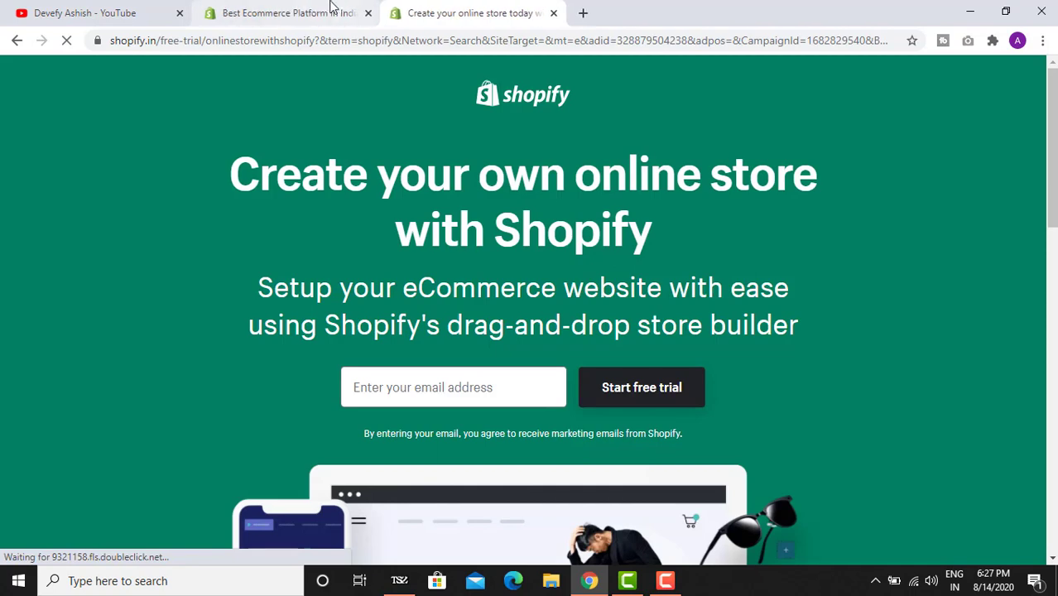
click(323, 13)
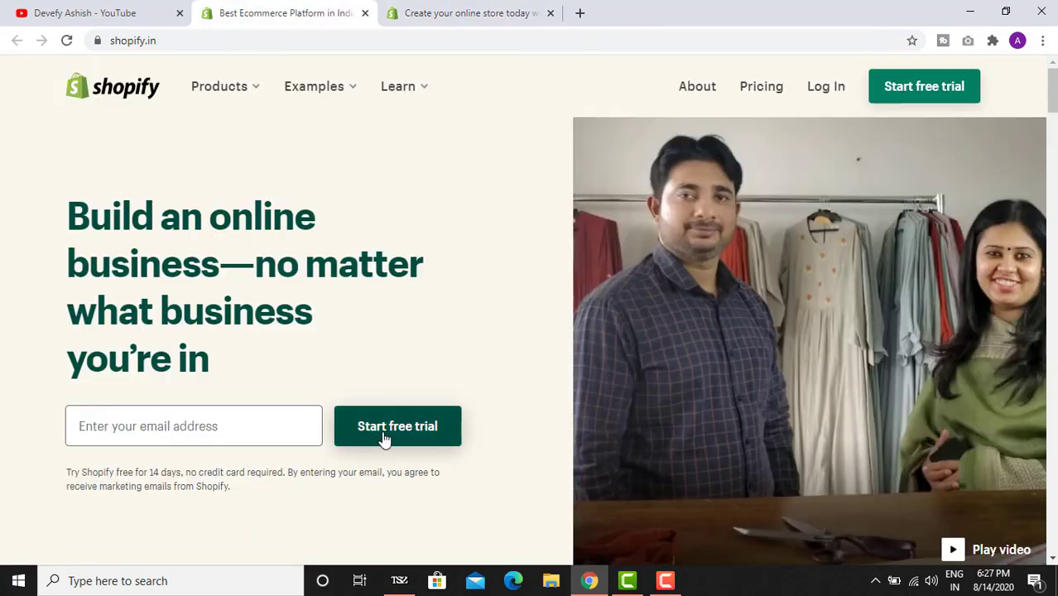
click(451, 13)
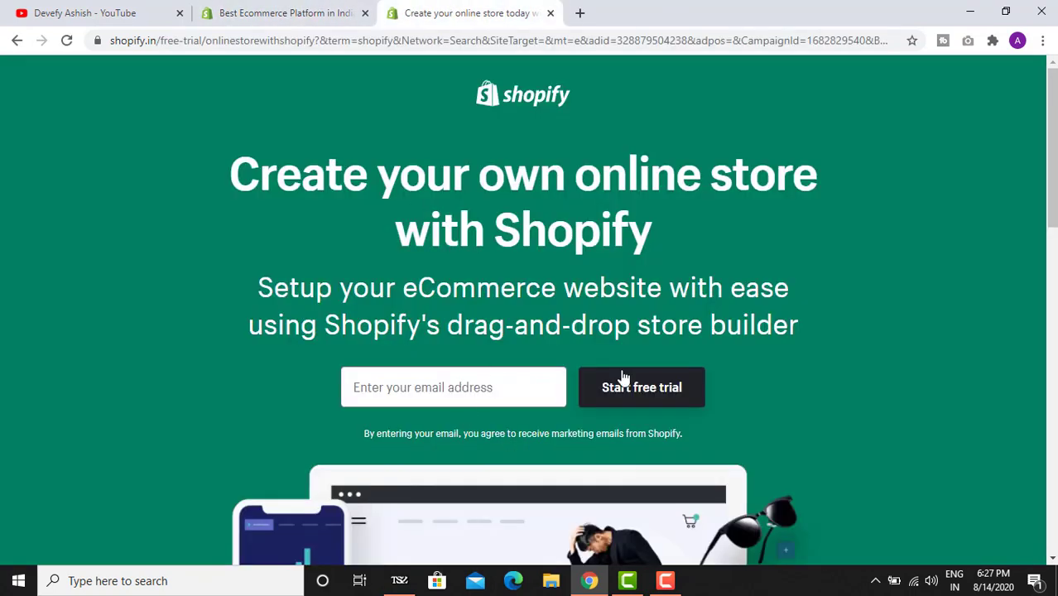
click(318, 12)
click(399, 10)
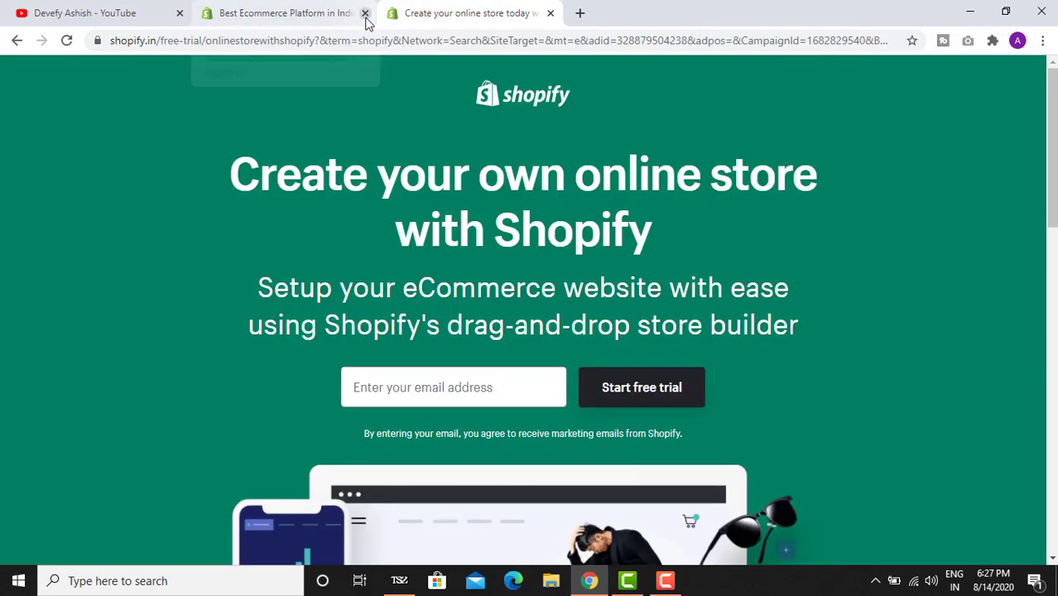
click(363, 14)
scroll(455, 302, down, 1)
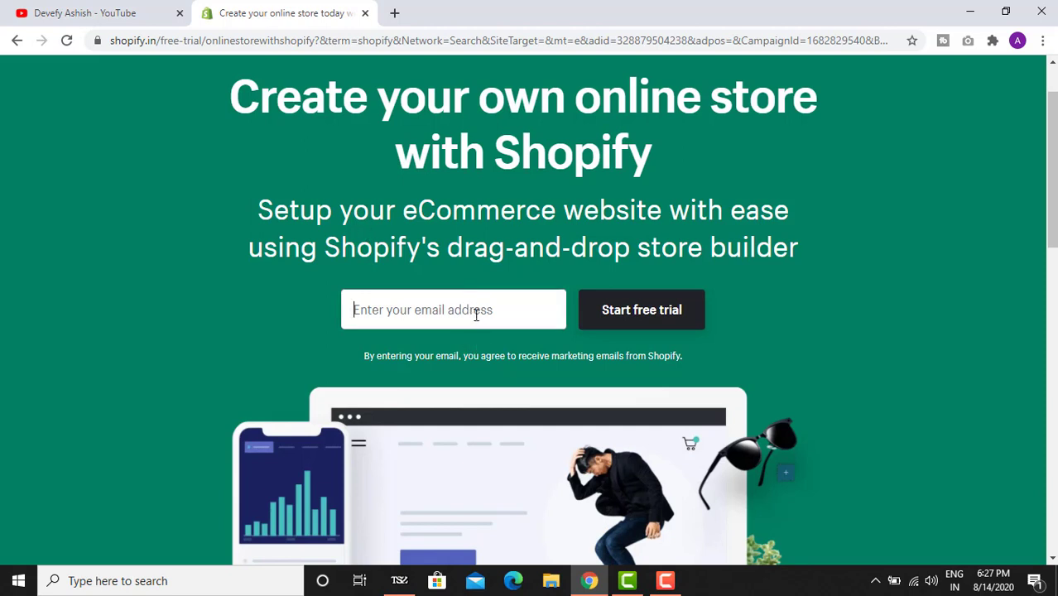
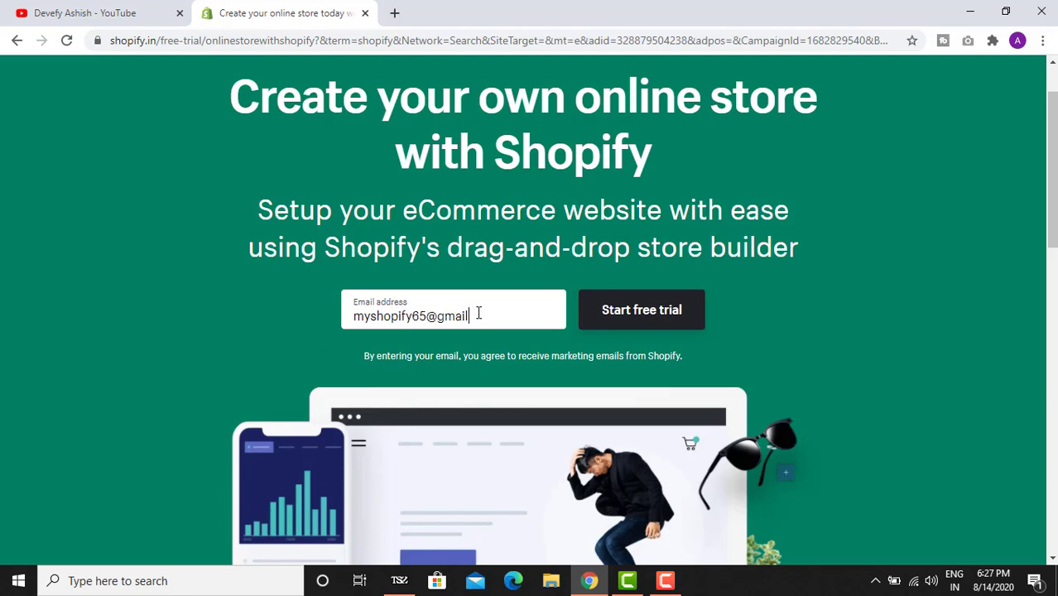
- Sign up with the account email and password, create the store Koolkapde, and dismiss the save-password prompt
key(Return)
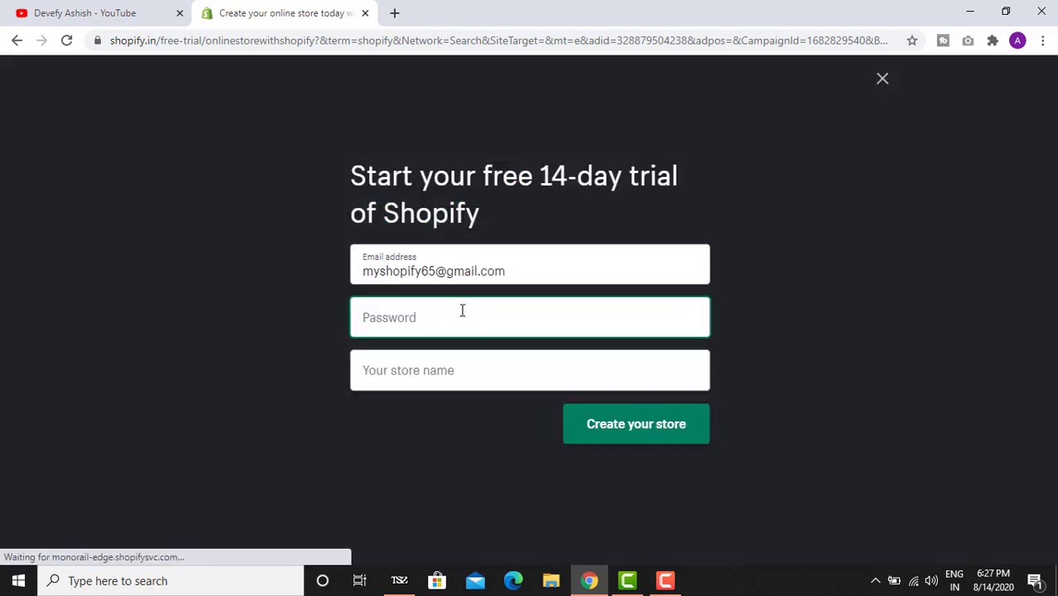
text(•••••)
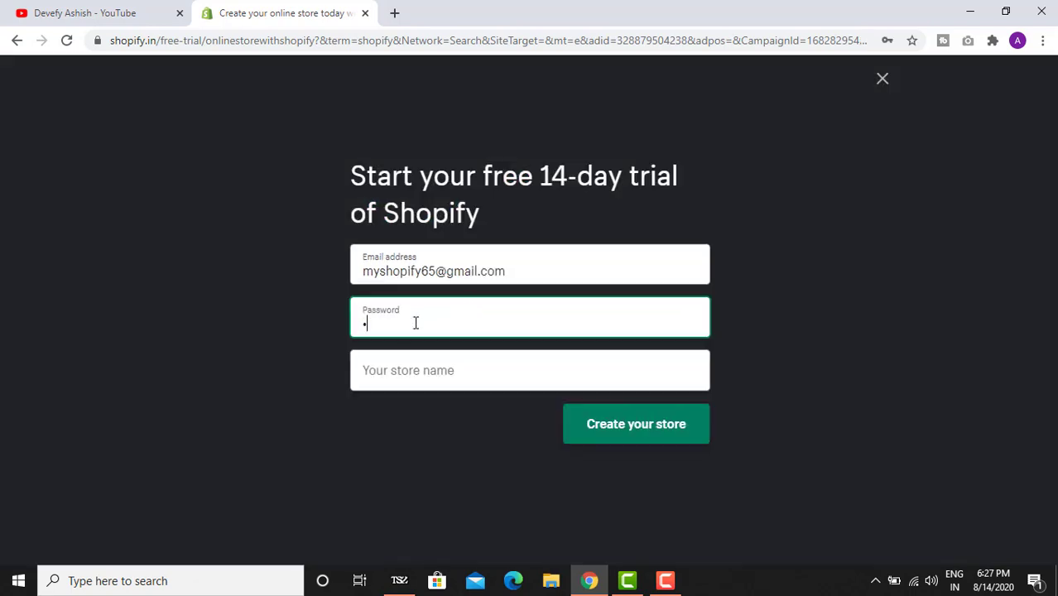
key(Tab)
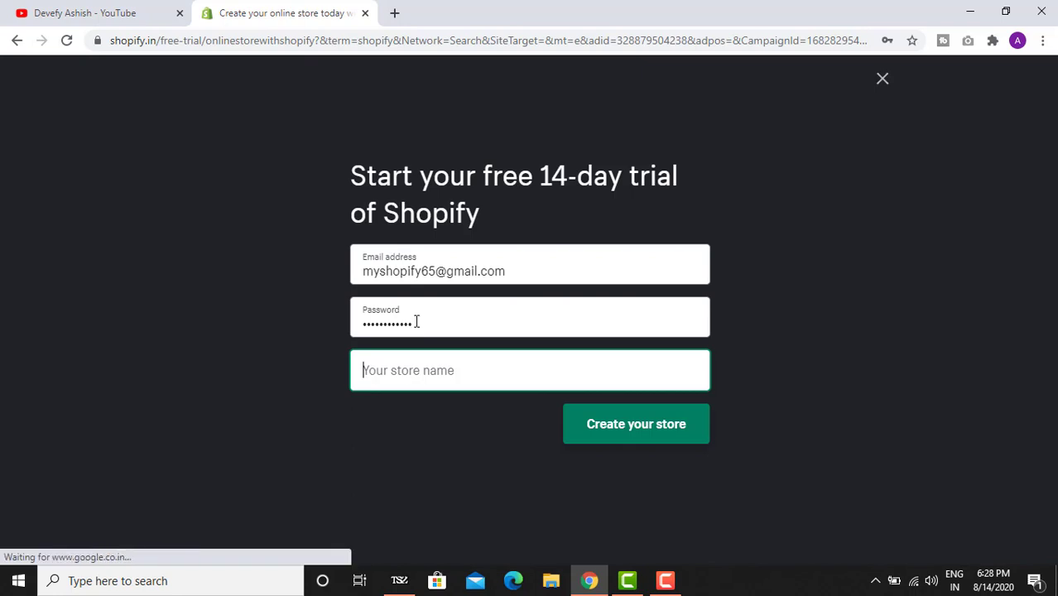
text(Koolkapde)
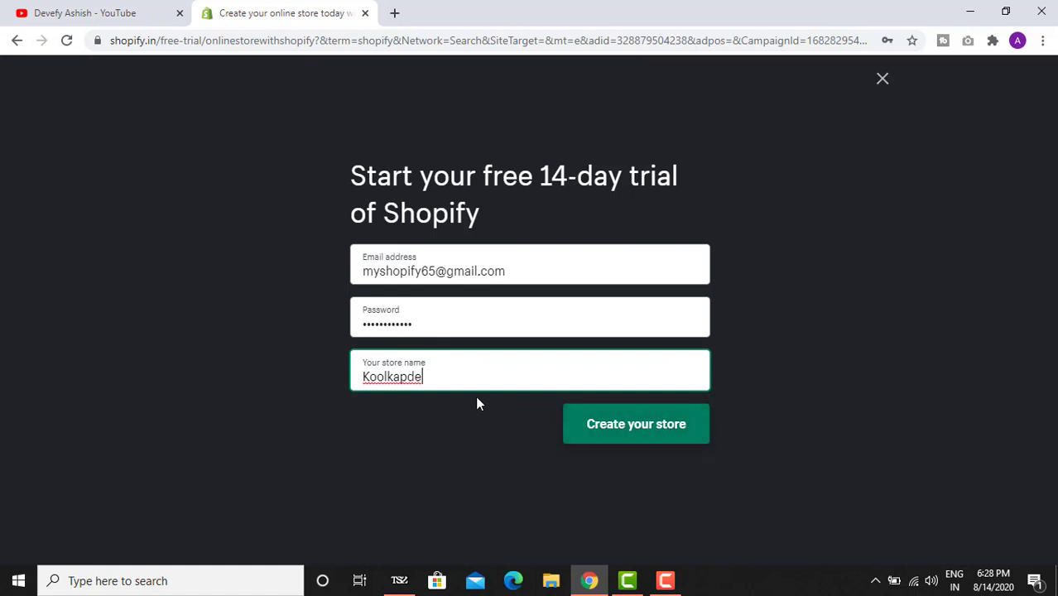
click(601, 422)
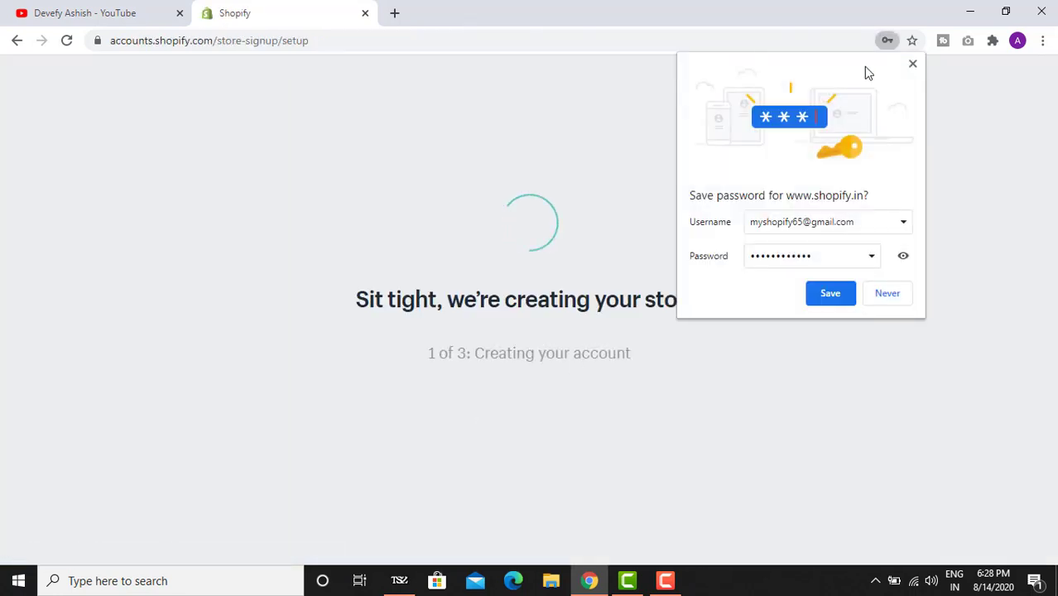
click(912, 63)
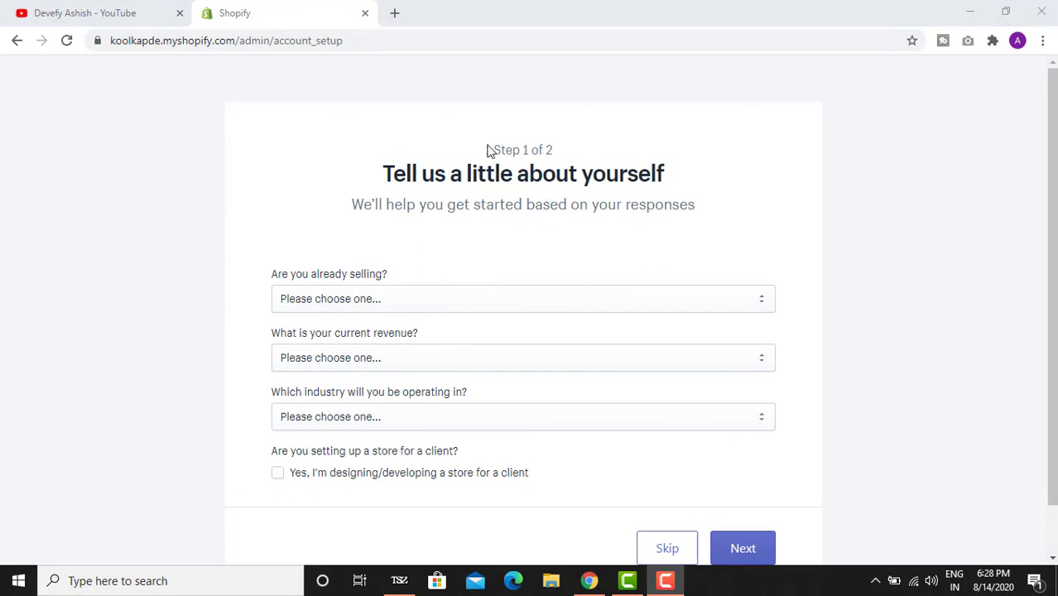
- Answer the selling question with 'I'm just playing around'
drag(487, 150, 573, 154)
click(427, 206)
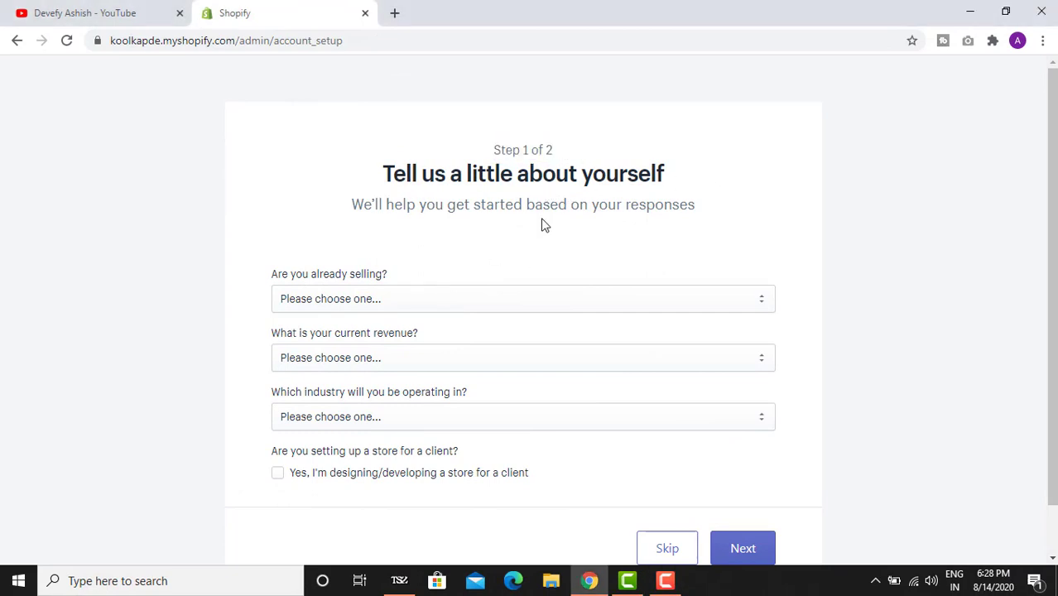
scroll(496, 220, down, 1)
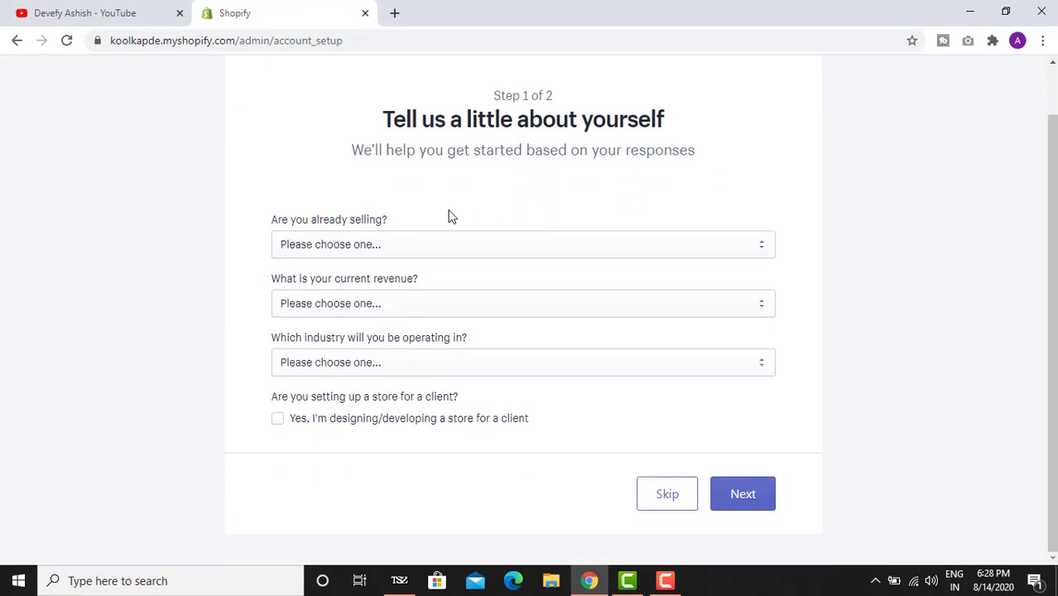
click(414, 245)
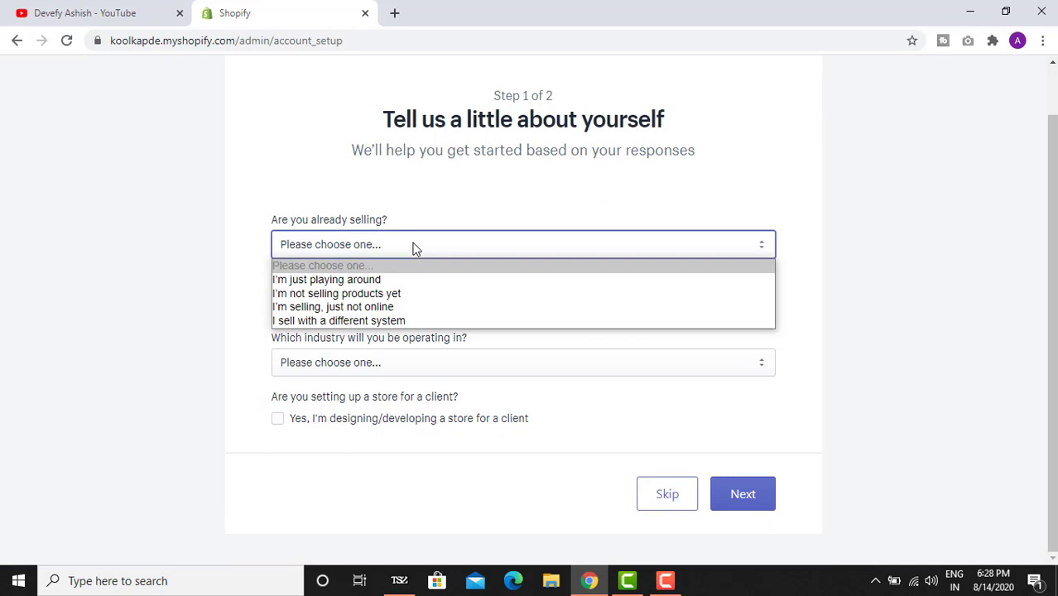
click(374, 280)
- Set current revenue to ₹0 INR and the industry to Clothing
scroll(376, 372, down, 2)
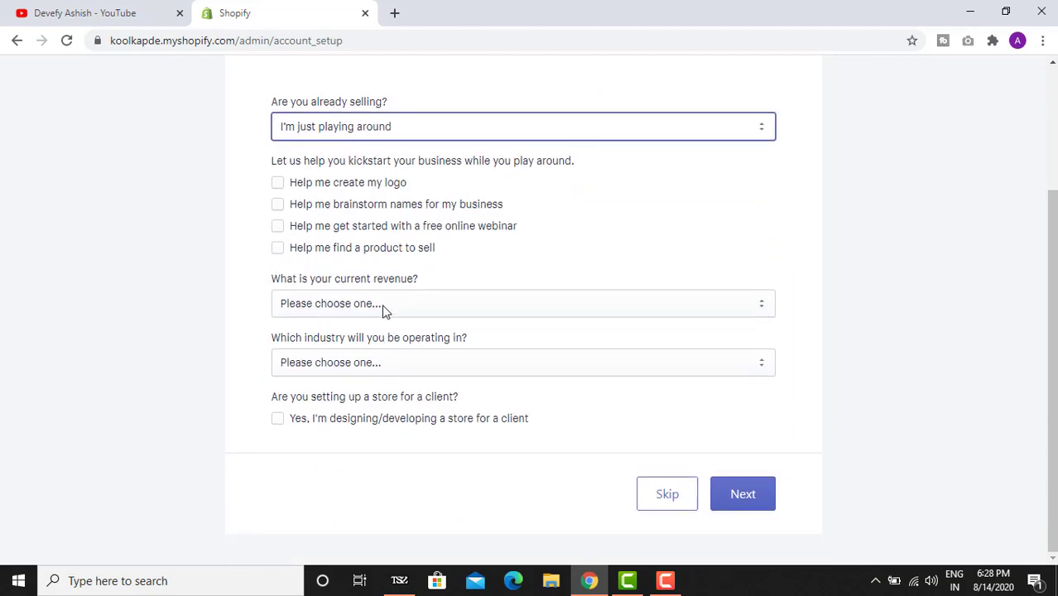
click(383, 305)
click(377, 341)
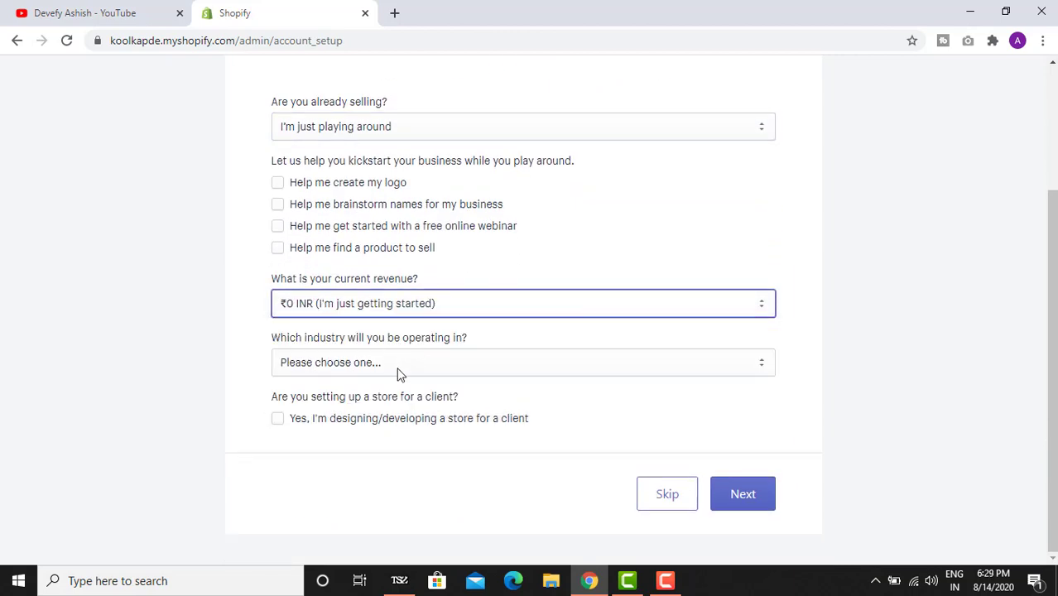
click(397, 373)
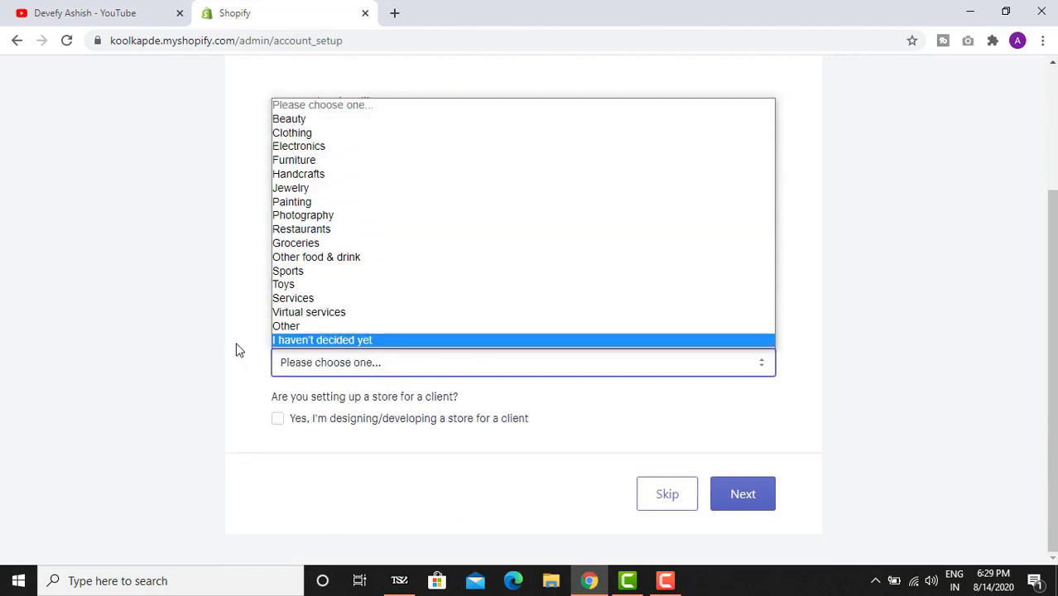
click(236, 349)
click(378, 361)
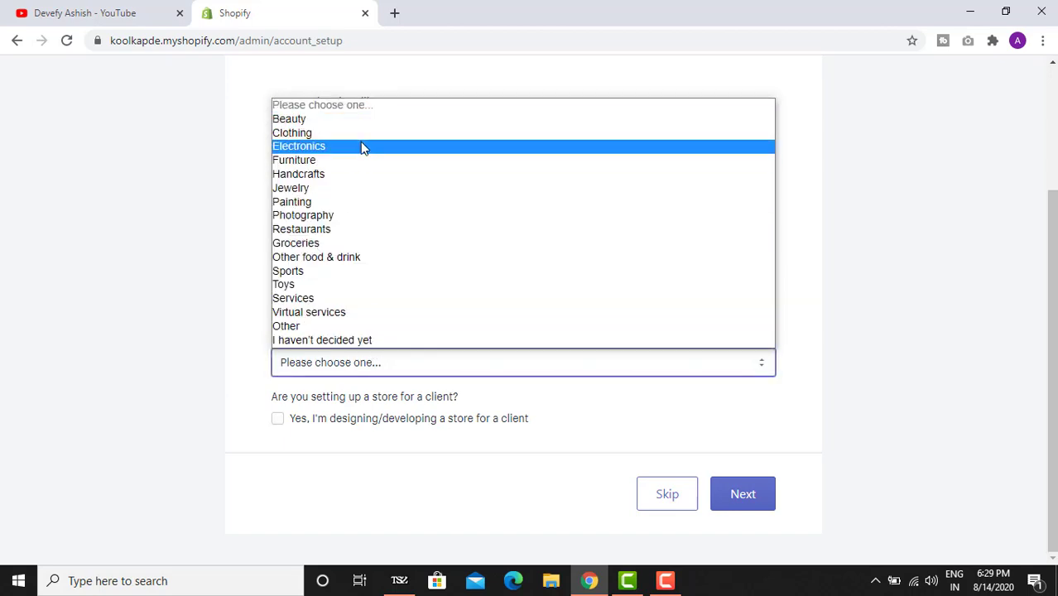
click(358, 132)
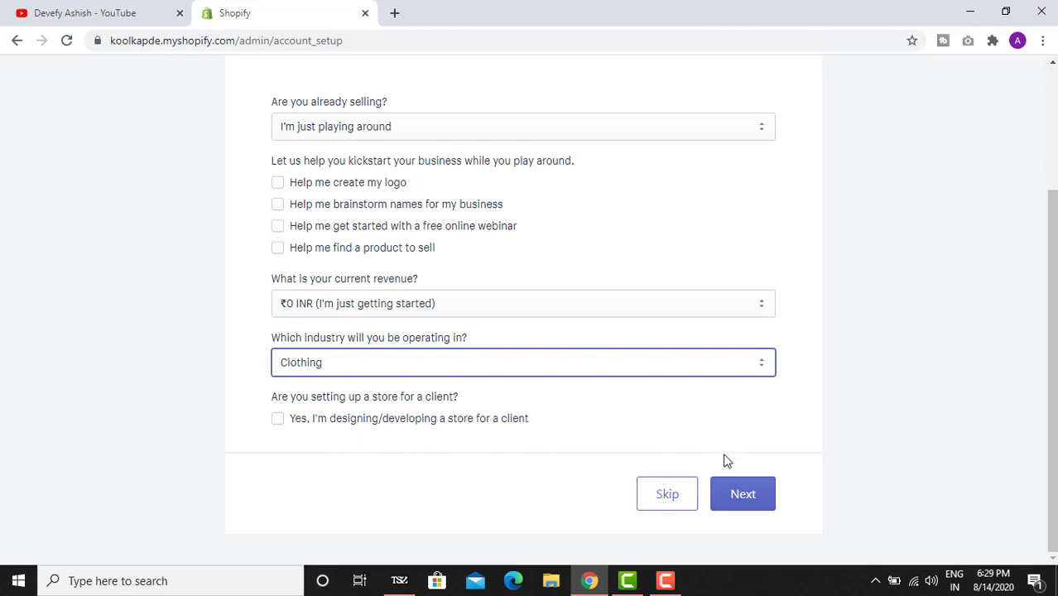
- Continue to step 2 and enter the owner's first and last name
click(754, 495)
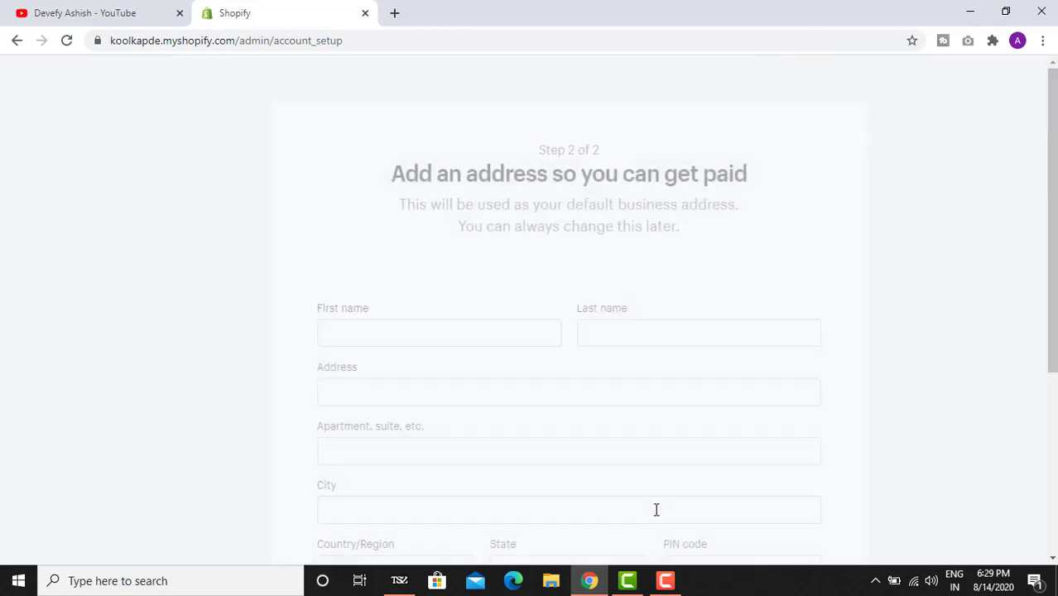
scroll(592, 434, down, 3)
scroll(539, 394, up, 2)
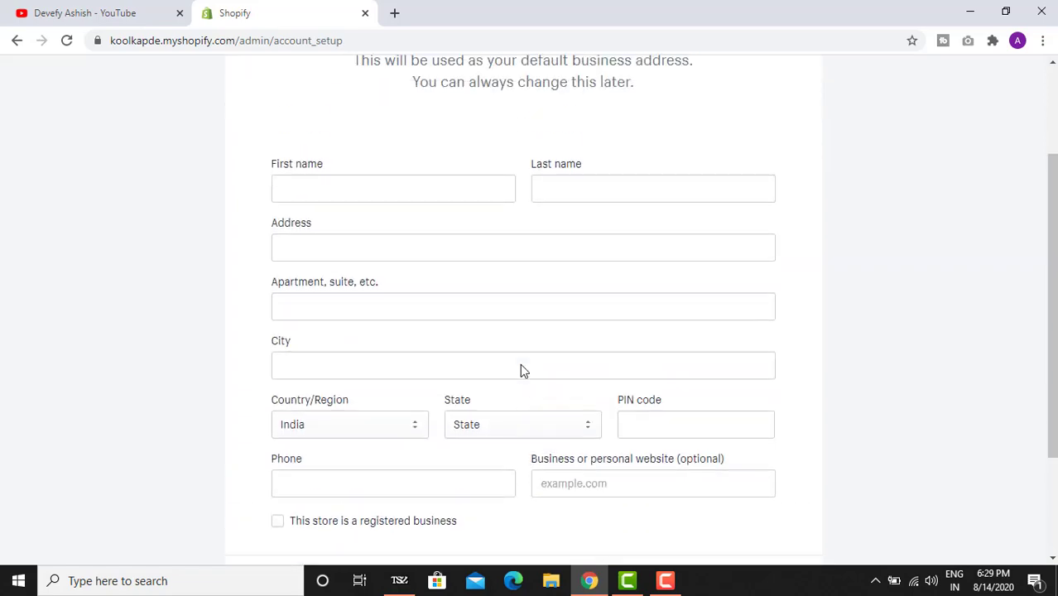
scroll(497, 273, down, 3)
scroll(480, 289, up, 4)
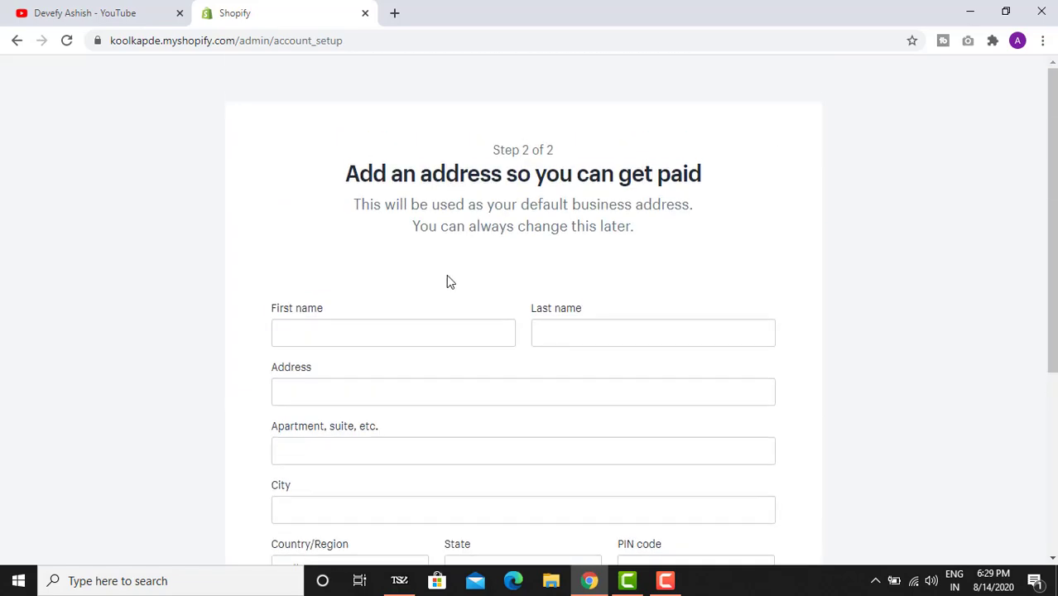
click(456, 329)
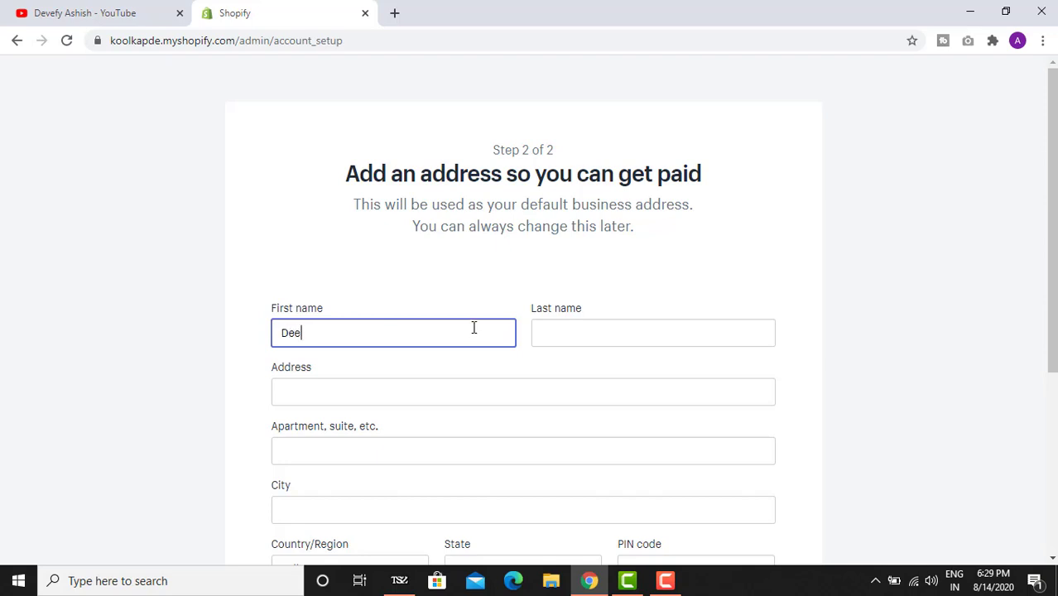
key(Tab)
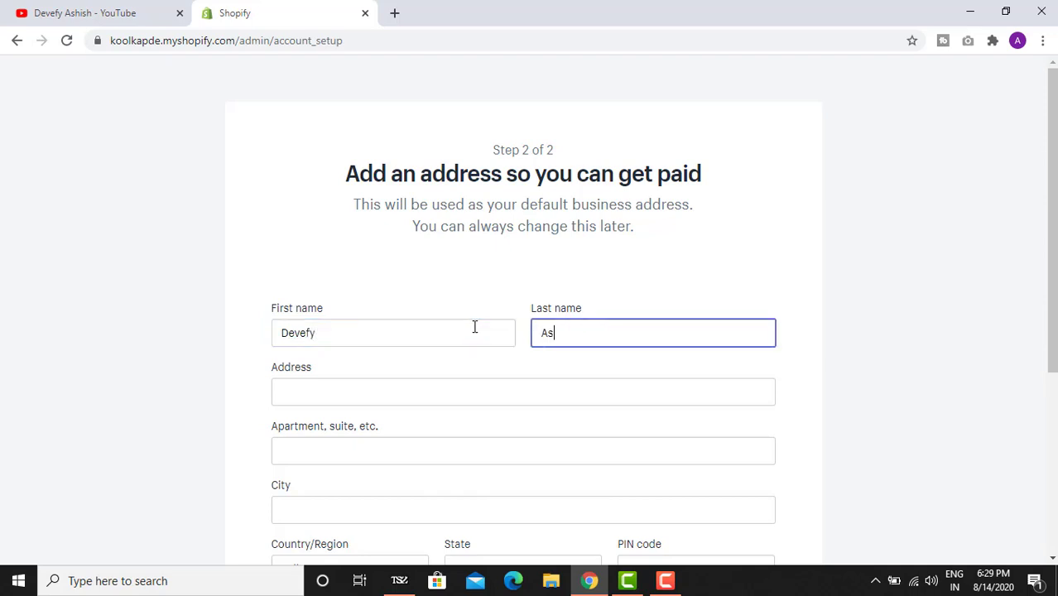
key(Tab)
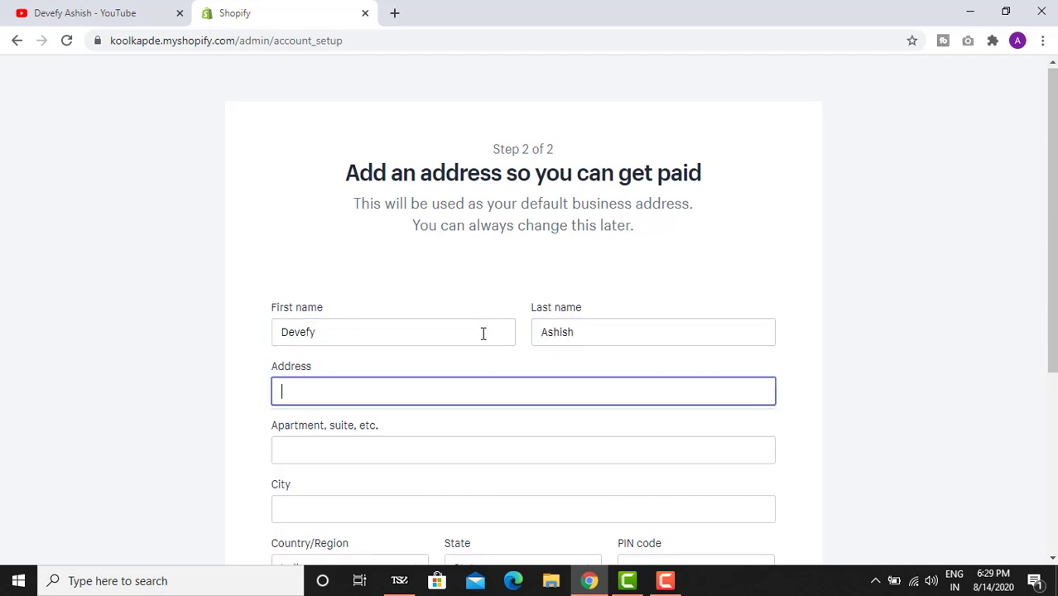
- Fill in the street address, apartment and city, and choose Himachal Pradesh as the state
scroll(497, 356, down, 1)
scroll(492, 370, down, 1)
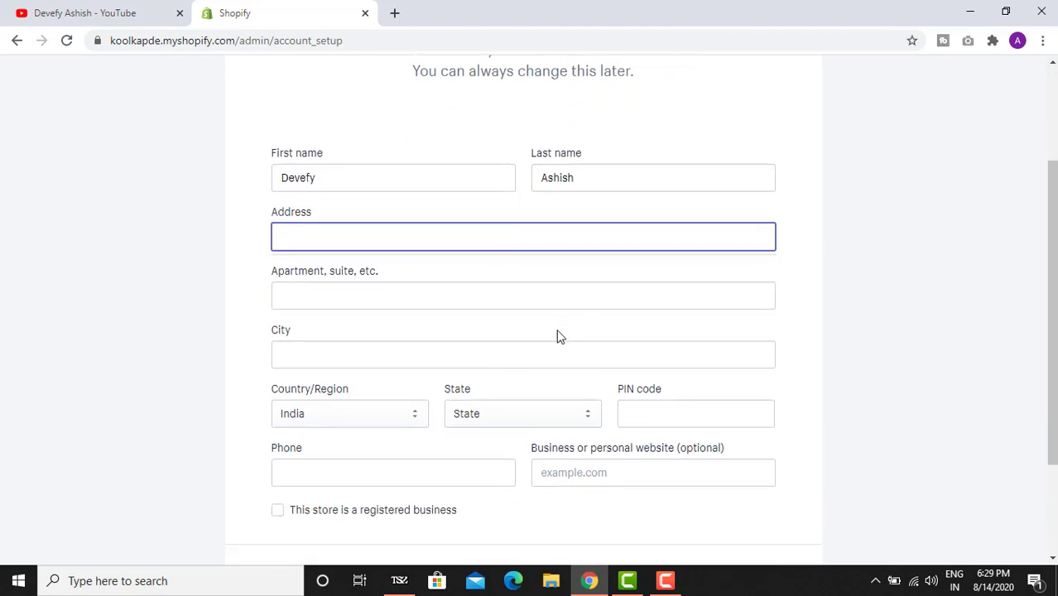
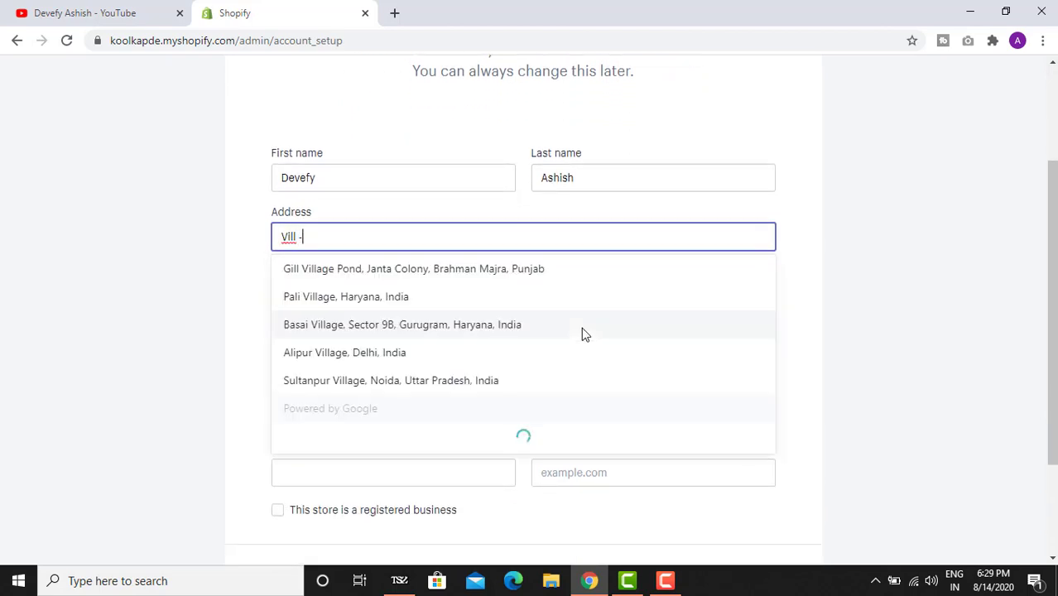
key(Tab)
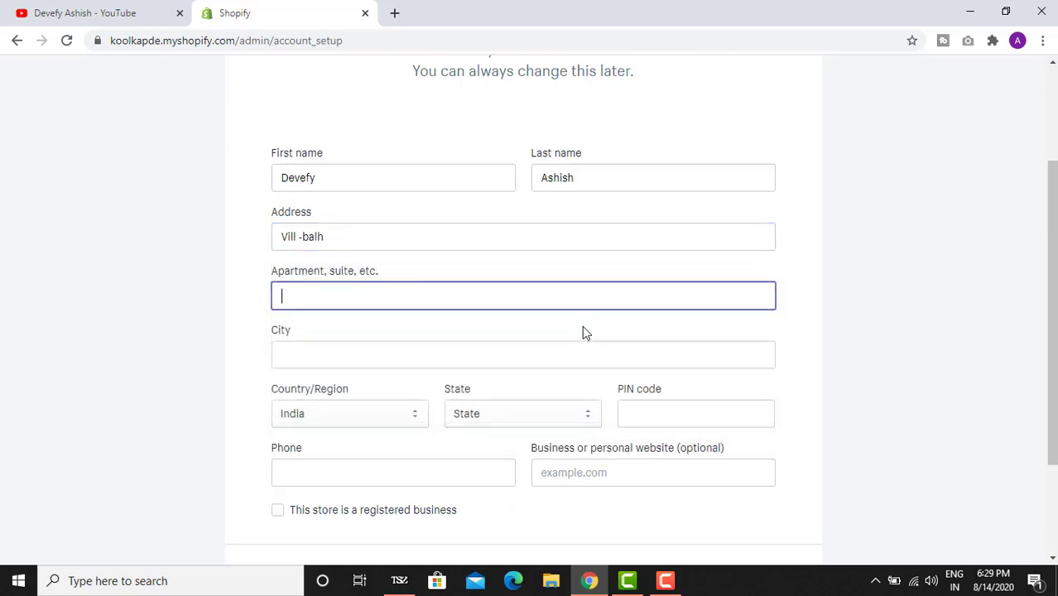
text(123)
click(526, 354)
text(Ha)
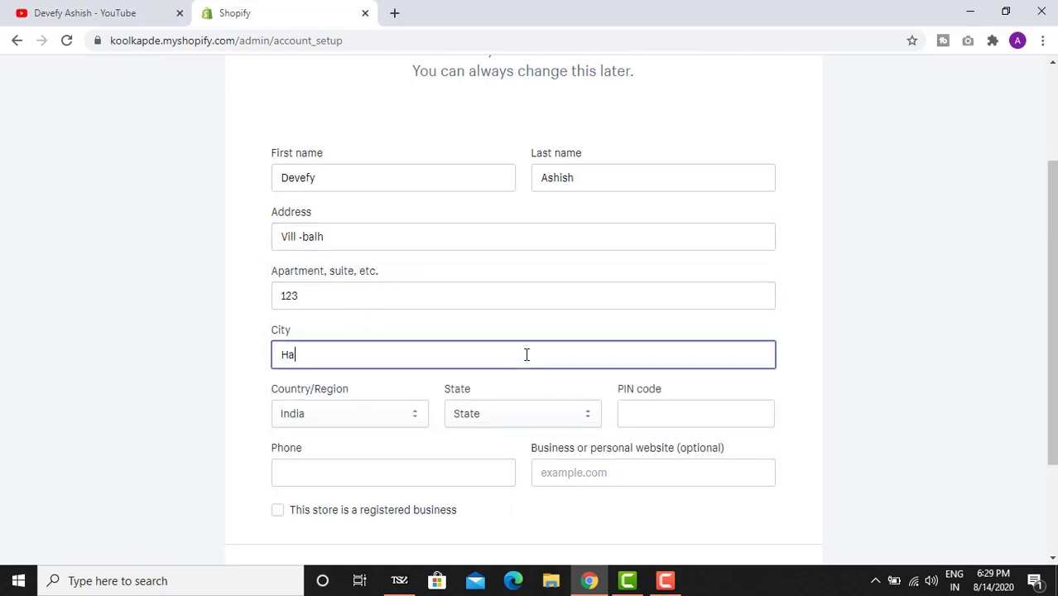
text(mirpur)
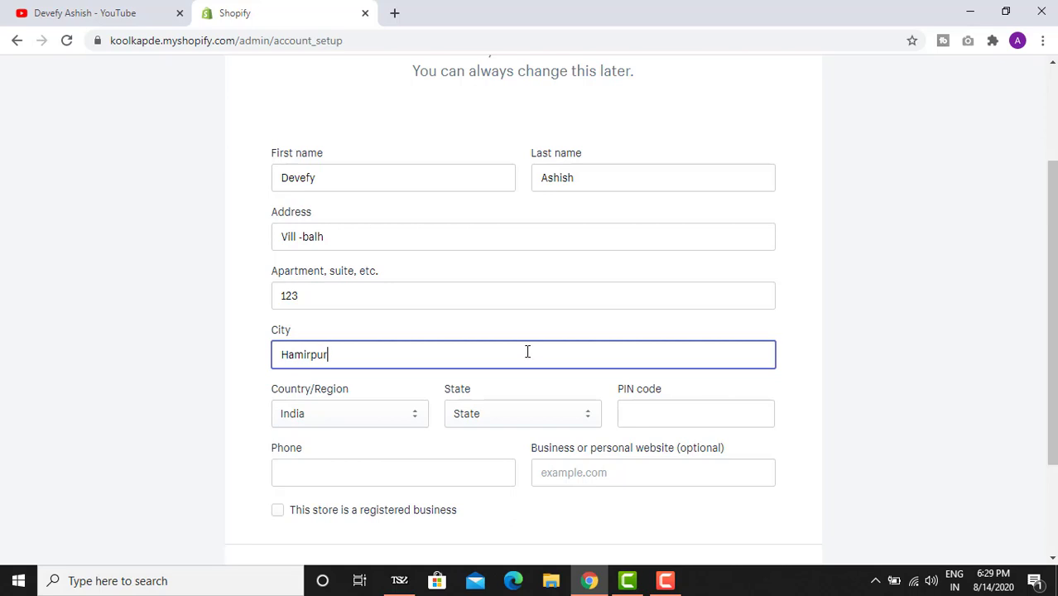
scroll(510, 364, down, 1)
click(507, 335)
scroll(504, 221, down, 1)
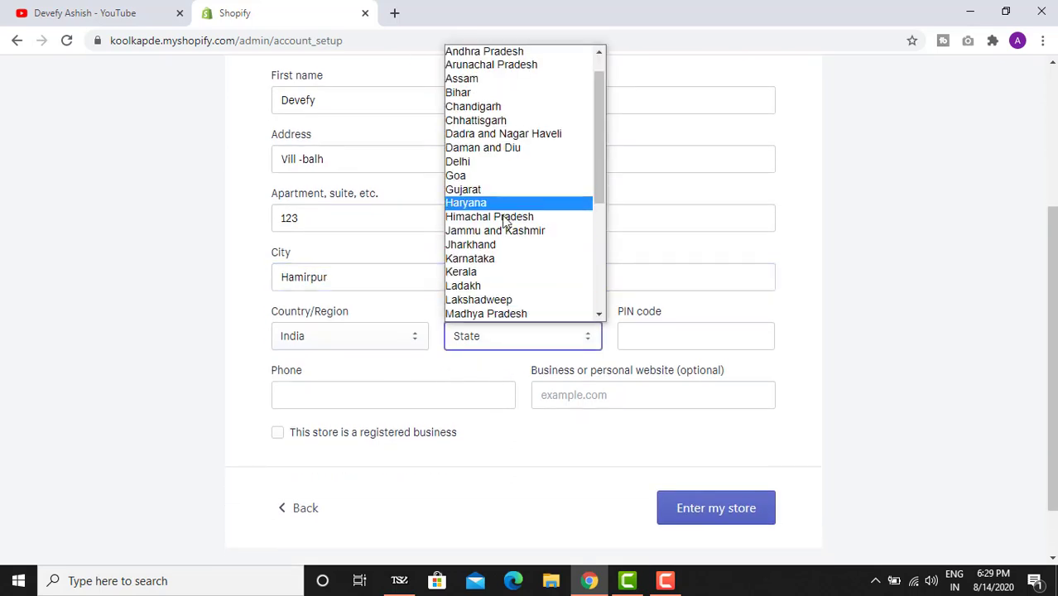
click(507, 218)
- Add the PIN code and phone number, leave registered business unticked, and enter the store
click(642, 331)
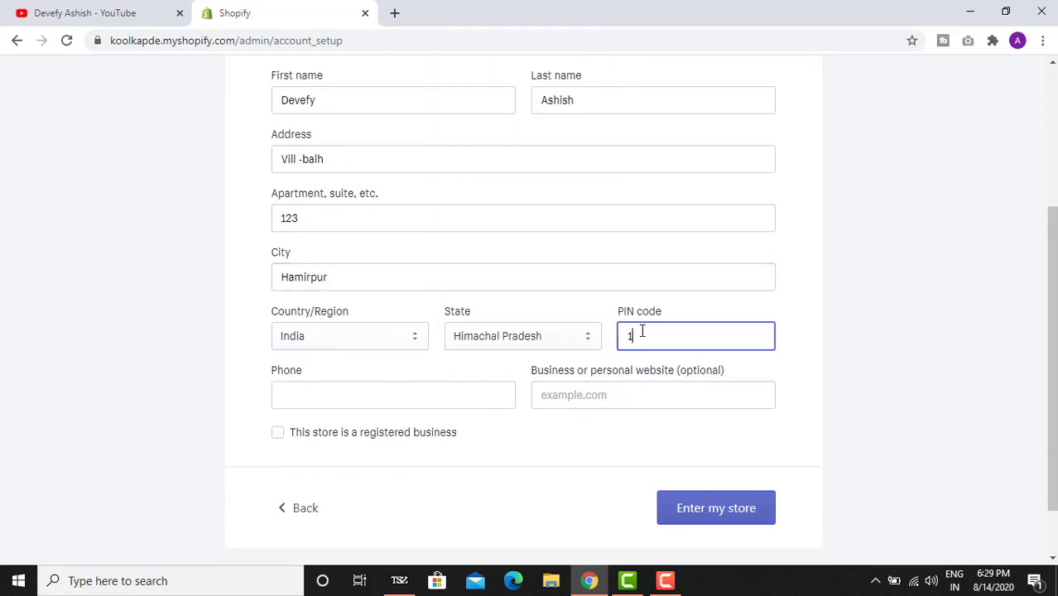
text(176041)
scroll(573, 371, down, 1)
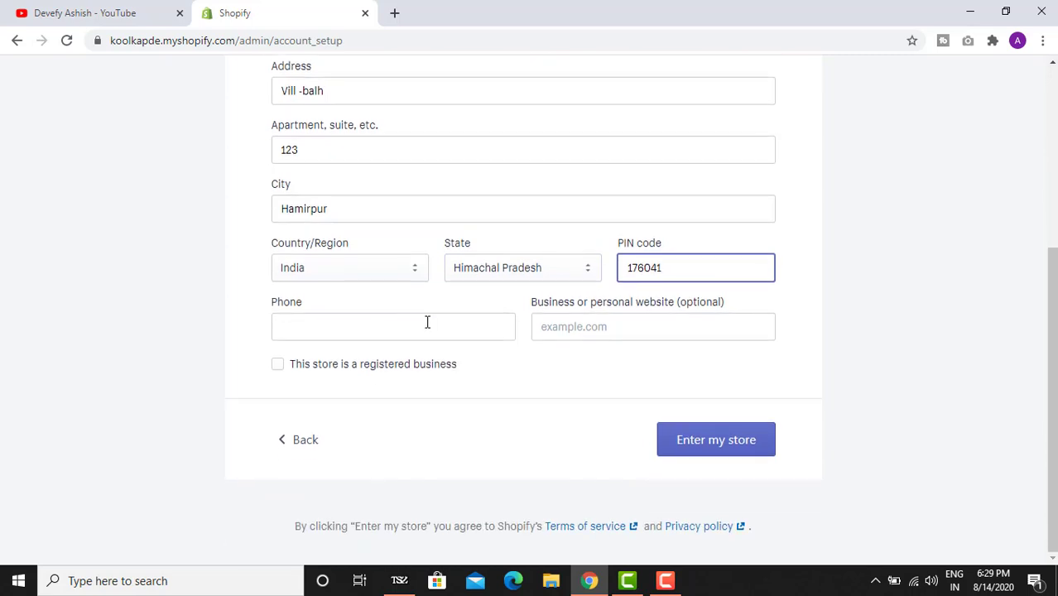
click(456, 335)
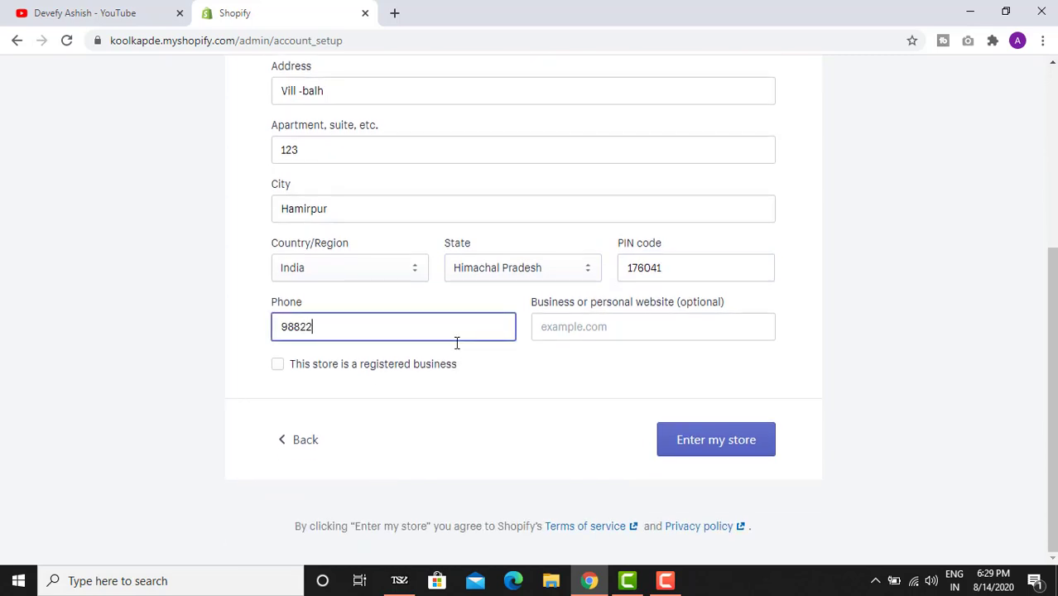
click(622, 324)
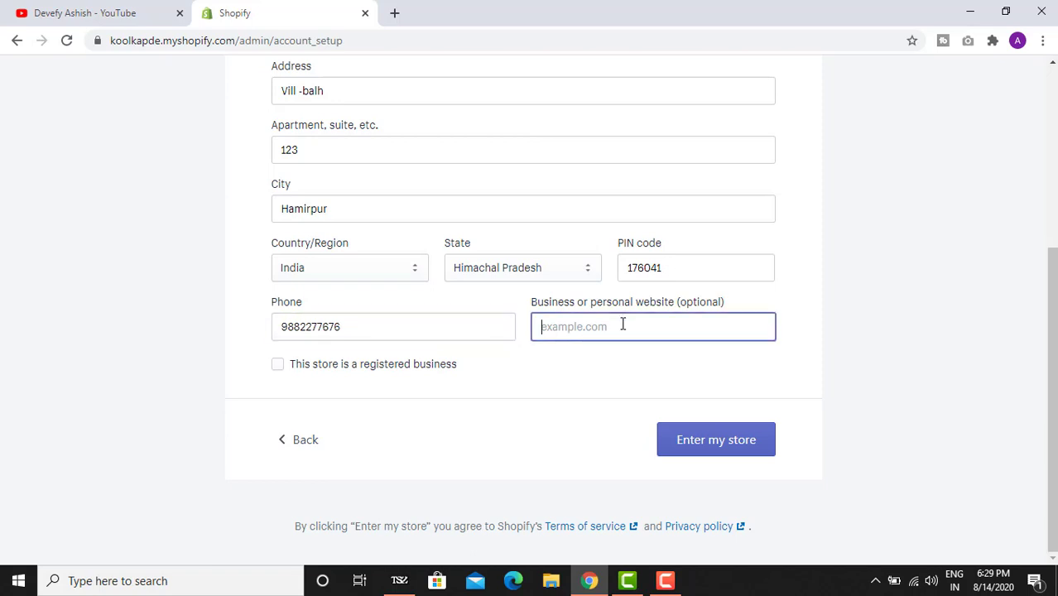
click(384, 372)
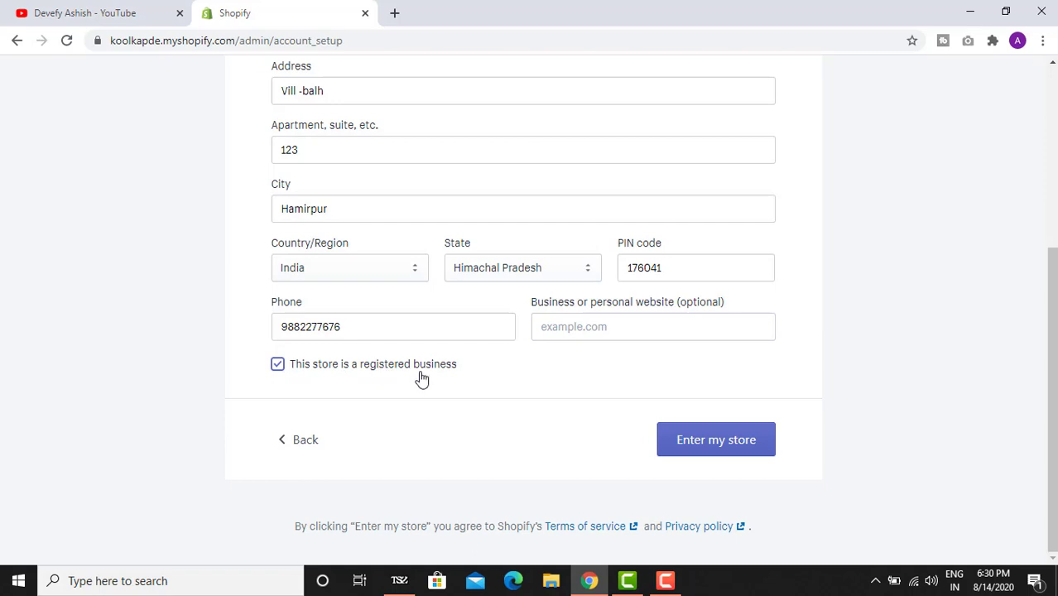
click(369, 376)
click(699, 446)
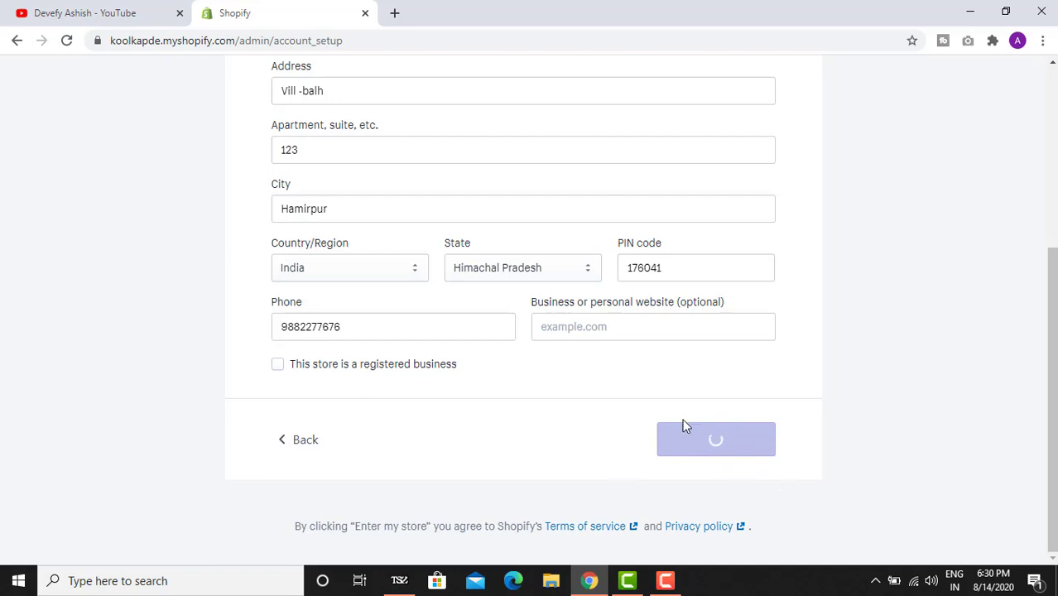
- Let the Koolkapde admin home finish loading and look over the trial-started dashboard
scroll(683, 425, up, 1)
scroll(684, 426, up, 3)
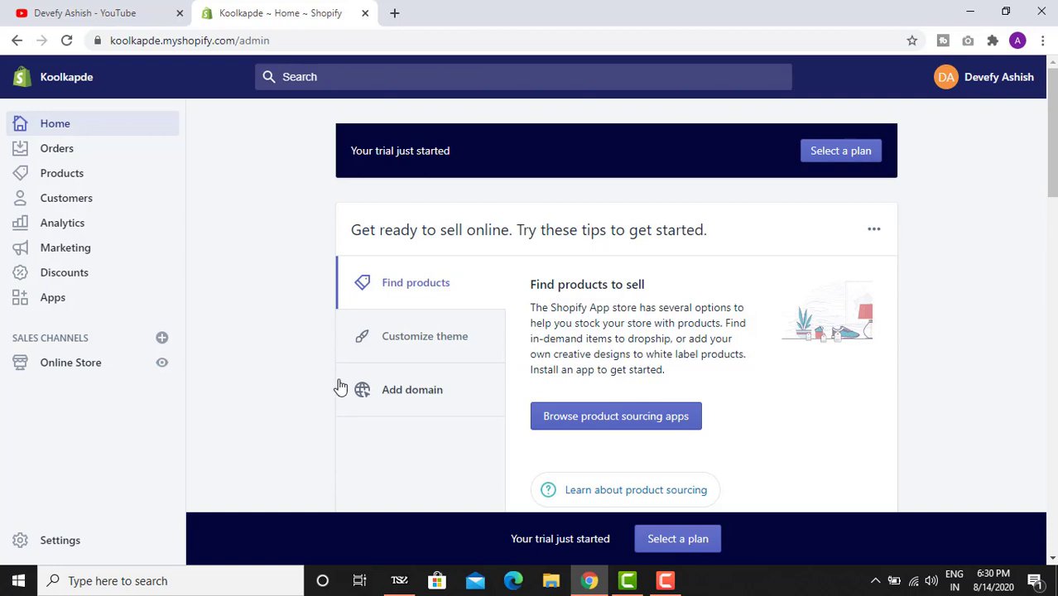
scroll(337, 384, down, 1)
scroll(337, 384, up, 1)
- Preview the koolkapde.myshopify.com storefront, then go back to the admin Home tab
click(163, 365)
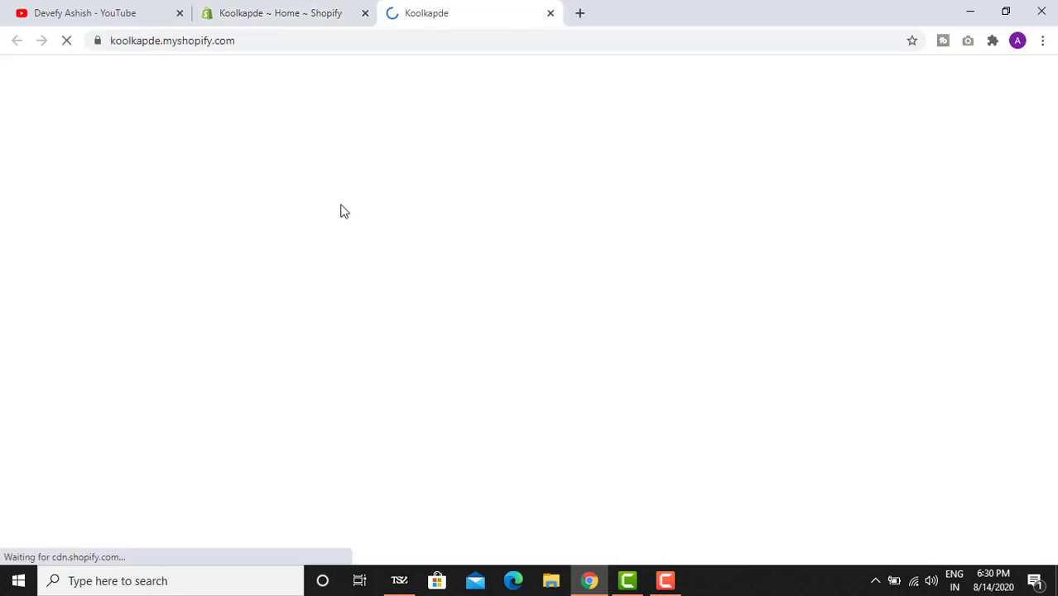
scroll(378, 206, down, 12)
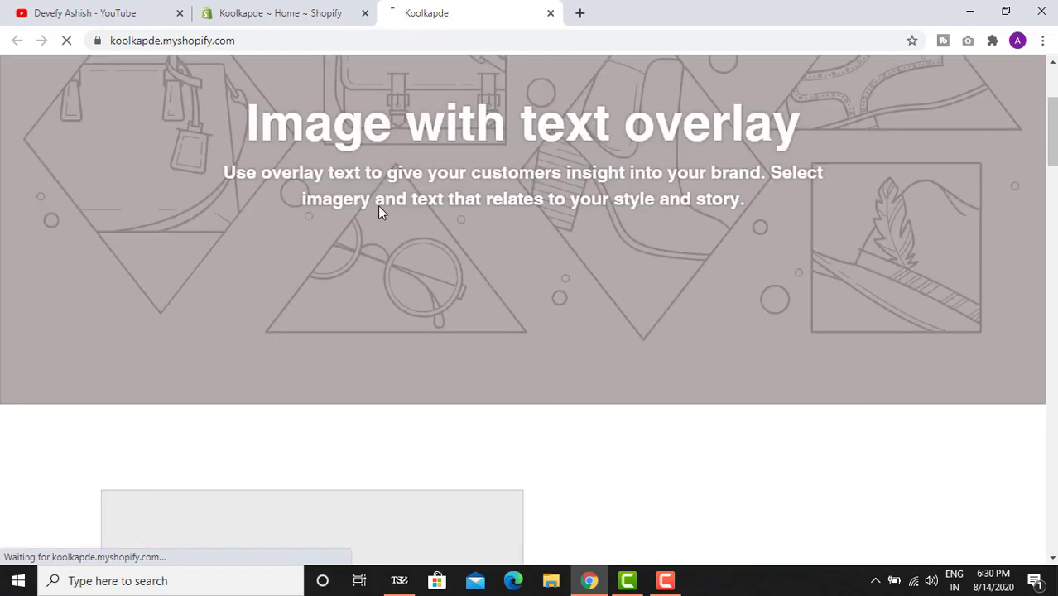
scroll(379, 214, down, 20)
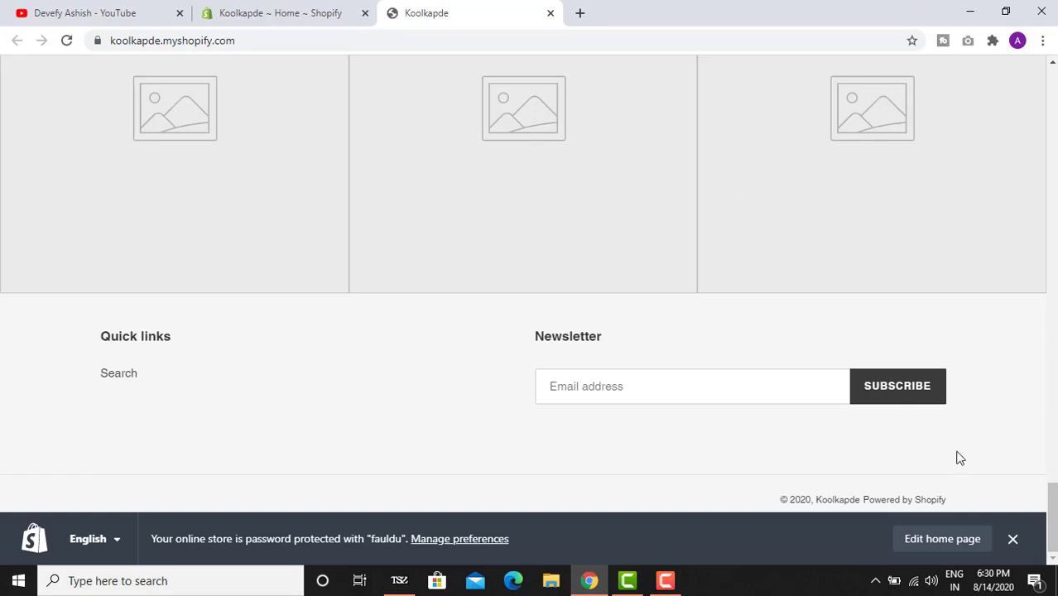
click(1011, 539)
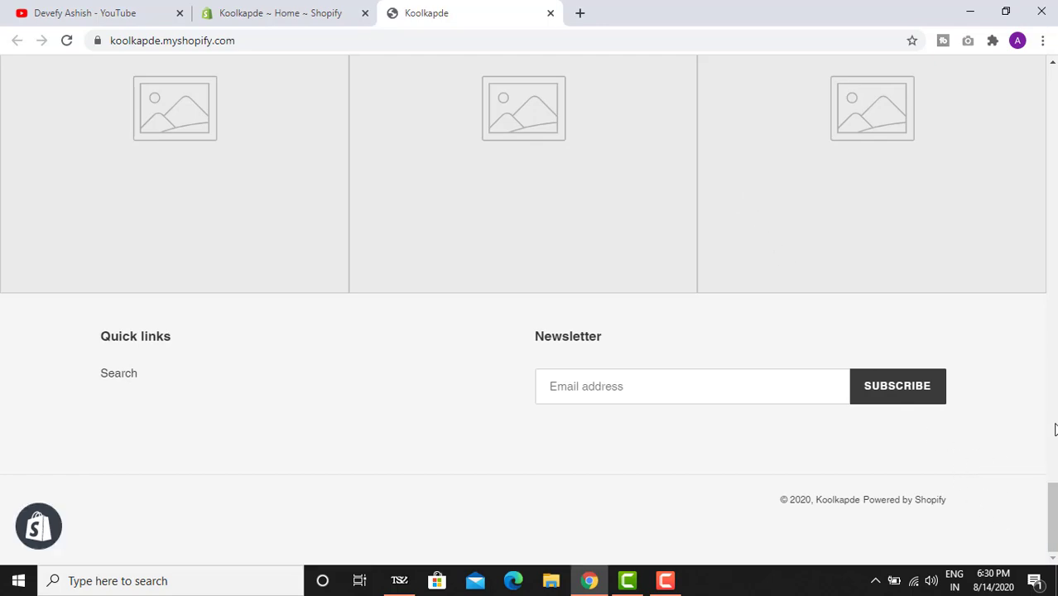
drag(1052, 511, 1051, 97)
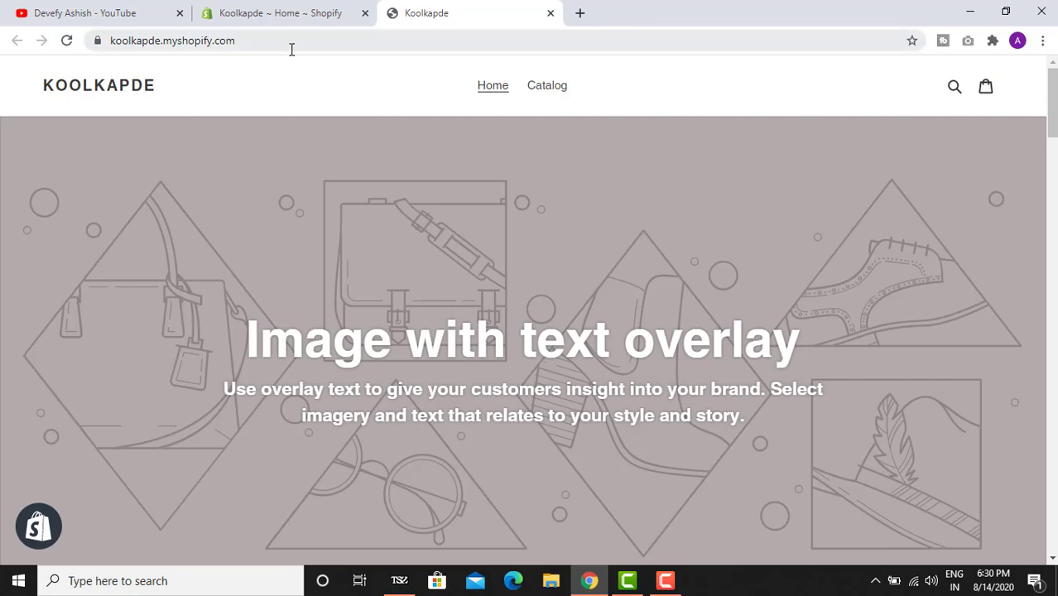
double_click(323, 39)
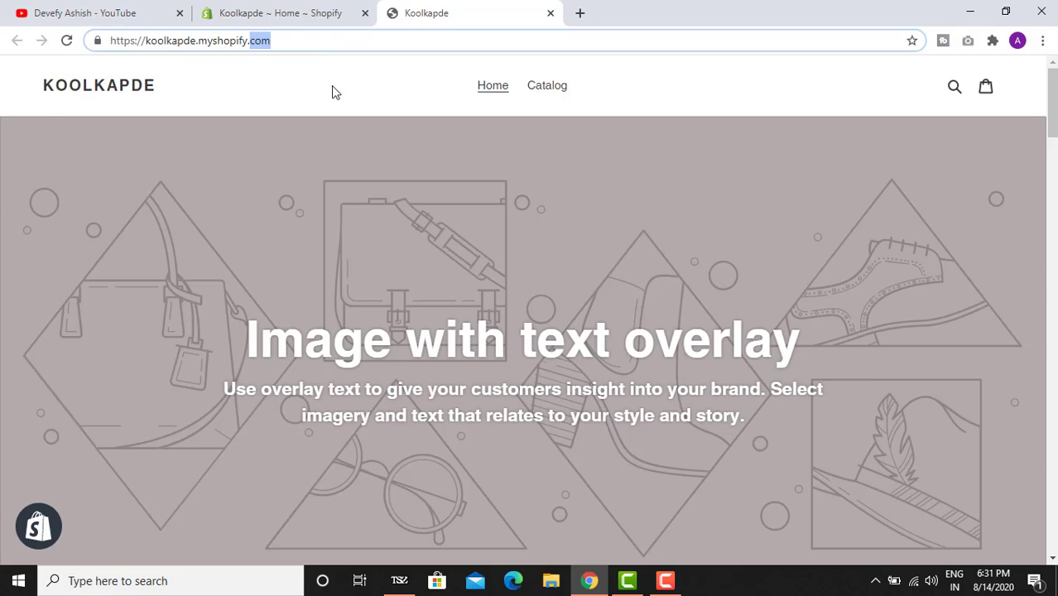
click(317, 20)
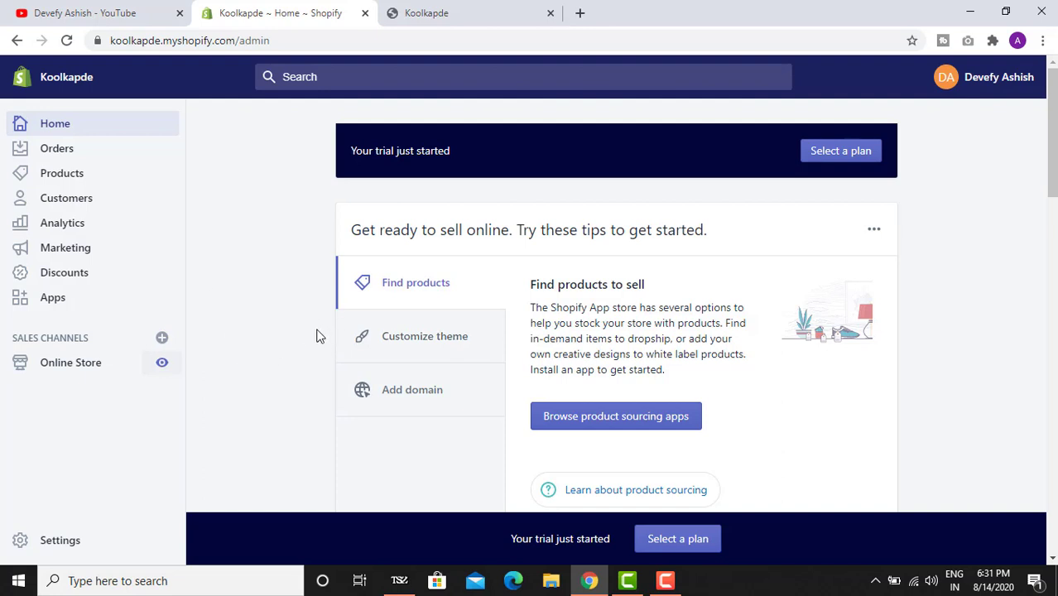
click(487, 10)
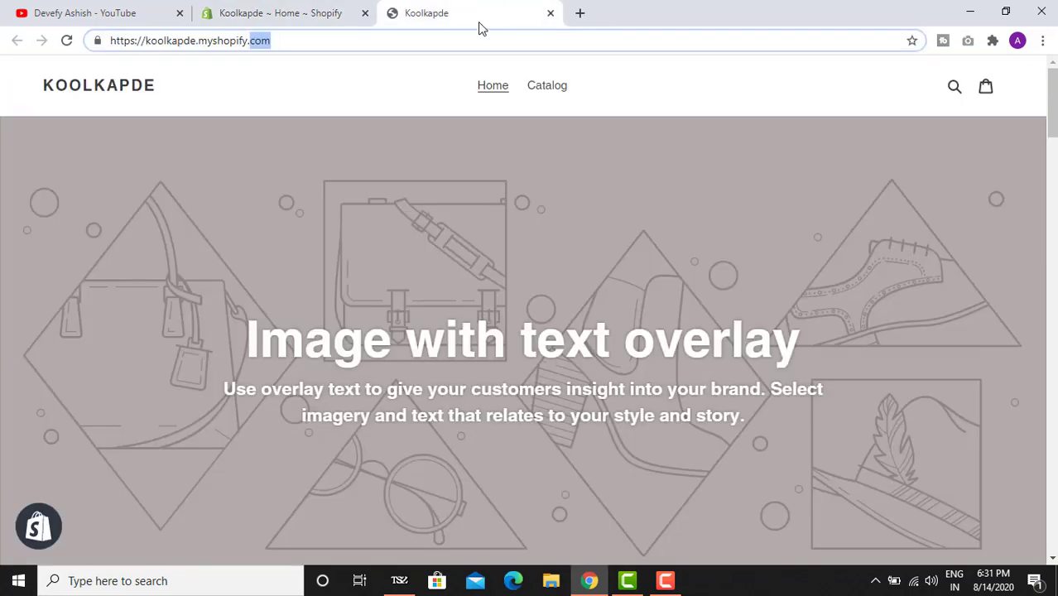
click(350, 98)
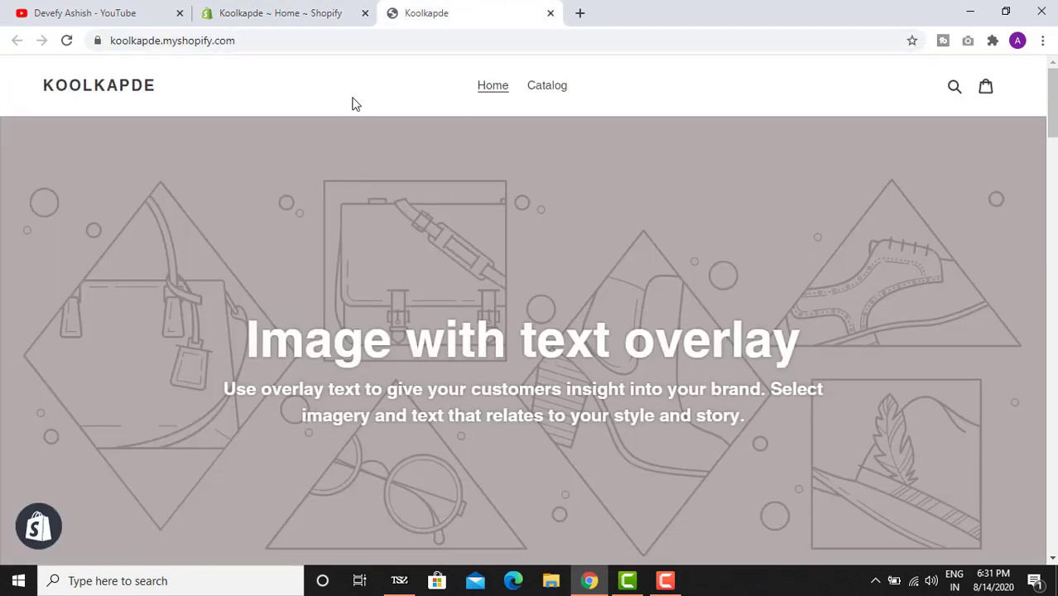
double_click(404, 39)
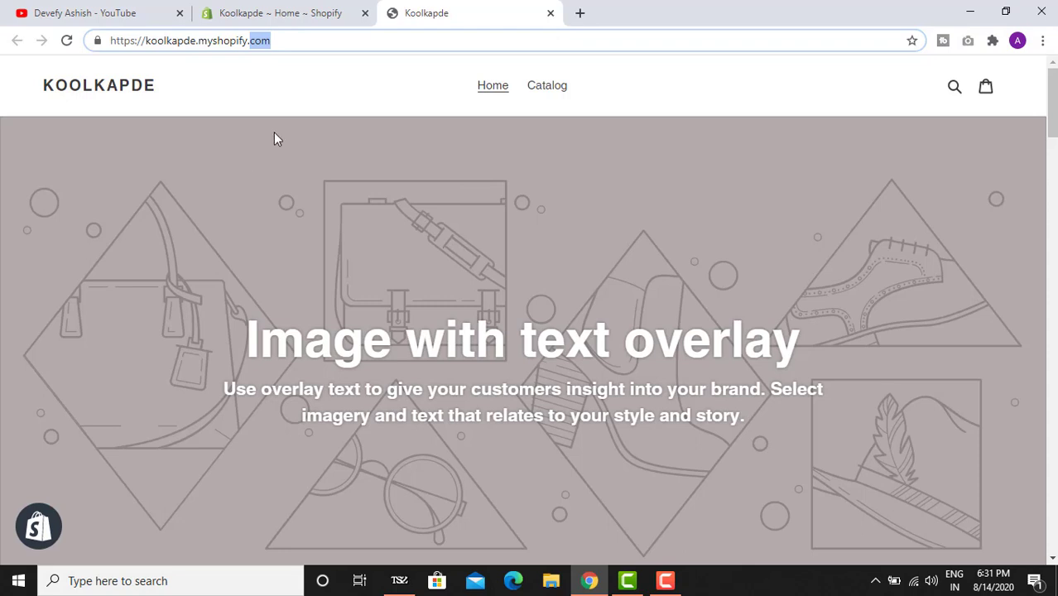
click(304, 111)
click(306, 41)
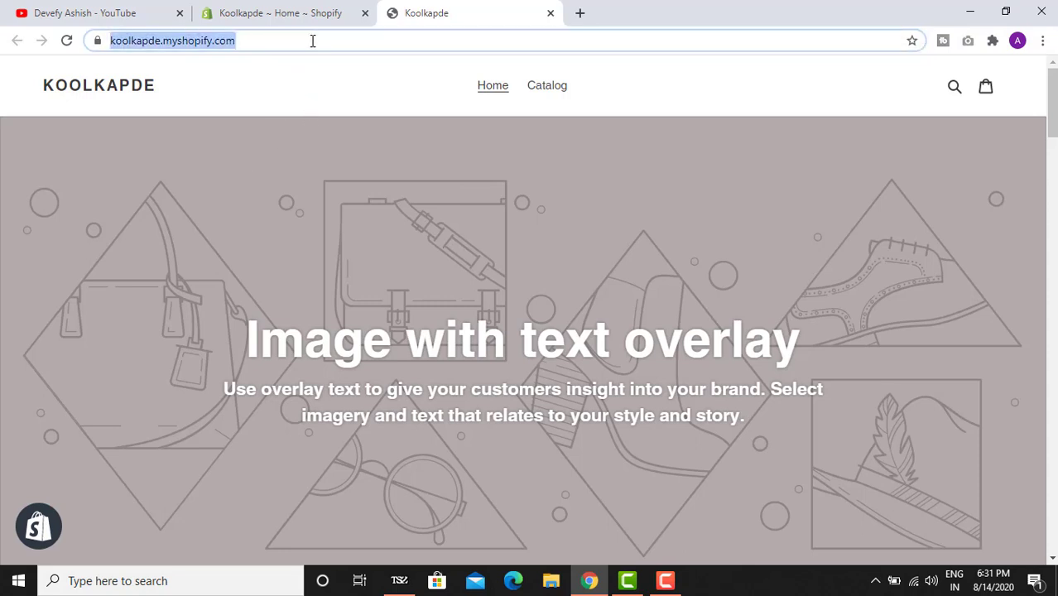
click(313, 40)
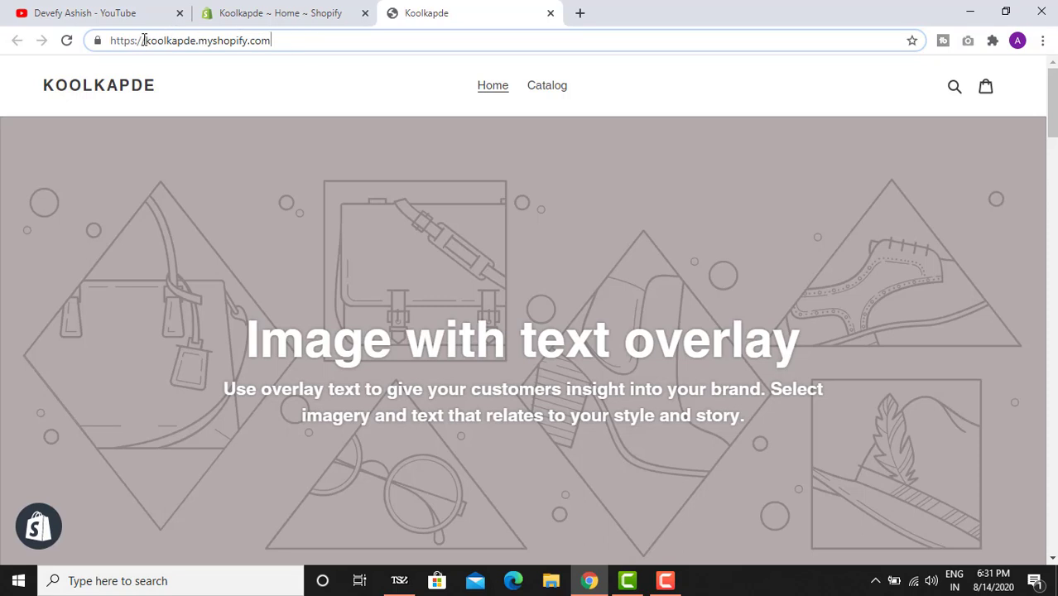
drag(143, 40, 281, 38)
click(315, 38)
drag(147, 40, 196, 40)
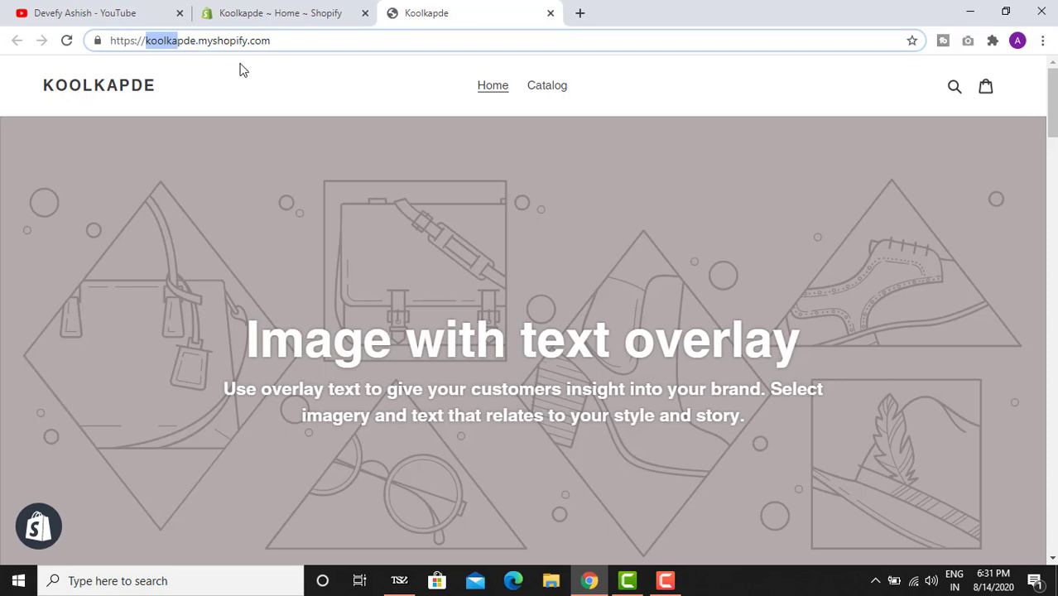
click(288, 38)
drag(147, 40, 210, 44)
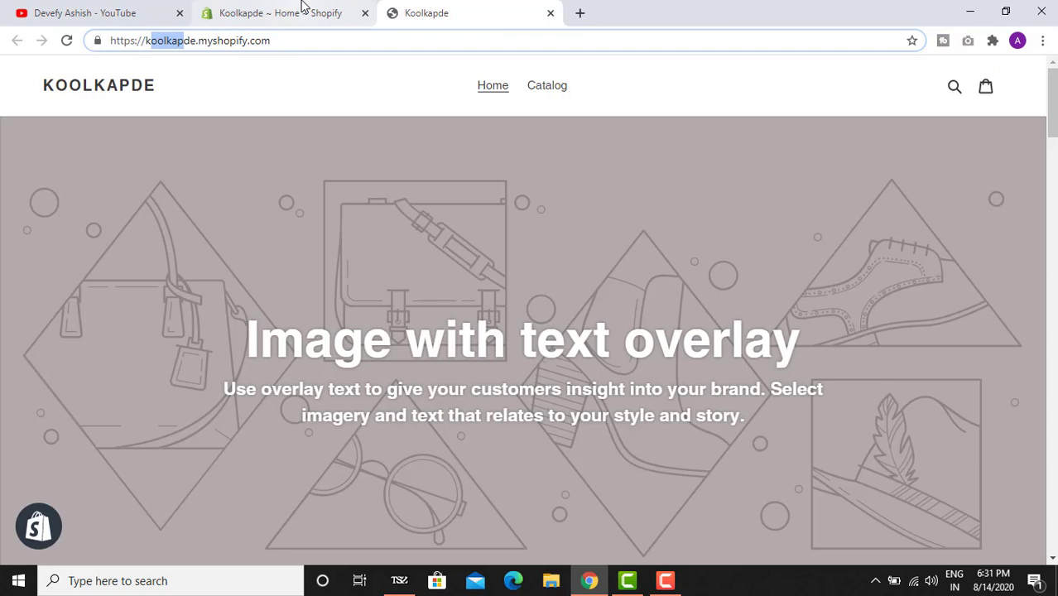
drag(280, 40, 178, 61)
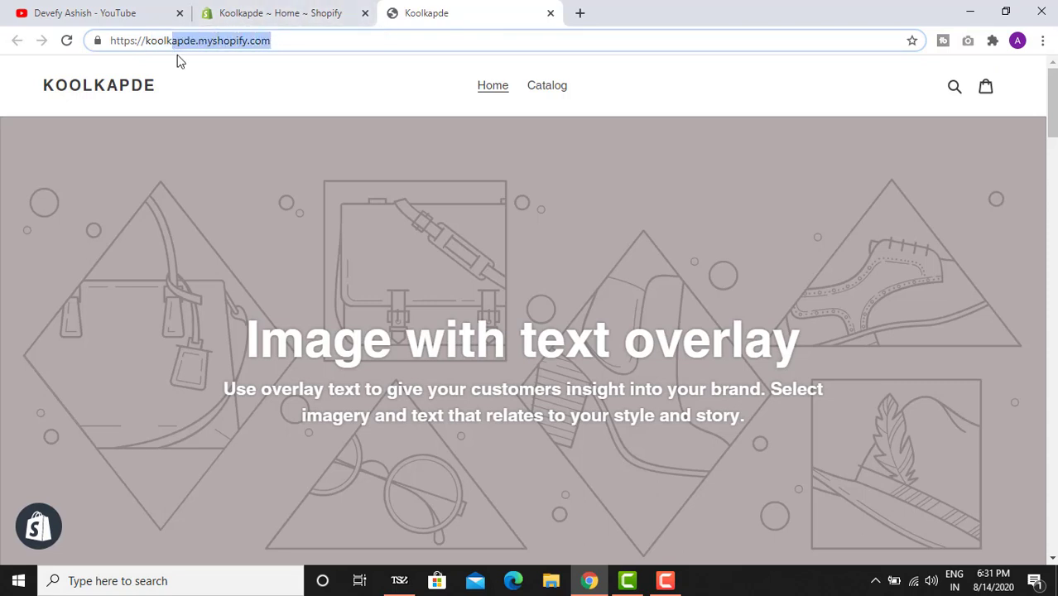
click(388, 128)
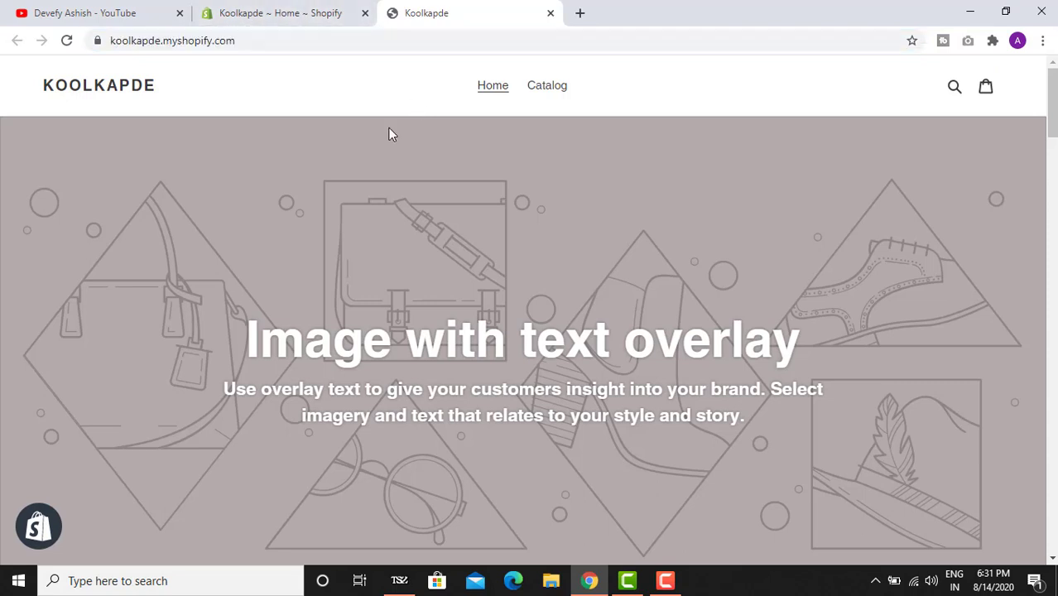
click(313, 10)
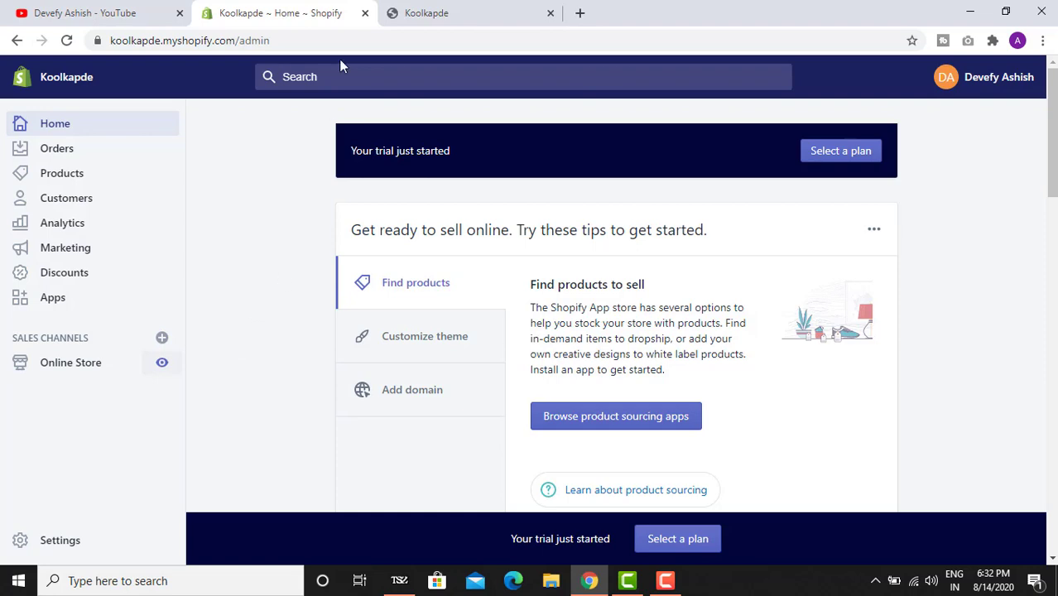
click(435, 10)
click(289, 10)
scroll(260, 369, down, 2)
scroll(257, 390, down, 8)
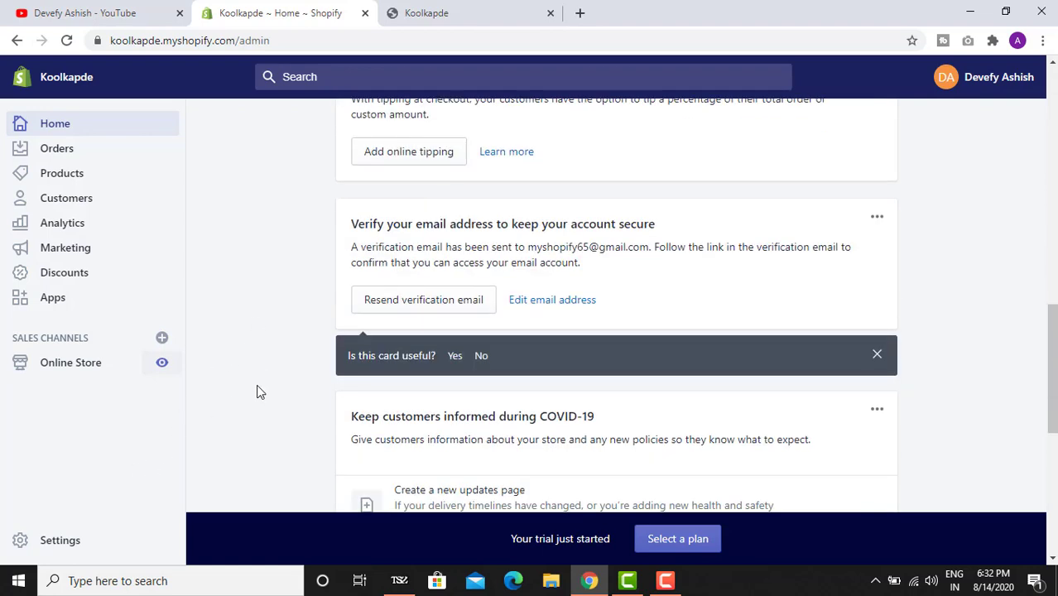
scroll(257, 388, up, 10)
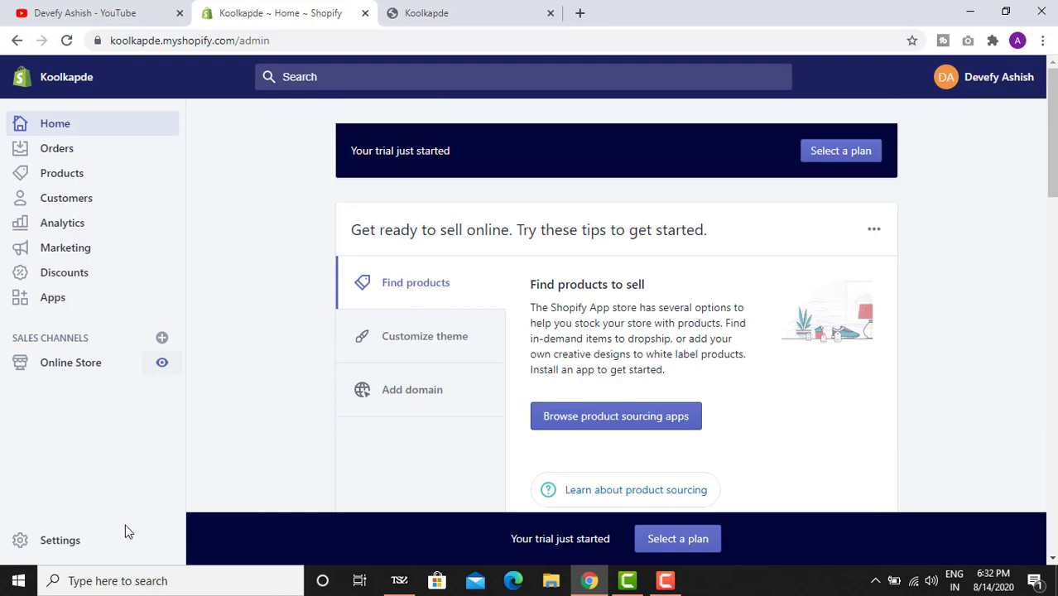
- Open Settings, look over its section tiles, and go into General
click(48, 544)
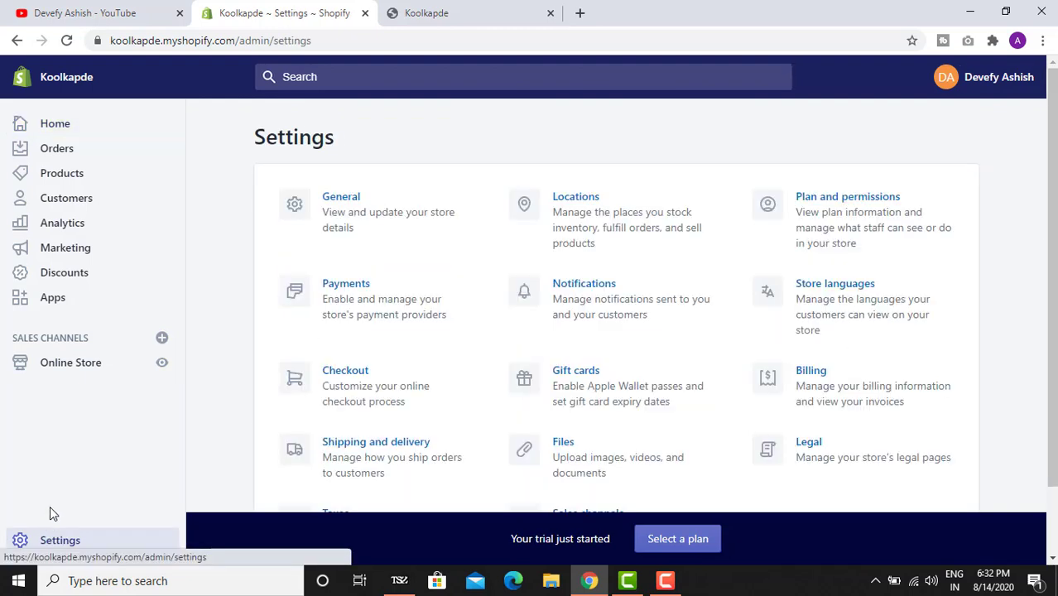
scroll(447, 295, down, 1)
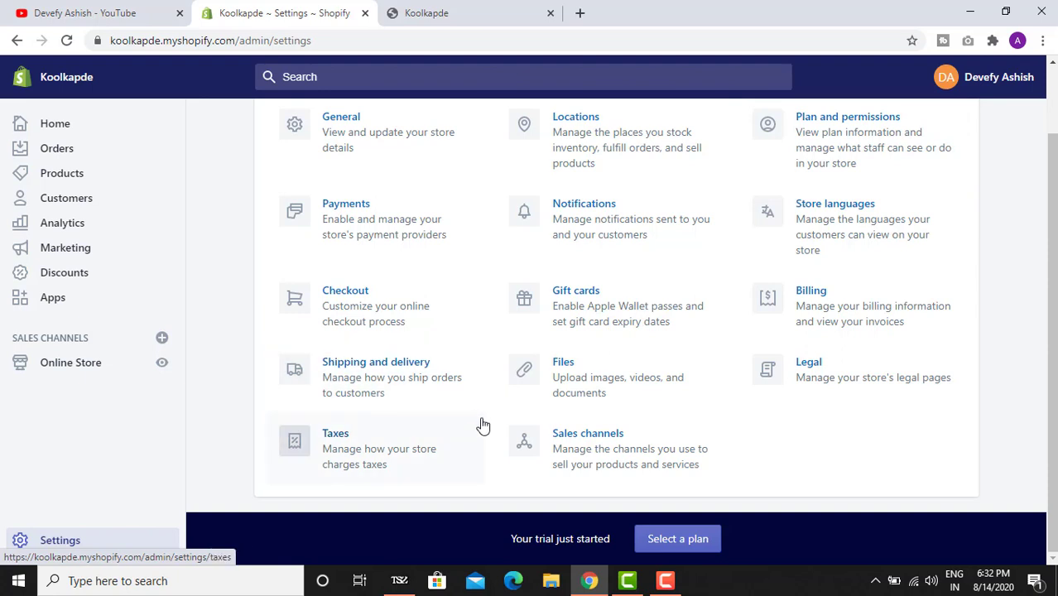
scroll(557, 415, up, 1)
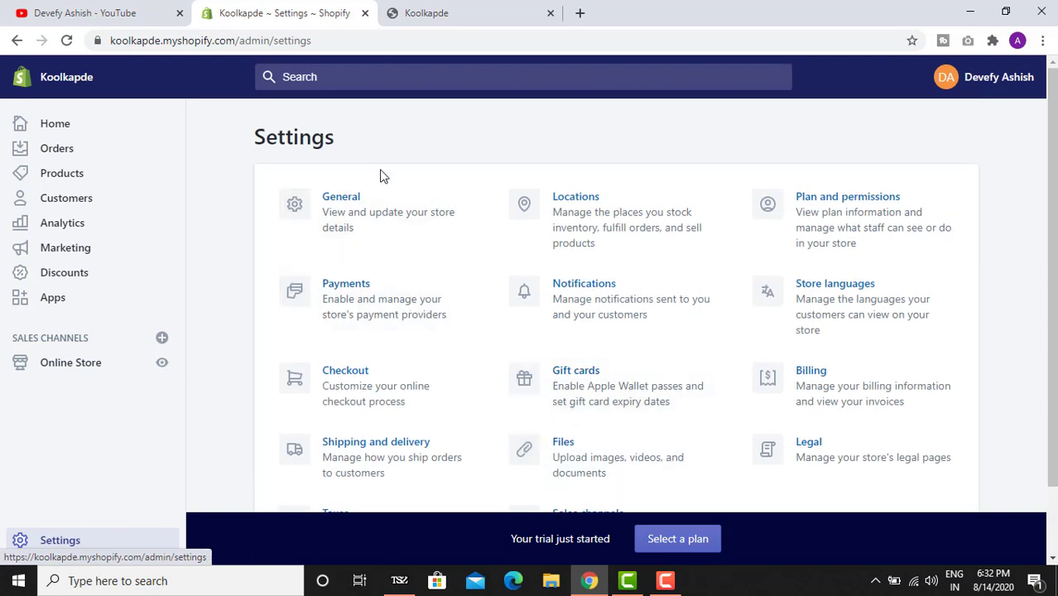
scroll(438, 191, down, 1)
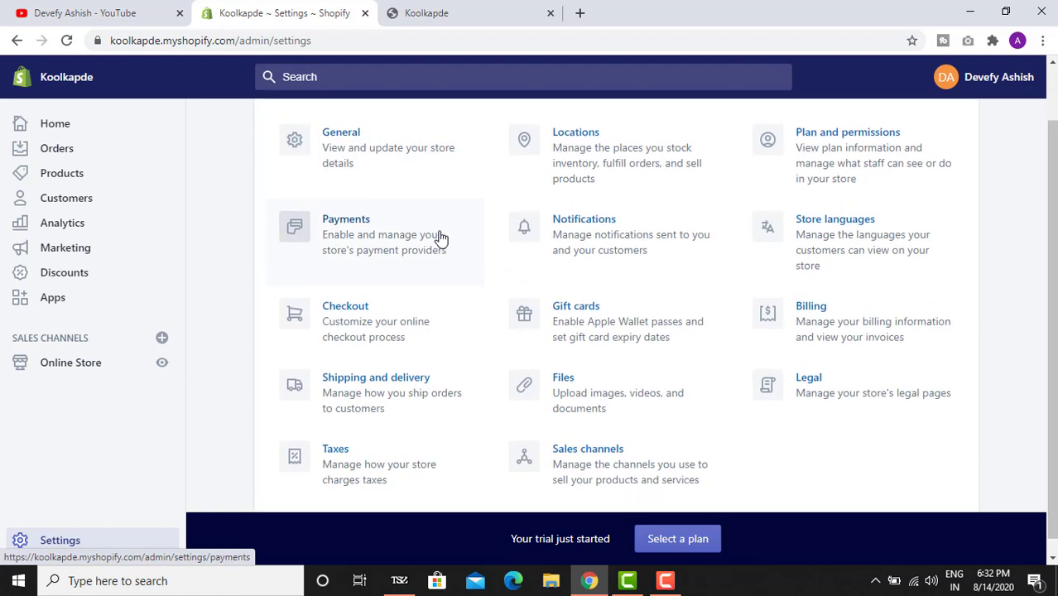
scroll(451, 207, up, 1)
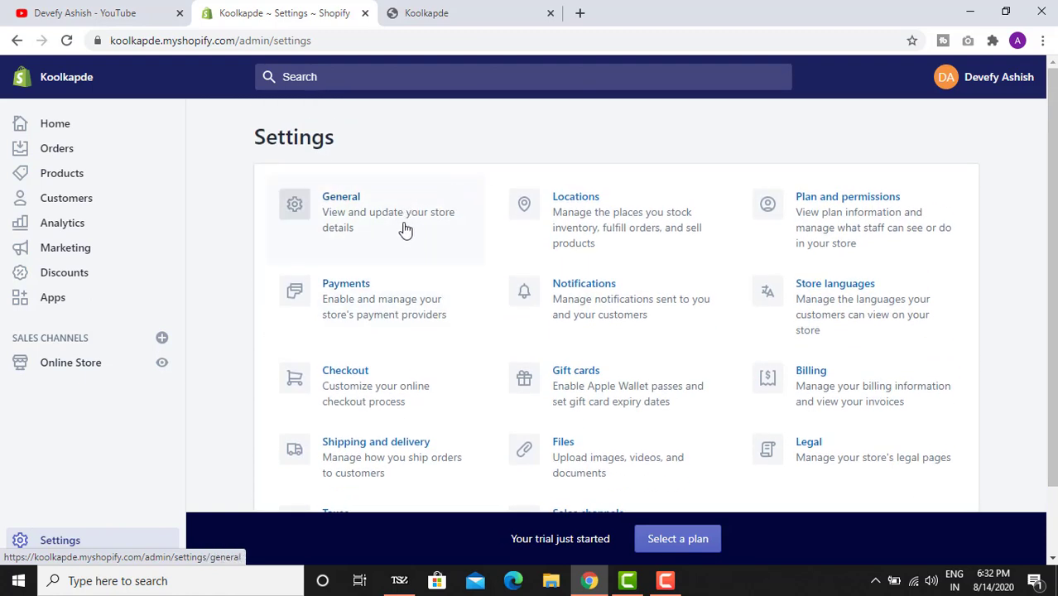
click(337, 213)
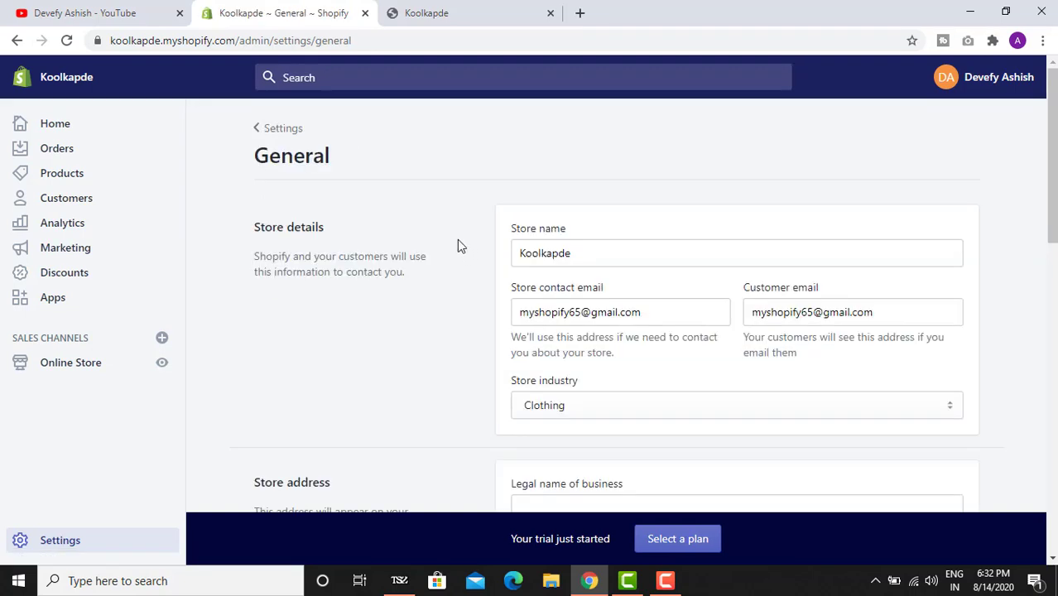
- Review the Koolkapde store details, then scroll down to the India store address
drag(257, 230, 313, 226)
scroll(336, 211, down, 2)
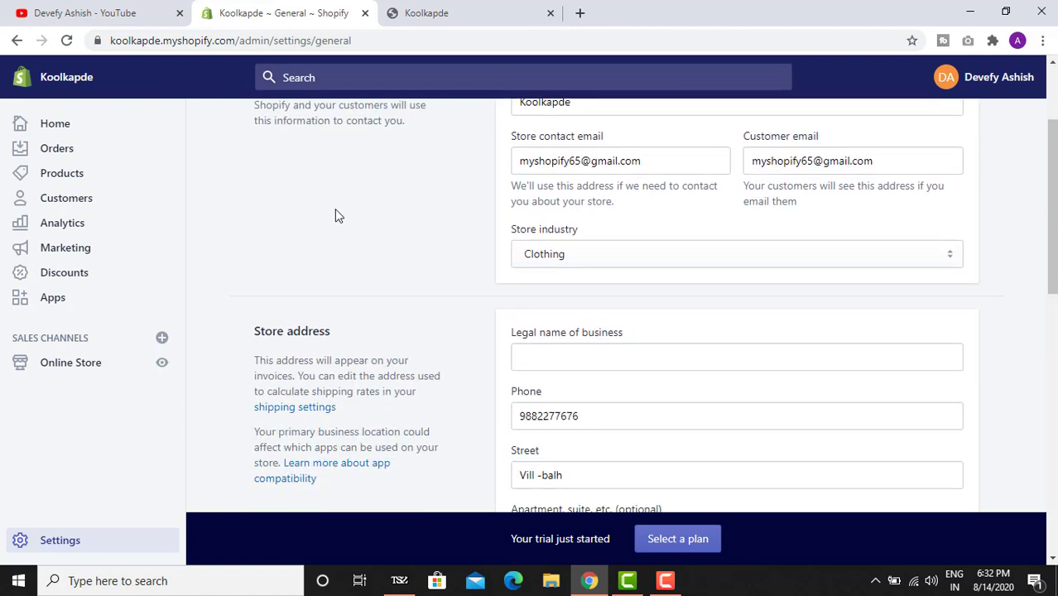
scroll(356, 166, up, 1)
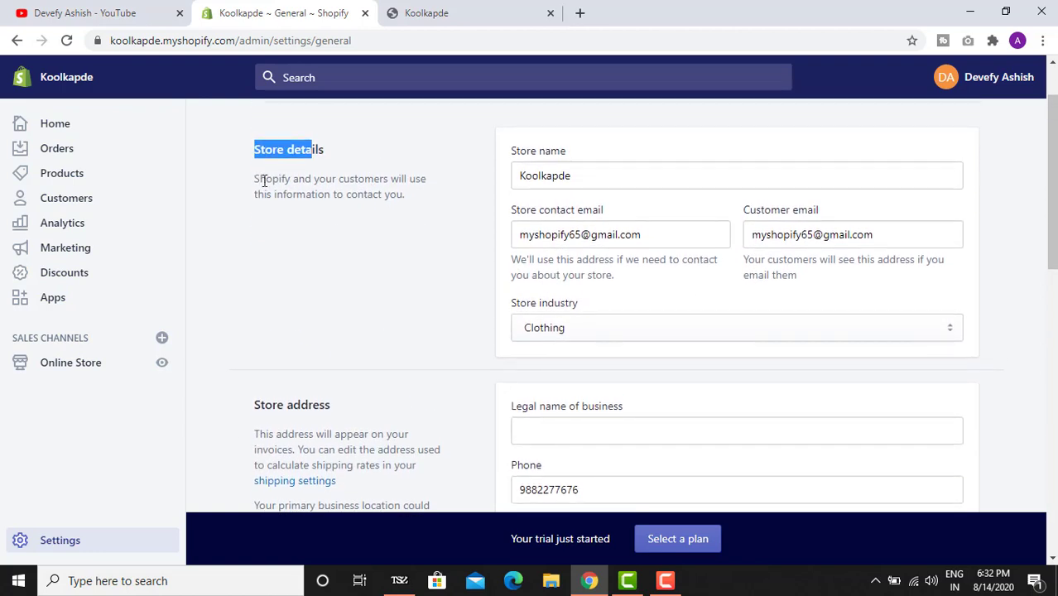
click(281, 184)
drag(250, 186, 331, 182)
click(318, 186)
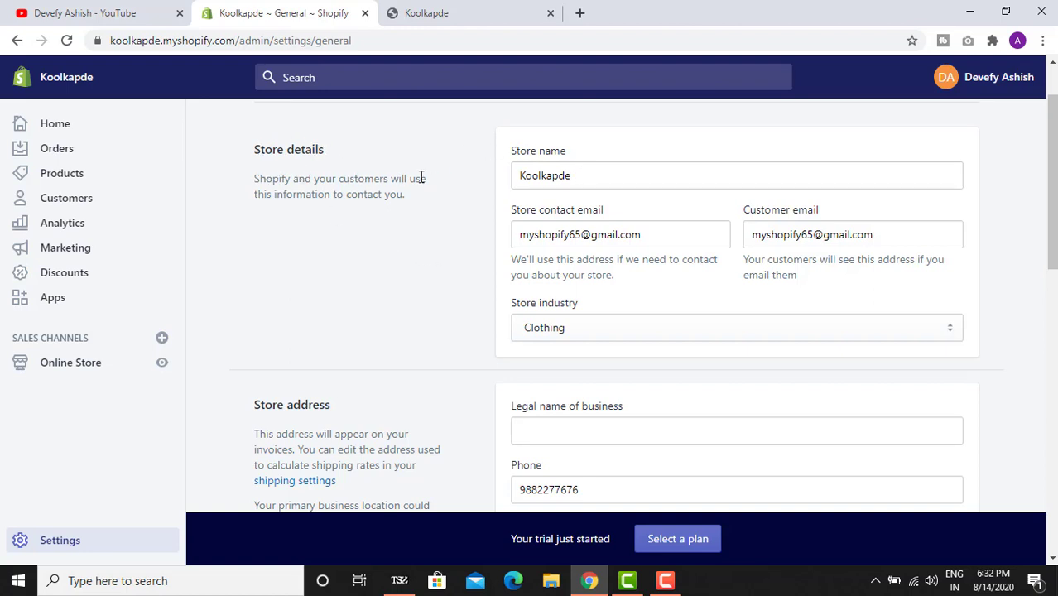
double_click(588, 174)
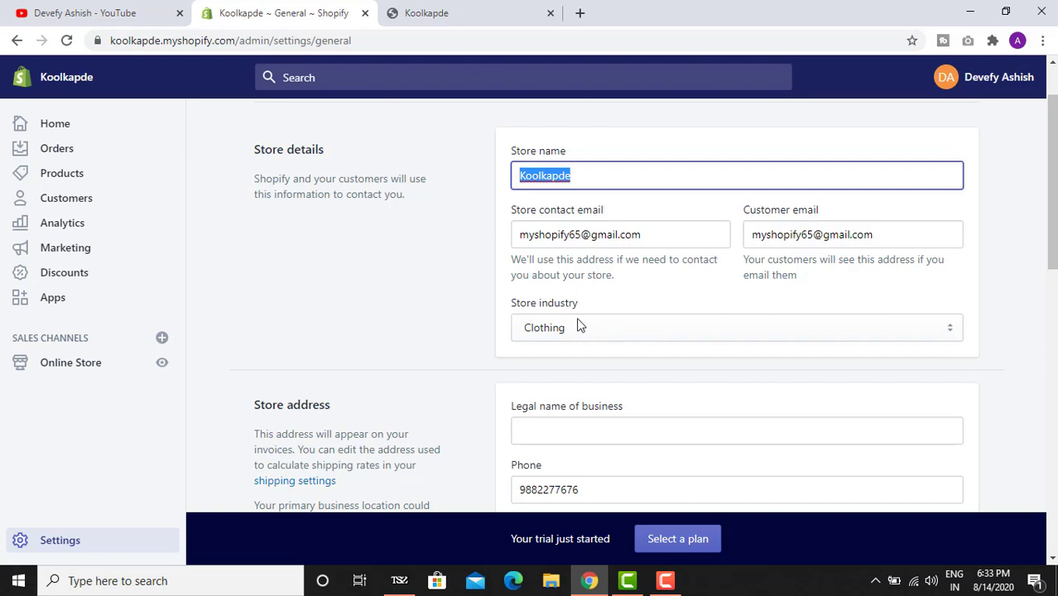
scroll(580, 324, down, 1)
scroll(406, 279, down, 2)
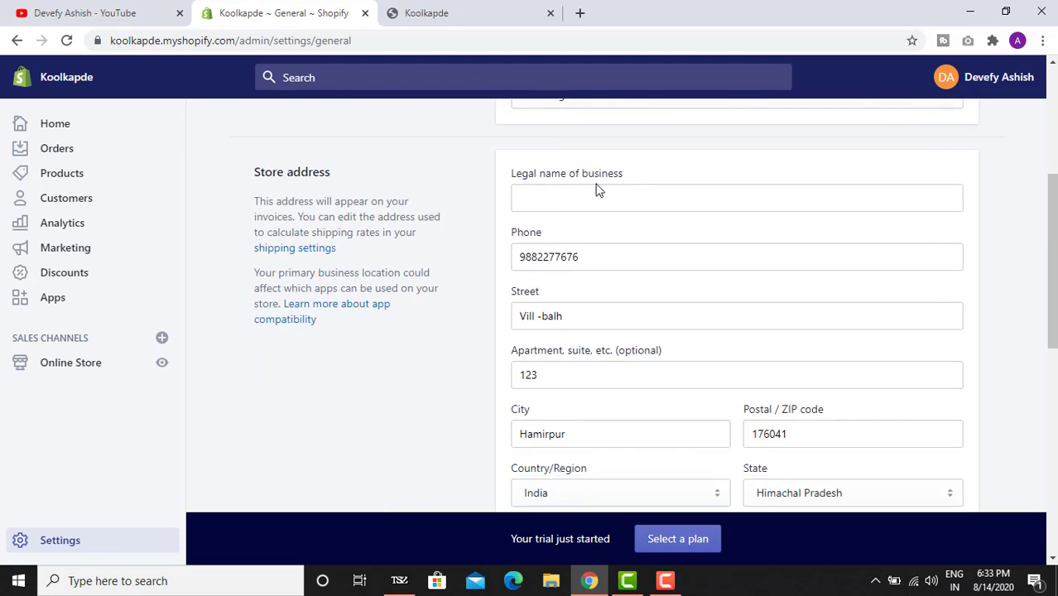
scroll(614, 222, down, 5)
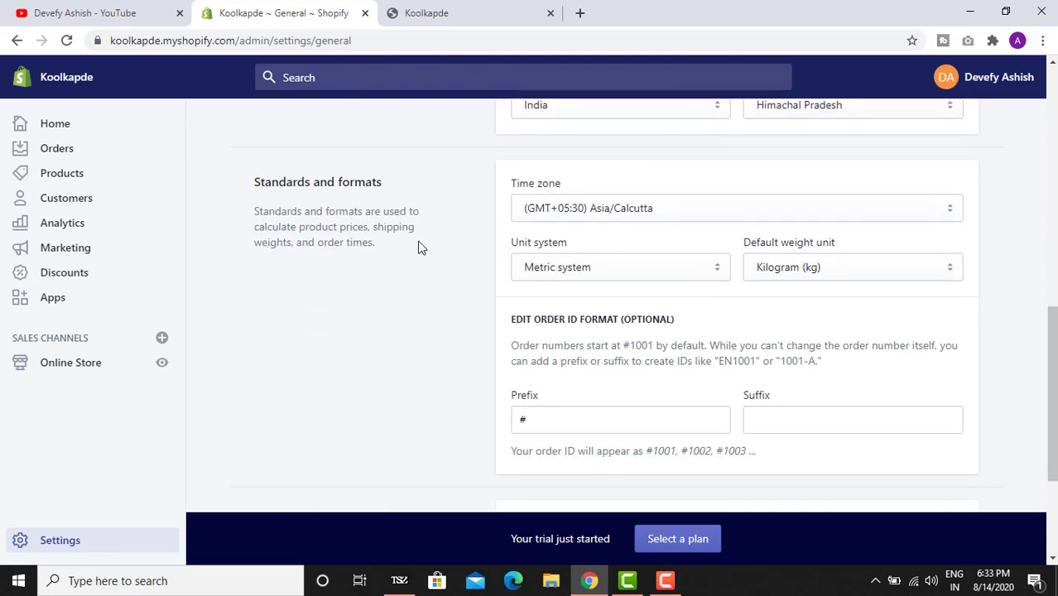
- Review Standards and formats, keeping the Asia/Calcutta time zone
drag(263, 189, 360, 176)
click(444, 180)
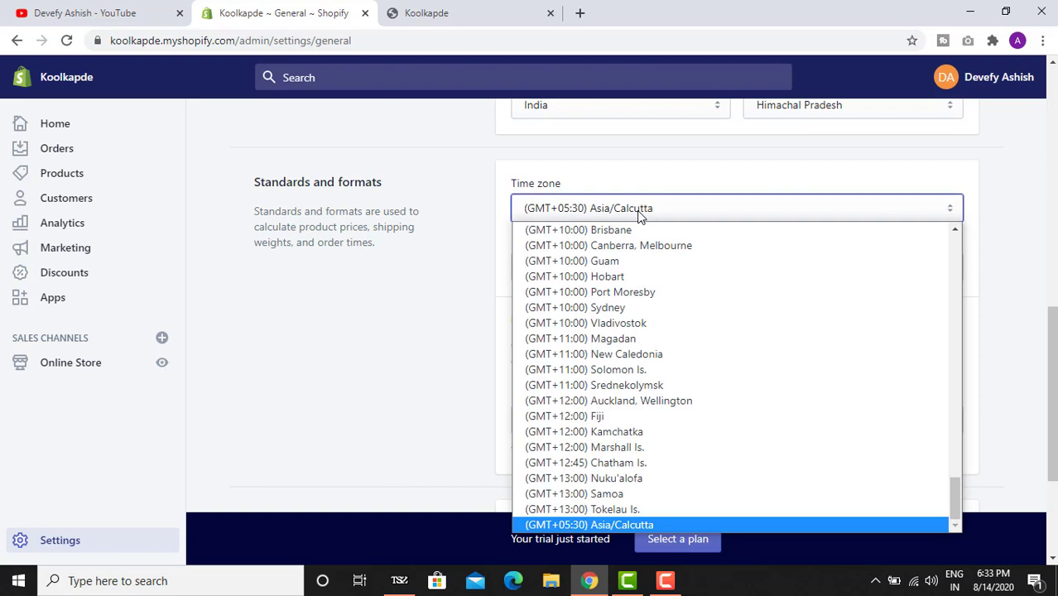
click(638, 213)
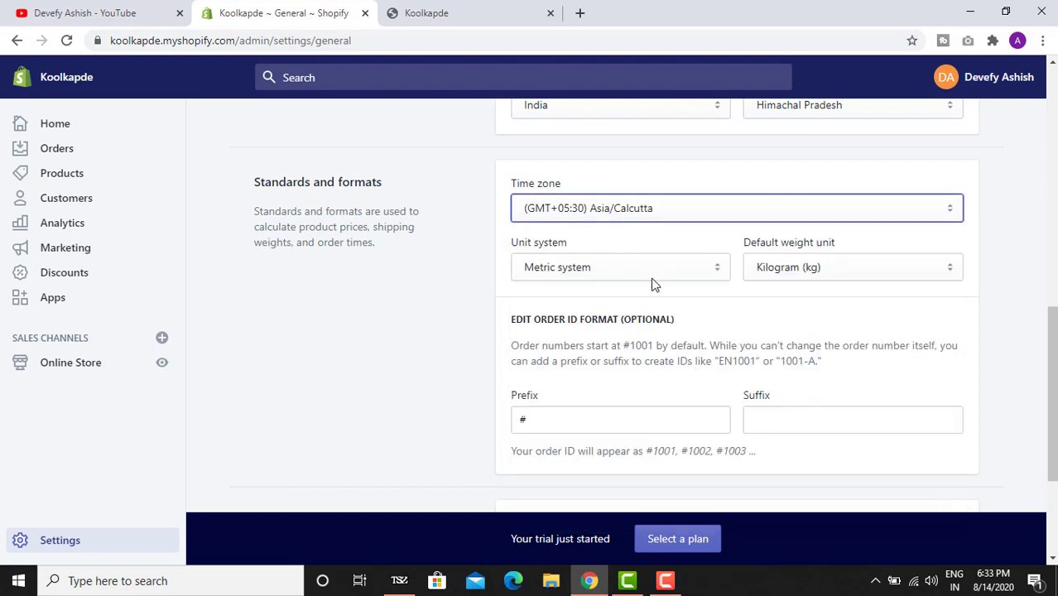
- Choose Indian Rupee (INR) in the Store currency dropdown
scroll(584, 357, down, 2)
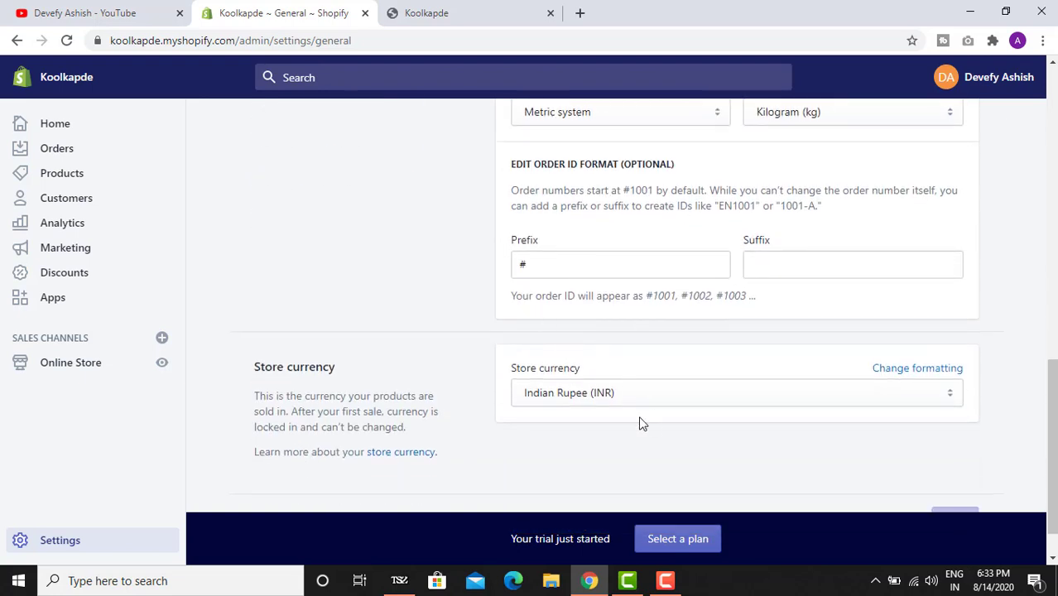
scroll(581, 397, down, 1)
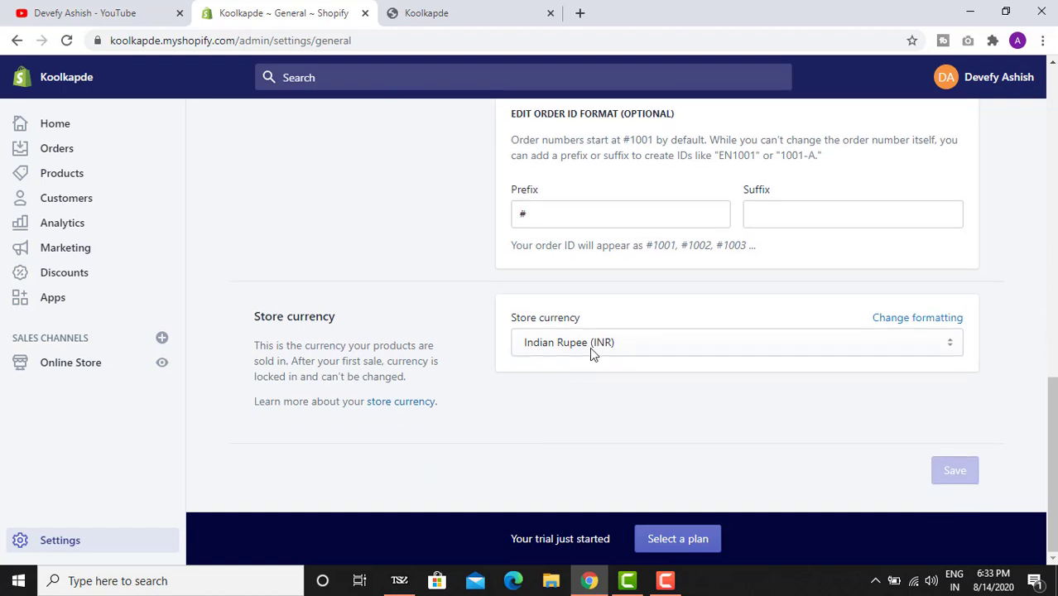
click(590, 347)
click(596, 348)
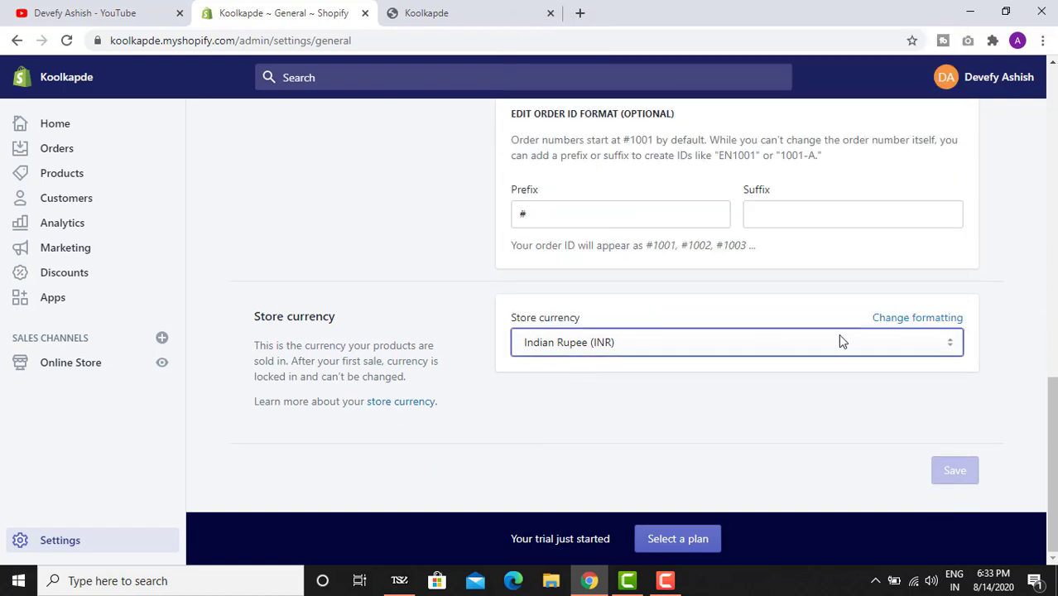
click(716, 339)
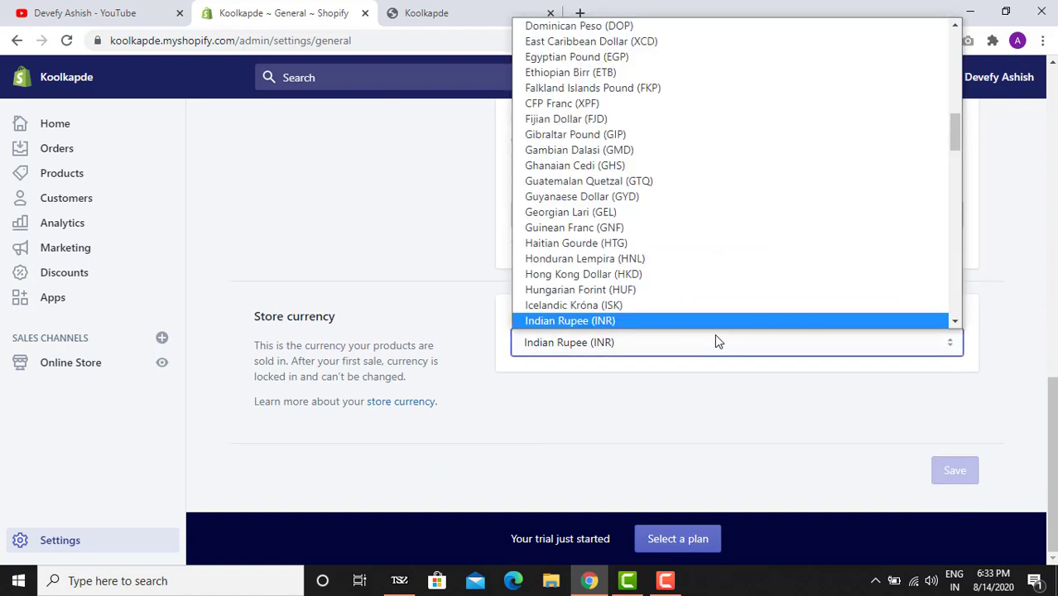
click(717, 341)
- Reveal the Rs. {{amount}} currency formatting fields and open a new browser tab
click(900, 320)
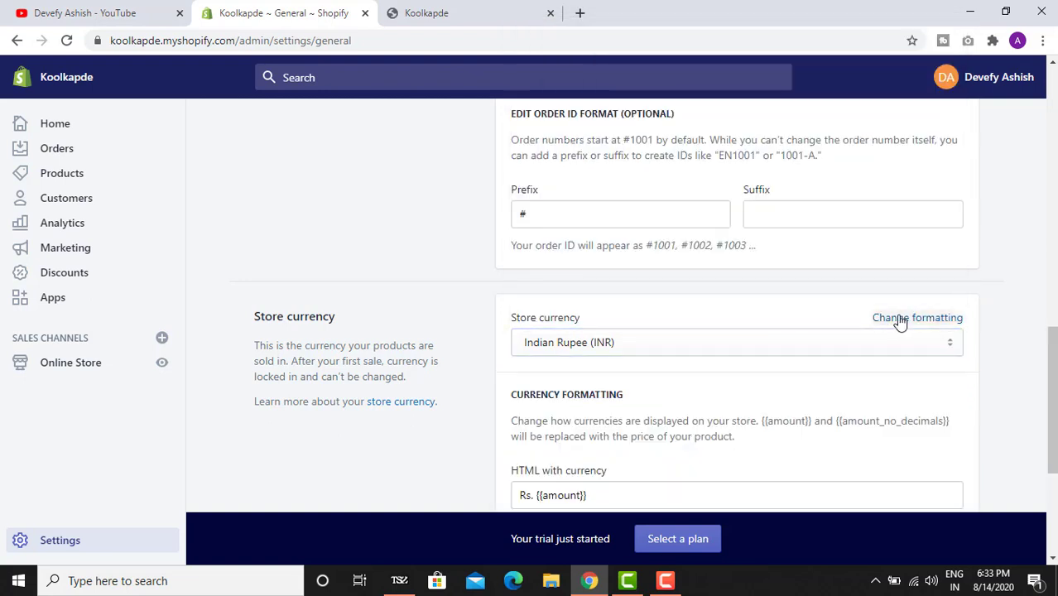
scroll(900, 322, down, 2)
scroll(899, 321, down, 1)
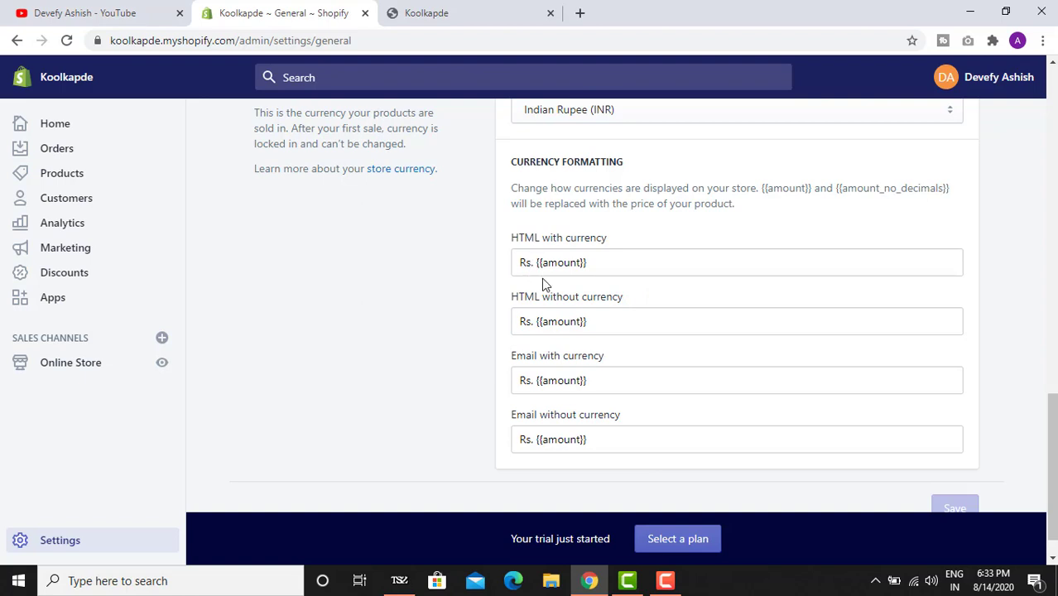
click(579, 13)
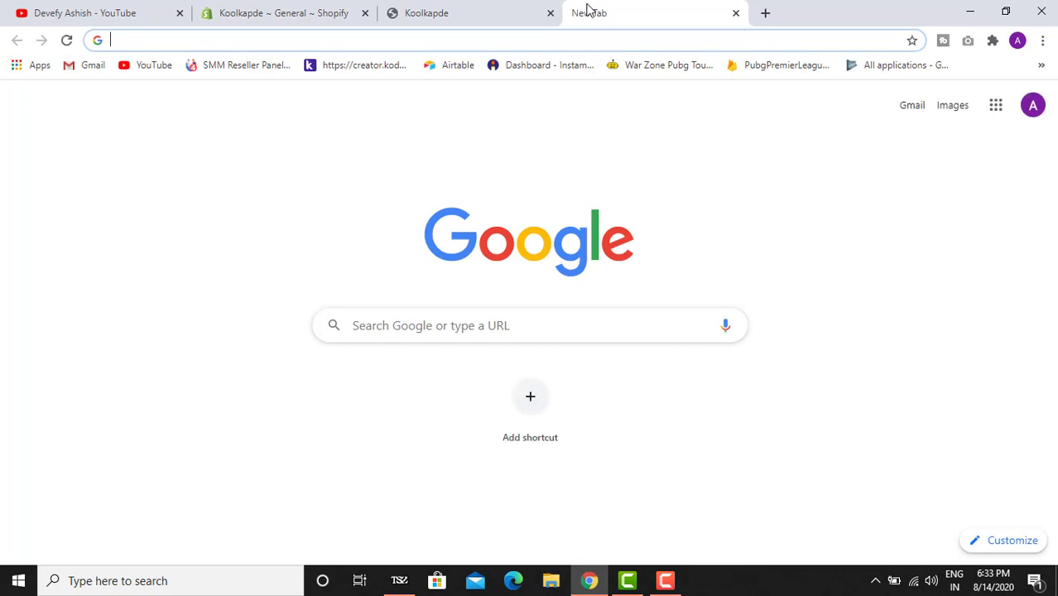
- Search Google for 'rupee symbol' and copy the ₹ sign from the query
text(ru)
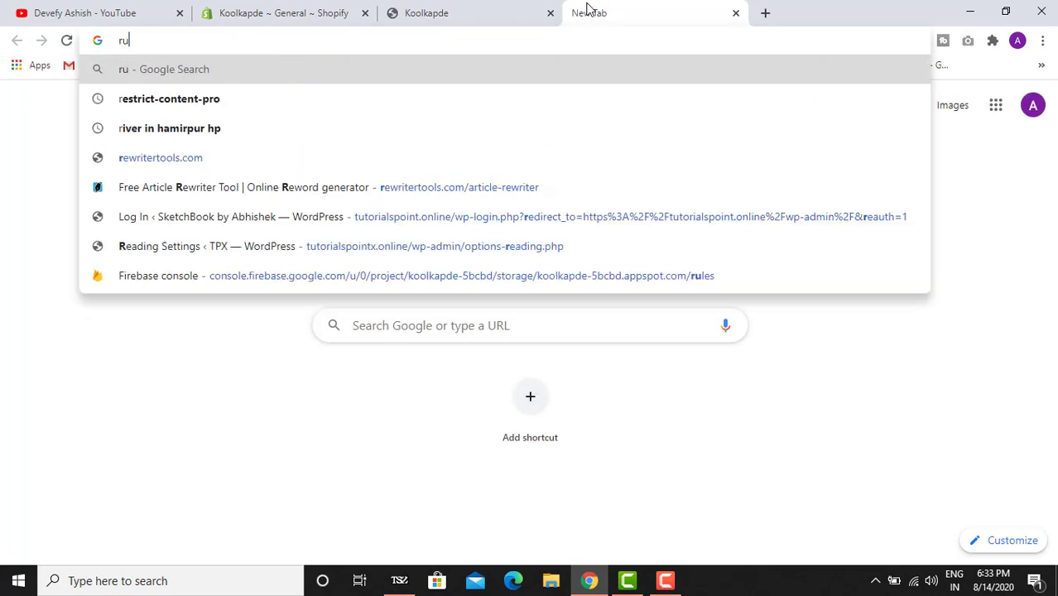
text(pee symbol)
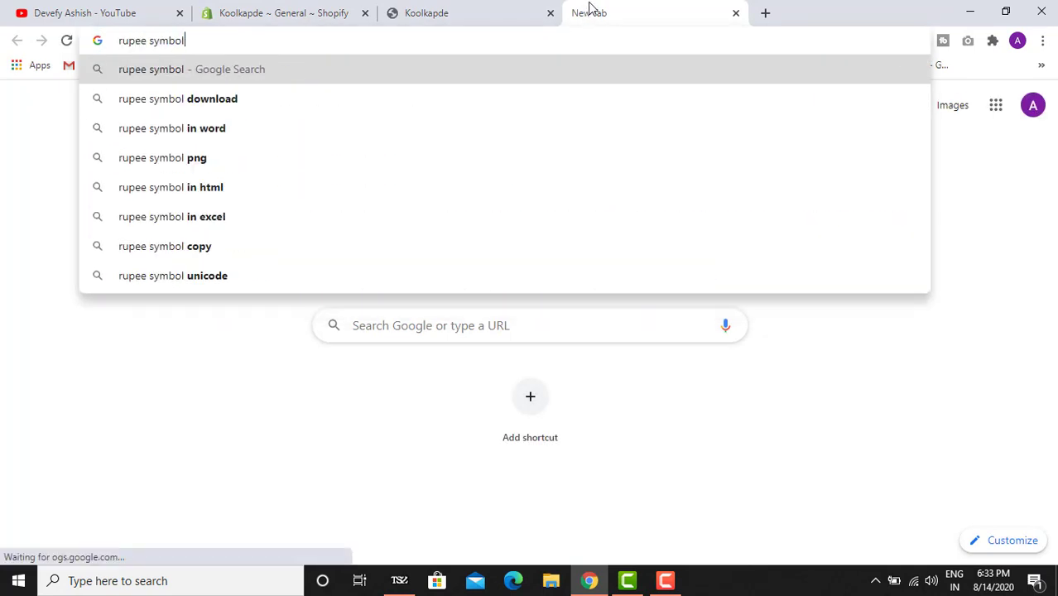
key(Return)
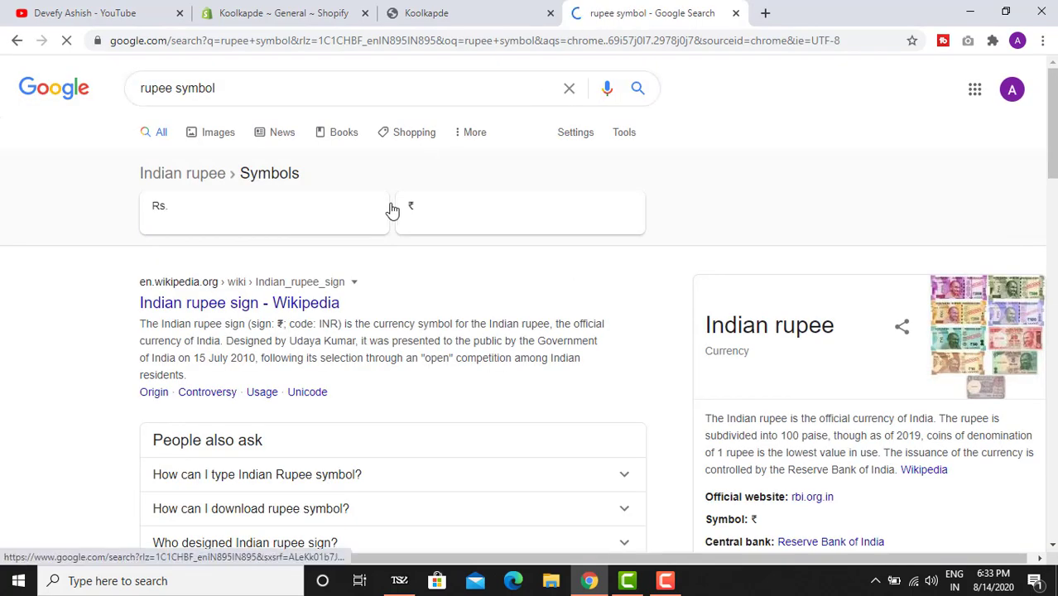
click(416, 214)
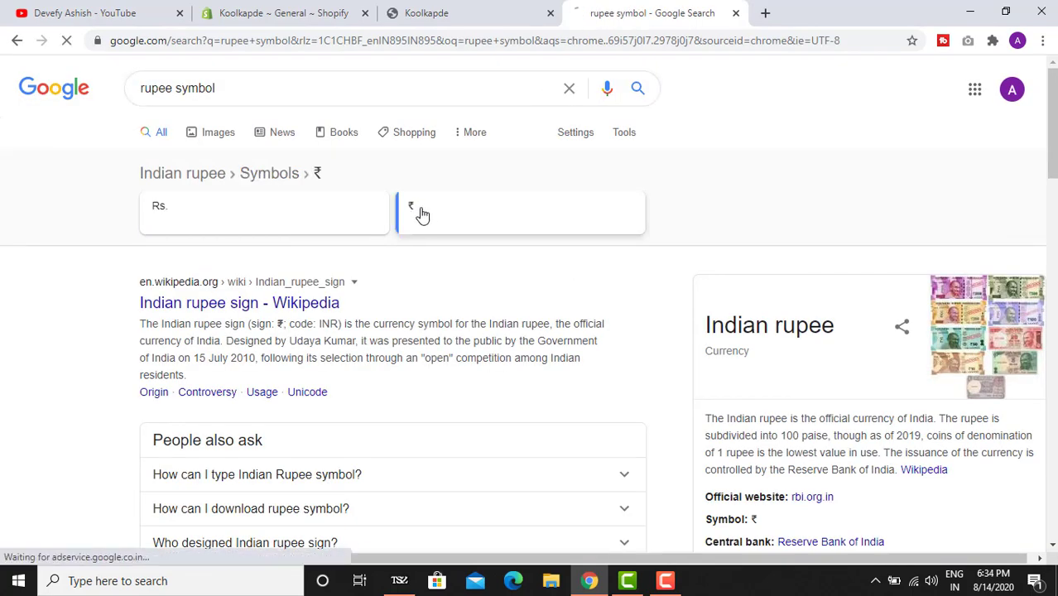
double_click(267, 86)
key(ctrl+c)
- Back in Shopify, replace Rs with ₹ in both HTML currency format fields
click(453, 6)
click(317, 17)
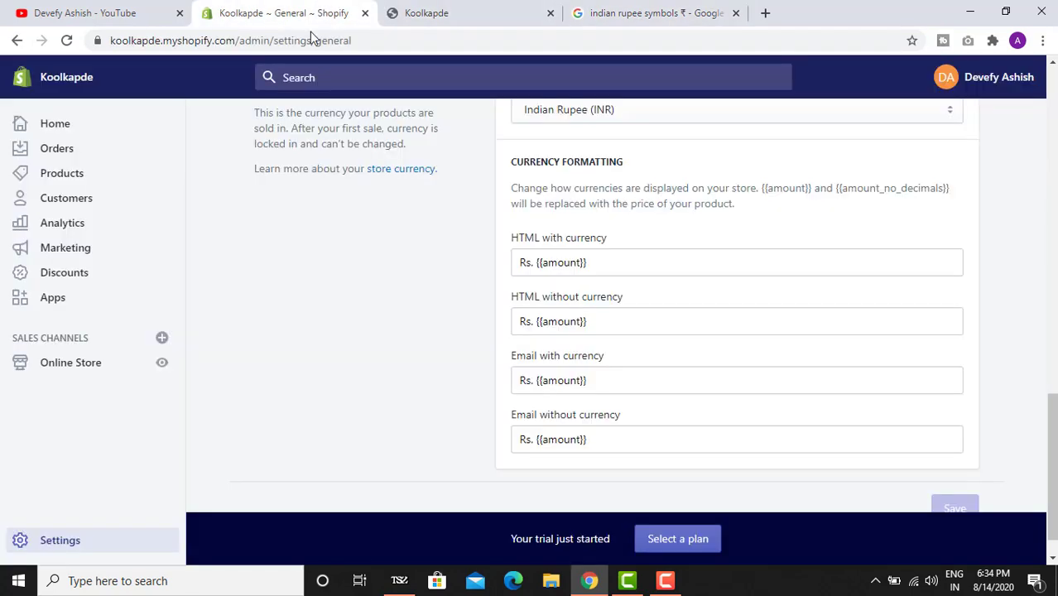
drag(530, 263, 507, 274)
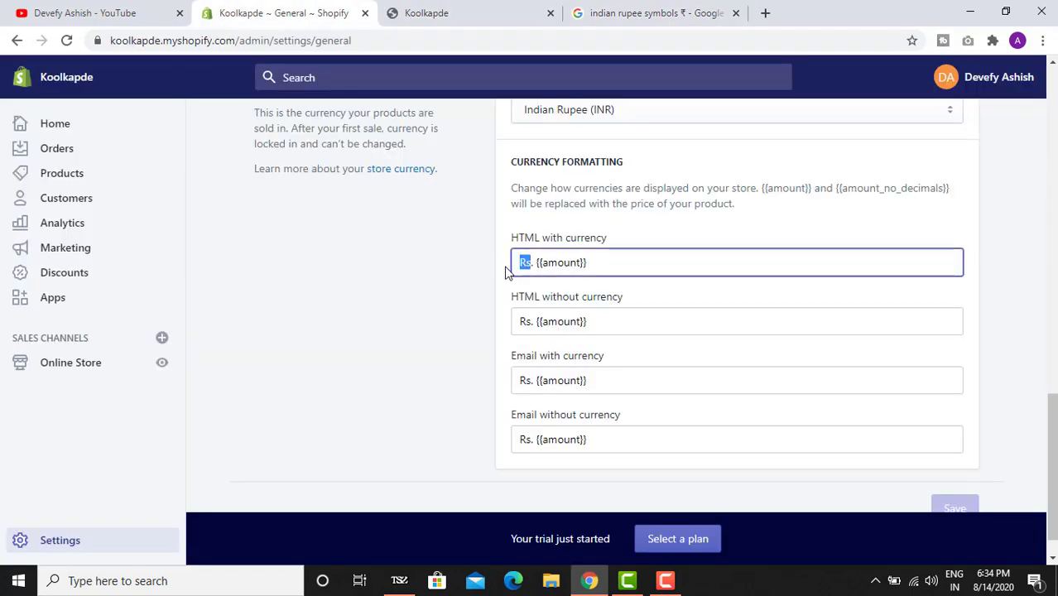
key(ctrl+v)
key(Delete)
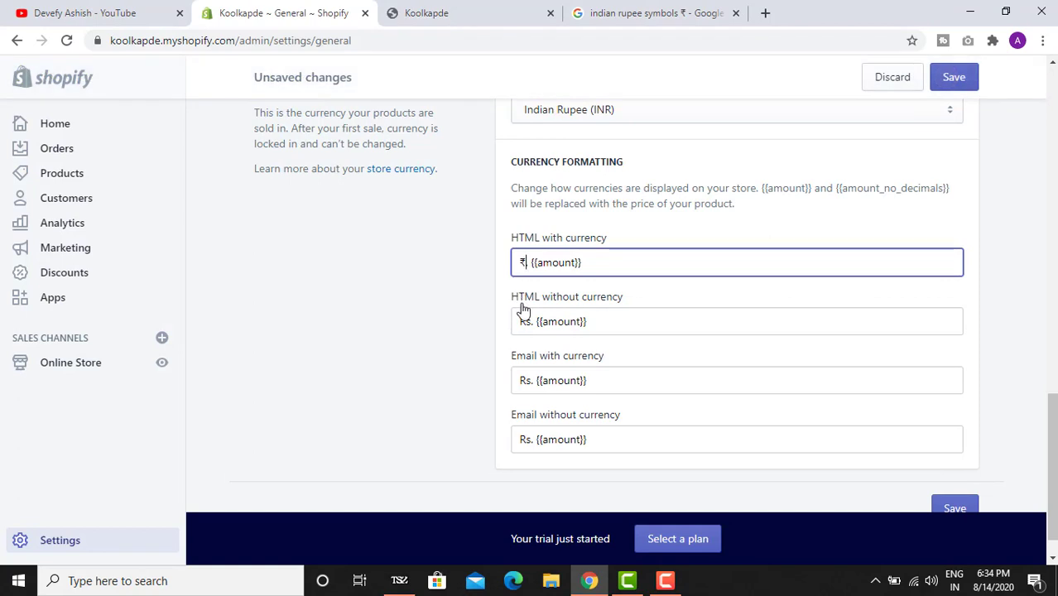
drag(529, 324, 513, 325)
key(ctrl+v)
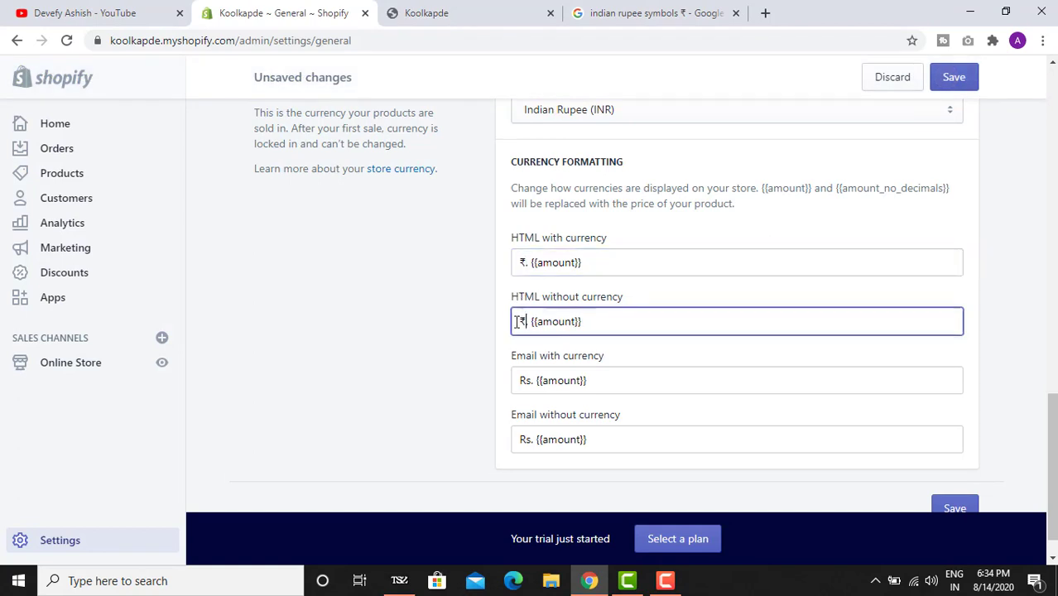
- Replace Rs with ₹ in both Email currency format fields and save the settings
drag(533, 380, 519, 381)
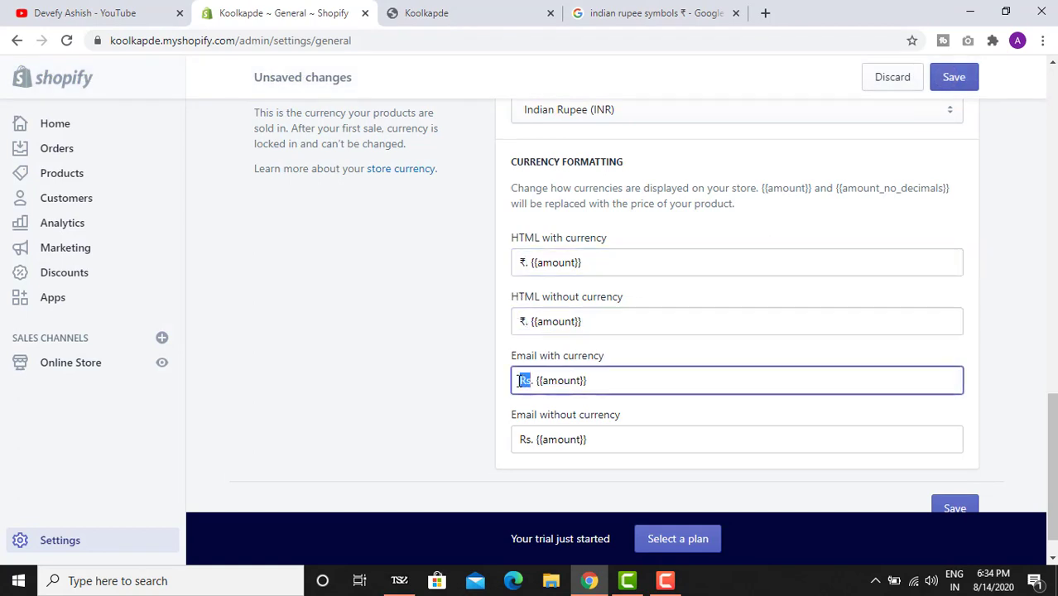
key(ctrl+v)
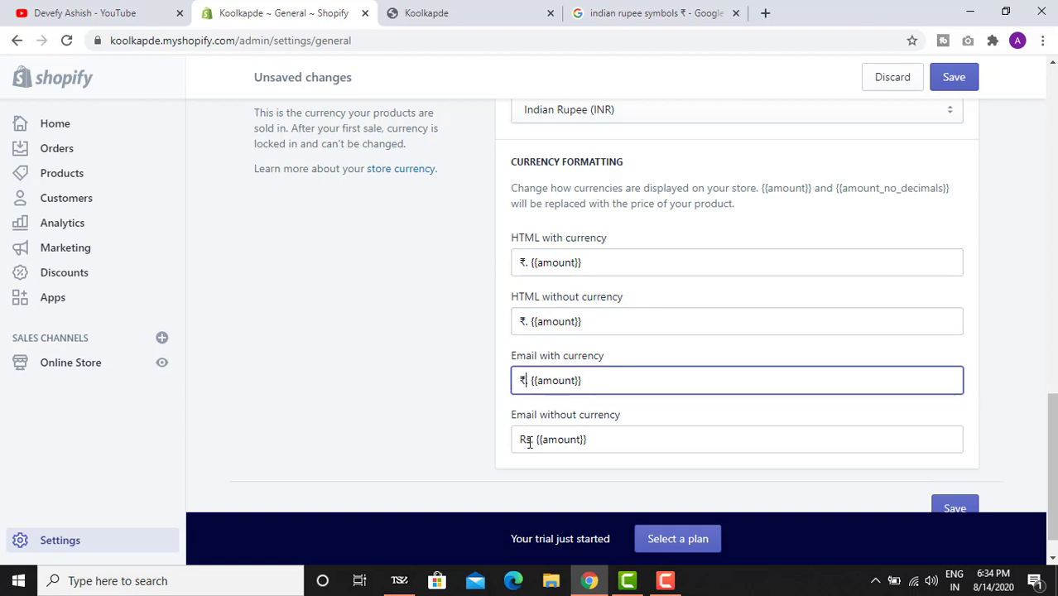
drag(530, 440, 520, 440)
key(ctrl+v)
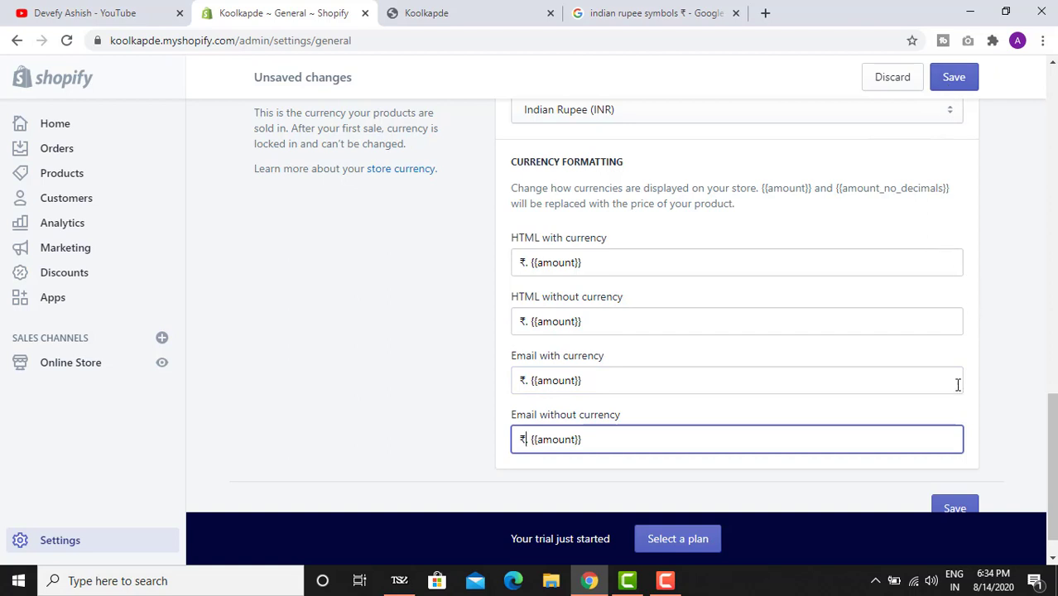
click(970, 511)
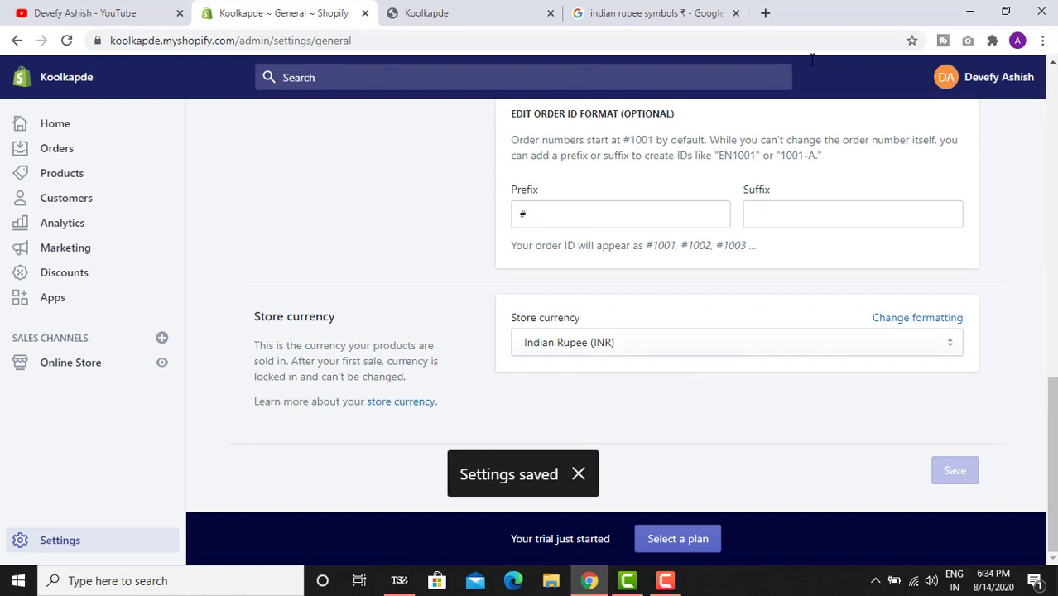
scroll(502, 441, up, 15)
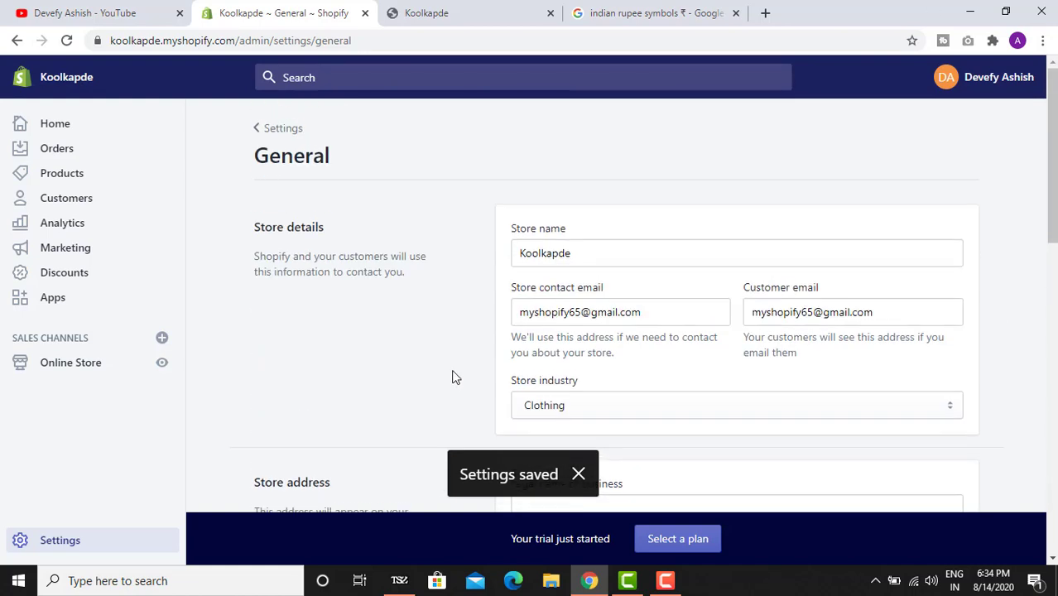
- View the Locations page with its single default location, then return to Settings
click(58, 544)
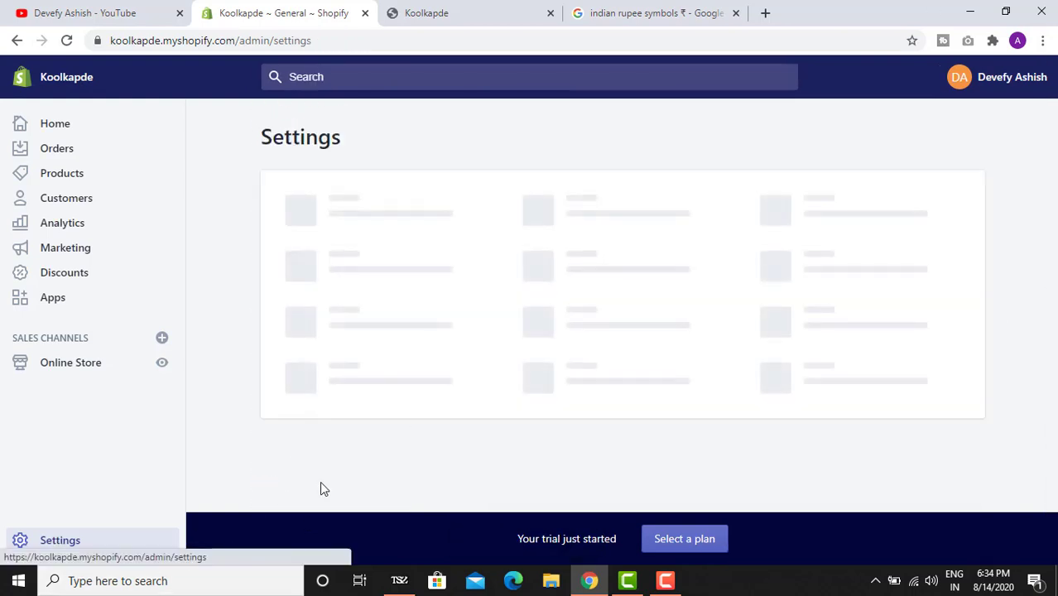
click(587, 222)
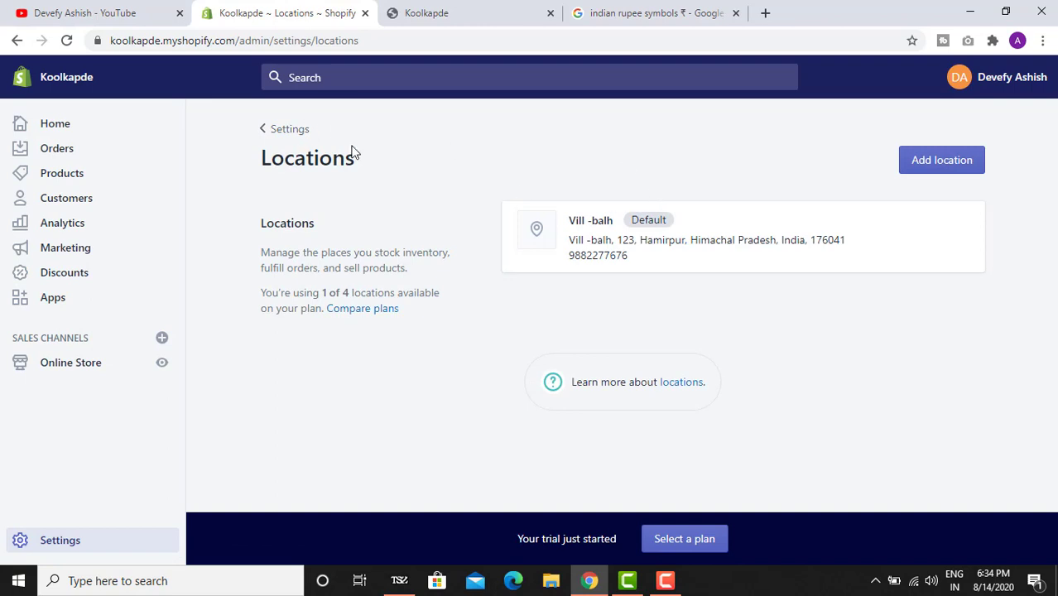
click(263, 131)
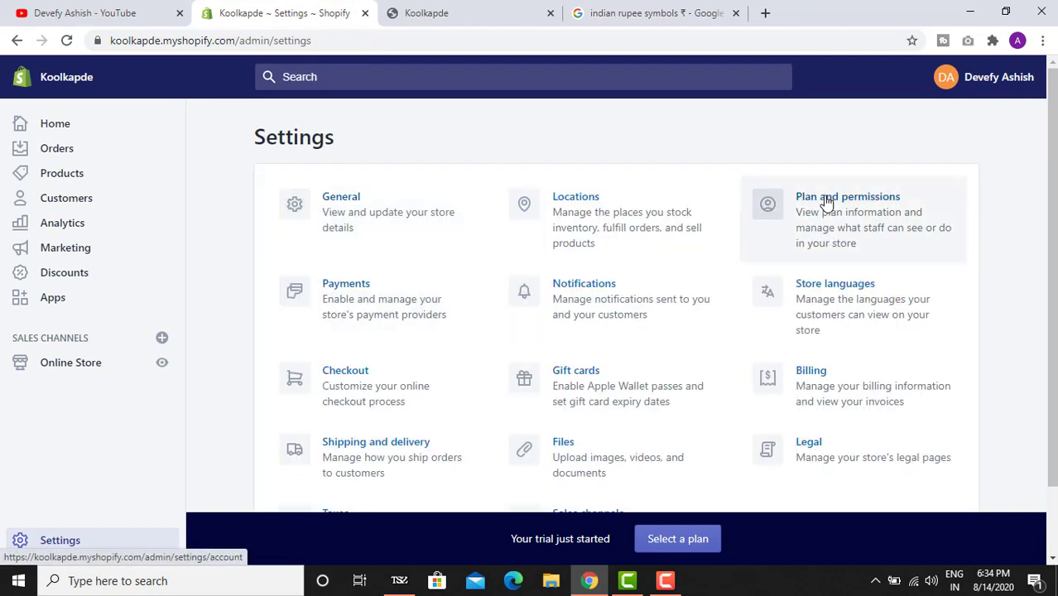
- Review the plan and staff sections of Plan and permissions, then start adding a staff account
click(825, 205)
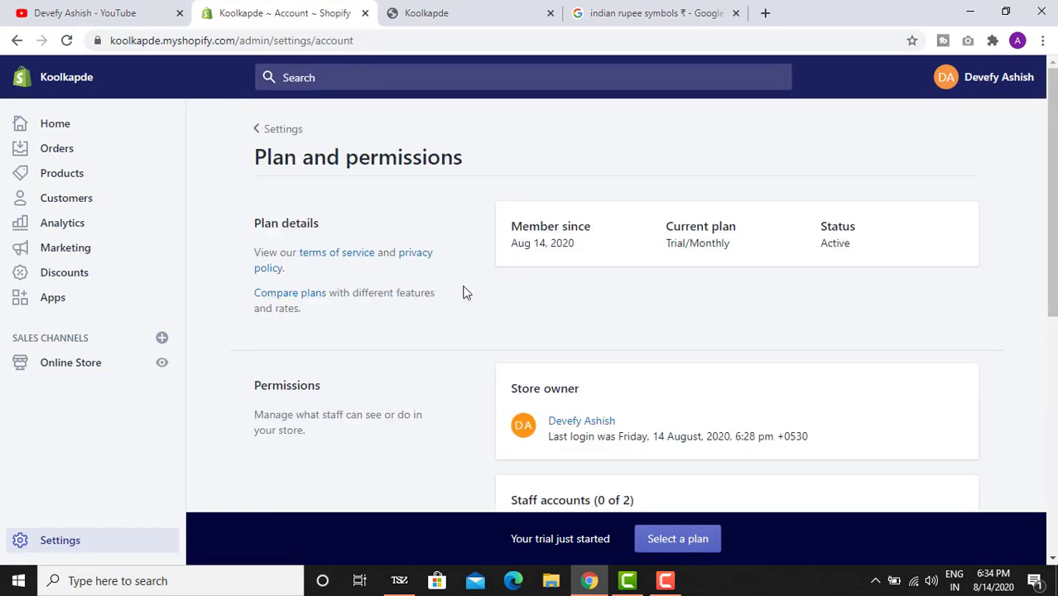
scroll(460, 294, down, 1)
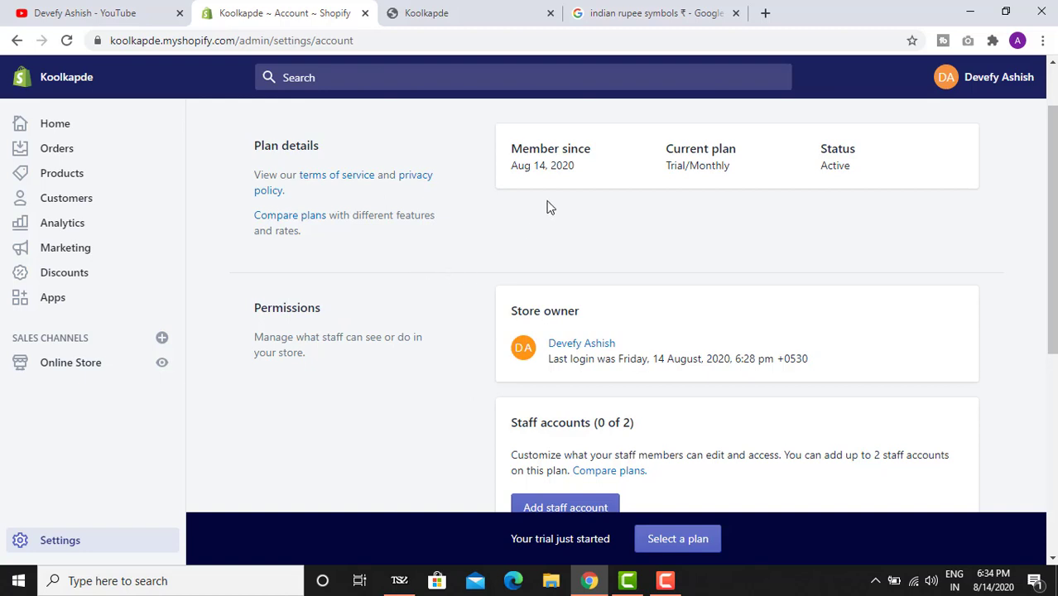
scroll(538, 224, down, 3)
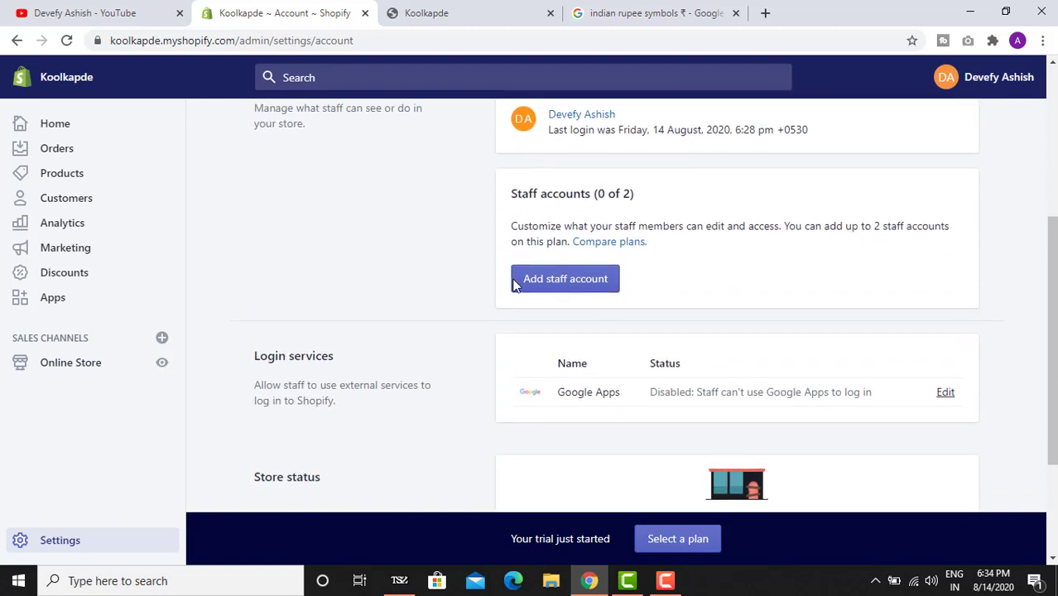
scroll(756, 225, up, 4)
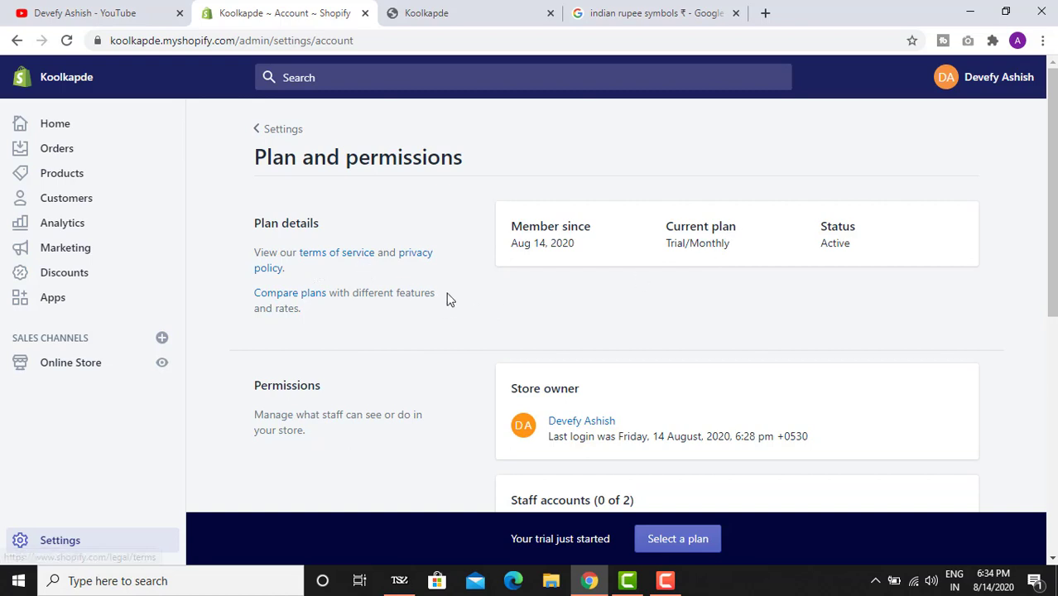
scroll(603, 225, down, 3)
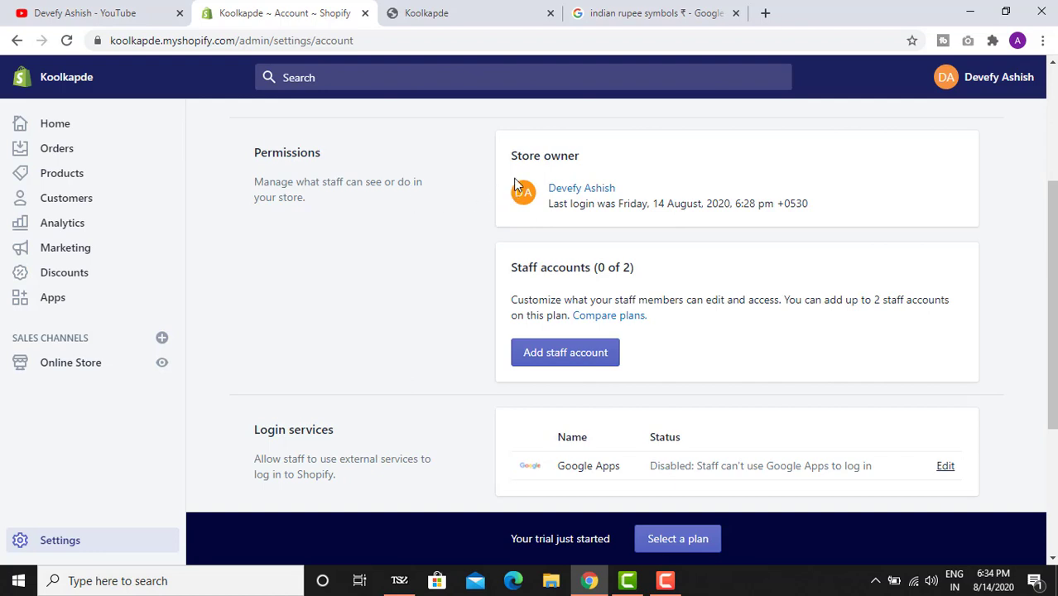
drag(511, 155, 560, 156)
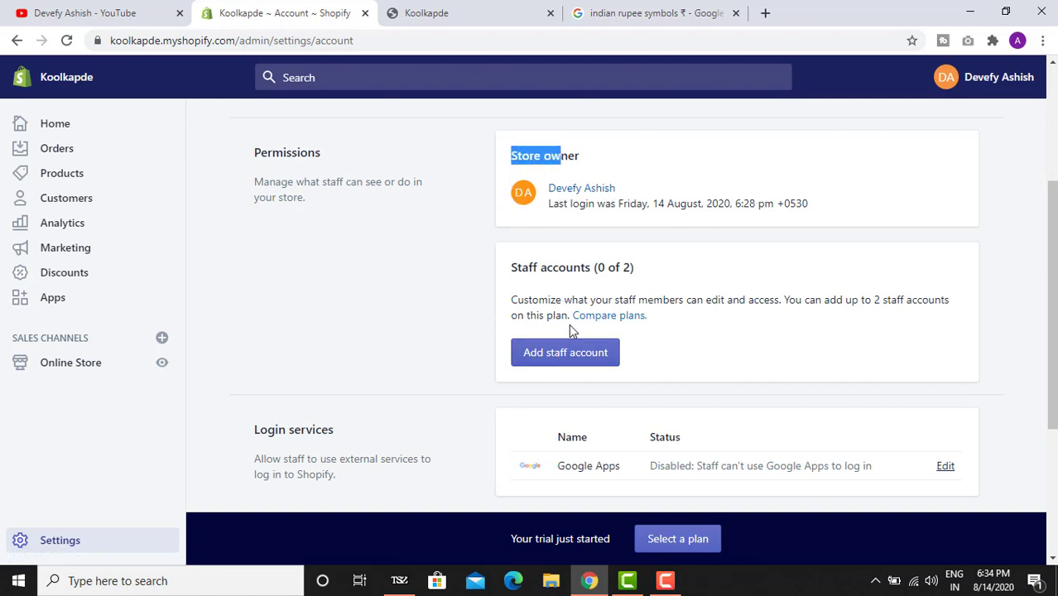
scroll(621, 306, down, 1)
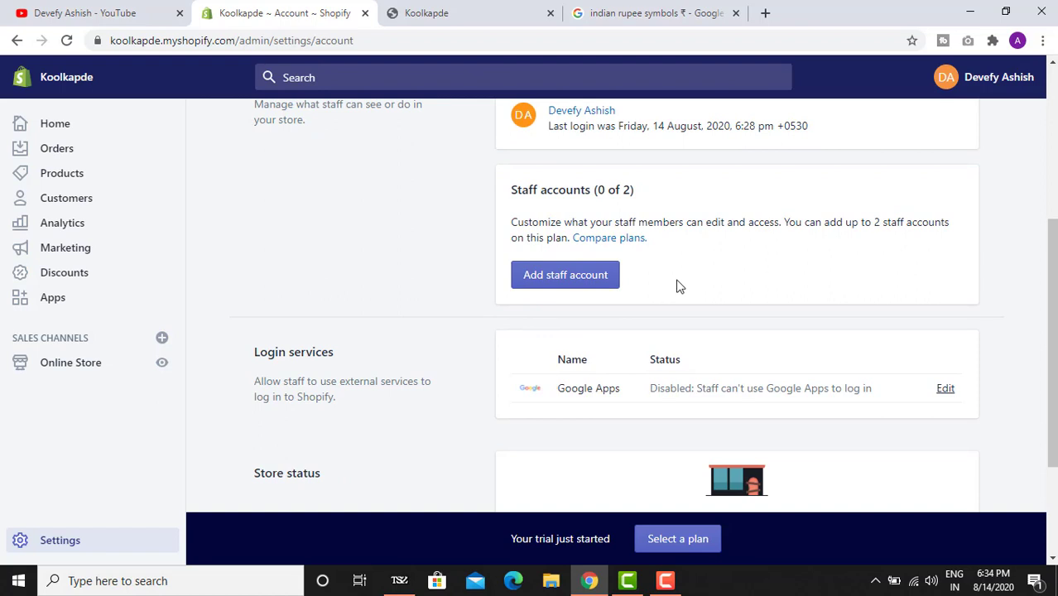
click(591, 282)
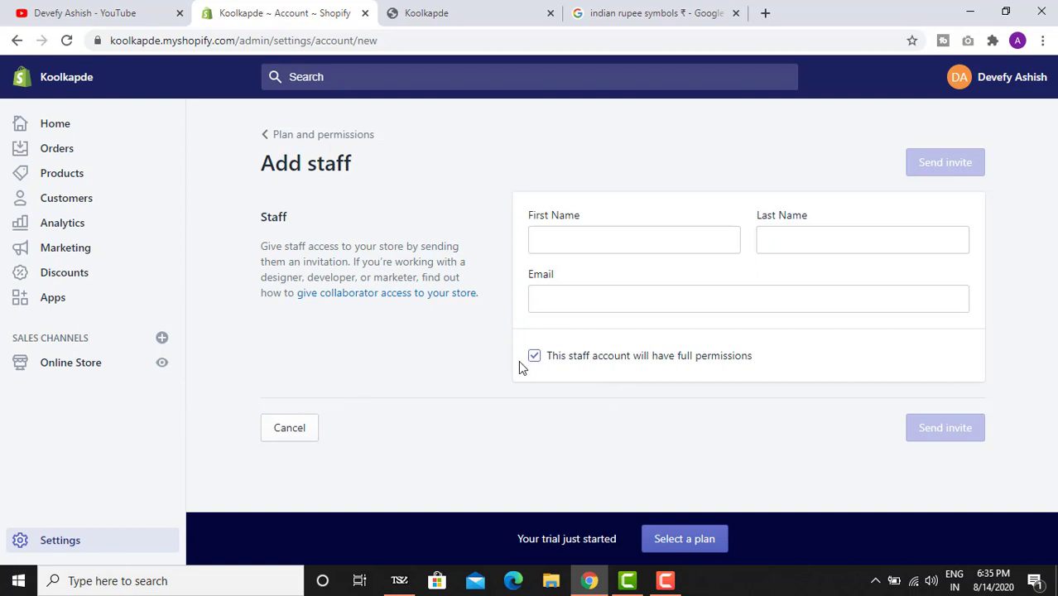
- Go back through Plan and permissions, showing 0 of 2 staff accounts, then return to Settings
click(283, 137)
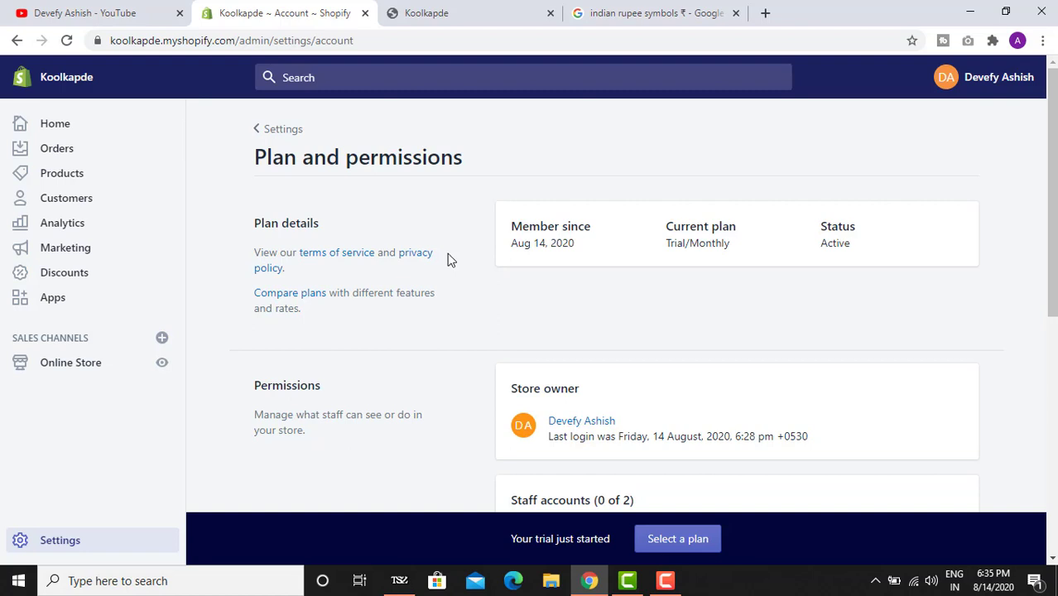
scroll(454, 273, down, 3)
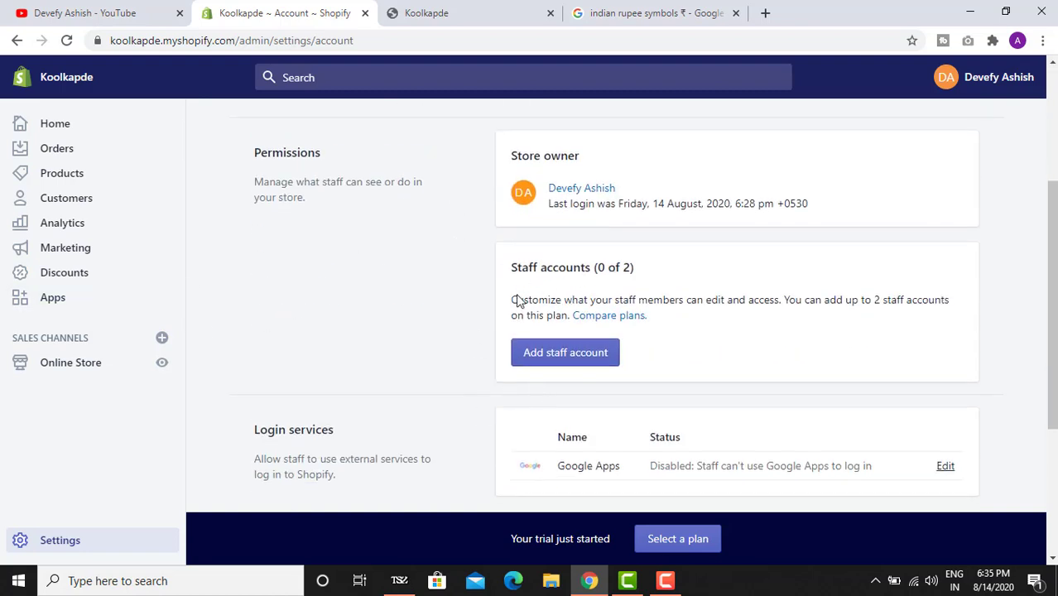
scroll(598, 315, down, 1)
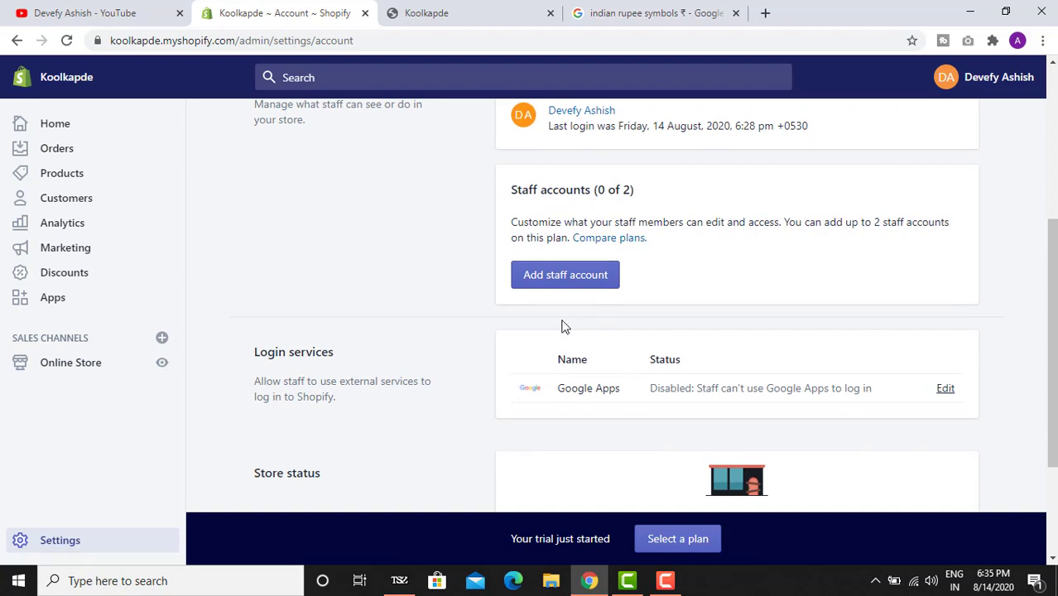
scroll(560, 326, down, 2)
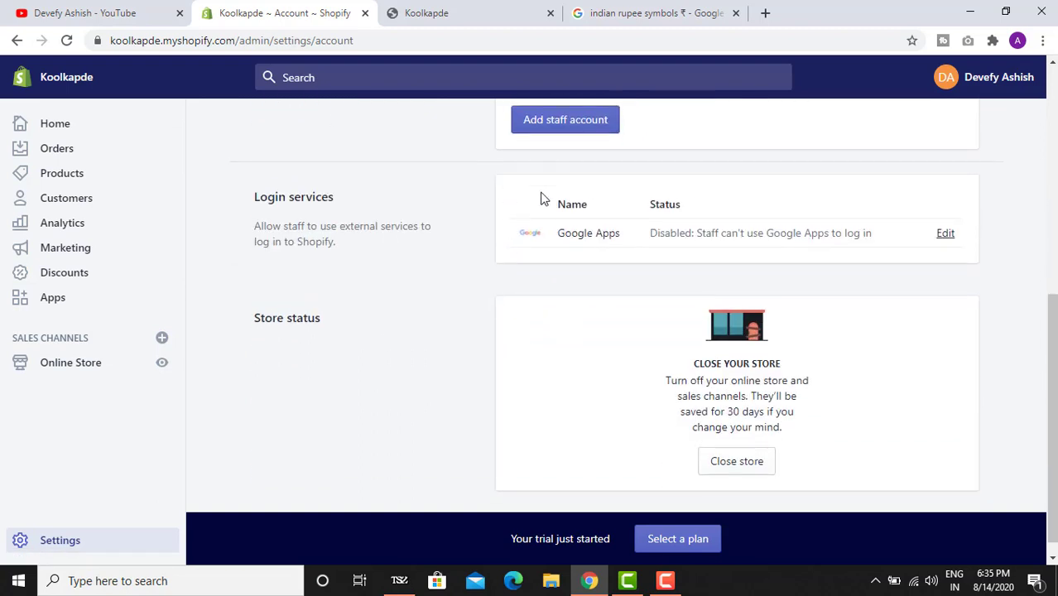
scroll(507, 238, down, 1)
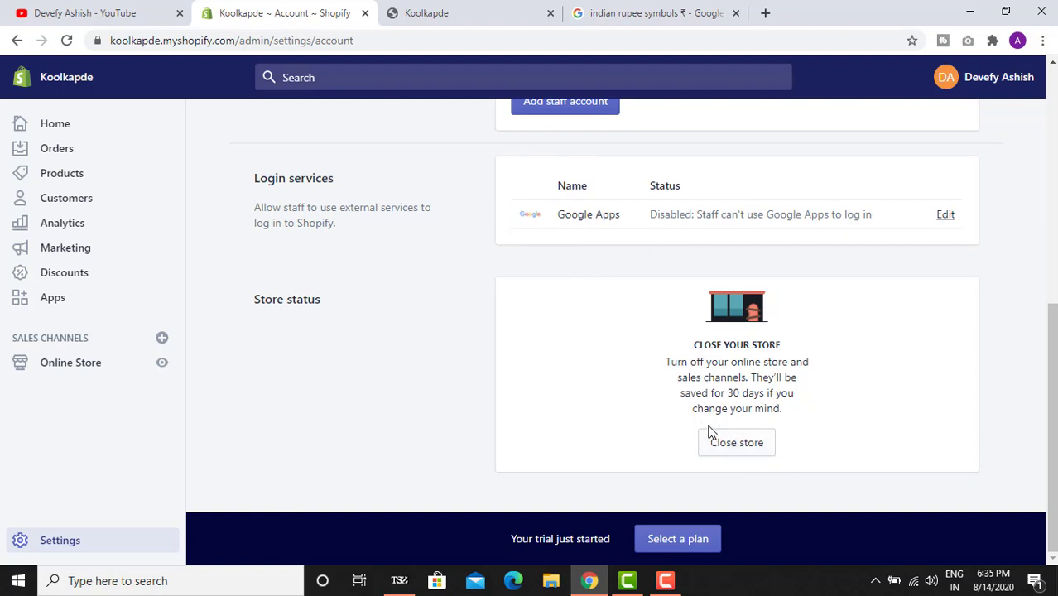
scroll(658, 397, up, 6)
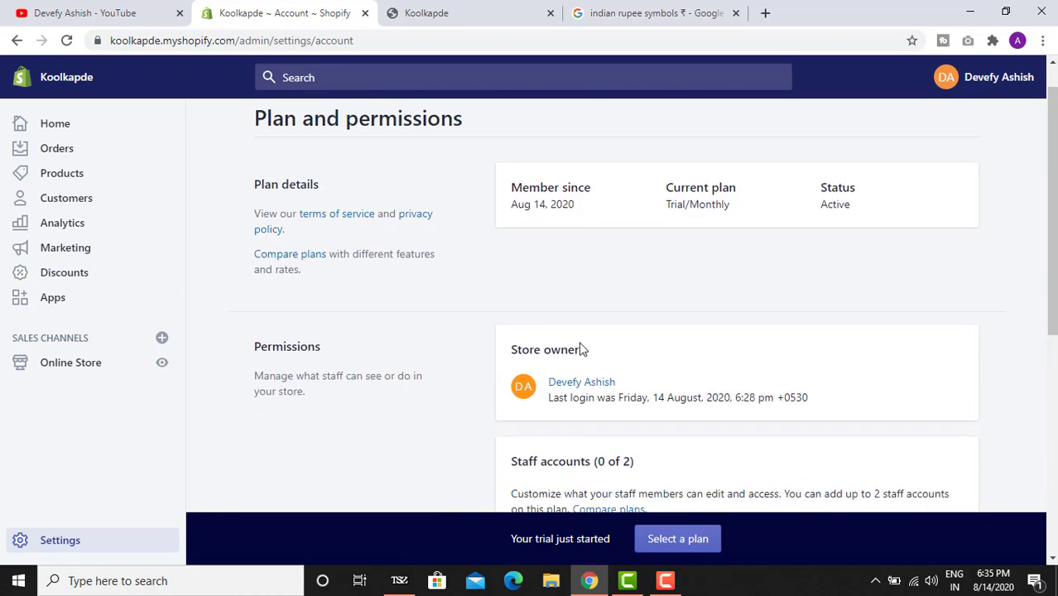
click(276, 130)
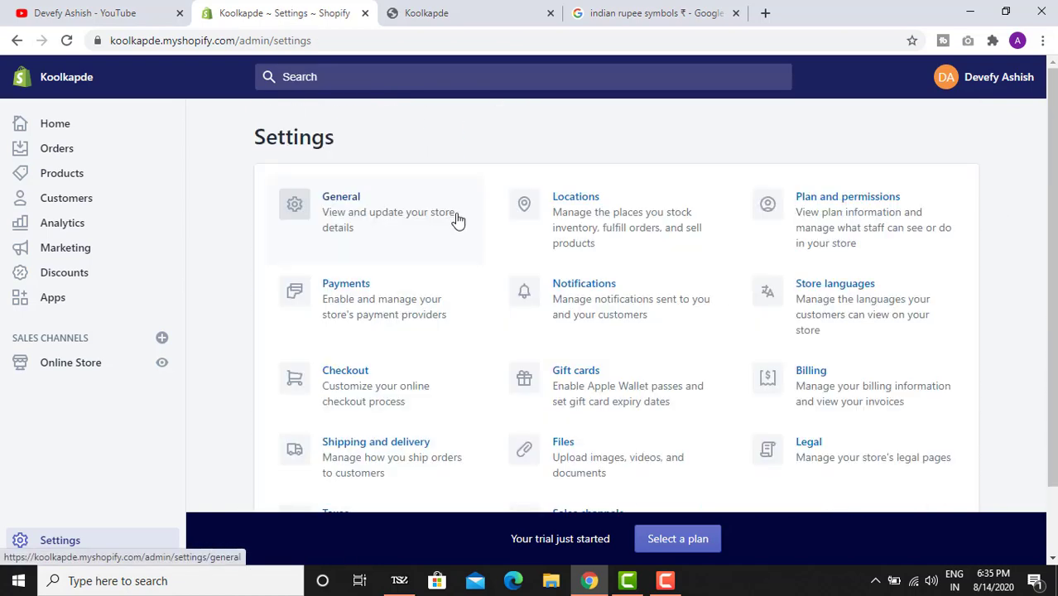
click(386, 303)
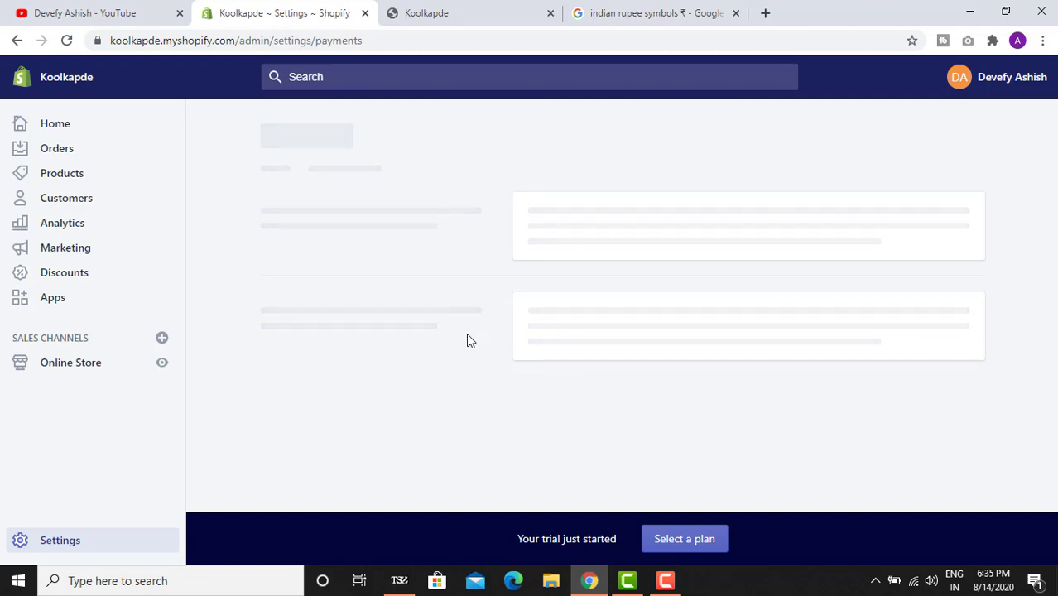
click(427, 13)
scroll(560, 272, down, 5)
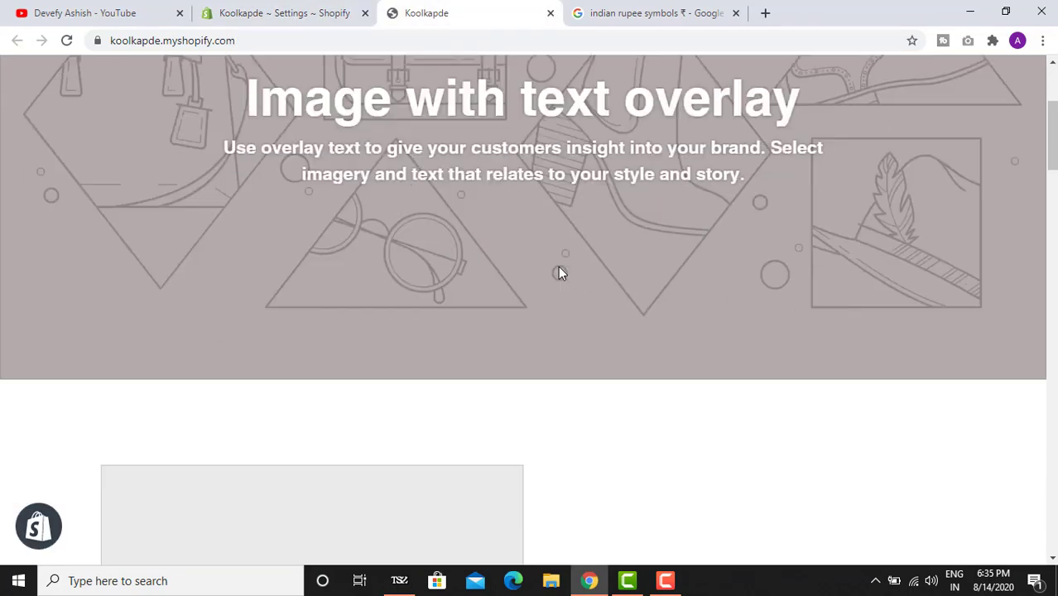
scroll(462, 348, down, 9)
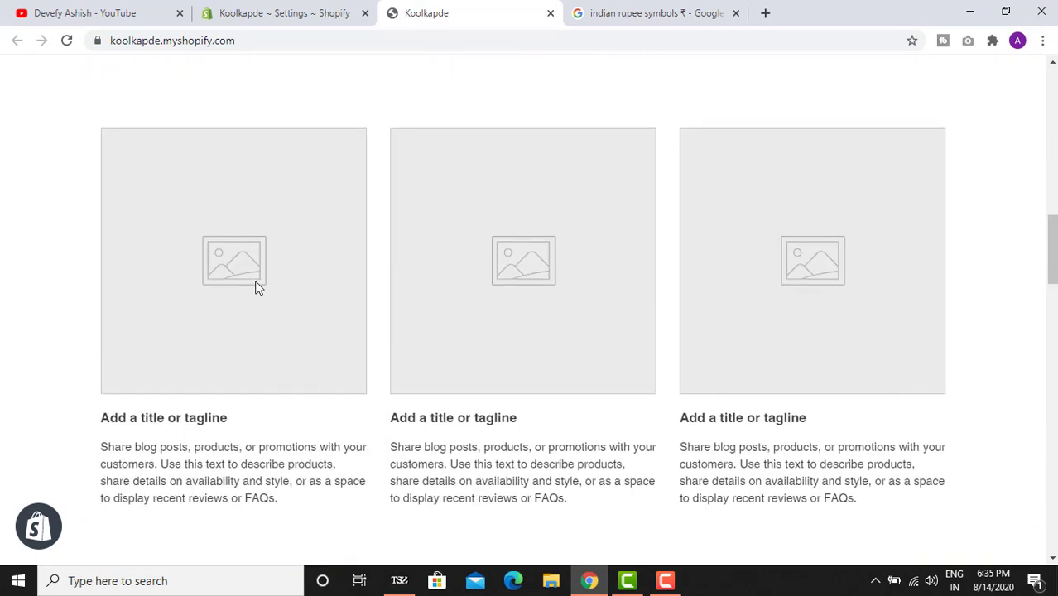
scroll(257, 287, down, 5)
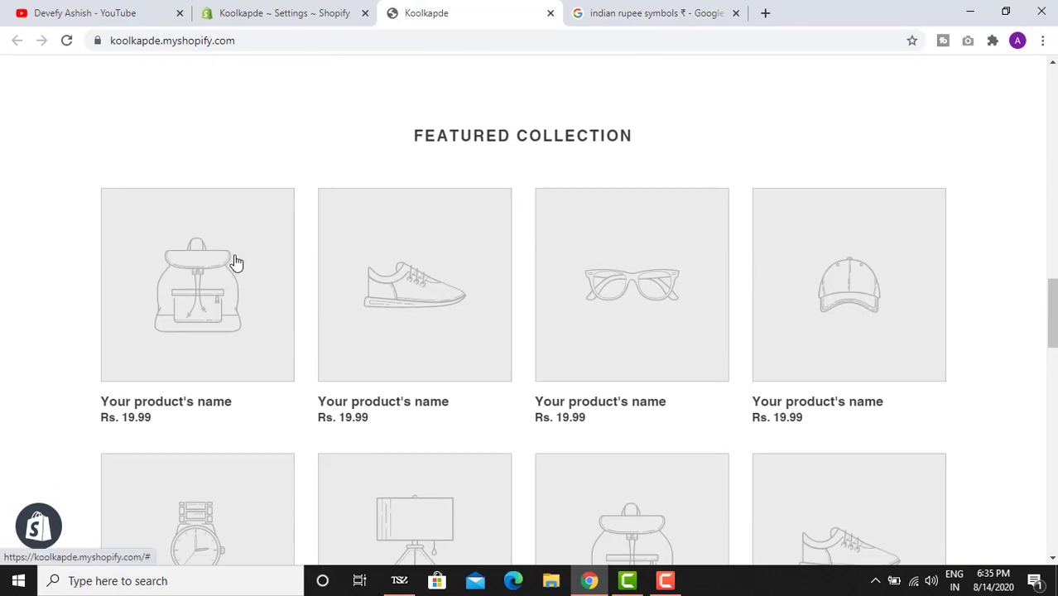
click(284, 13)
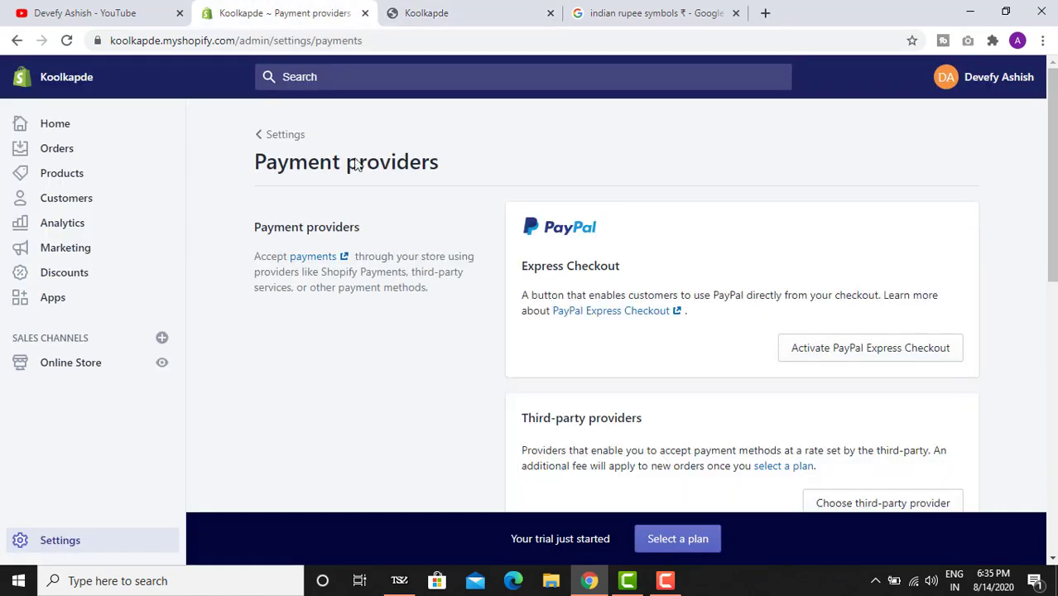
scroll(484, 348, down, 2)
scroll(482, 340, up, 2)
scroll(503, 248, down, 10)
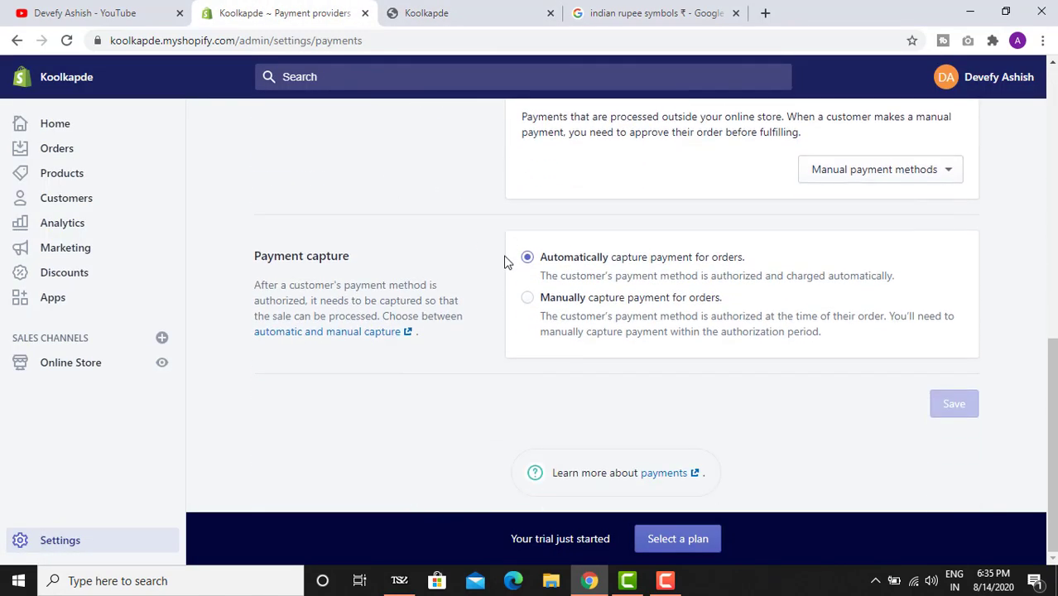
scroll(513, 278, up, 10)
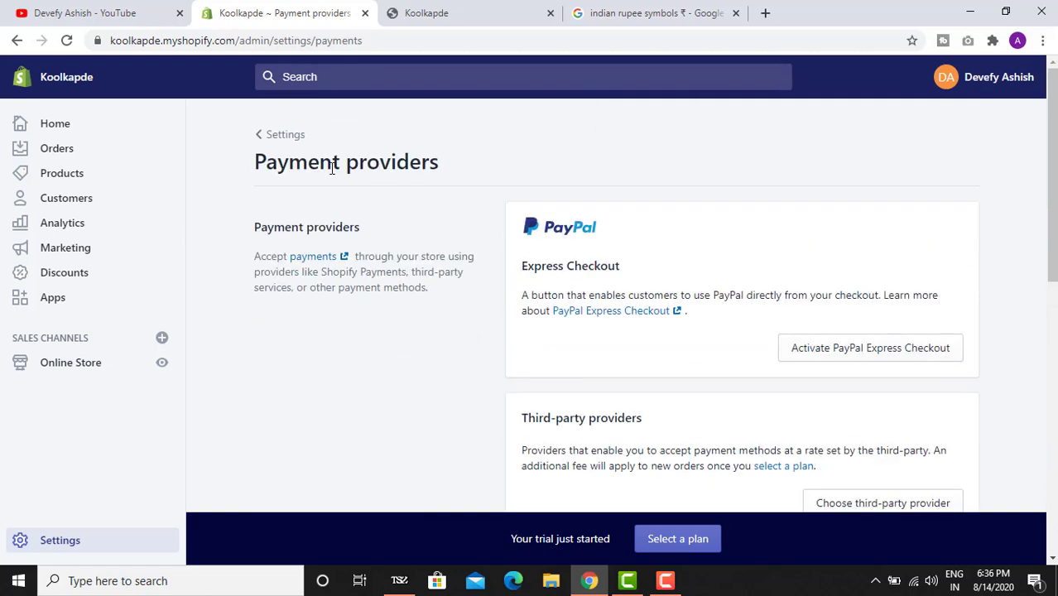
click(282, 135)
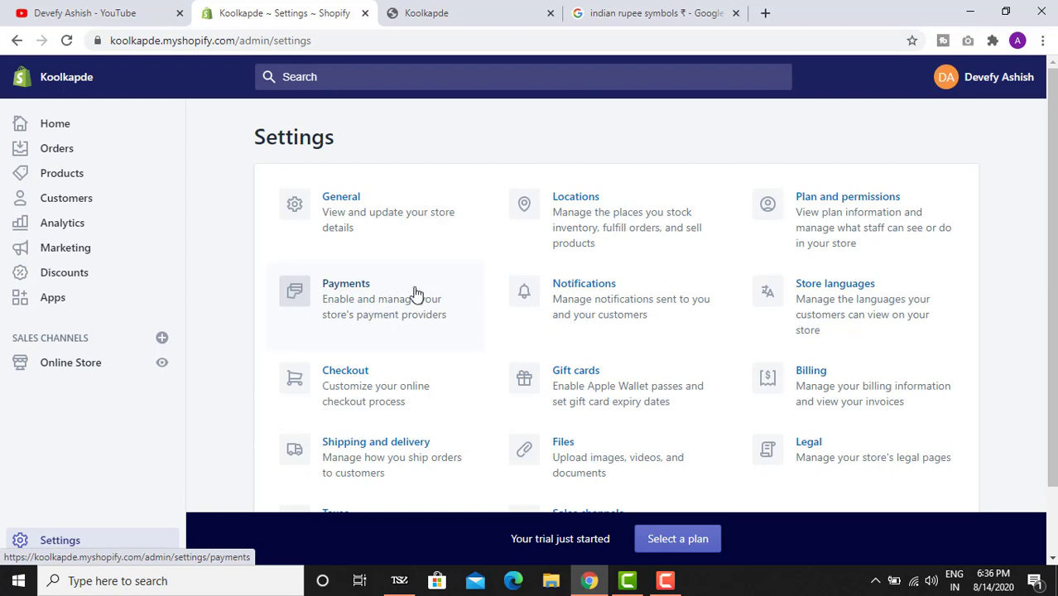
click(529, 309)
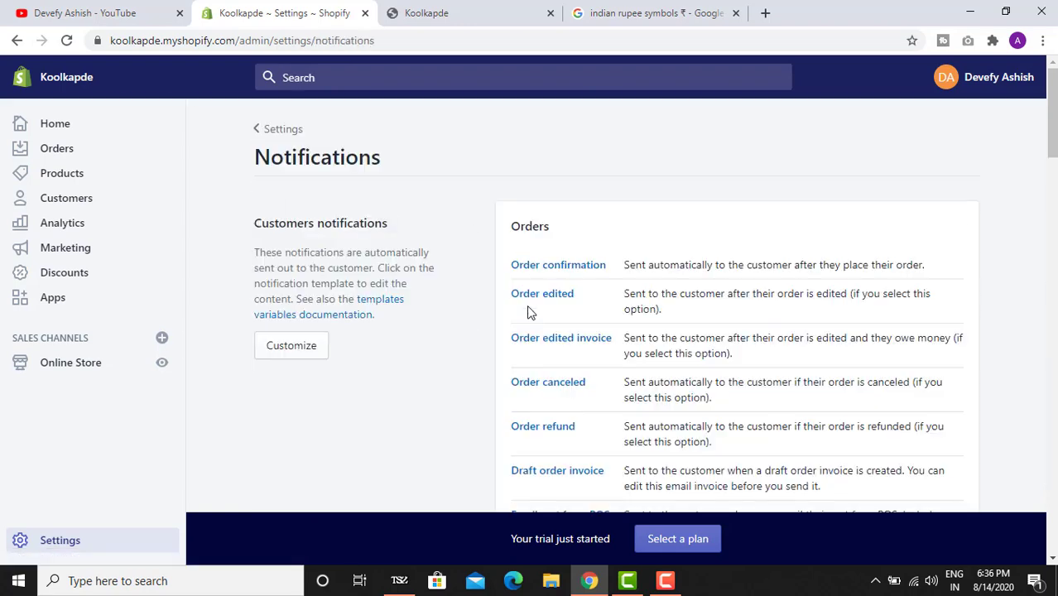
scroll(418, 227, down, 9)
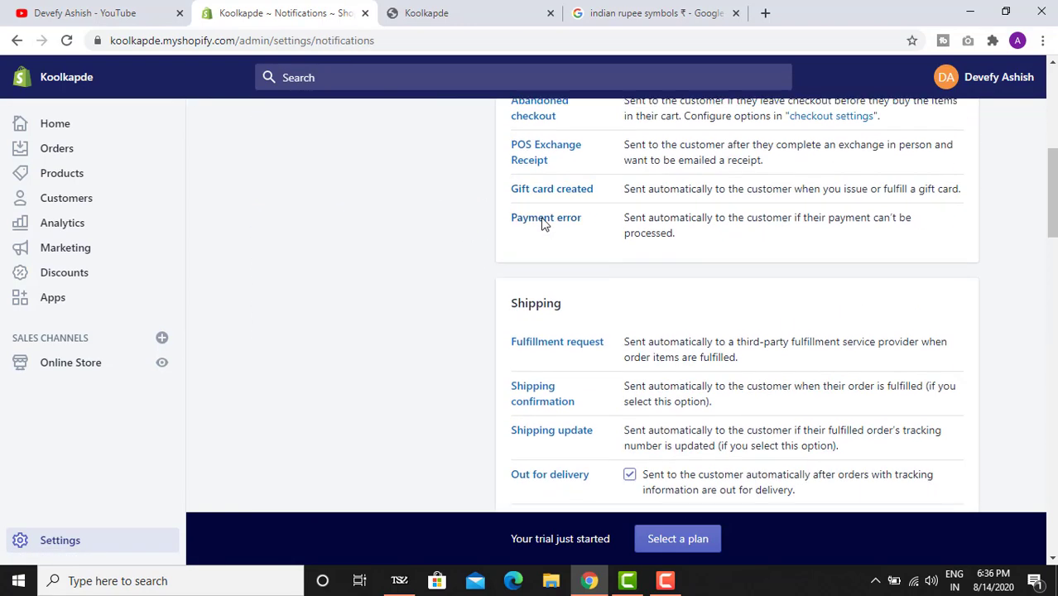
scroll(575, 240, down, 7)
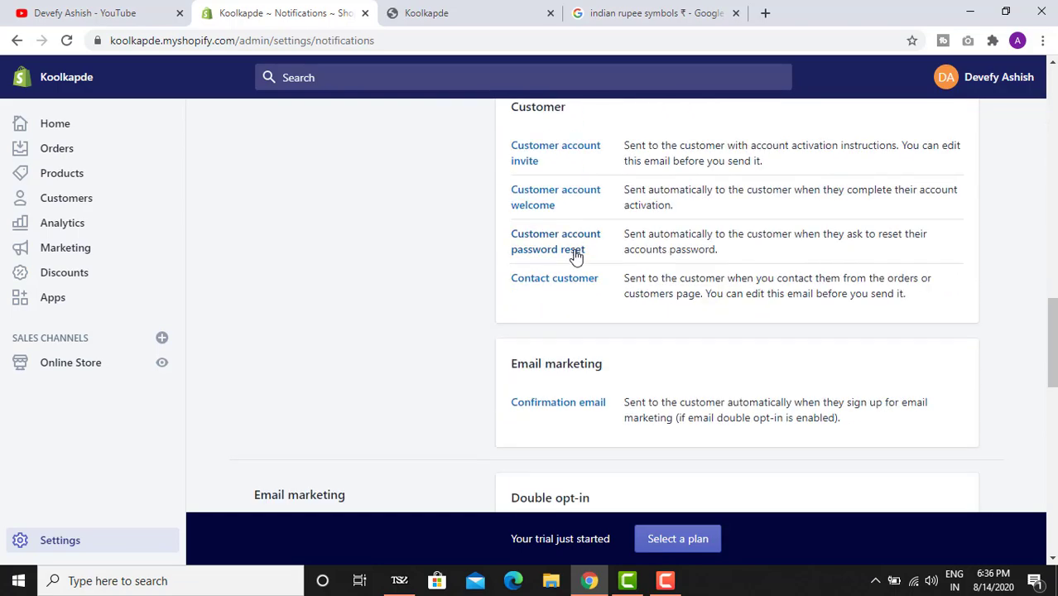
scroll(576, 257, down, 8)
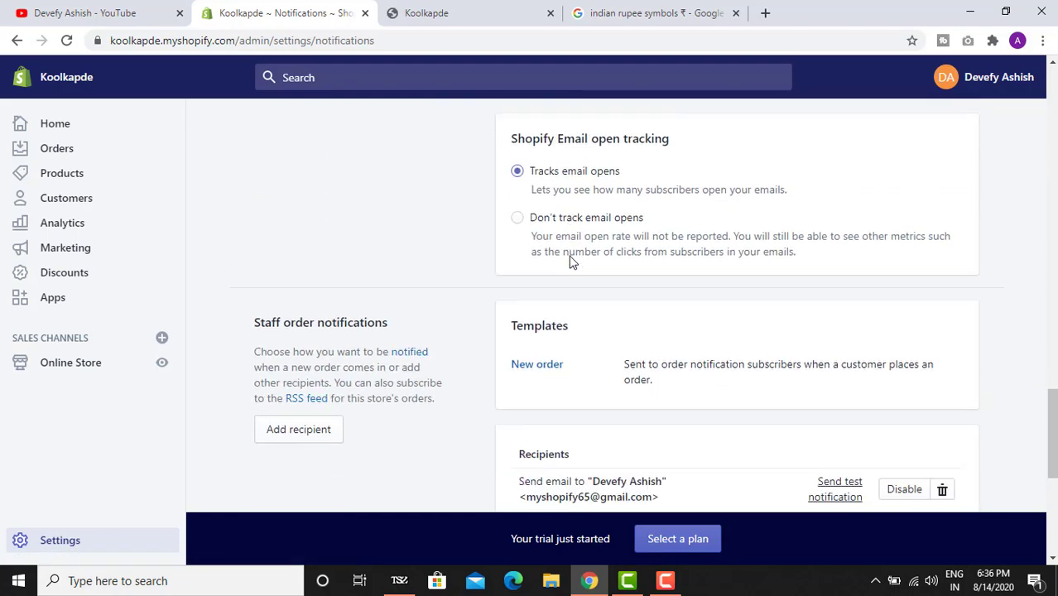
scroll(568, 262, down, 3)
scroll(569, 264, up, 6)
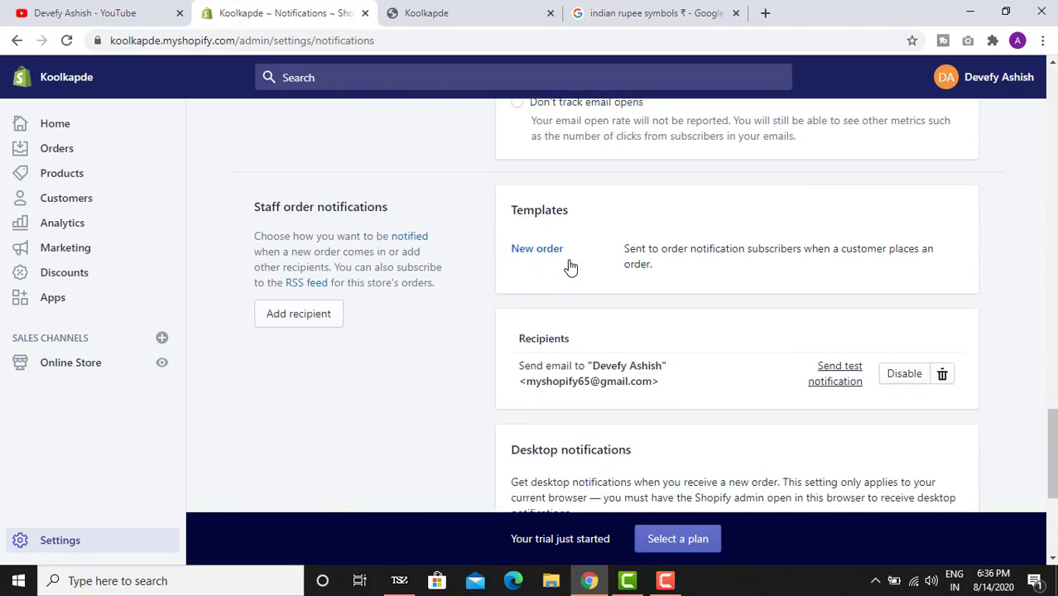
scroll(569, 264, up, 10)
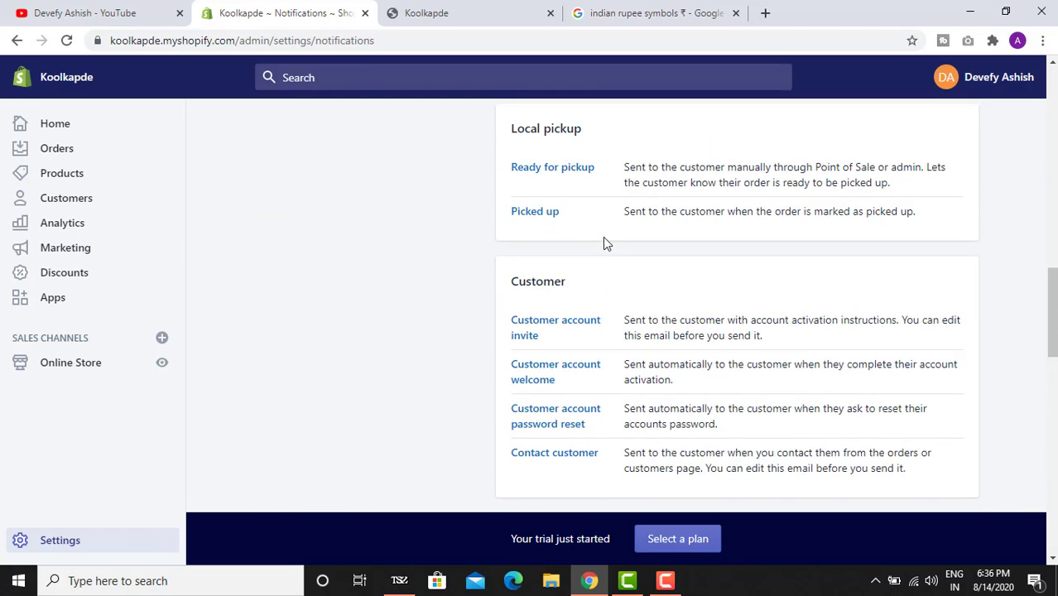
scroll(600, 236, up, 15)
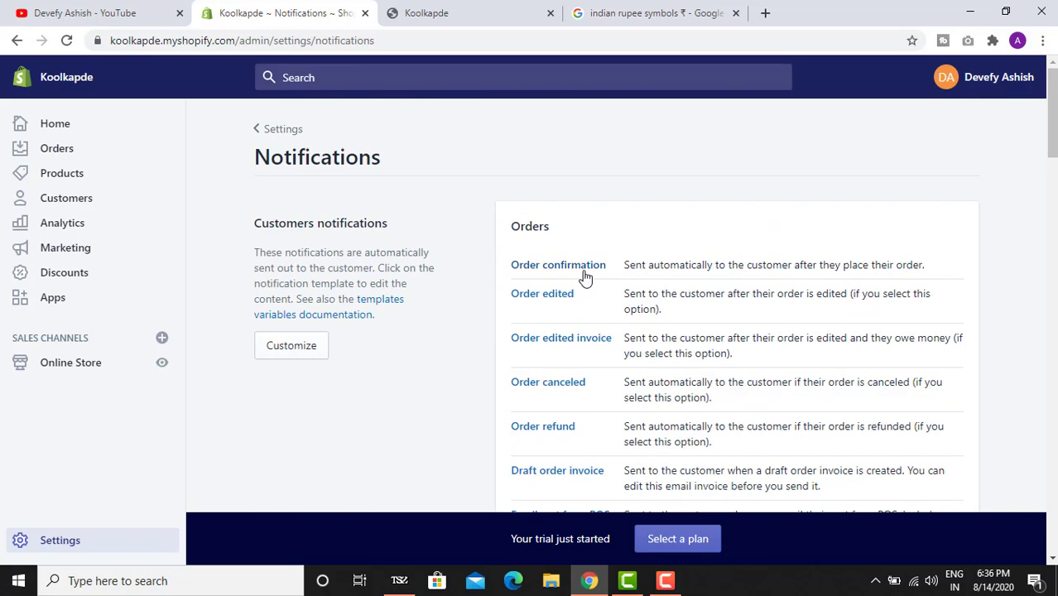
click(267, 129)
click(790, 296)
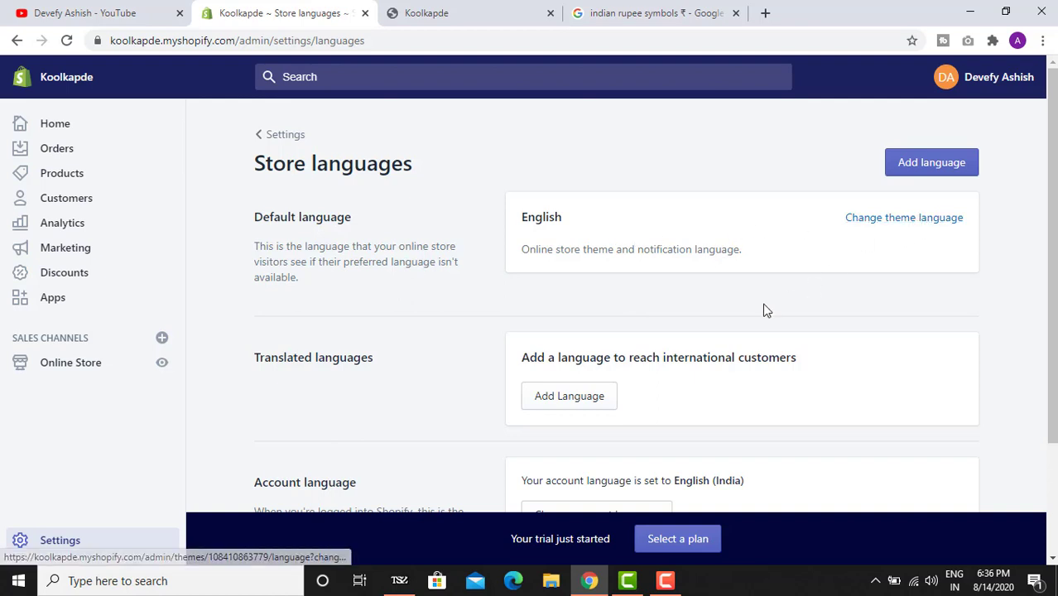
scroll(545, 306, down, 3)
scroll(480, 306, up, 3)
click(280, 134)
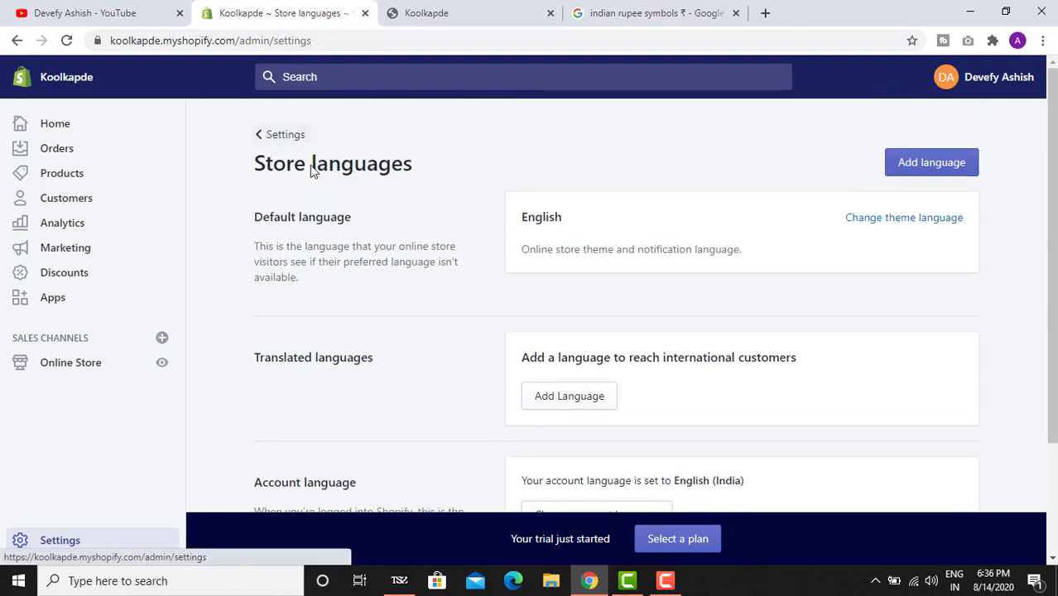
- In Checkout settings, let customers add a phone or email for shipping updates
click(397, 372)
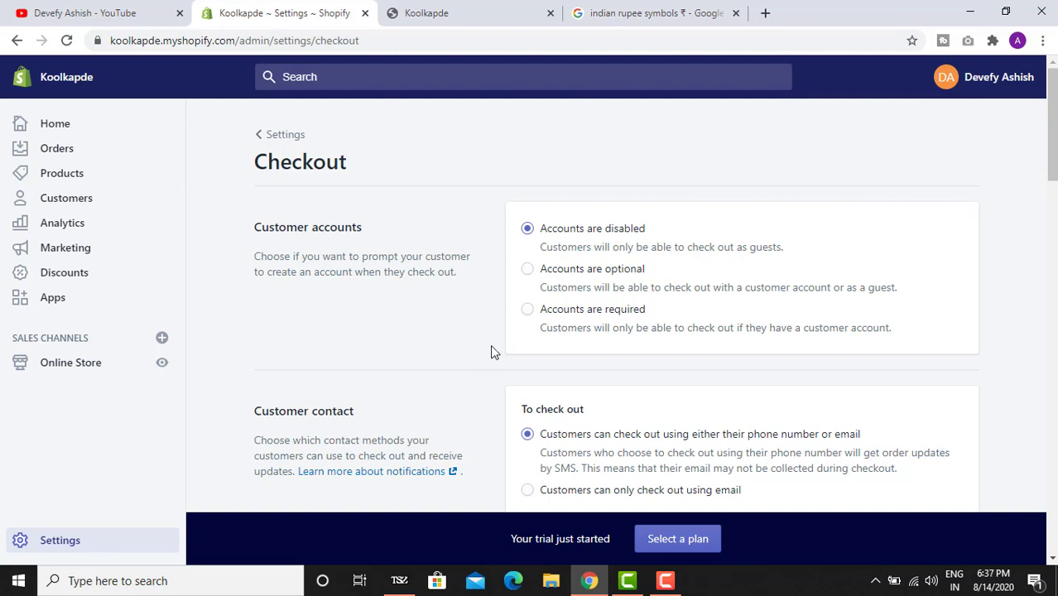
scroll(467, 280, down, 2)
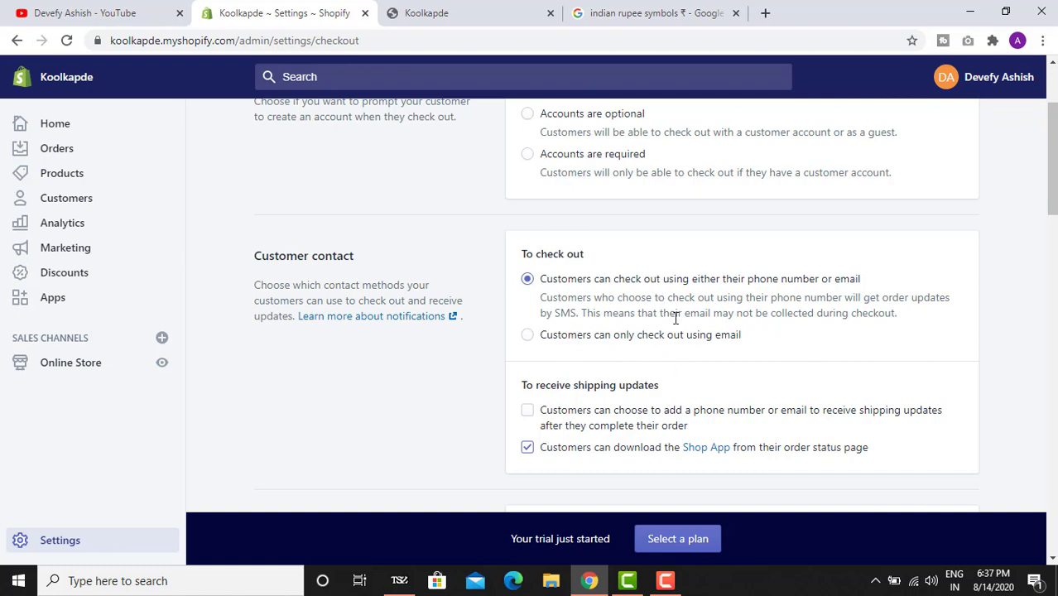
scroll(665, 316, down, 4)
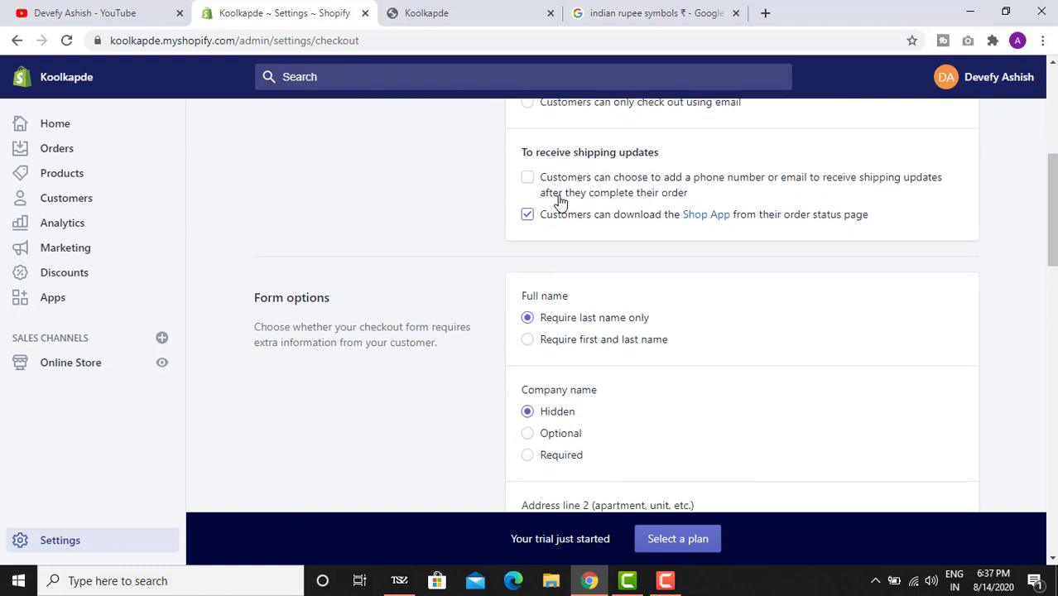
click(699, 181)
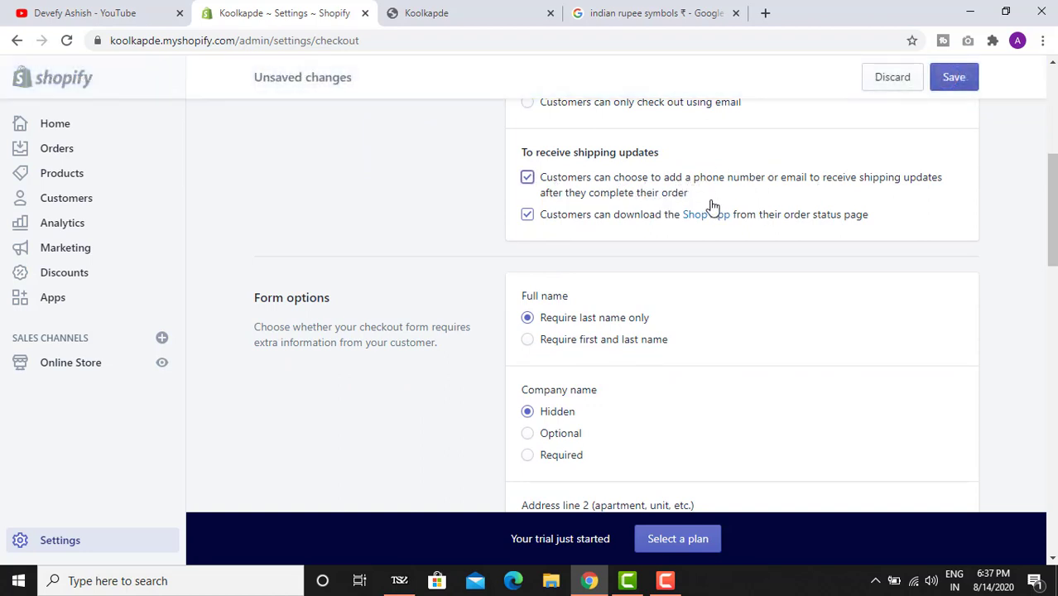
- Make the shipping address phone number required at checkout
scroll(699, 214, down, 1)
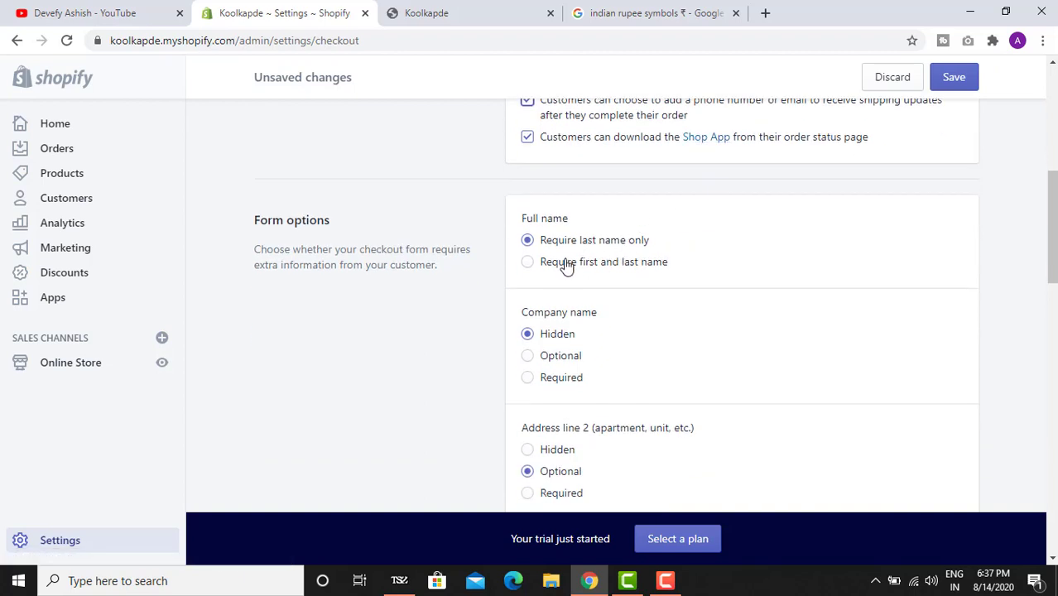
scroll(601, 241, down, 1)
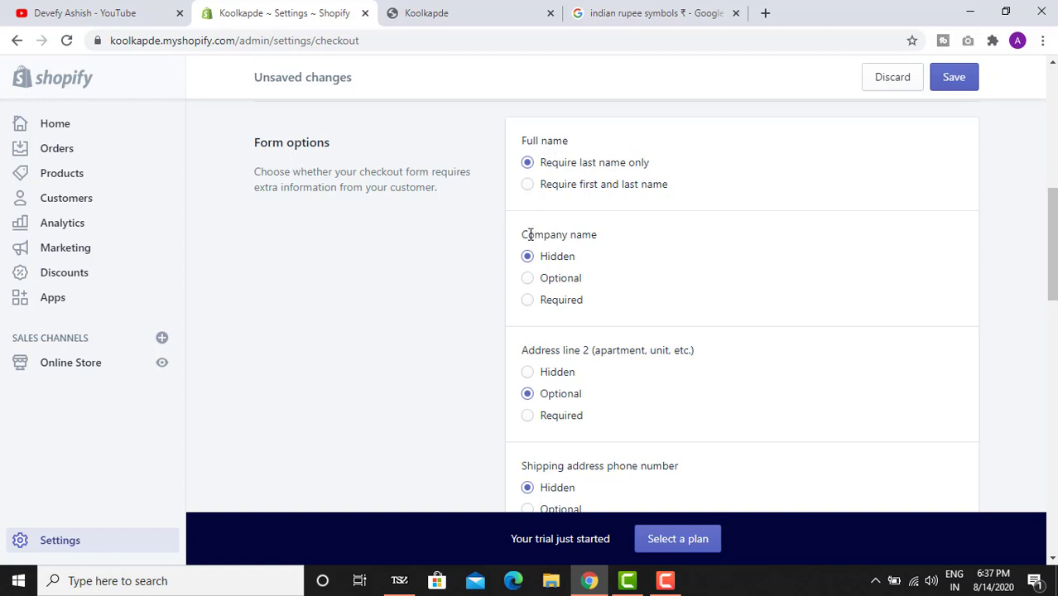
scroll(529, 238, down, 1)
scroll(562, 136, up, 1)
scroll(552, 243, down, 1)
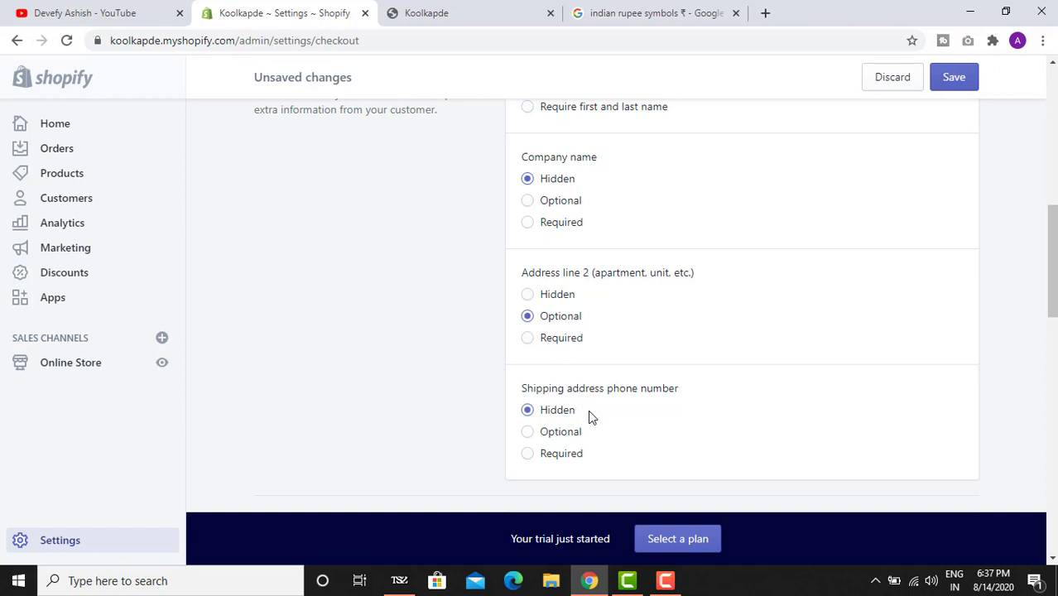
click(565, 460)
- Save the checkout settings and return to the main Settings overview
scroll(695, 437, down, 3)
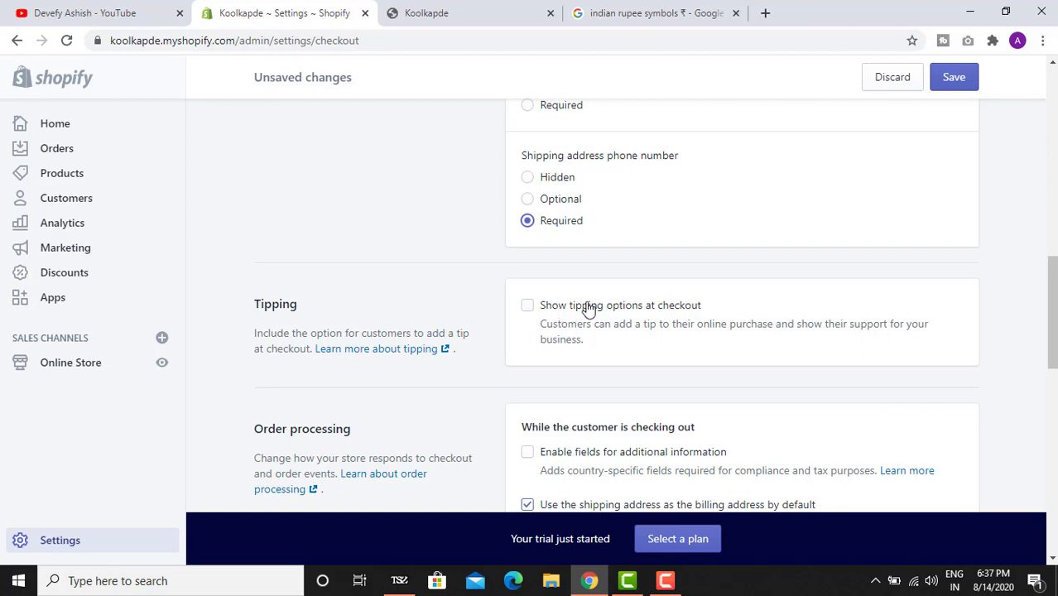
scroll(561, 319, down, 5)
scroll(565, 324, down, 4)
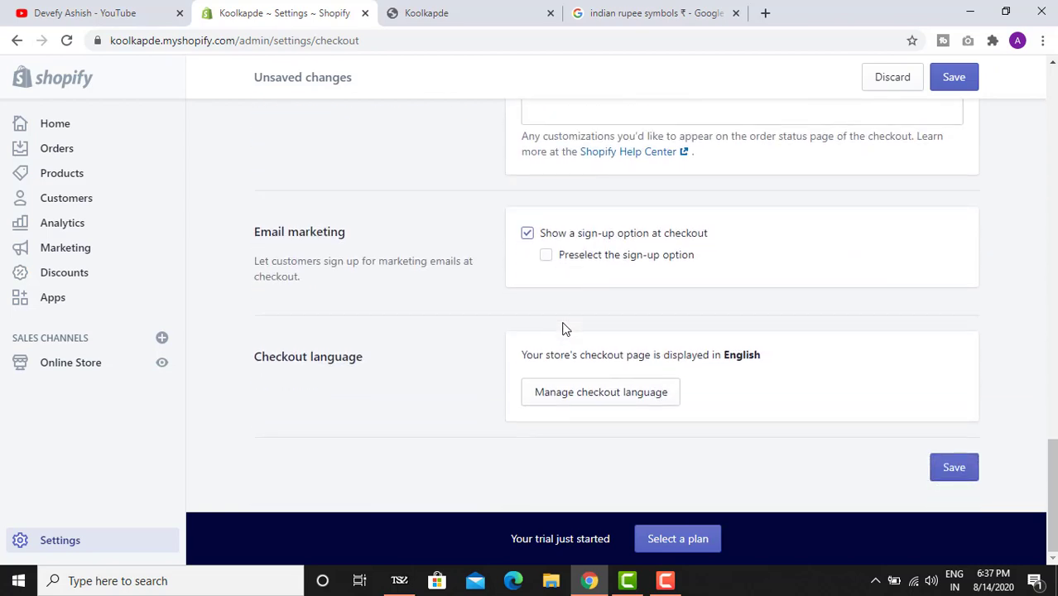
scroll(562, 328, up, 9)
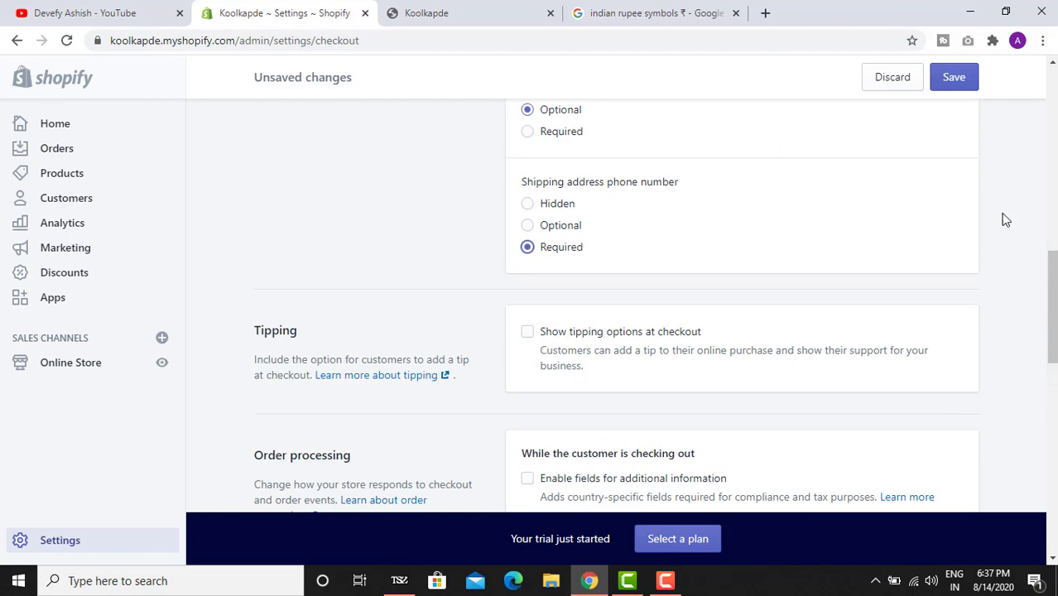
scroll(985, 331, down, 10)
click(954, 468)
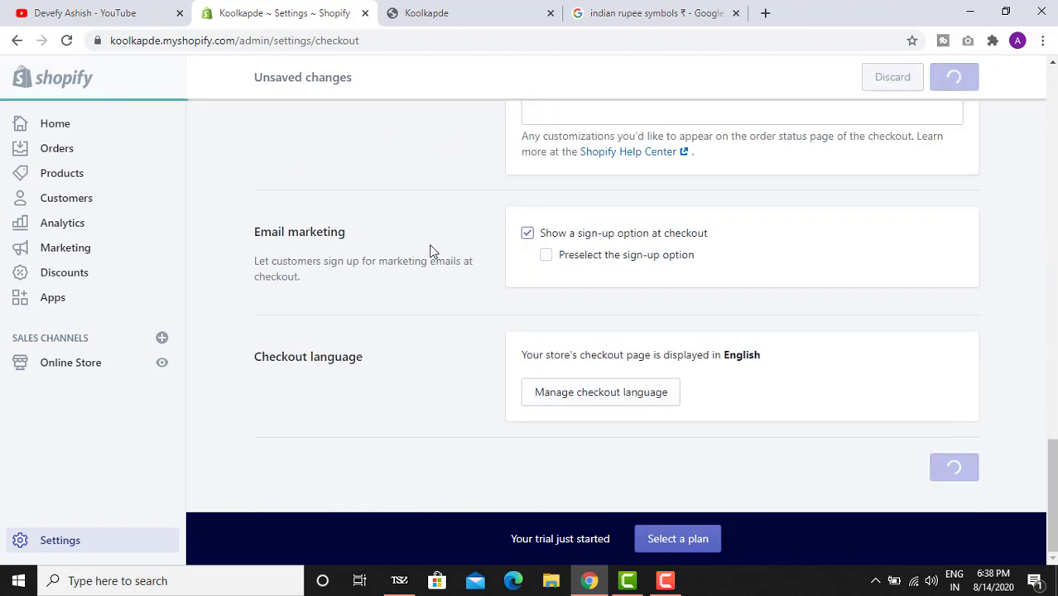
scroll(428, 247, up, 15)
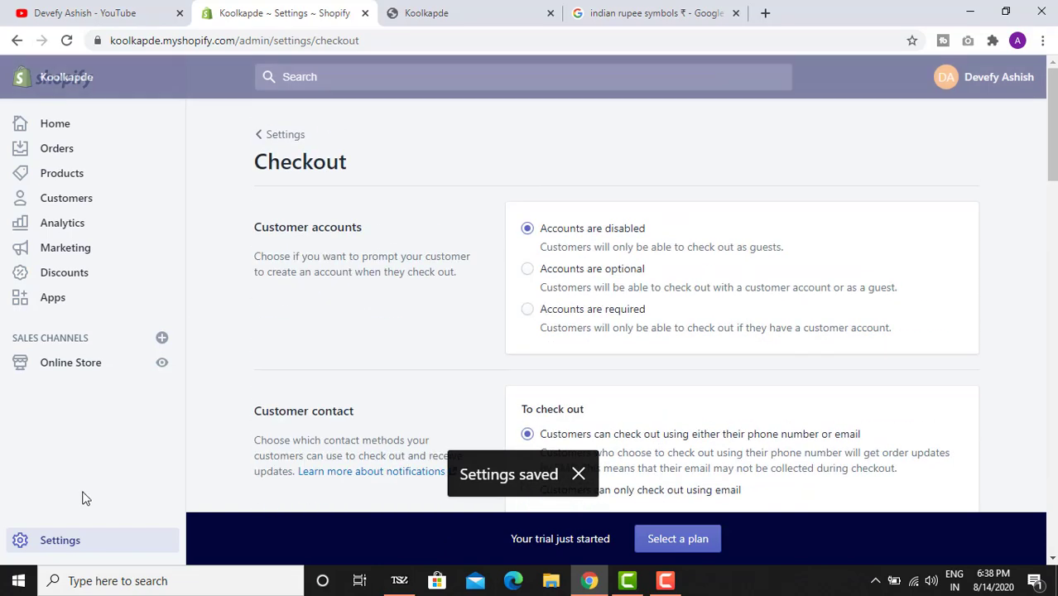
click(72, 543)
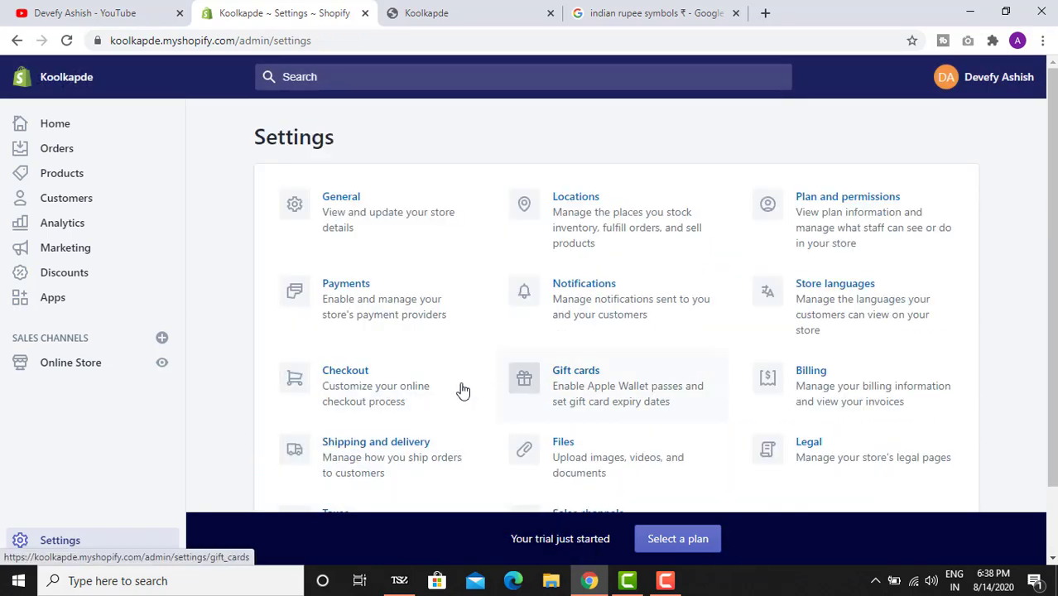
- Check Billing, which shows no charges or credits, then open Shipping and delivery settings
scroll(839, 308, down, 1)
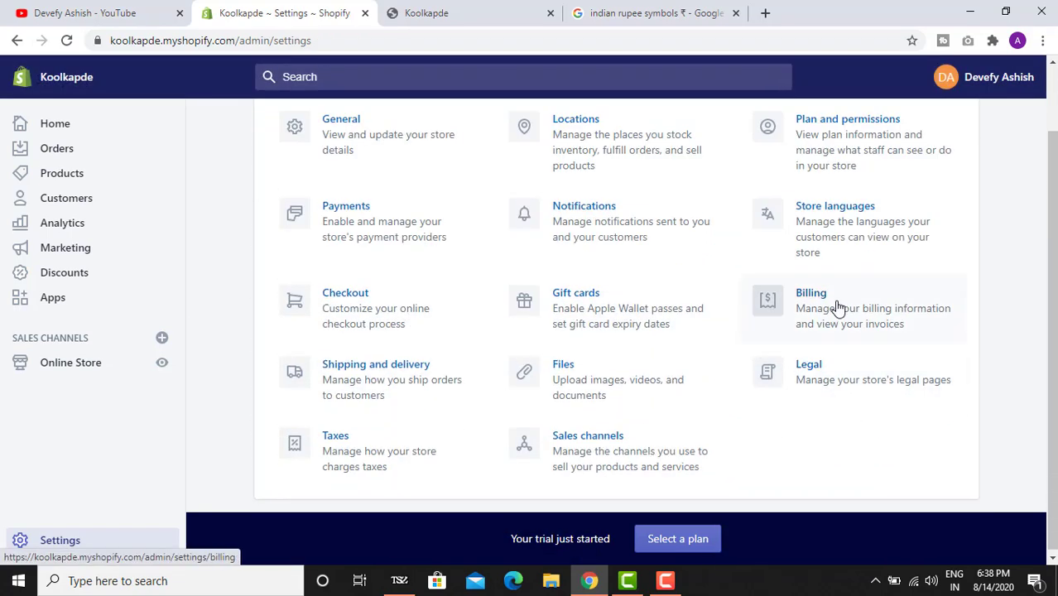
click(839, 308)
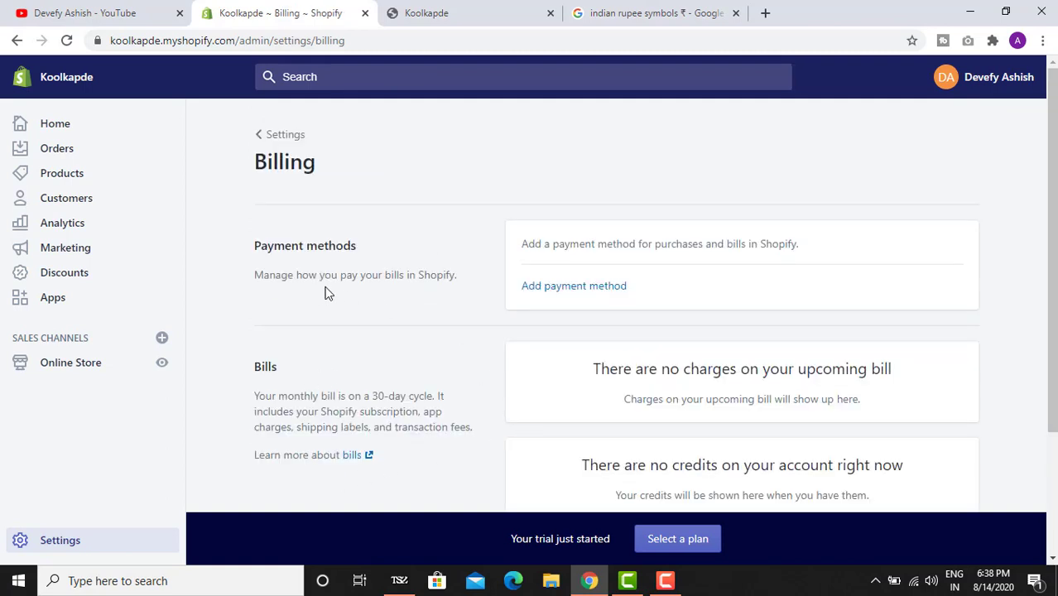
scroll(476, 298, down, 2)
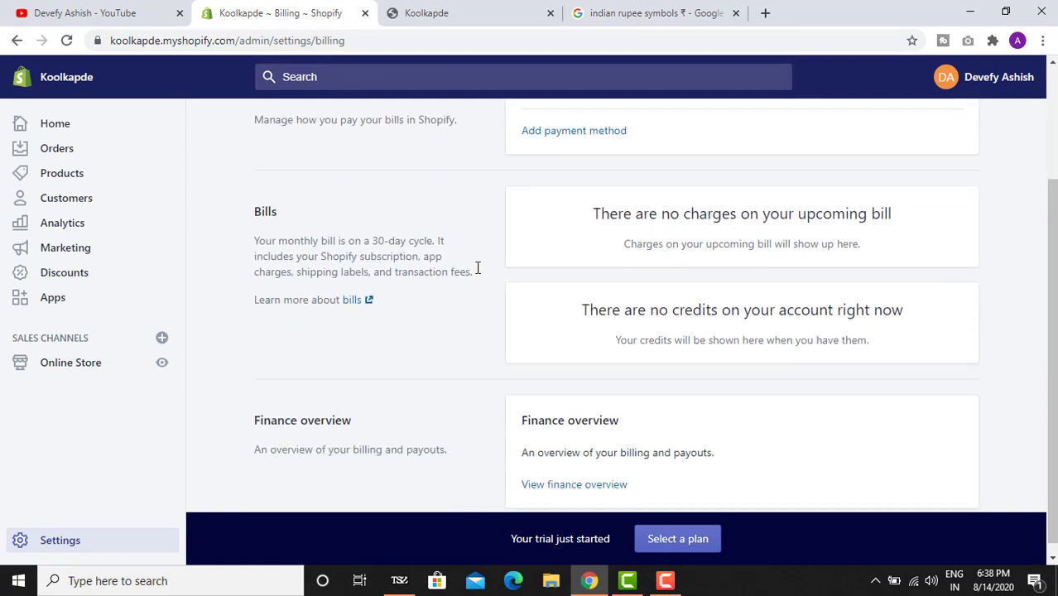
scroll(481, 290, up, 2)
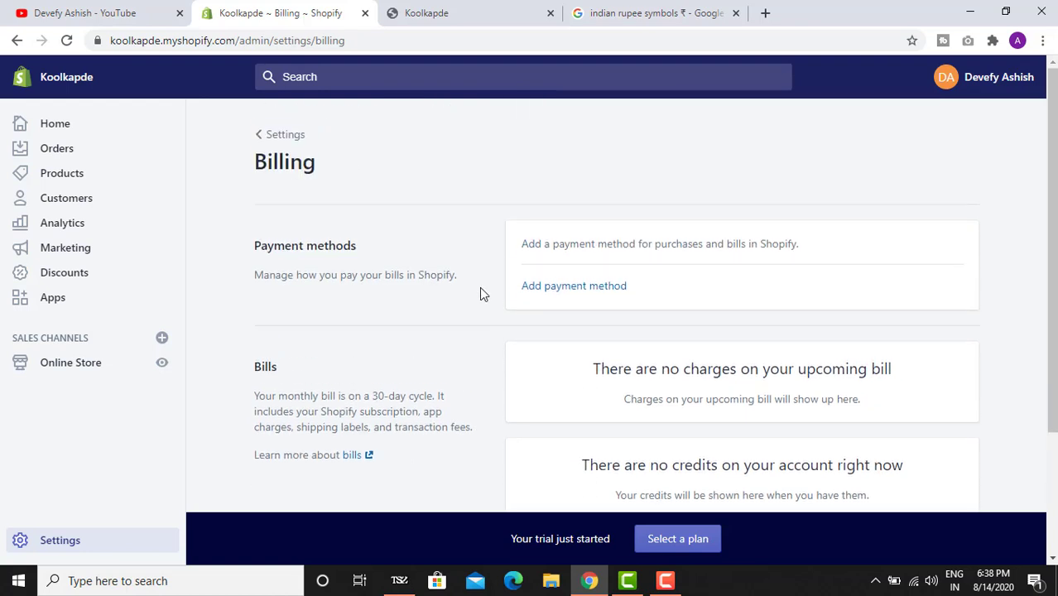
click(260, 137)
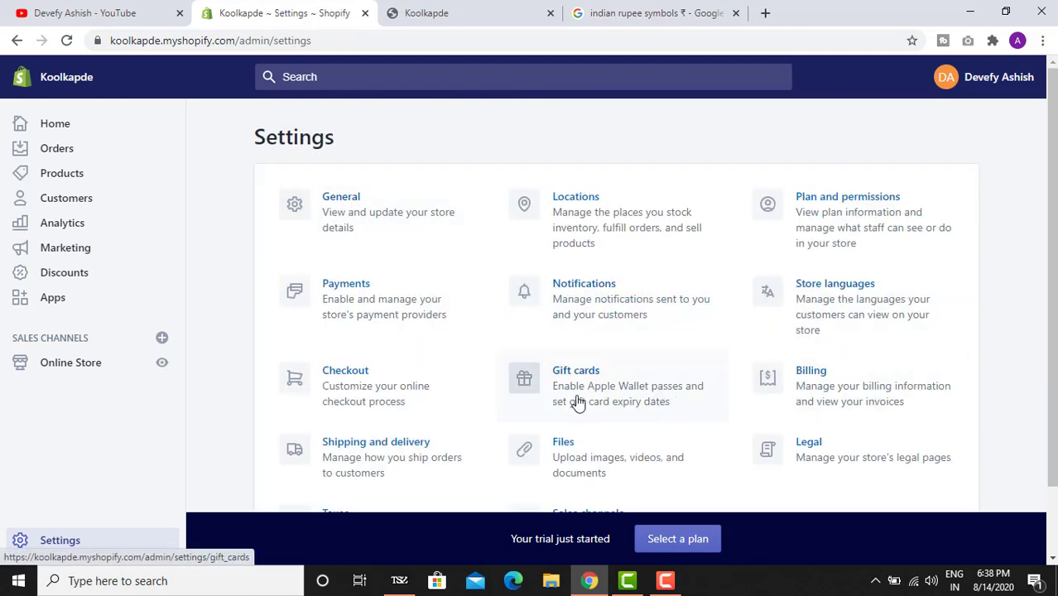
click(401, 460)
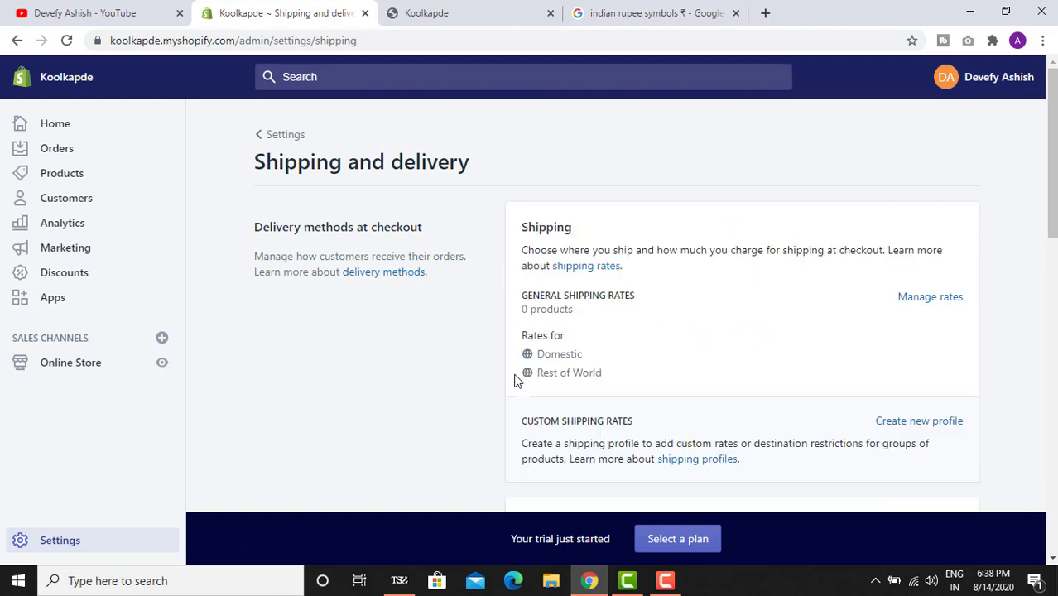
scroll(515, 379, down, 1)
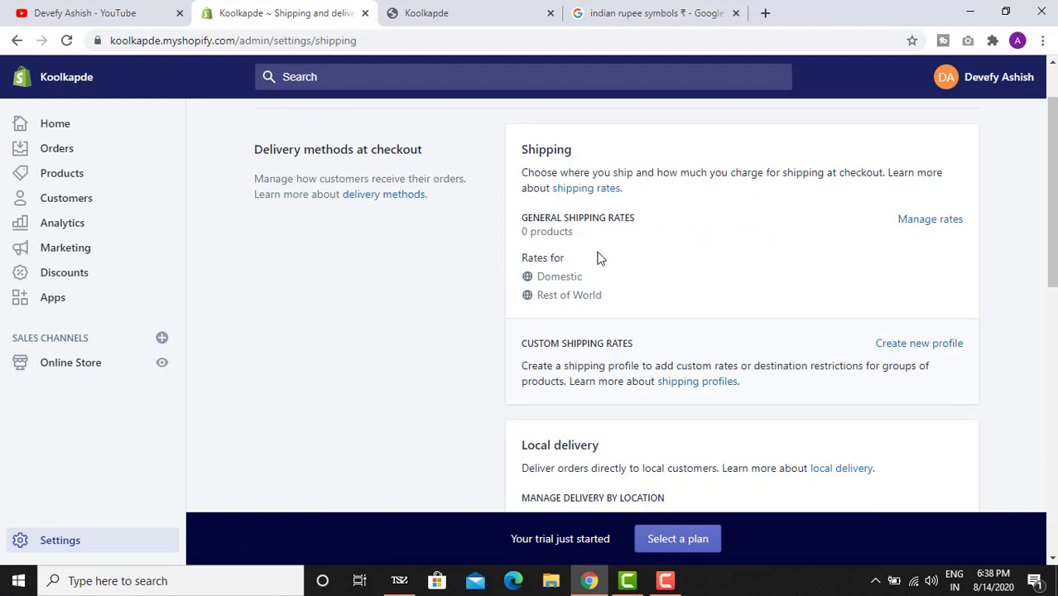
- Delete the Rest of World zone from the general shipping profile and save it
click(911, 218)
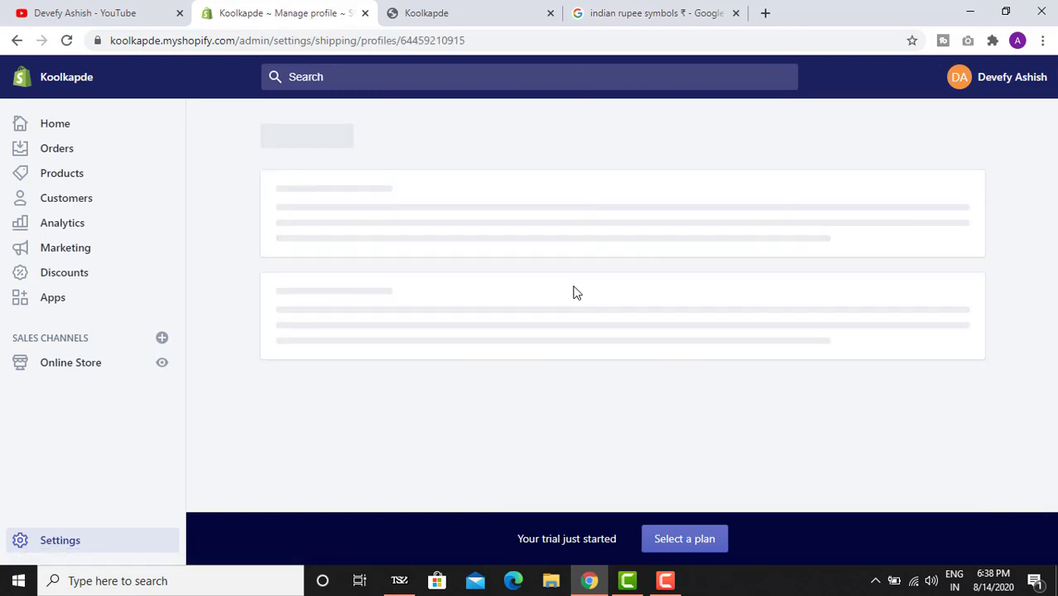
scroll(530, 322, down, 4)
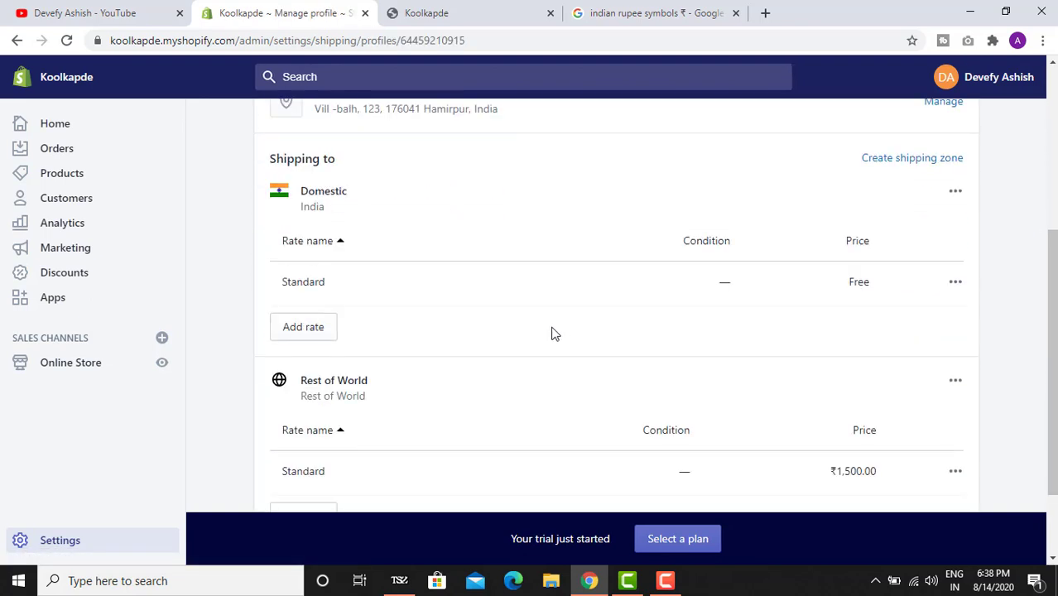
click(954, 380)
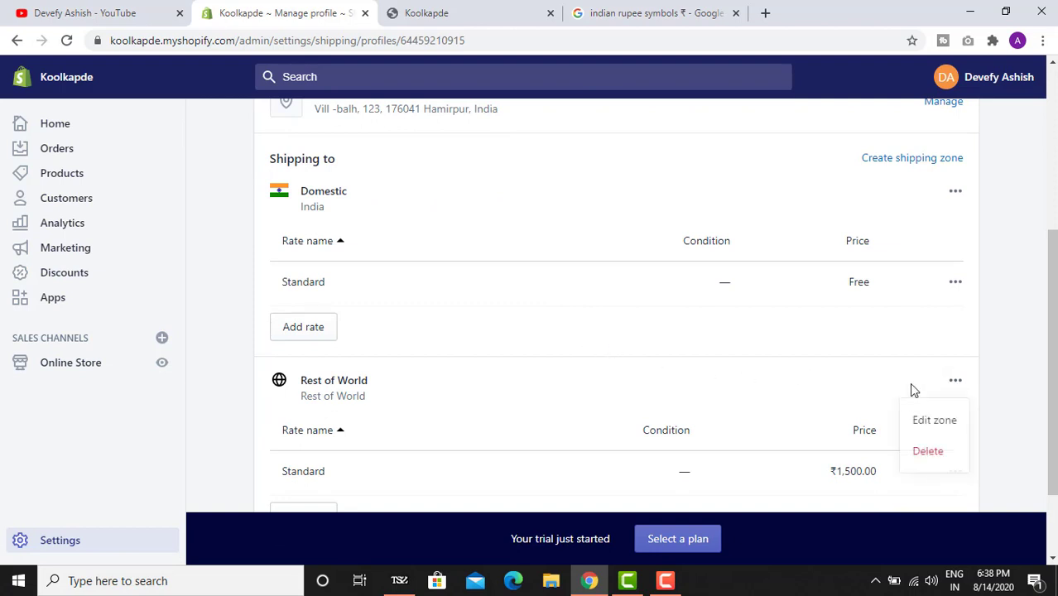
click(917, 455)
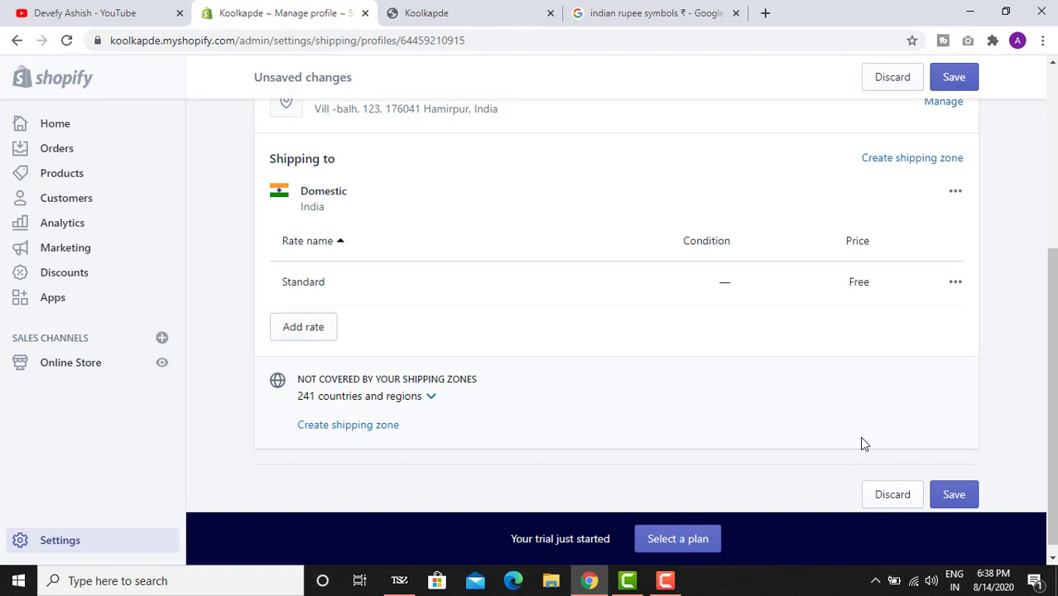
scroll(762, 413, down, 1)
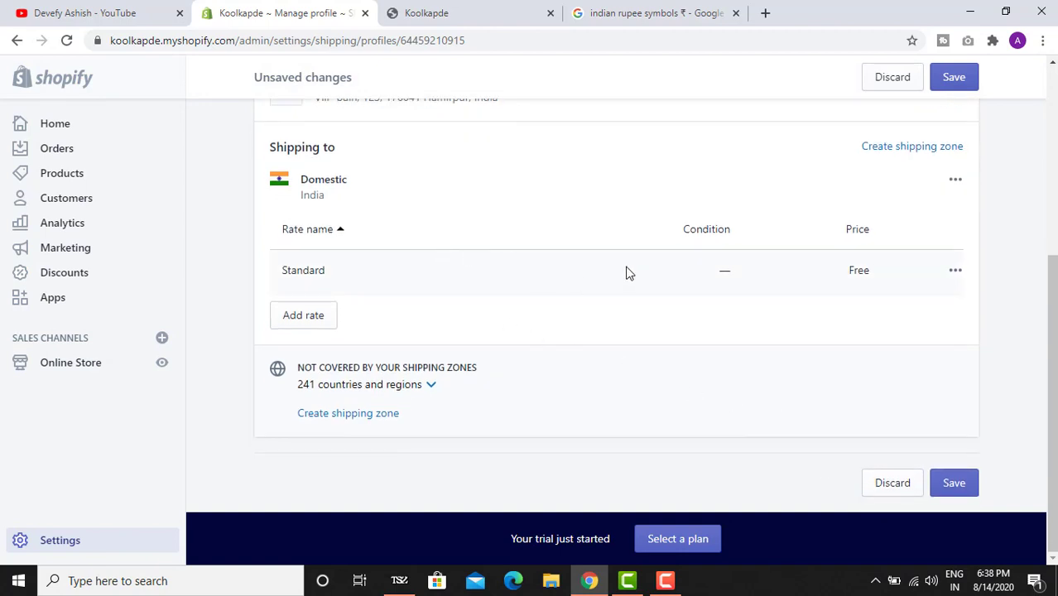
click(954, 488)
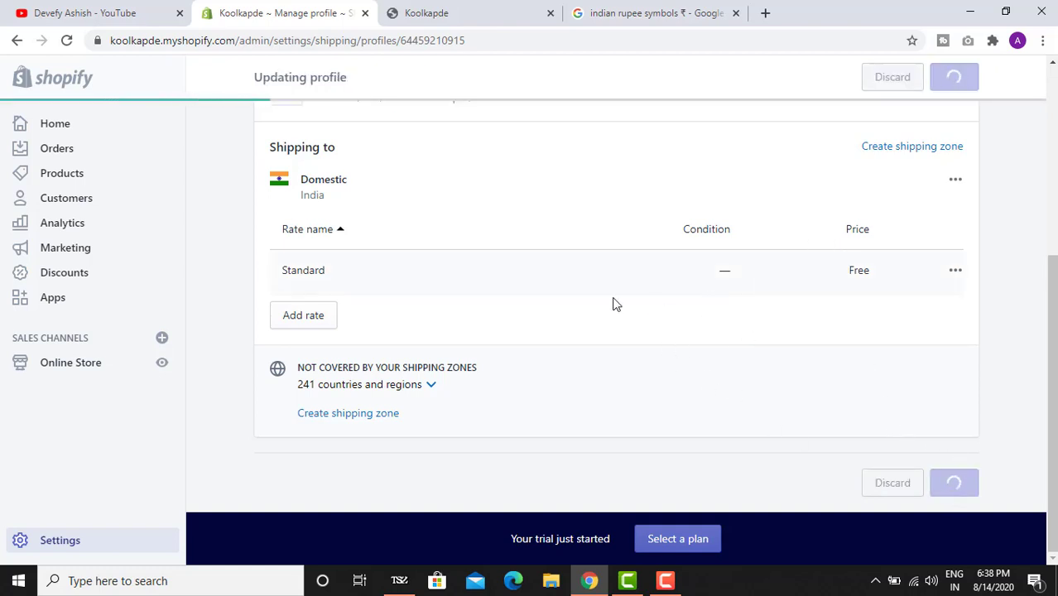
scroll(563, 295, up, 2)
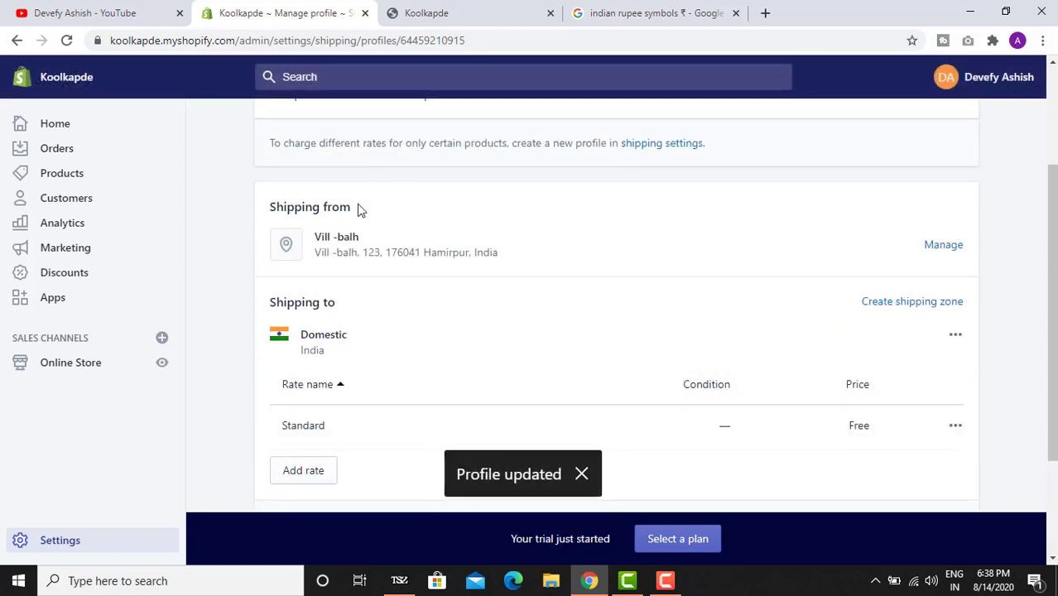
scroll(356, 211, up, 2)
click(271, 136)
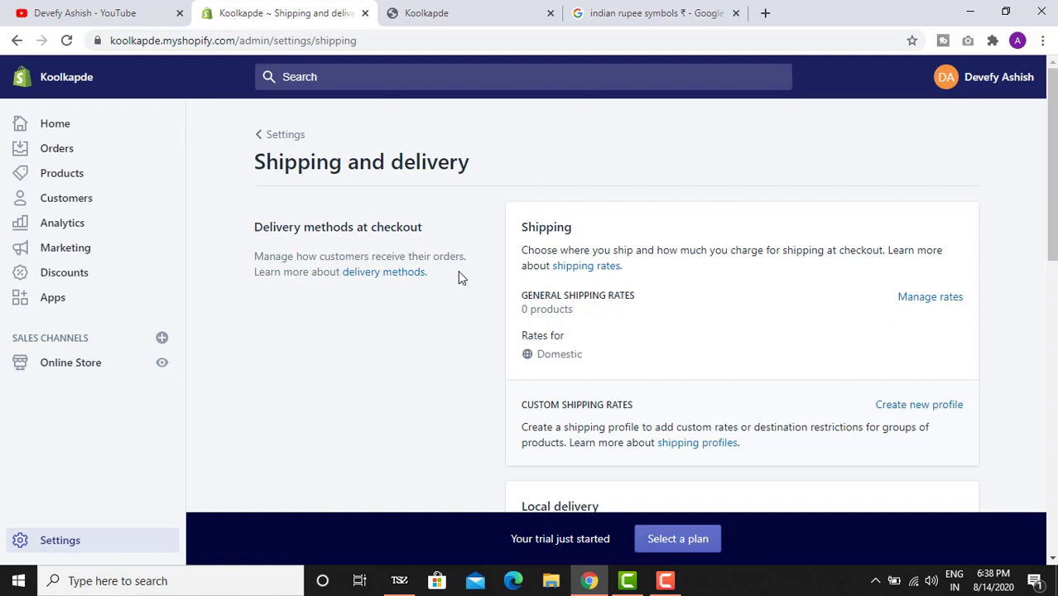
- Review local delivery, pickup, the Sample box package and packing slips, then return to Settings
scroll(474, 248, down, 2)
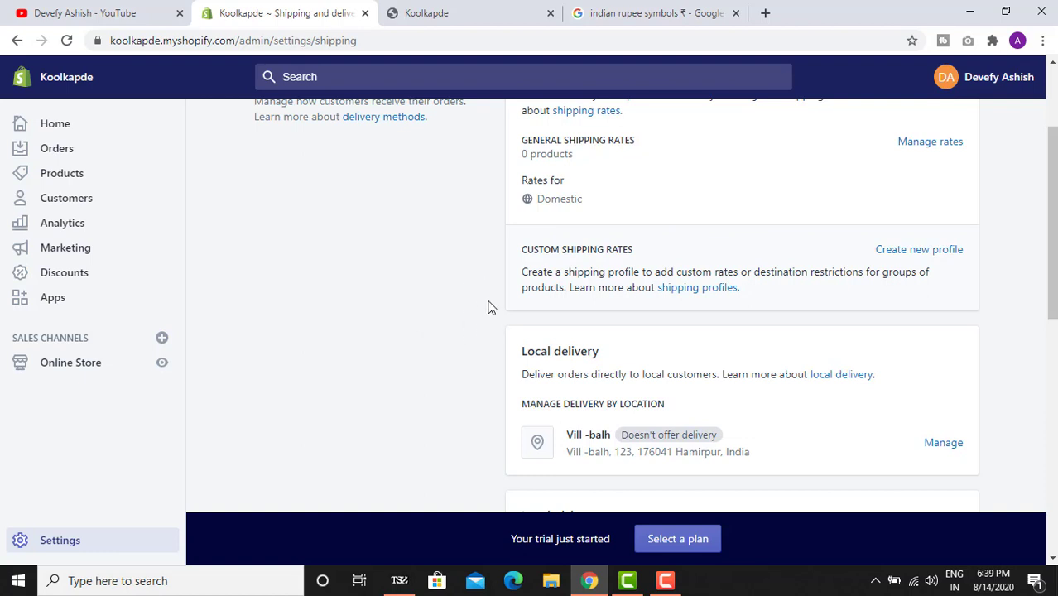
scroll(522, 249, down, 1)
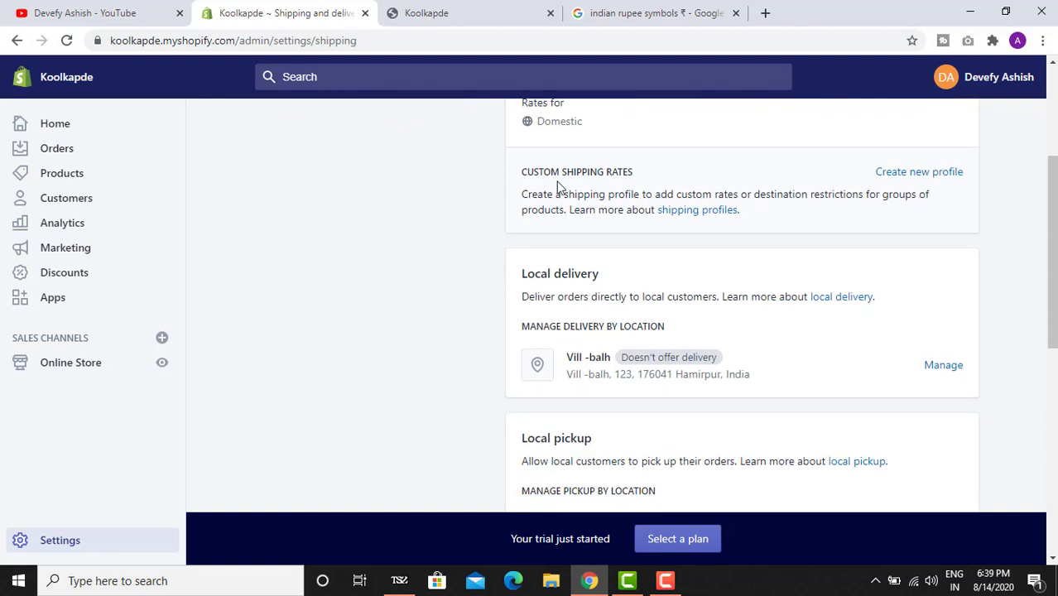
scroll(602, 198, up, 1)
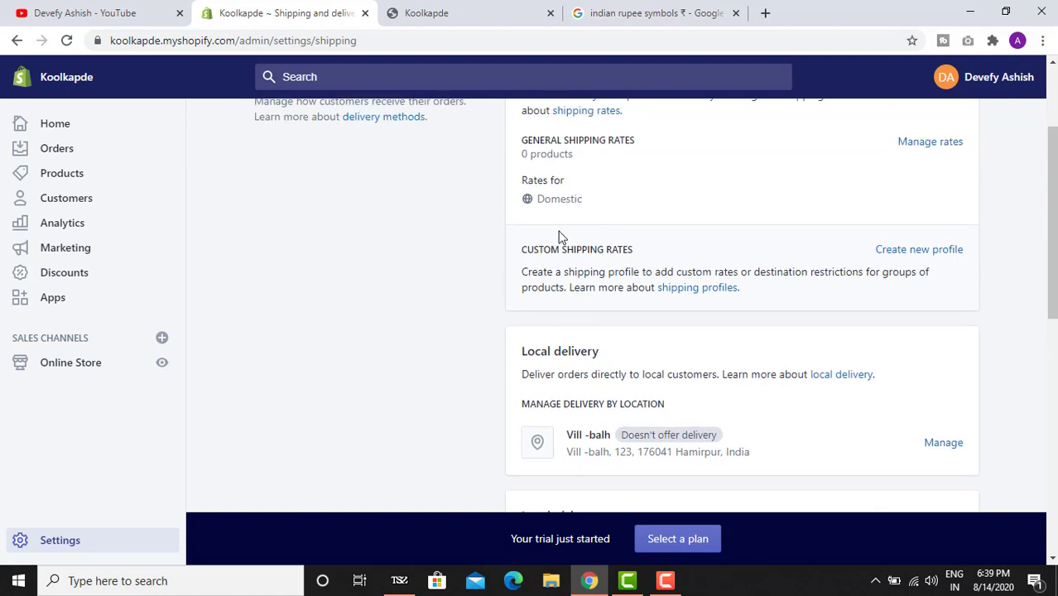
scroll(556, 247, up, 1)
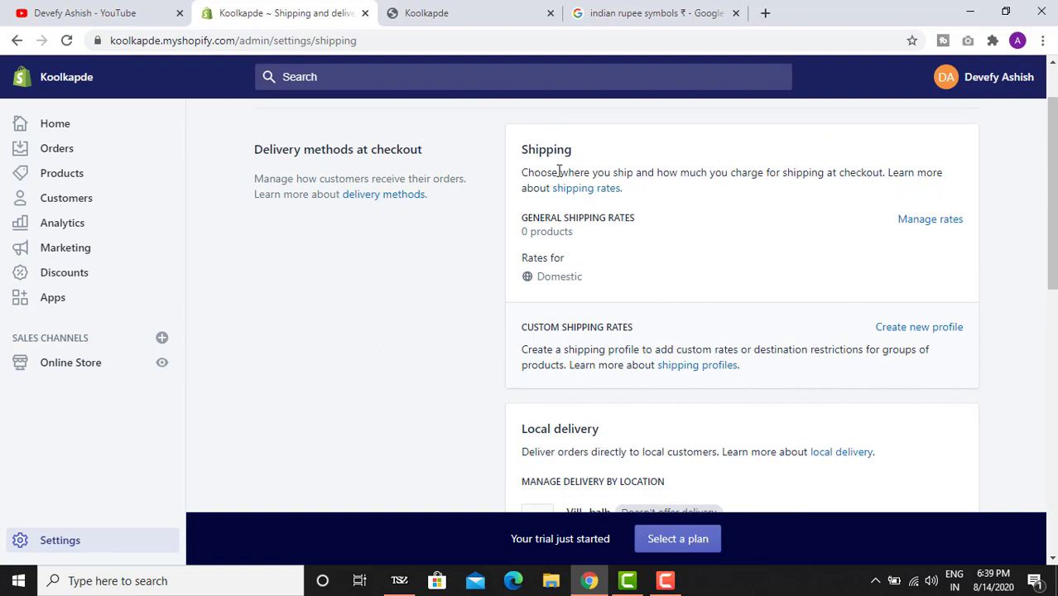
scroll(559, 171, down, 3)
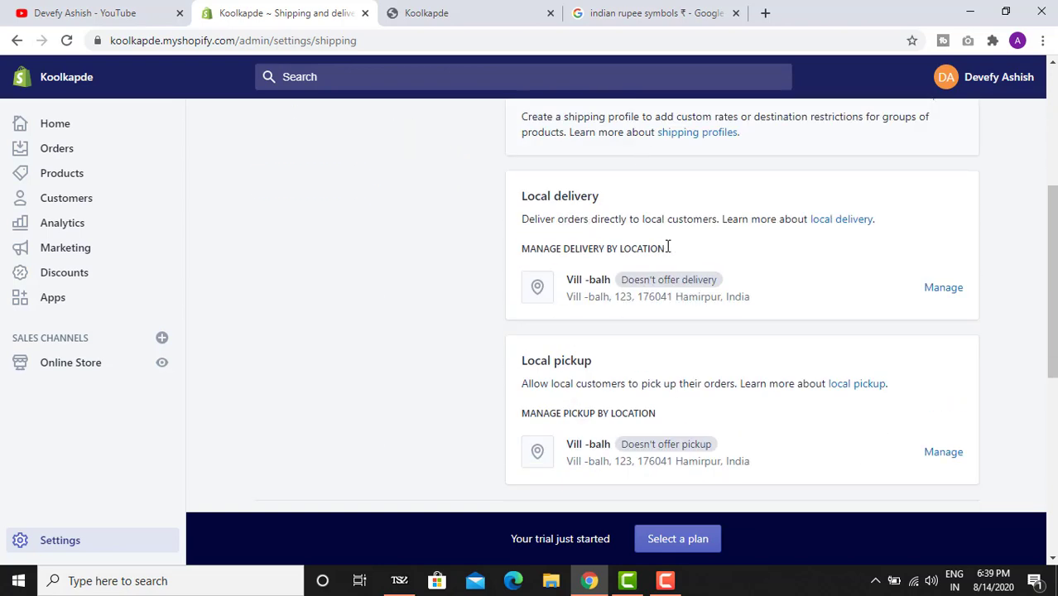
scroll(654, 265, down, 3)
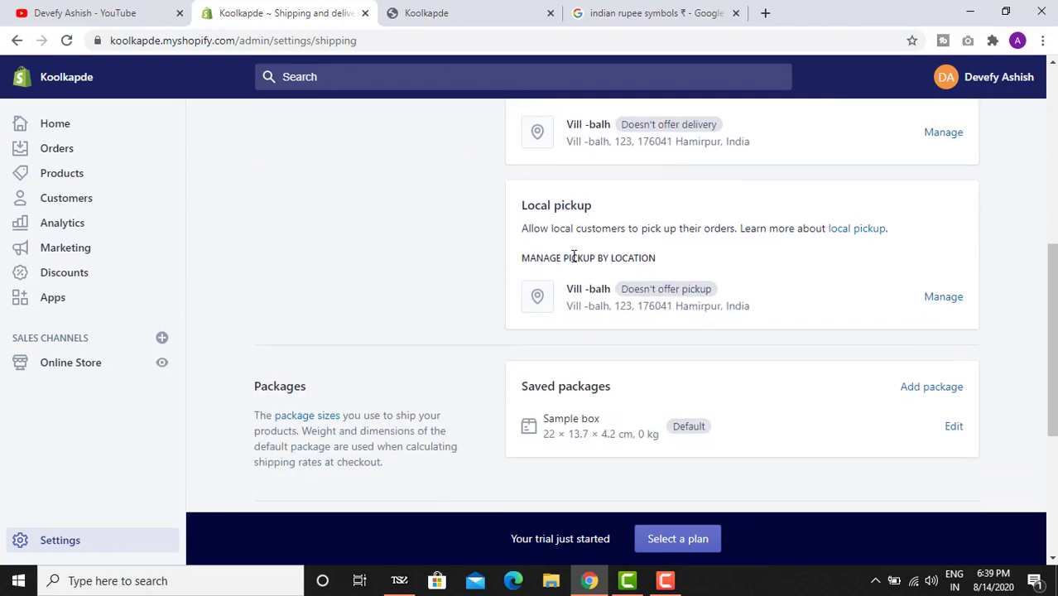
scroll(642, 277, down, 3)
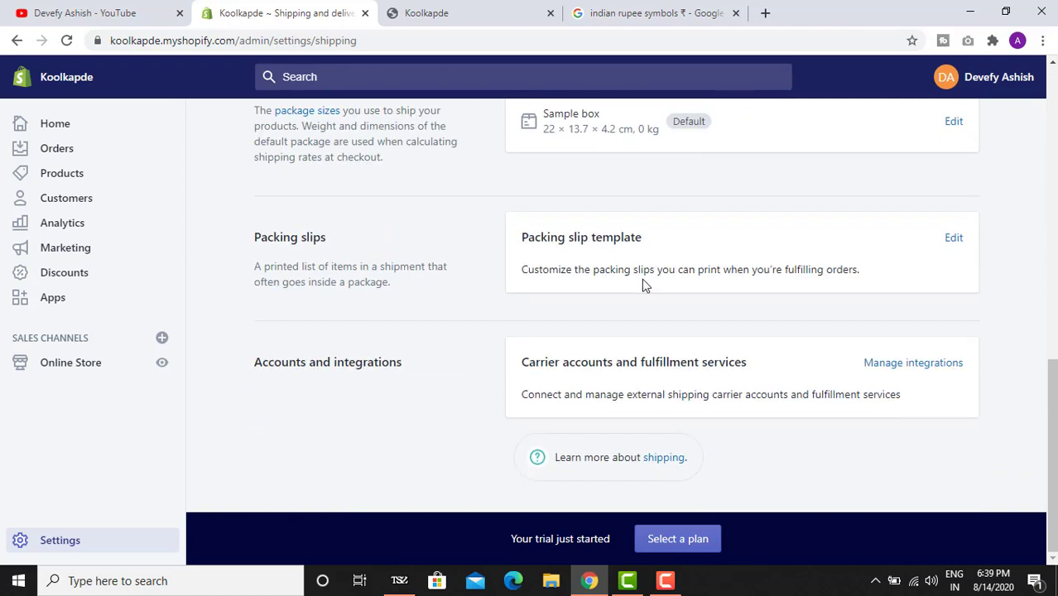
scroll(580, 310, up, 9)
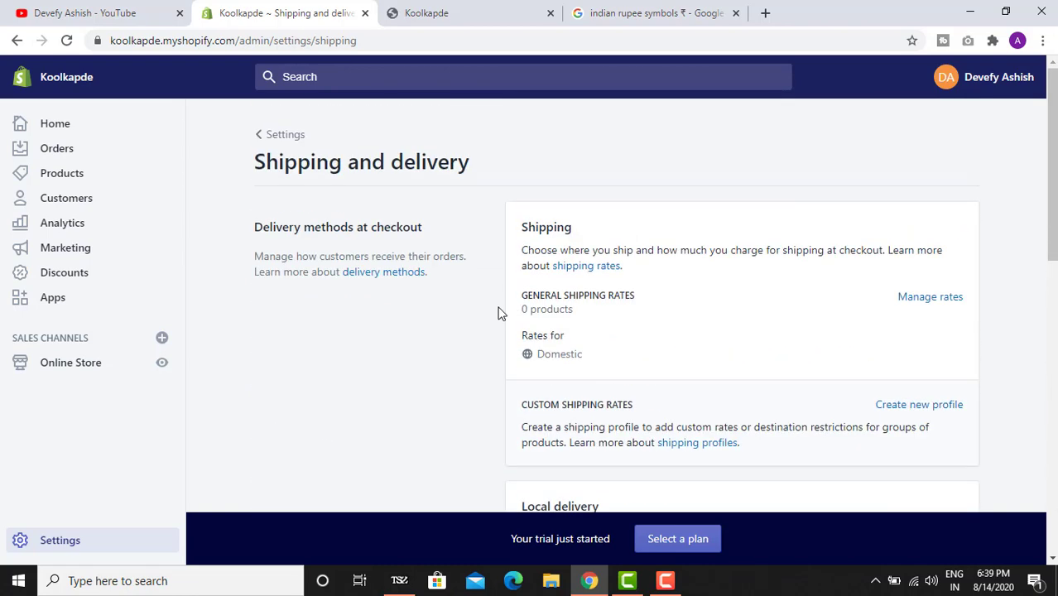
click(285, 141)
- Check the store's Files page, which has no uploaded files yet
scroll(744, 372, down, 1)
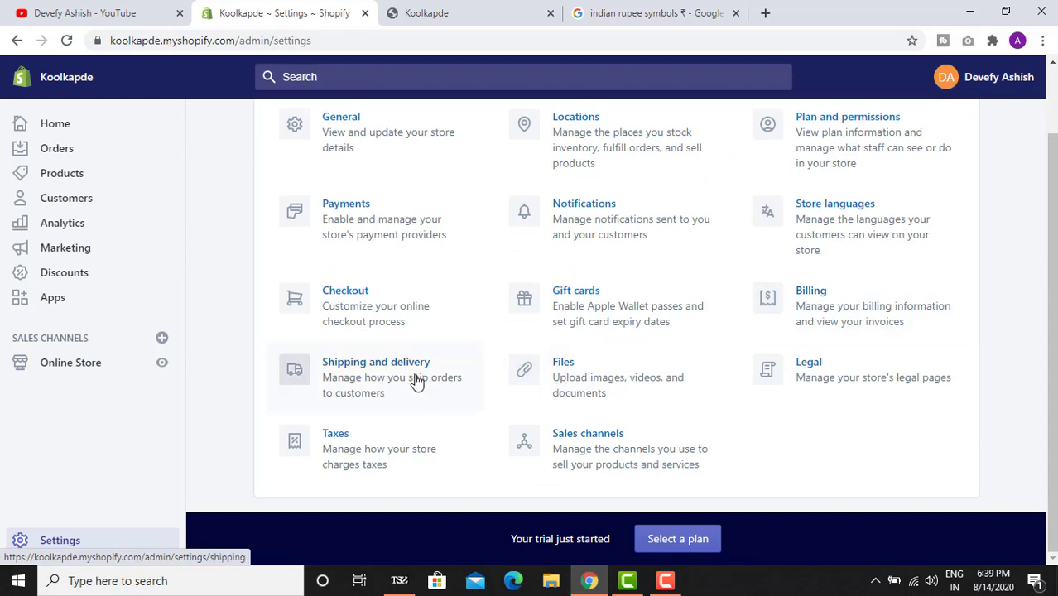
click(587, 390)
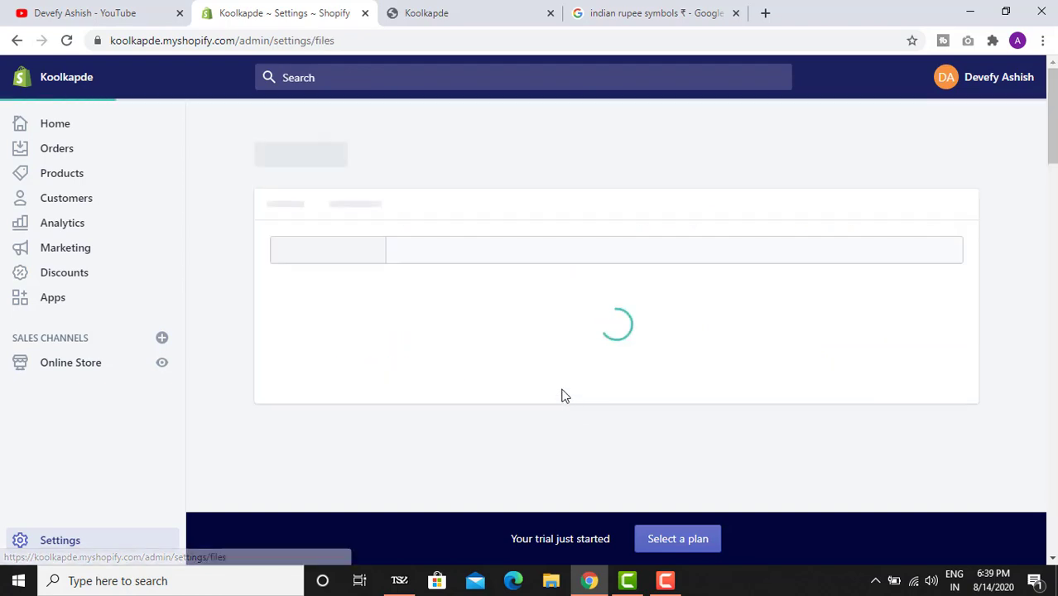
scroll(566, 338, down, 3)
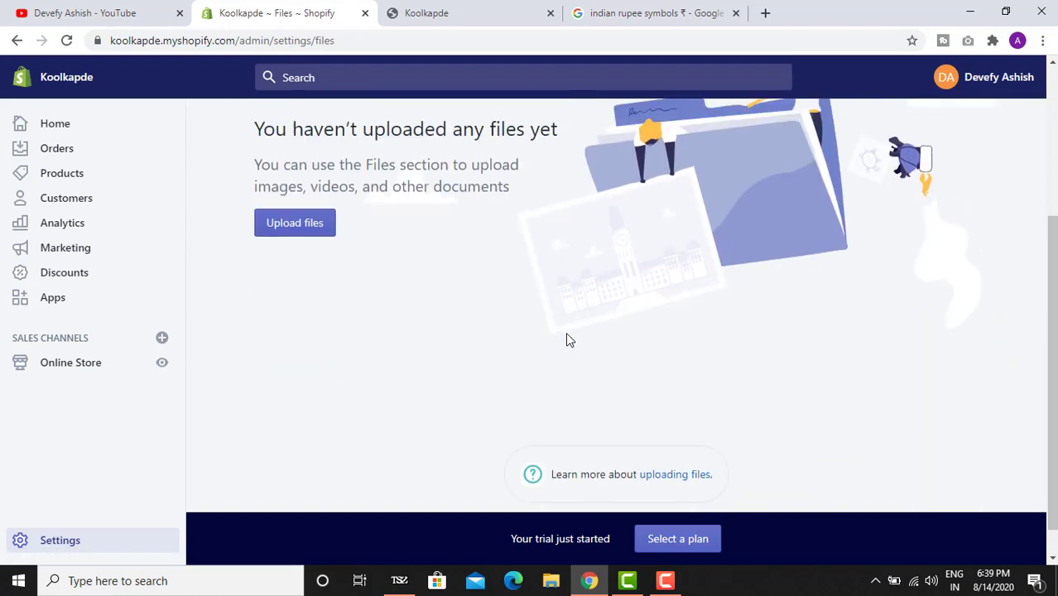
scroll(571, 338, up, 3)
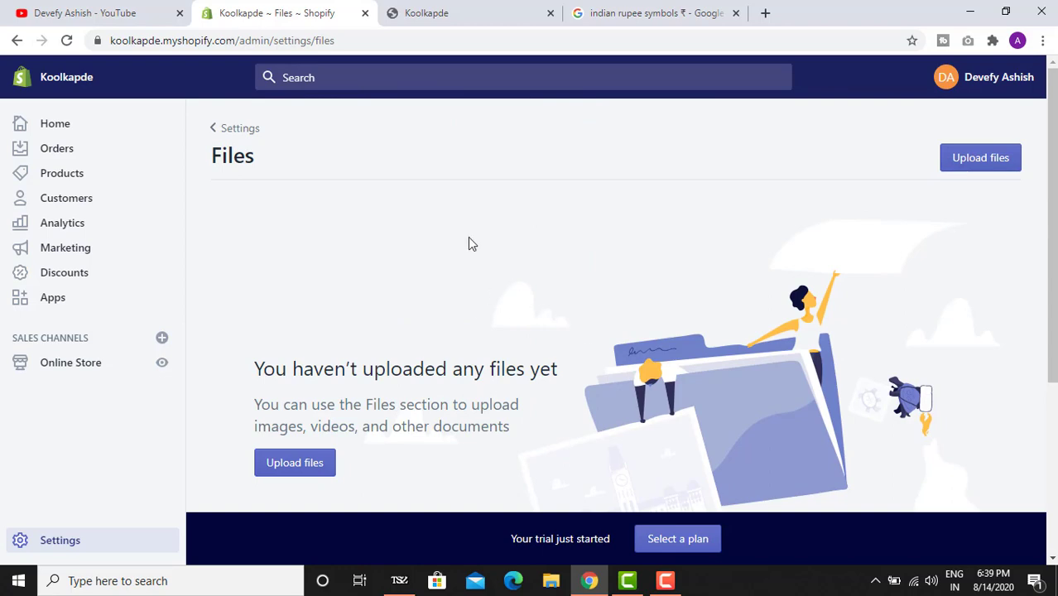
- Glance over the live Koolkapde storefront, then return to the admin Settings overview
click(497, 9)
scroll(391, 373, down, 6)
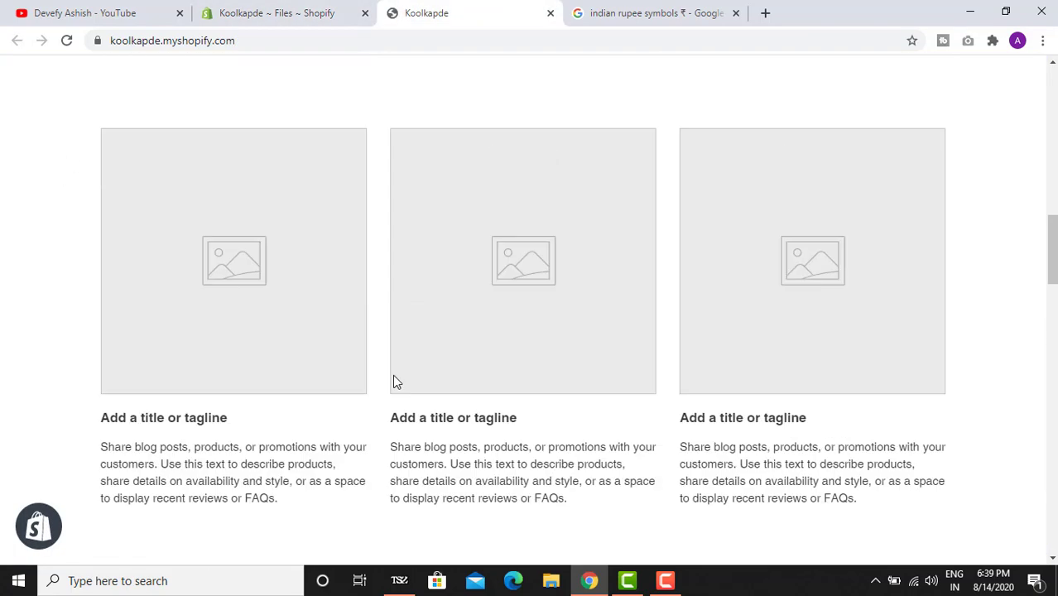
scroll(395, 352, up, 6)
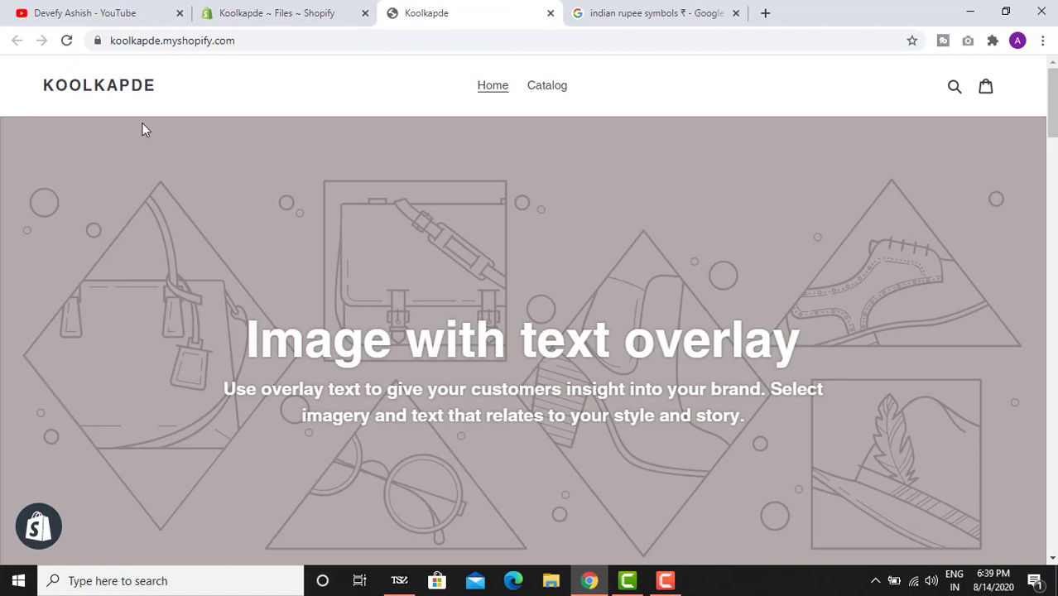
scroll(437, 319, down, 10)
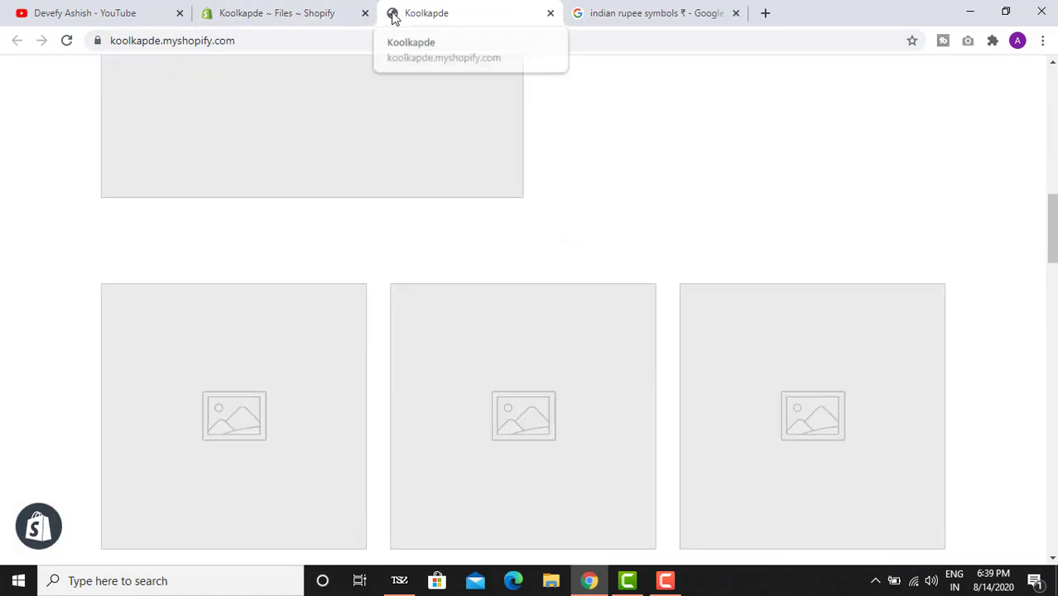
click(284, 10)
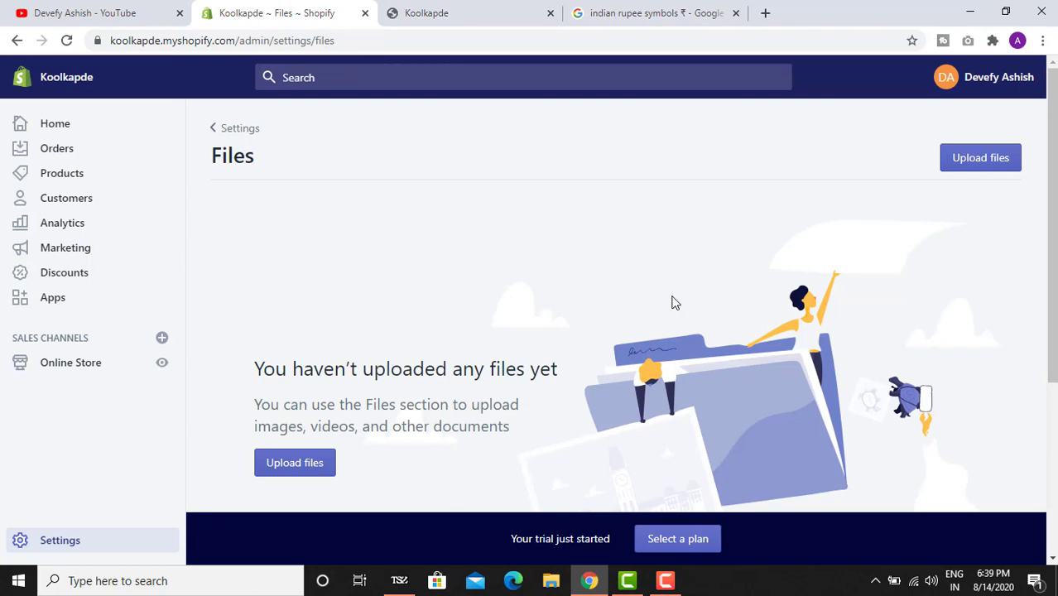
click(216, 126)
scroll(800, 307, down, 1)
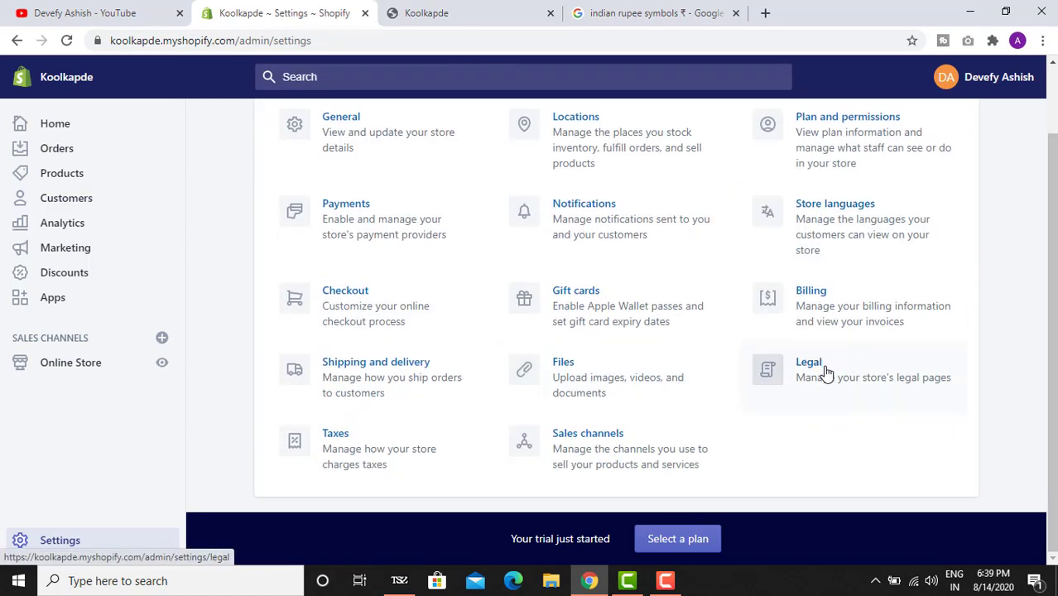
- Open the Legal settings page and scroll to the empty Refund policy editor
click(827, 371)
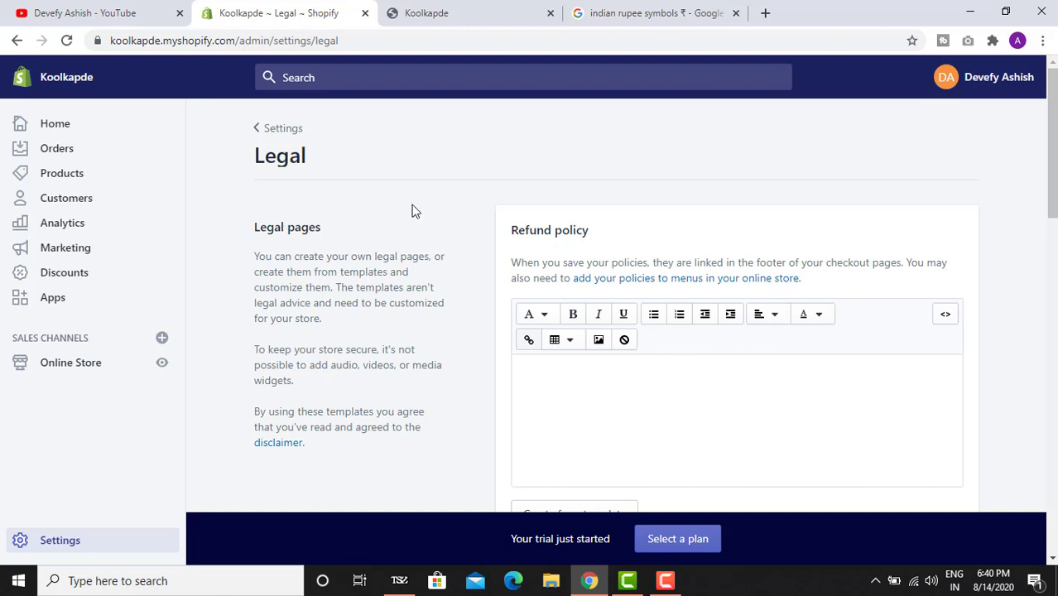
scroll(541, 299, down, 3)
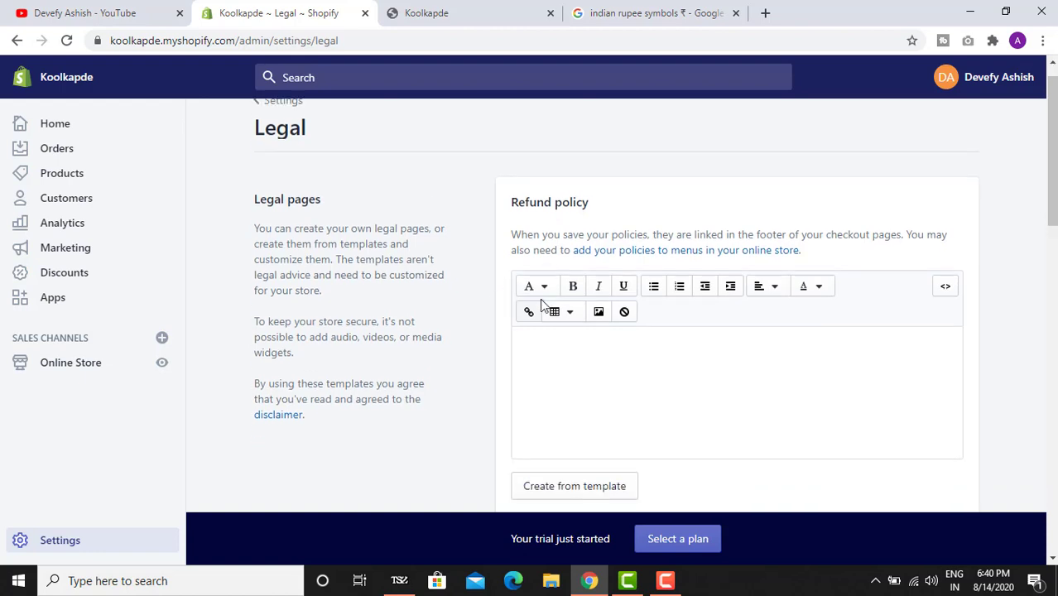
scroll(463, 250, up, 3)
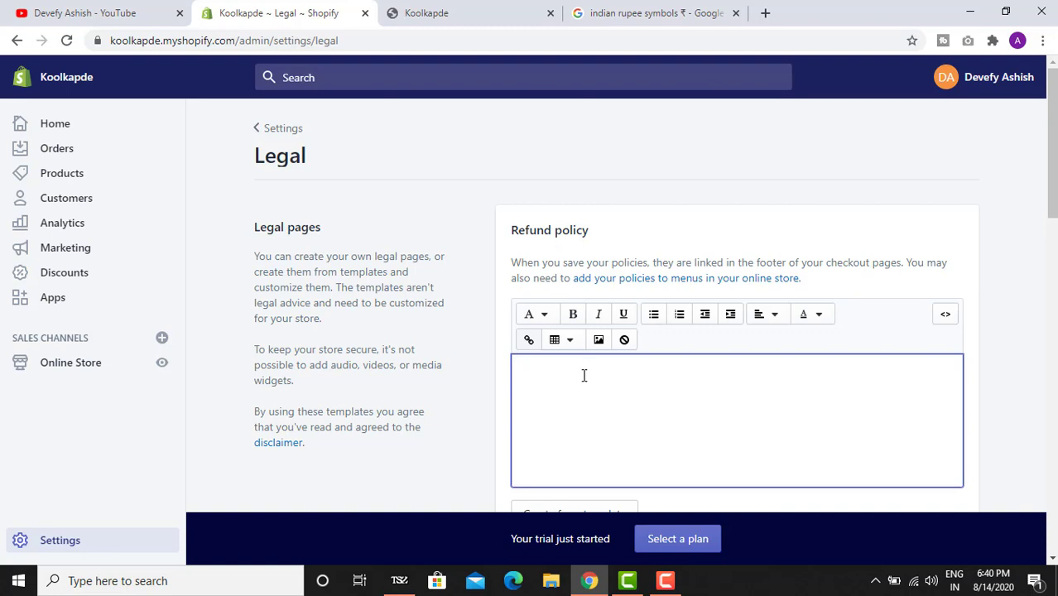
scroll(522, 373, down, 3)
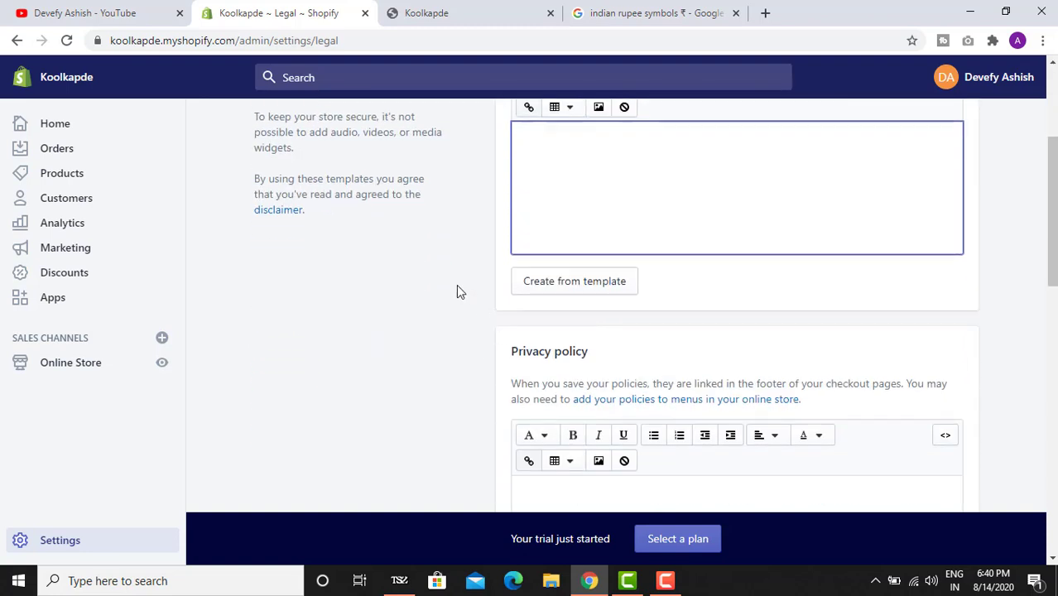
- Fill the Refund policy with Shopify's template text
click(581, 284)
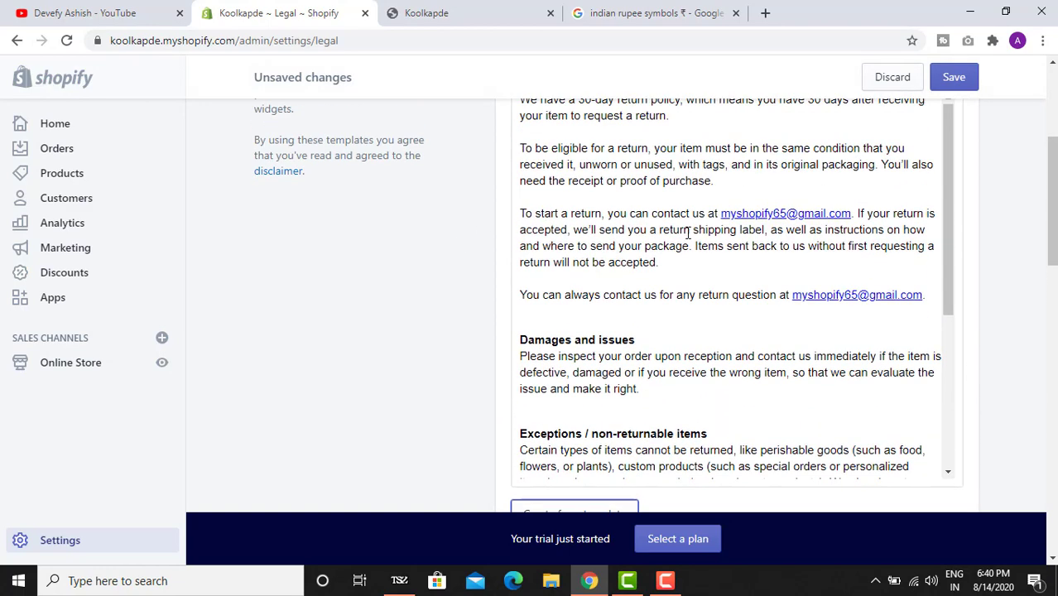
drag(947, 251, 947, 217)
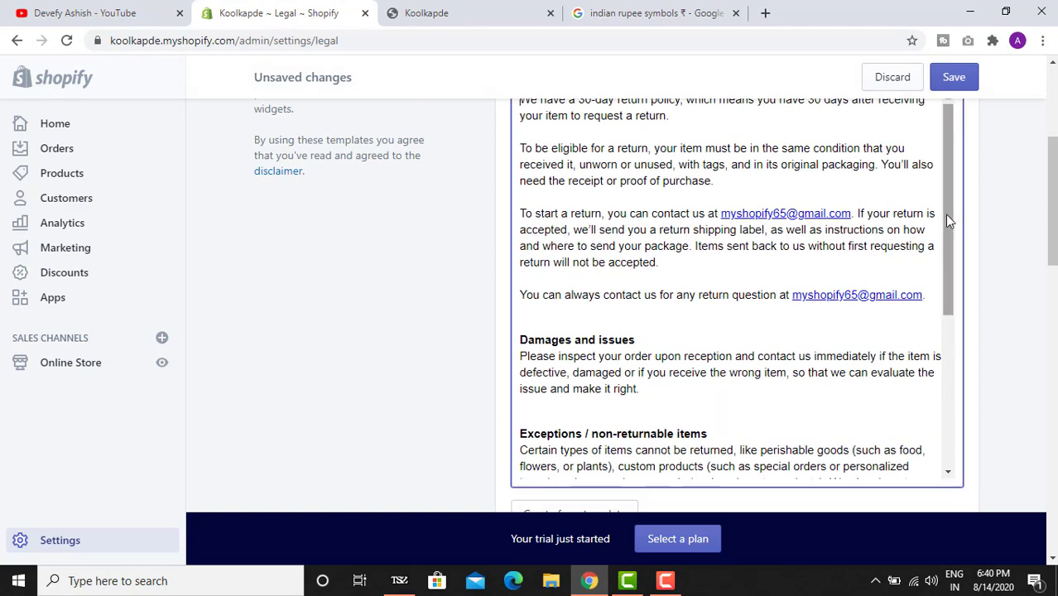
scroll(975, 225, up, 1)
scroll(975, 225, up, 1)
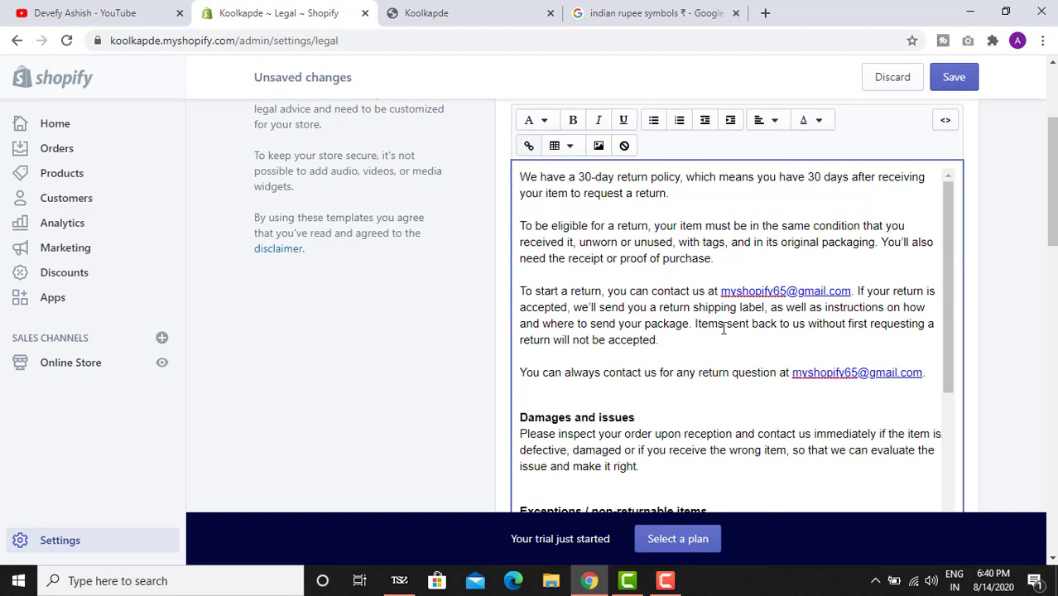
scroll(729, 331, down, 7)
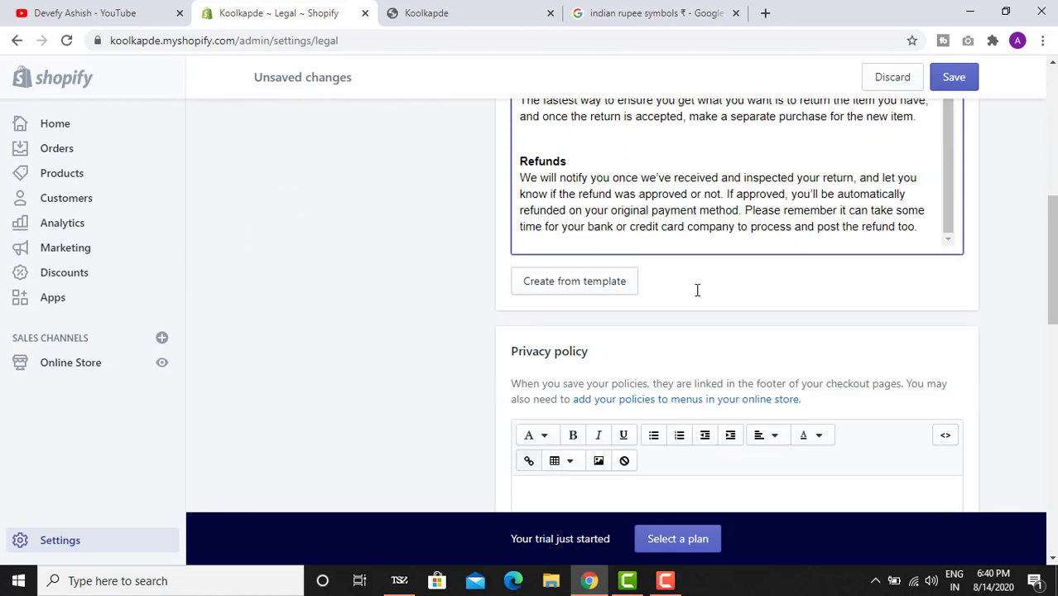
scroll(668, 252, down, 3)
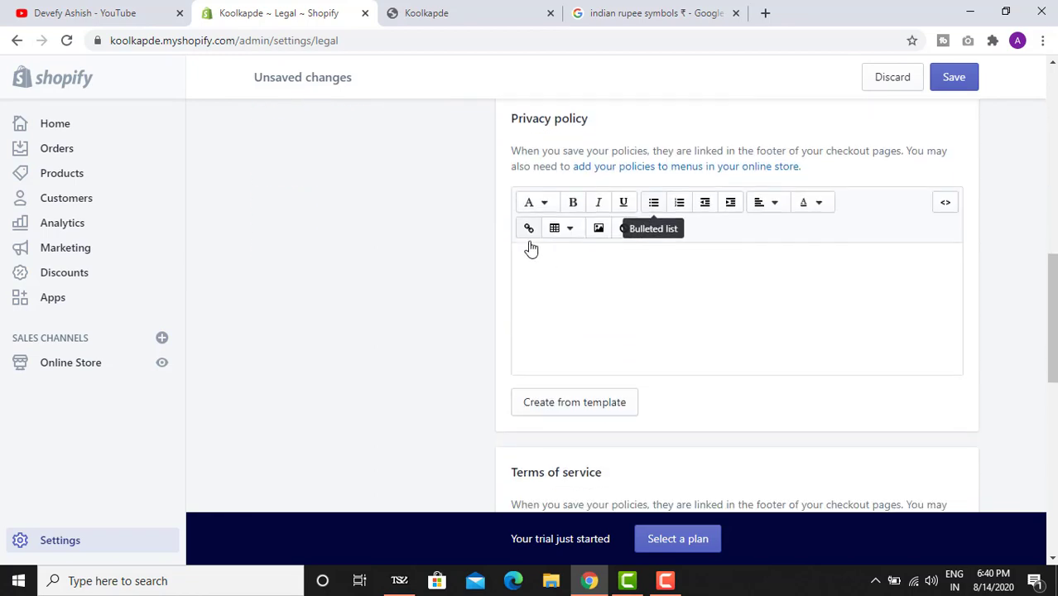
- Fill the Privacy policy with the template text
click(577, 404)
scroll(759, 246, down, 6)
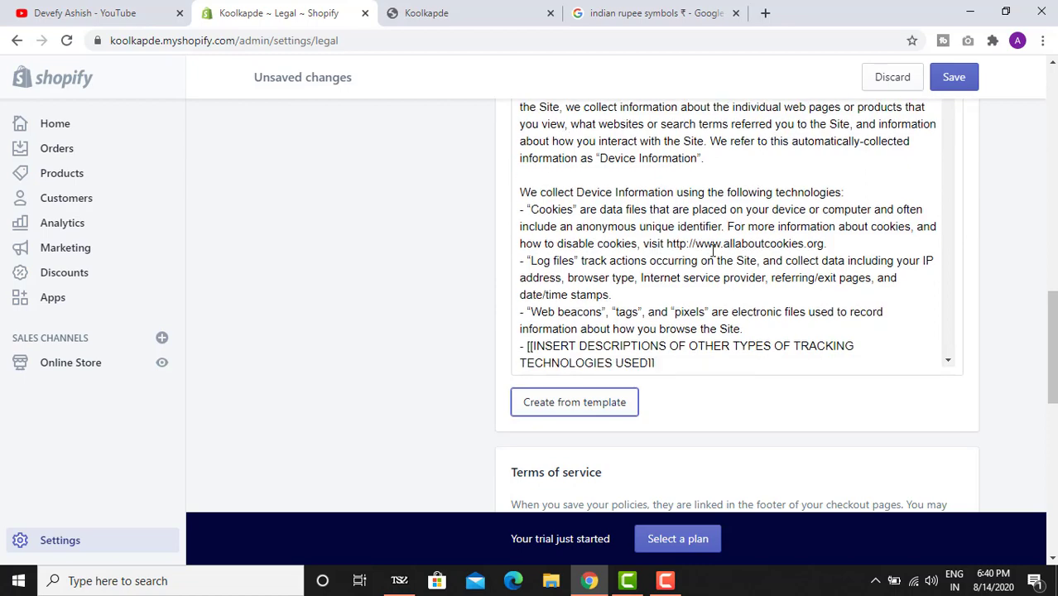
scroll(760, 246, down, 10)
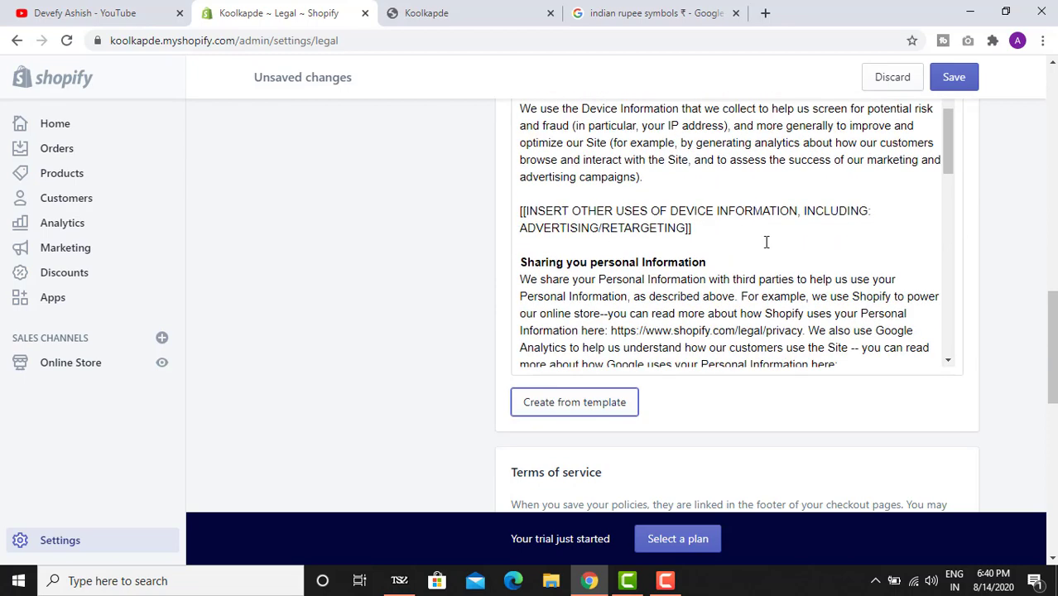
scroll(772, 257, down, 5)
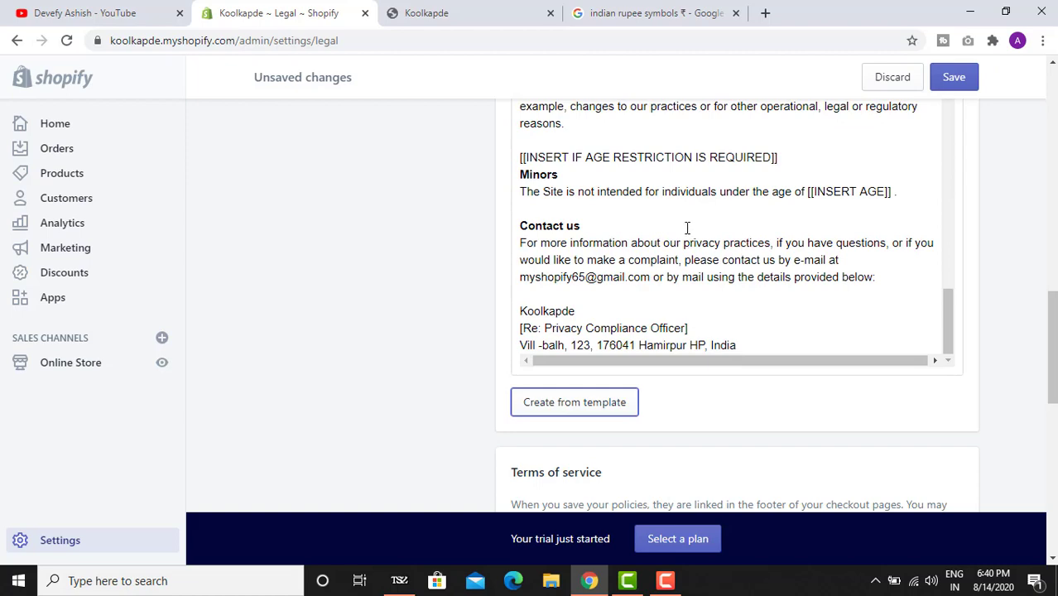
scroll(695, 240, down, 5)
scroll(610, 236, down, 2)
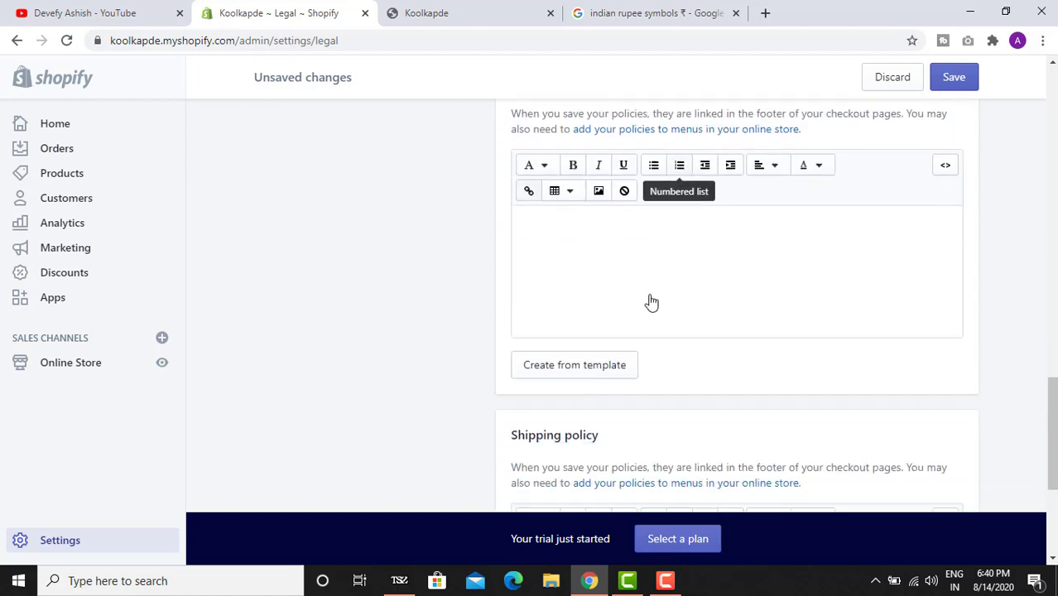
- Fill the Terms of service with the template text
click(594, 295)
scroll(467, 285, up, 3)
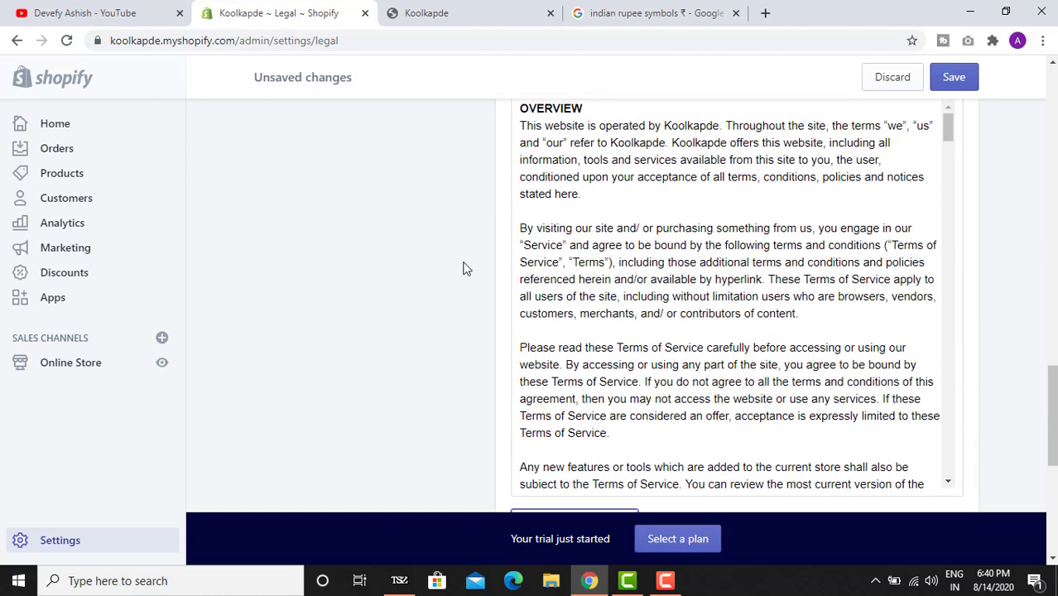
scroll(485, 265, up, 2)
scroll(476, 267, down, 1)
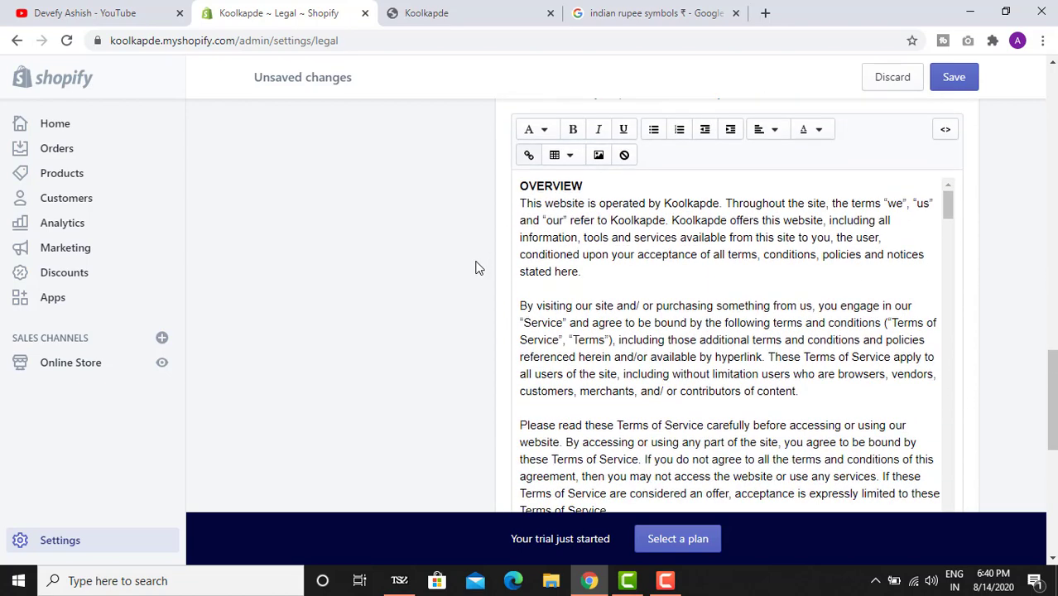
scroll(665, 322, down, 4)
scroll(437, 333, down, 5)
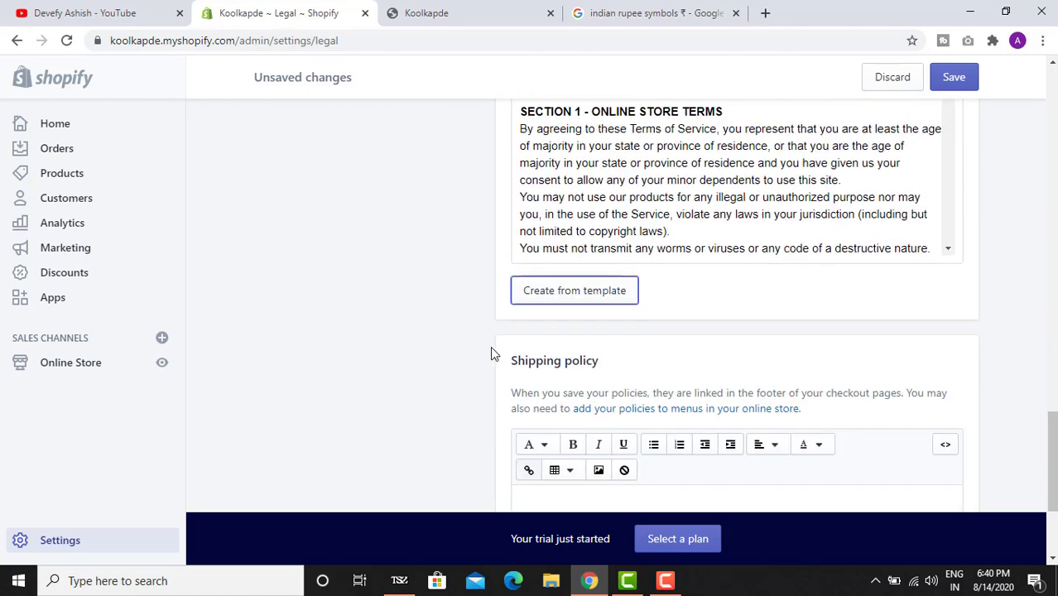
scroll(489, 354, down, 1)
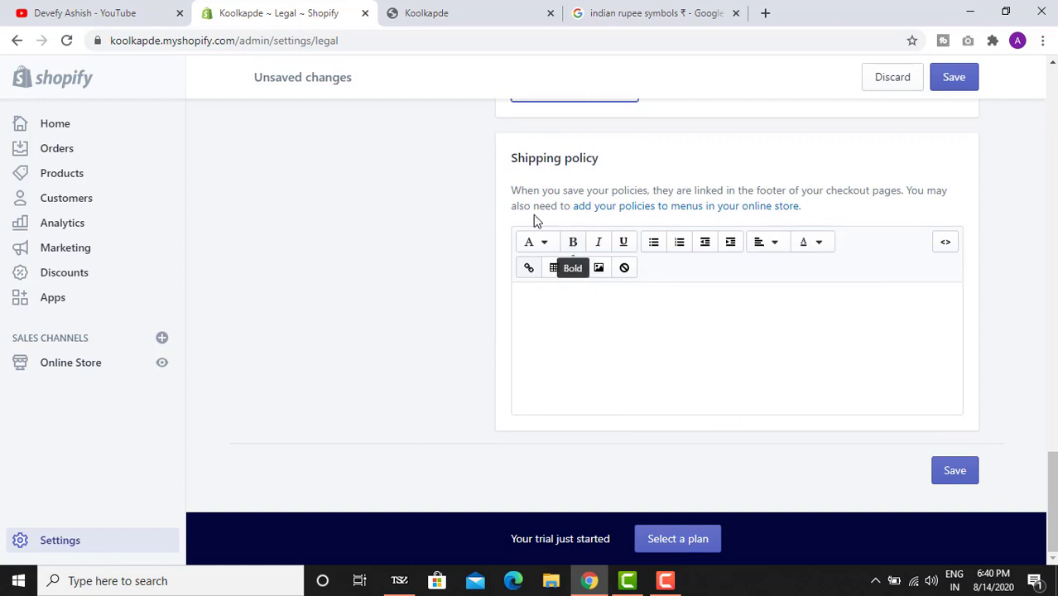
- Enter 'gh' as the Shipping policy, save all legal policies, and return to Settings
click(717, 326)
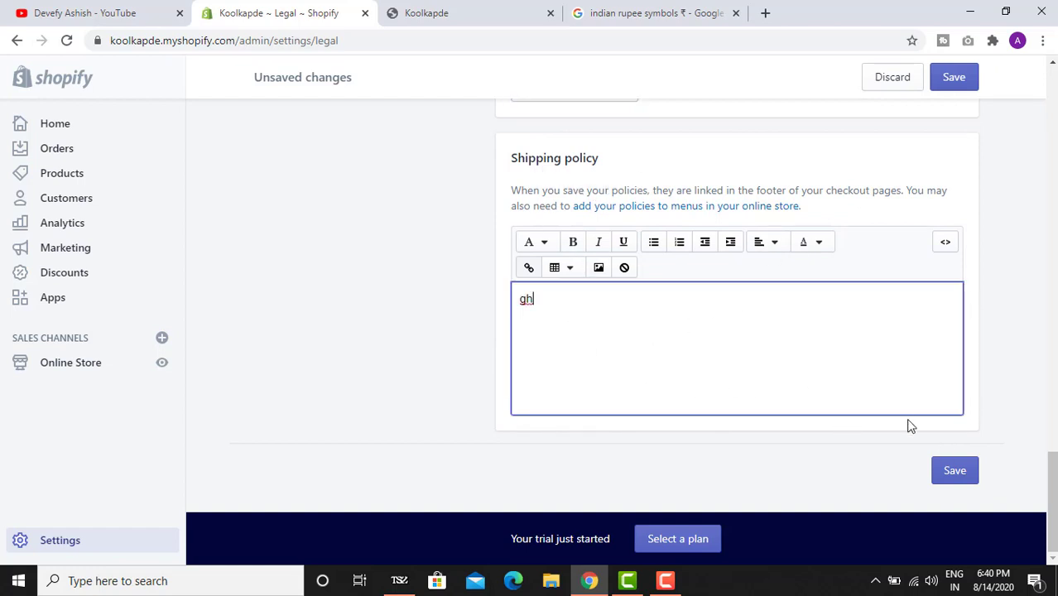
click(959, 470)
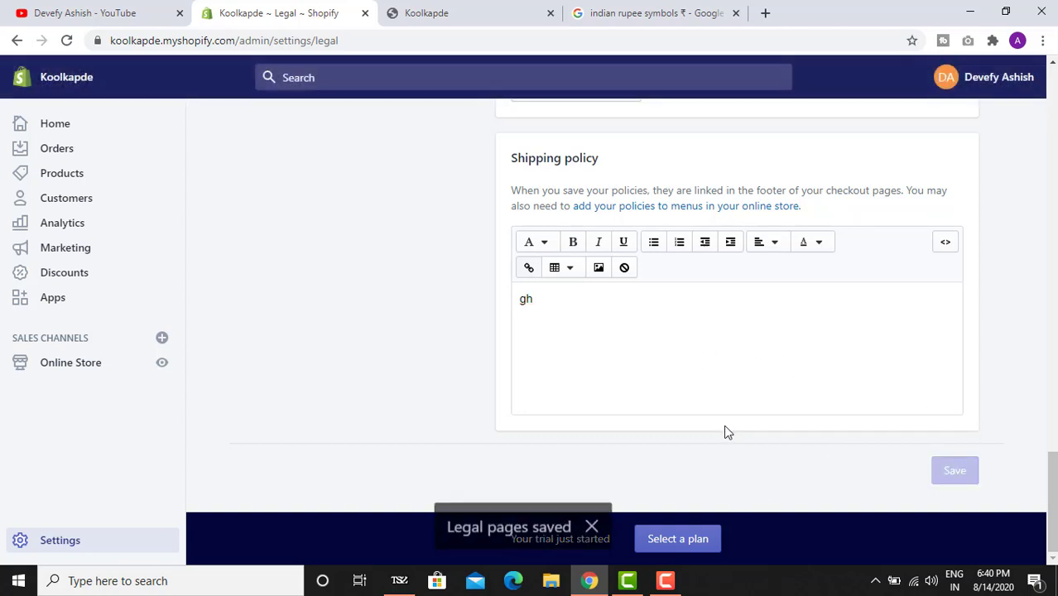
scroll(724, 426, up, 10)
scroll(321, 206, up, 5)
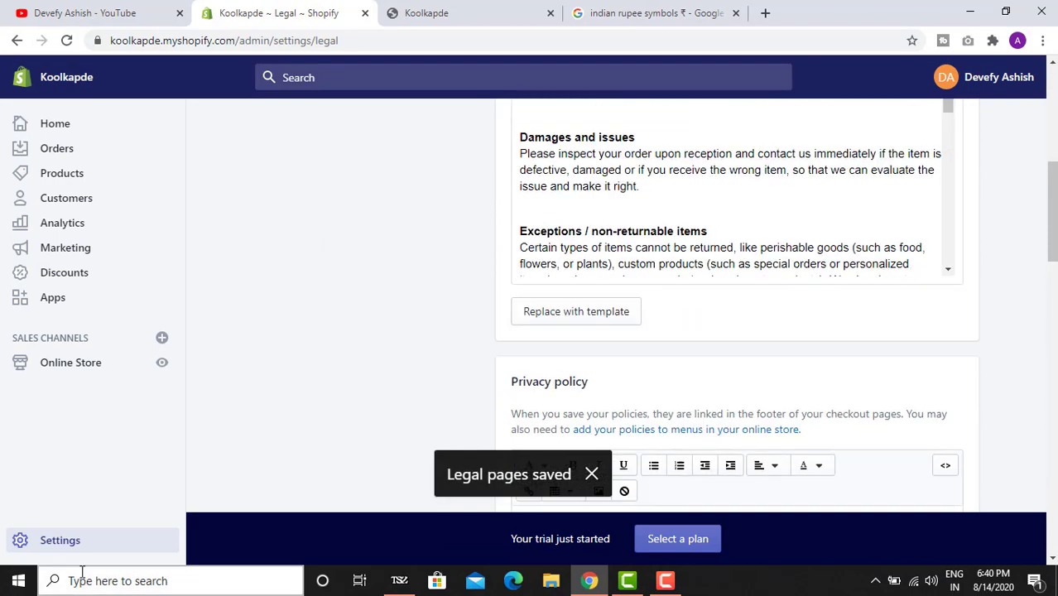
click(73, 540)
scroll(489, 389, down, 2)
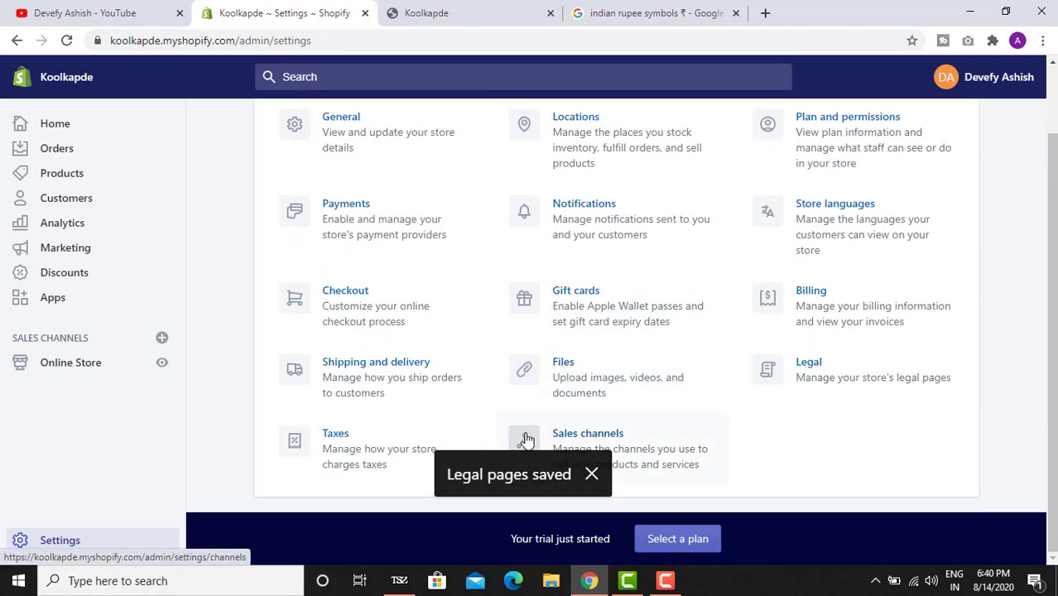
- Open the Taxes settings and bring up India's tax rates for editing
click(384, 462)
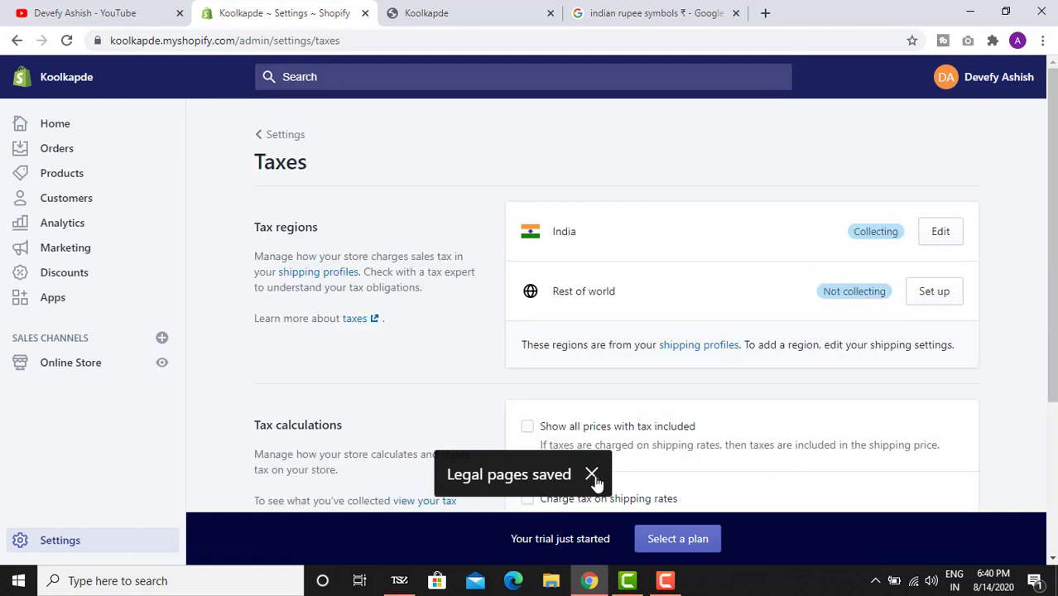
click(597, 474)
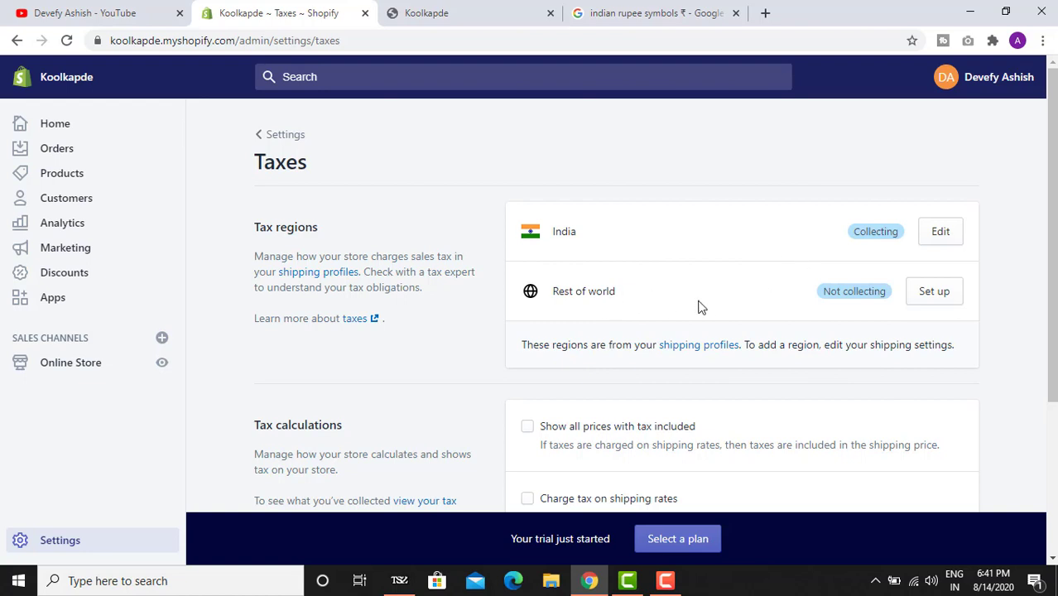
click(945, 248)
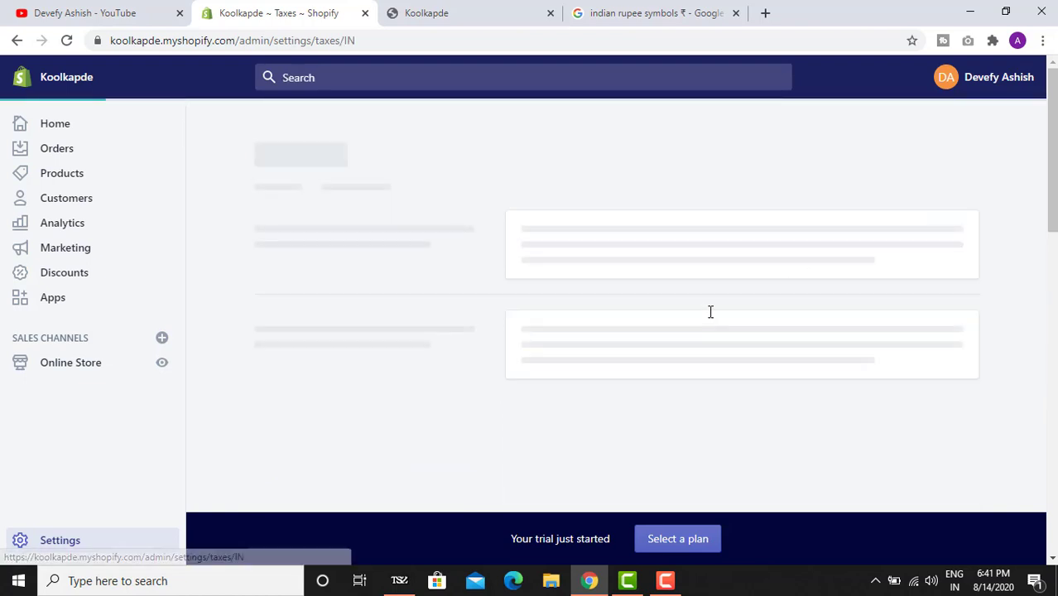
scroll(672, 279, down, 1)
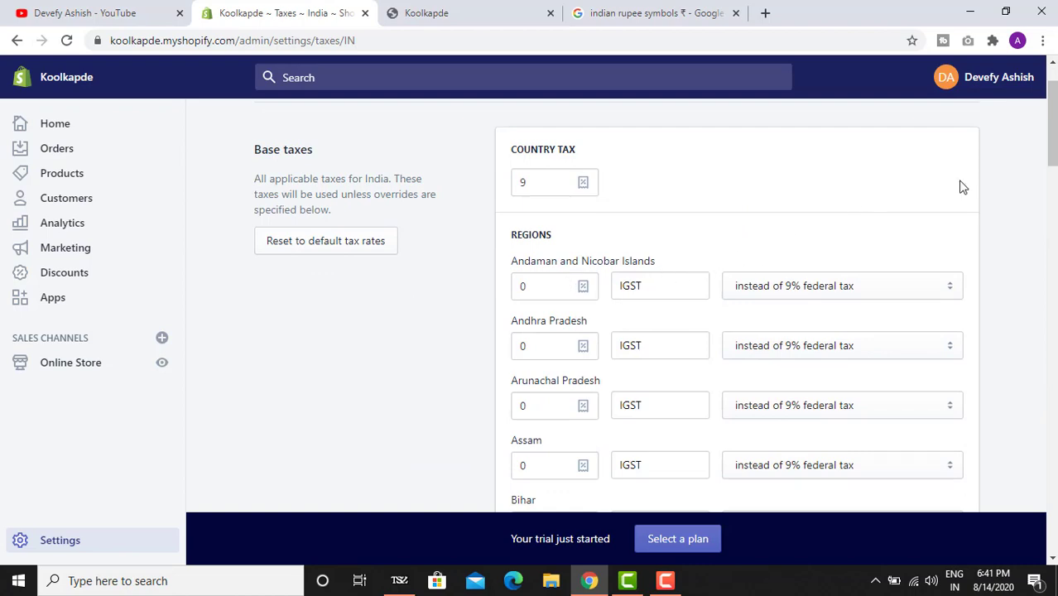
drag(1052, 133, 1050, 347)
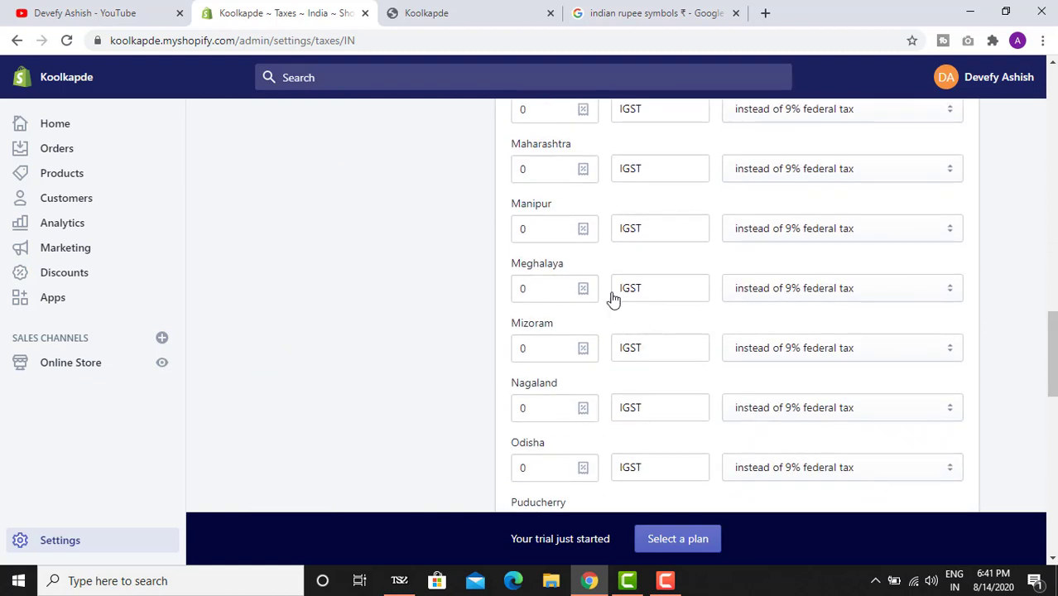
- Save India's tax settings with the 9% country tax and return to the Taxes overview
click(568, 292)
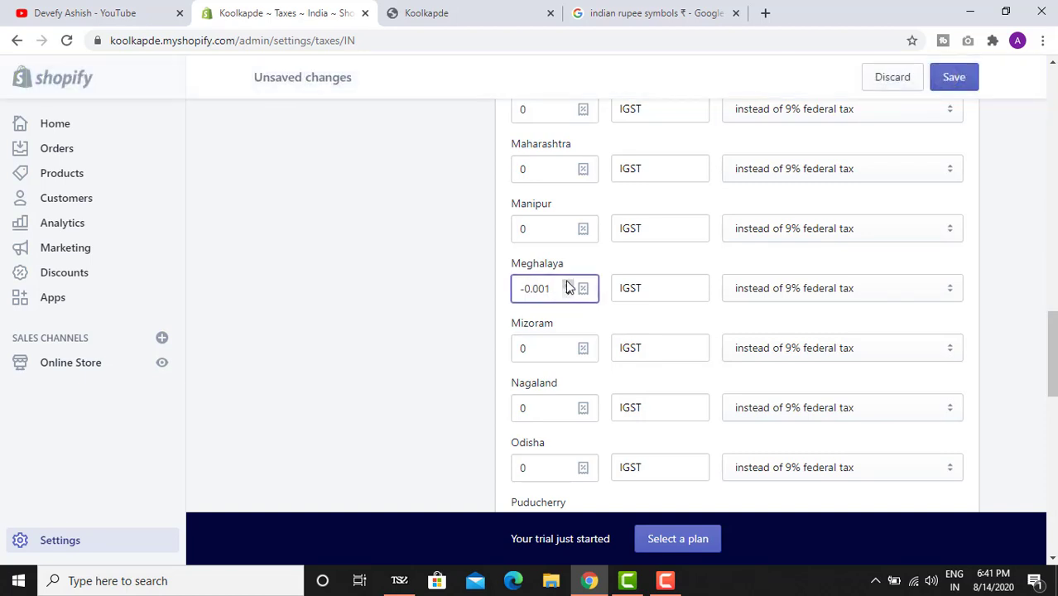
click(568, 285)
click(568, 284)
scroll(467, 278, up, 10)
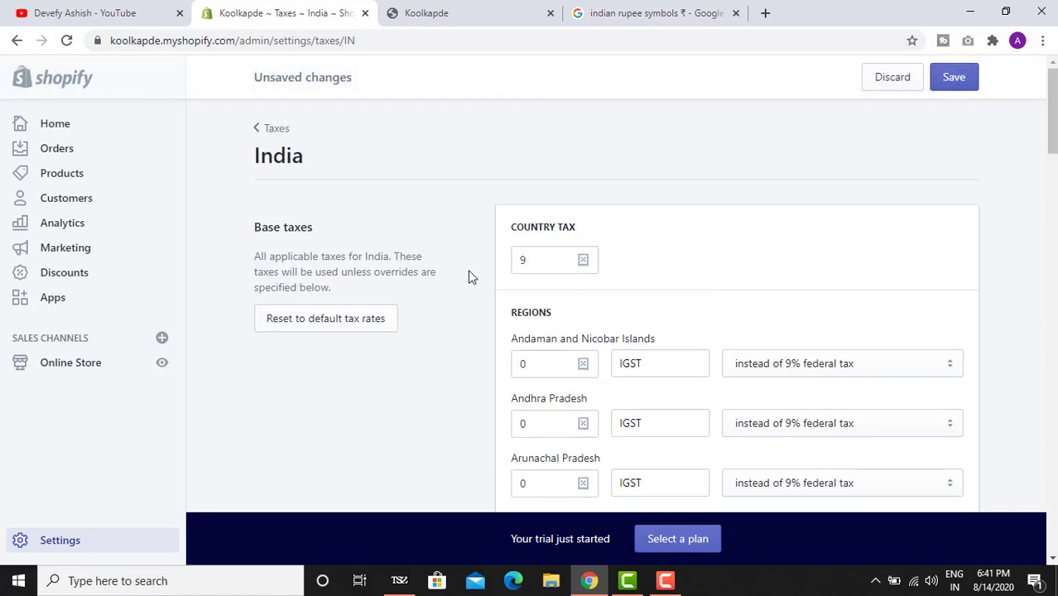
click(965, 79)
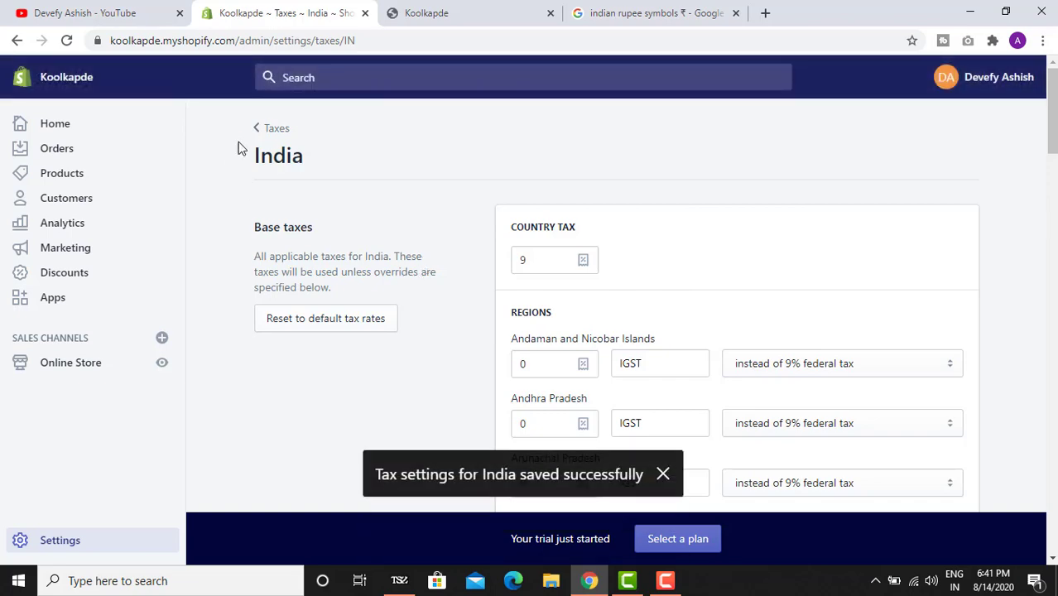
click(274, 132)
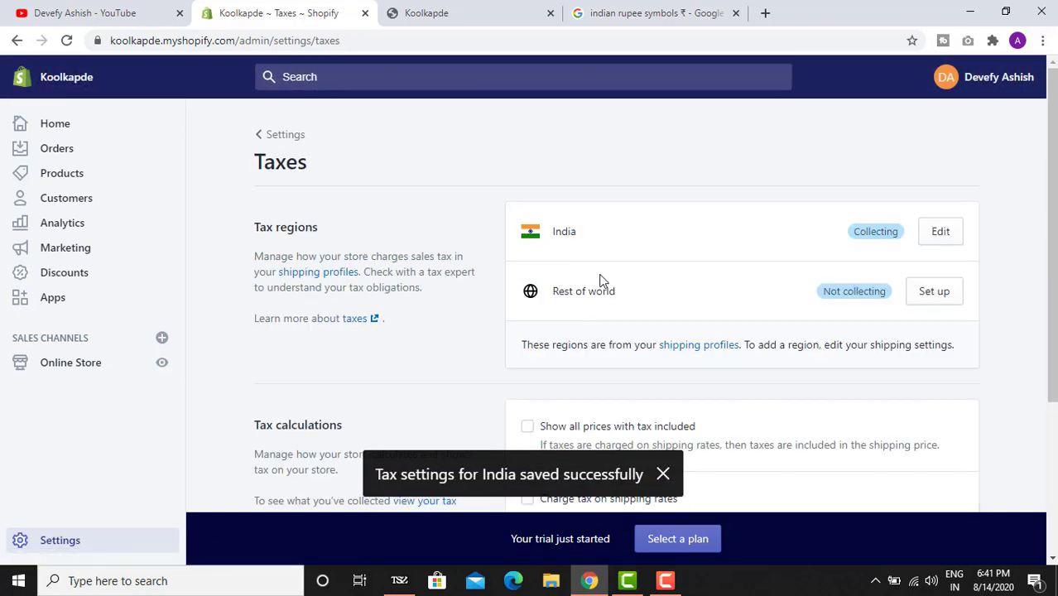
- Enable tax-inclusive prices, tax on shipping rates and VAT on digital goods, then save
scroll(601, 279, down, 3)
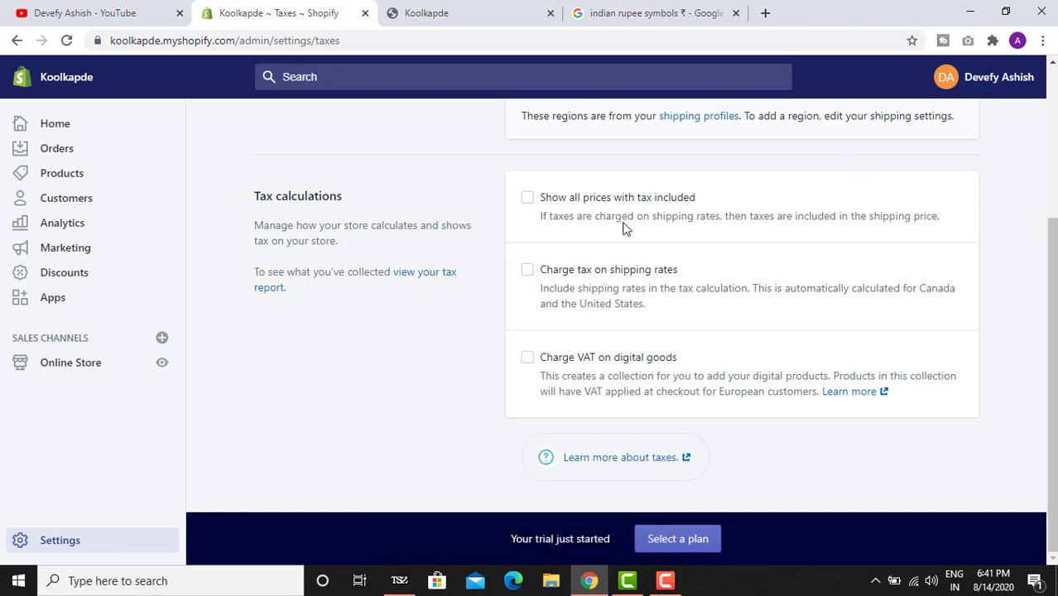
scroll(811, 176, up, 3)
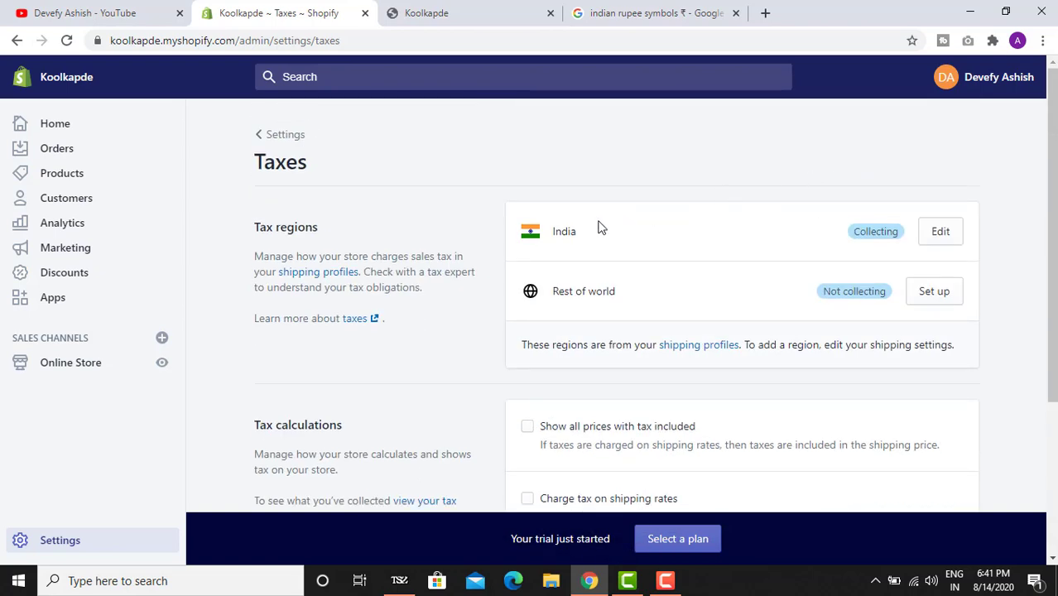
scroll(559, 249, down, 3)
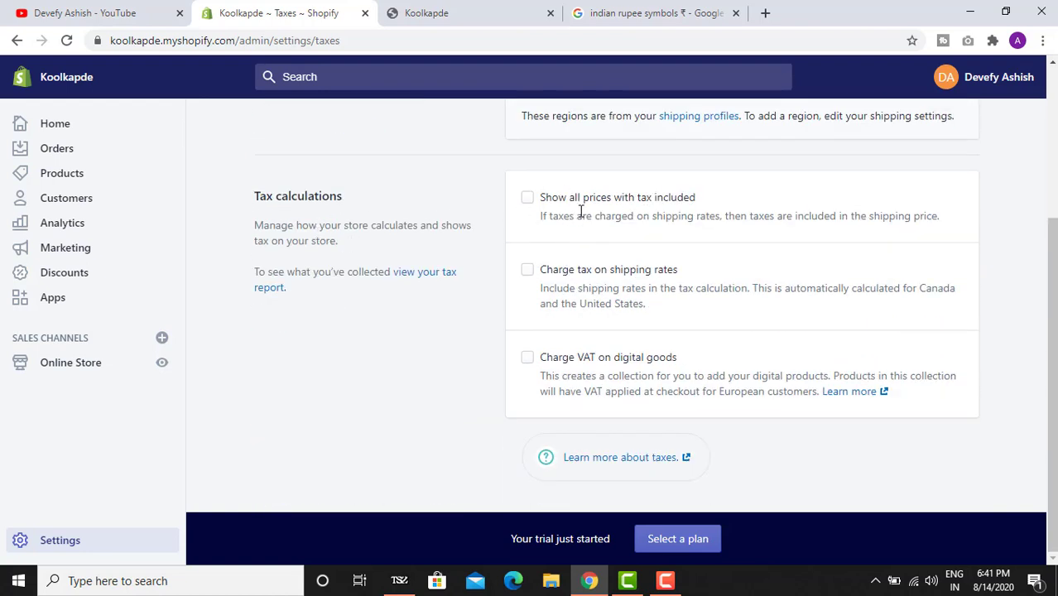
click(664, 199)
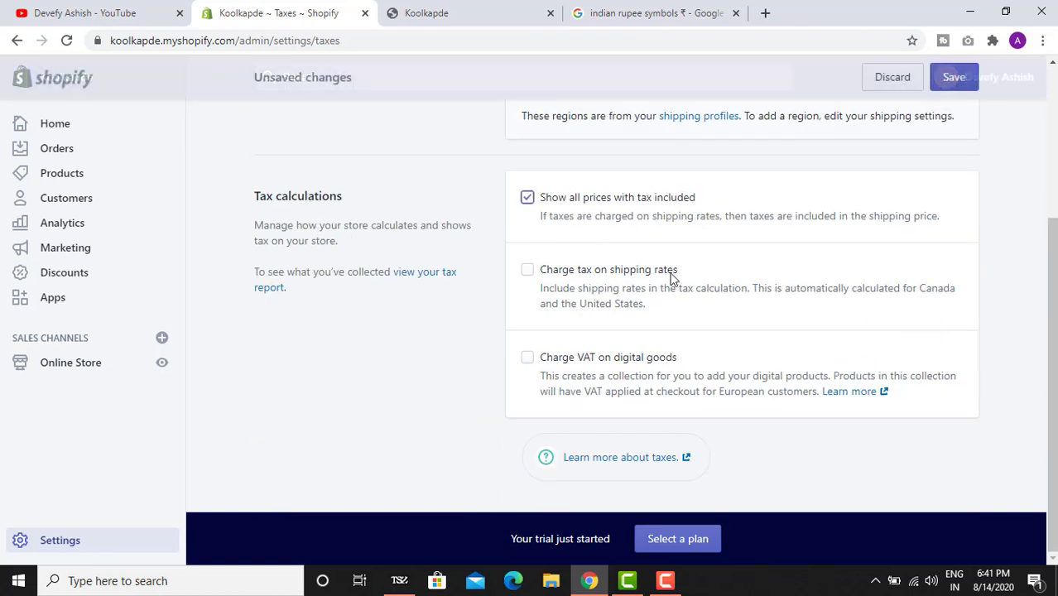
click(582, 277)
click(566, 363)
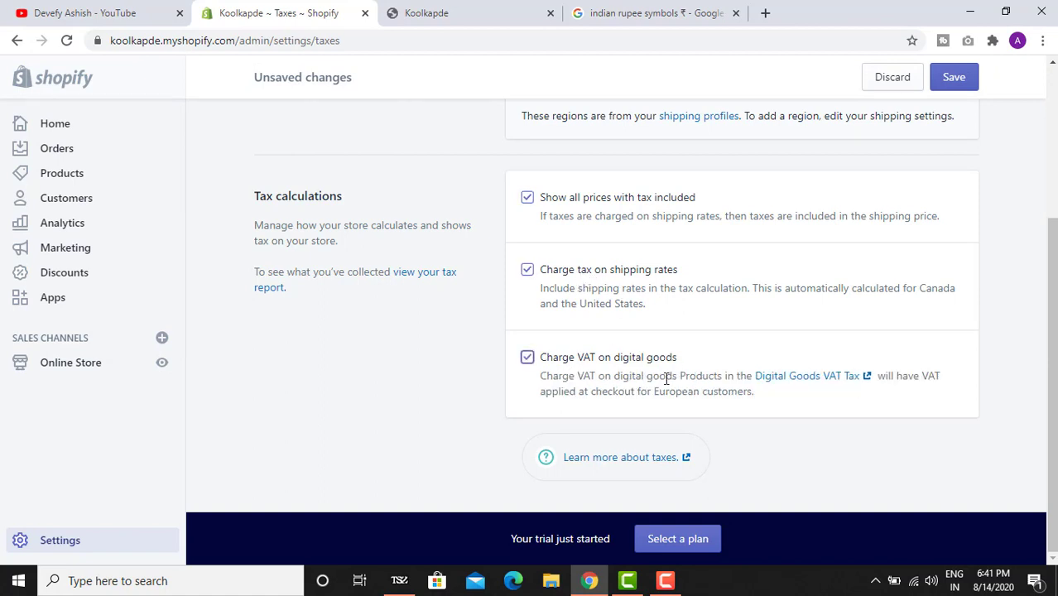
click(960, 83)
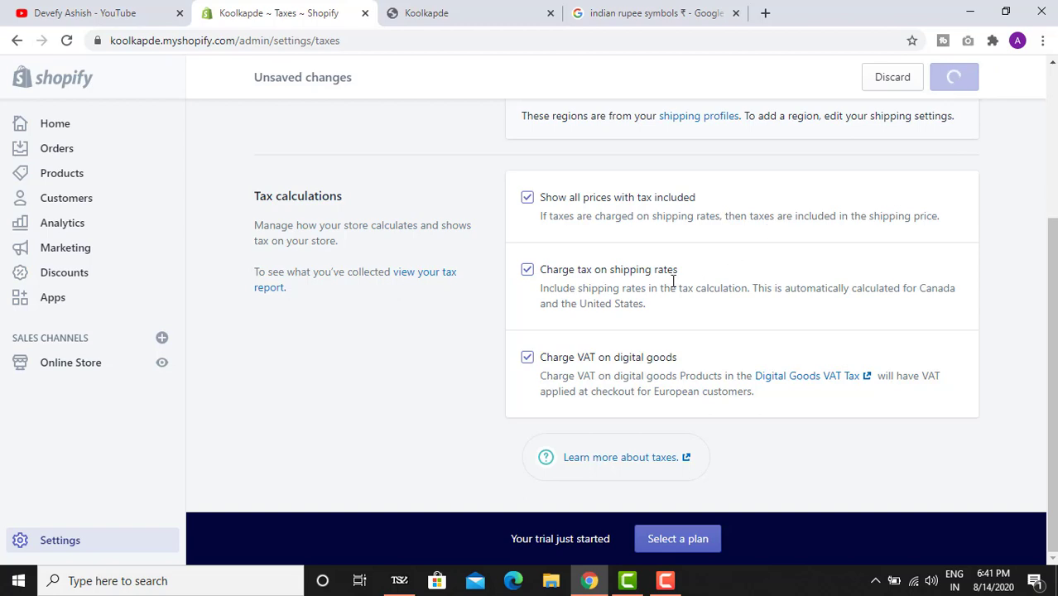
scroll(538, 314, up, 3)
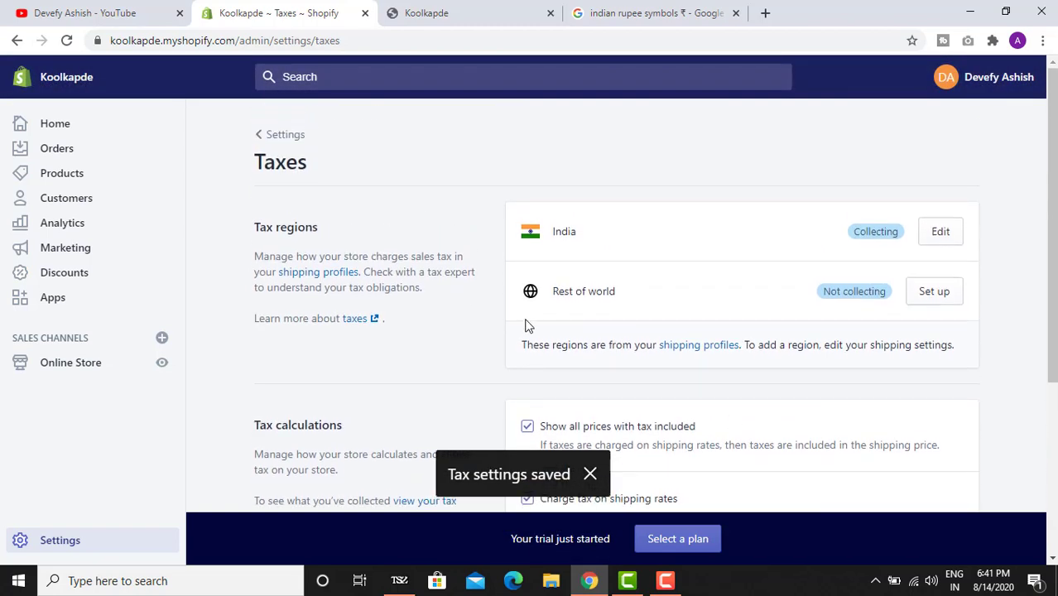
click(284, 135)
scroll(402, 232, down, 2)
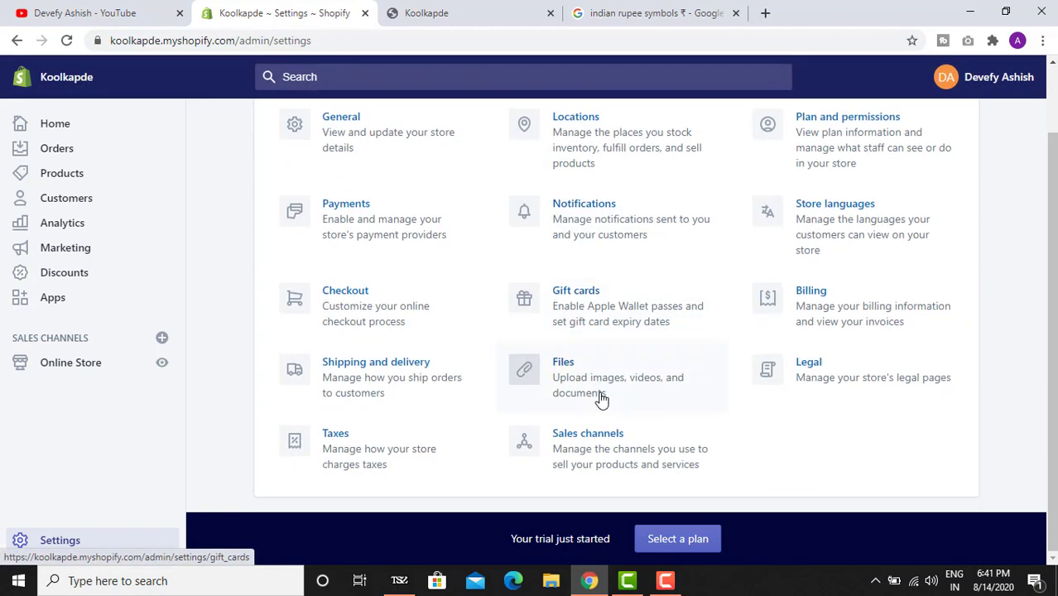
click(574, 444)
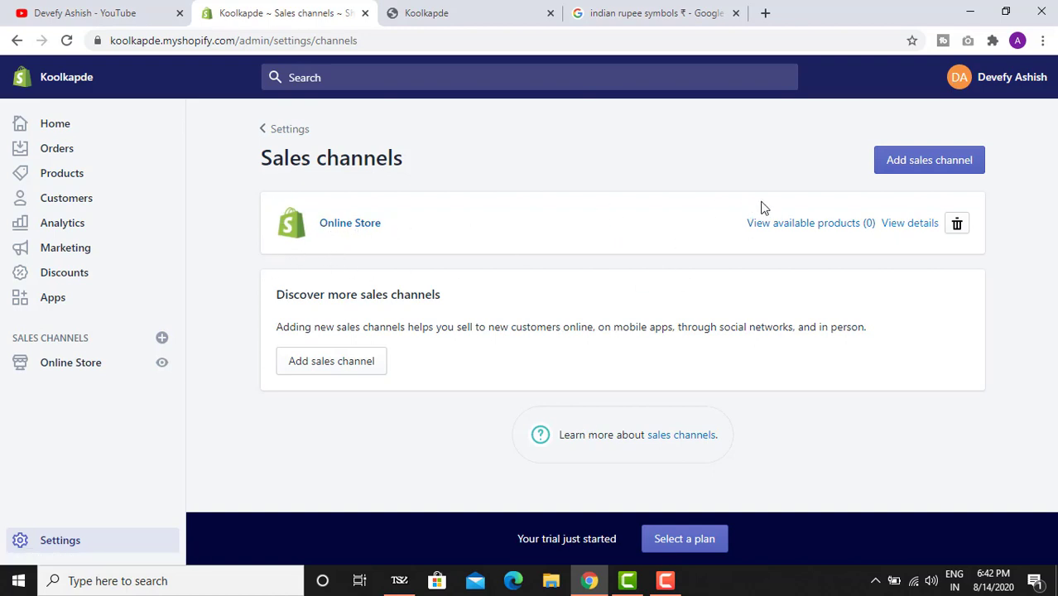
click(931, 166)
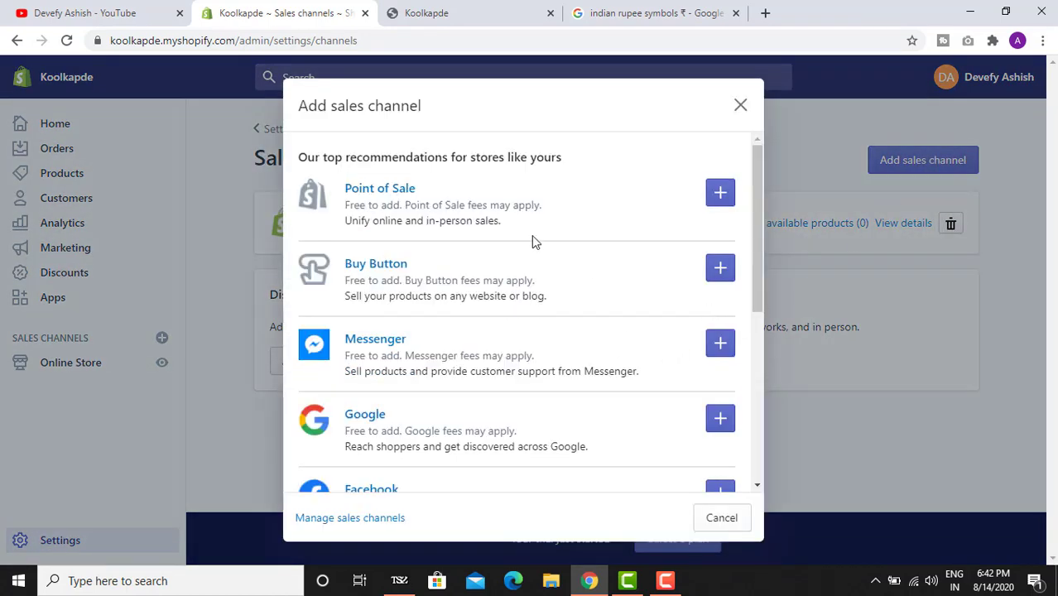
scroll(532, 249, down, 5)
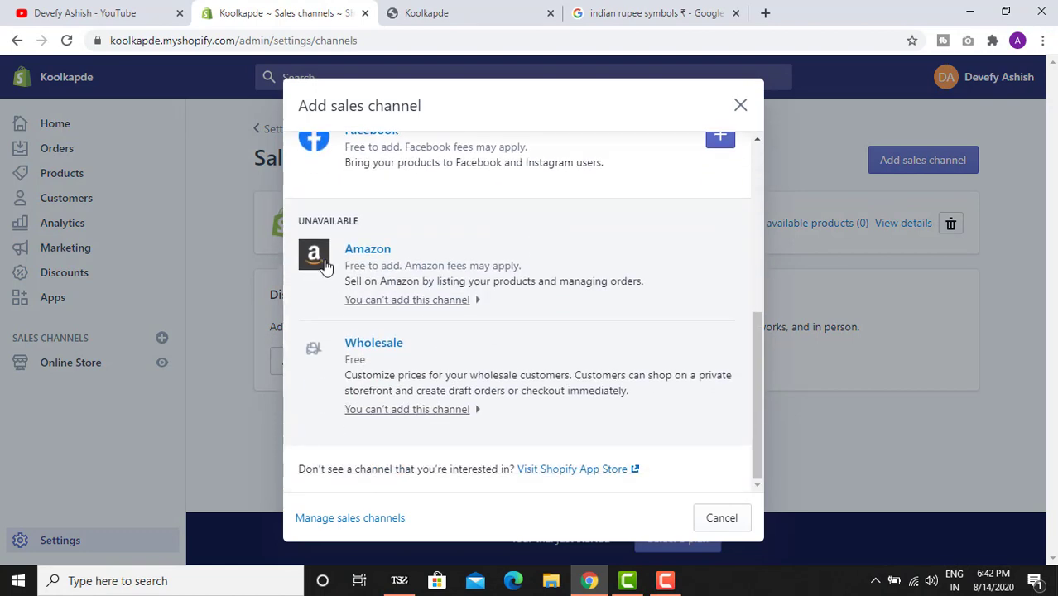
scroll(527, 280, up, 6)
scroll(503, 364, down, 5)
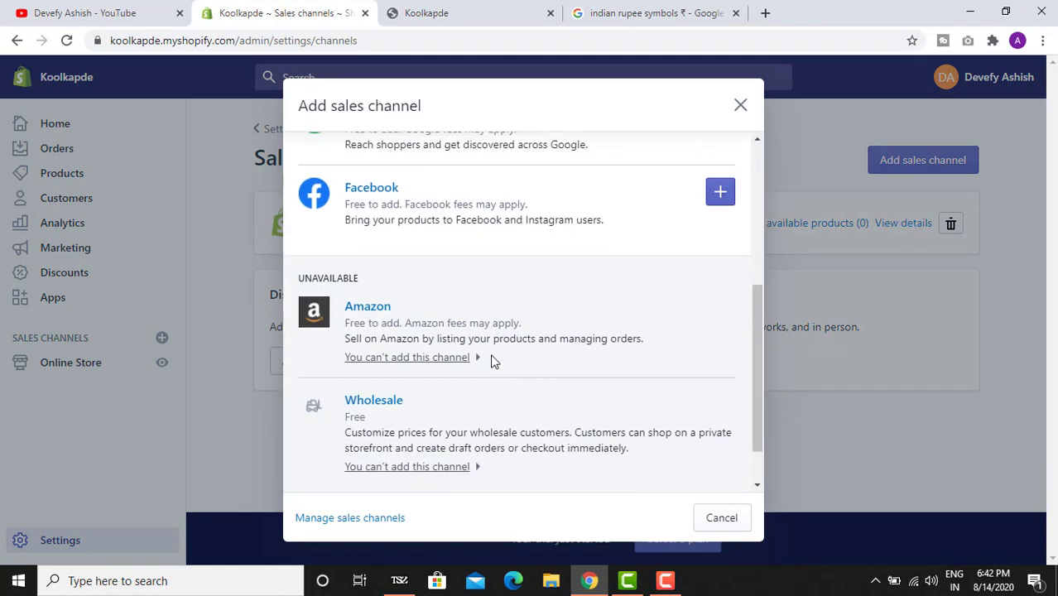
scroll(491, 361, up, 5)
scroll(414, 418, down, 1)
scroll(406, 364, up, 1)
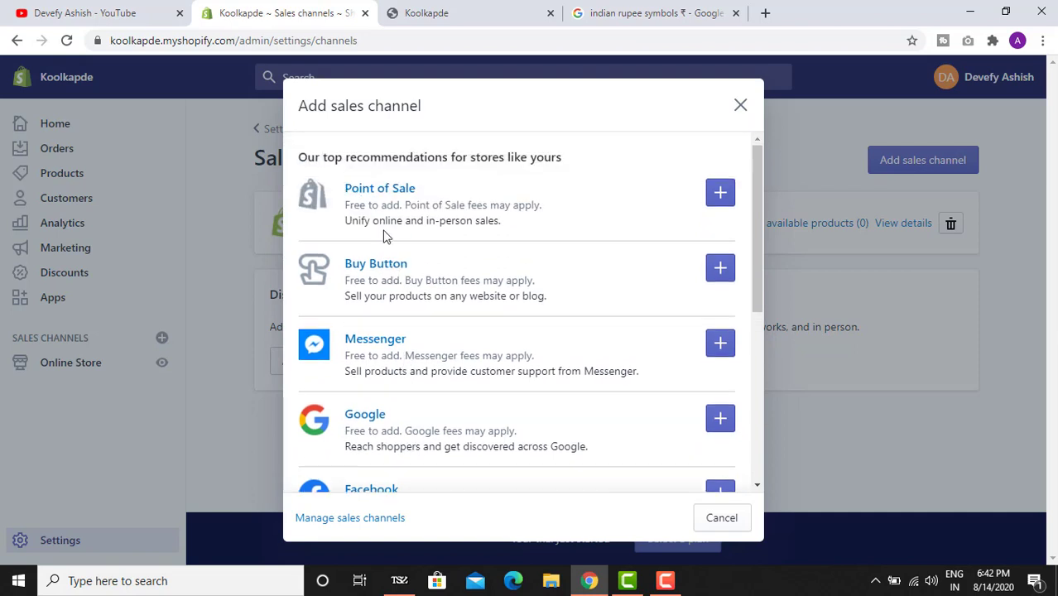
scroll(546, 239, down, 5)
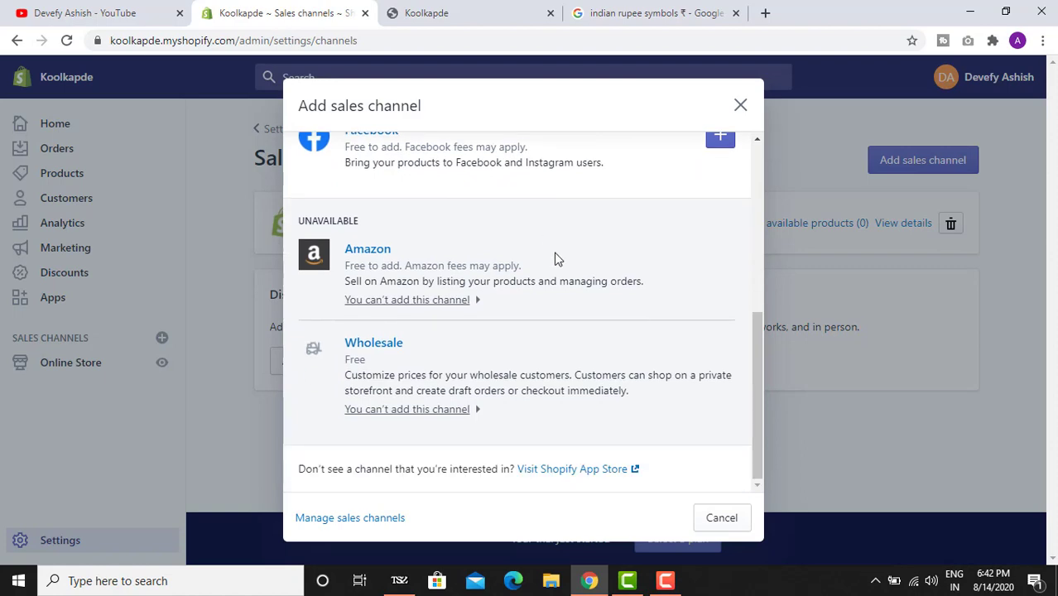
scroll(548, 256, up, 4)
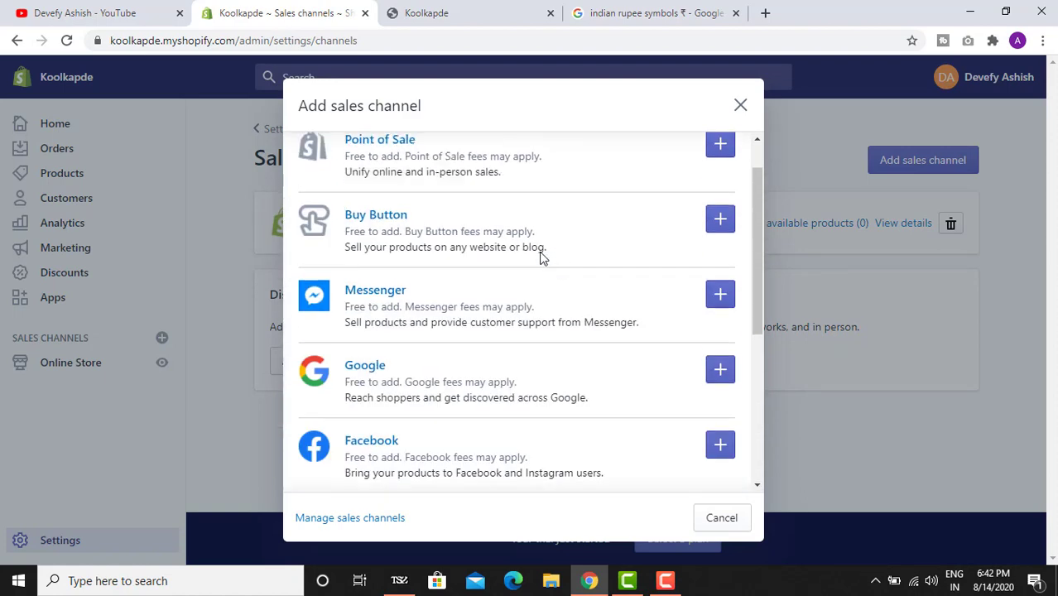
click(742, 106)
click(273, 130)
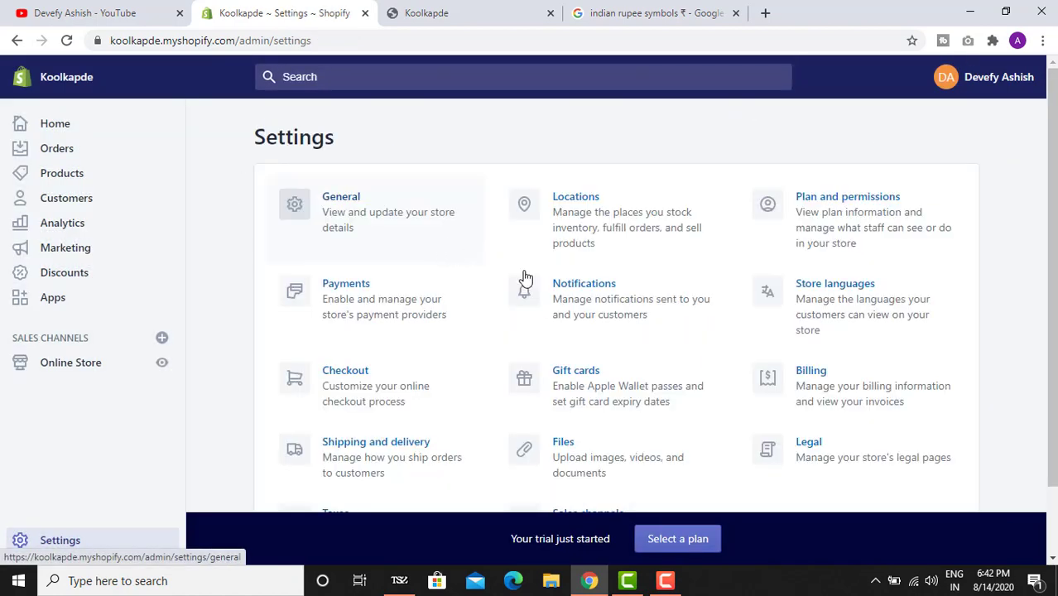
scroll(649, 426, down, 2)
scroll(491, 407, up, 1)
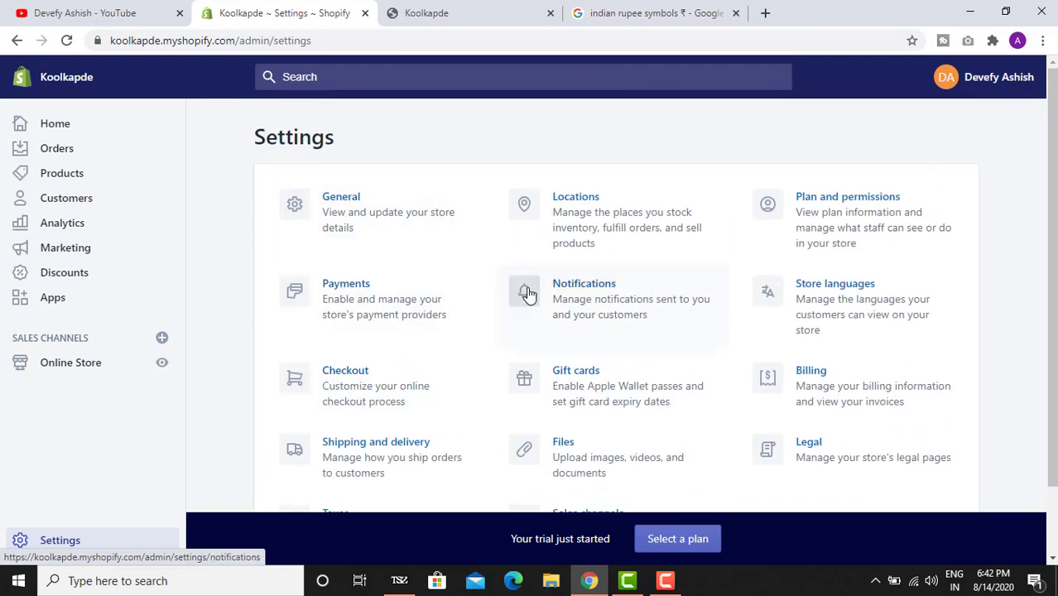
click(420, 14)
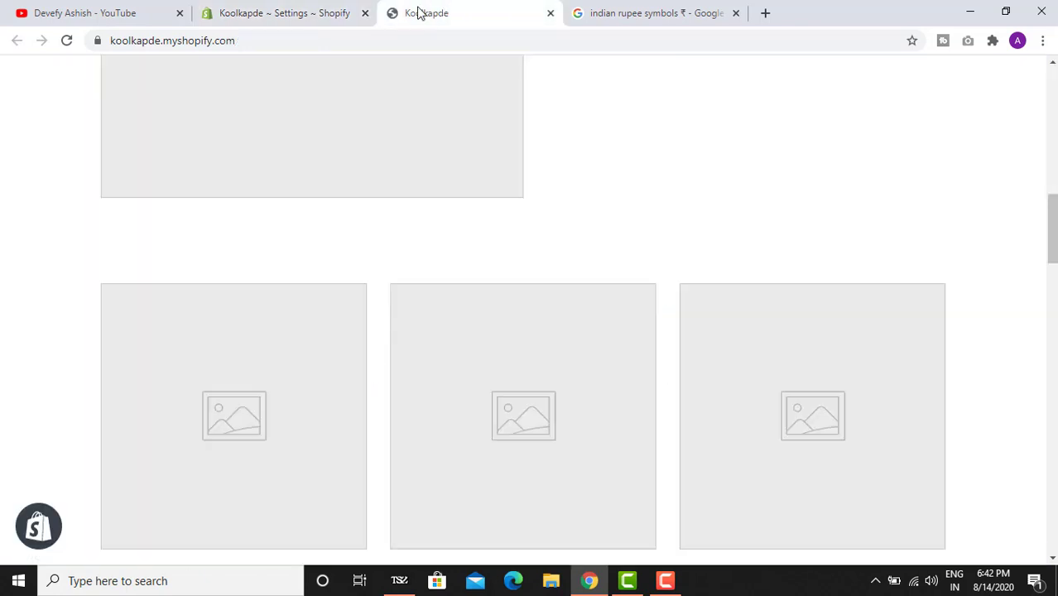
click(64, 41)
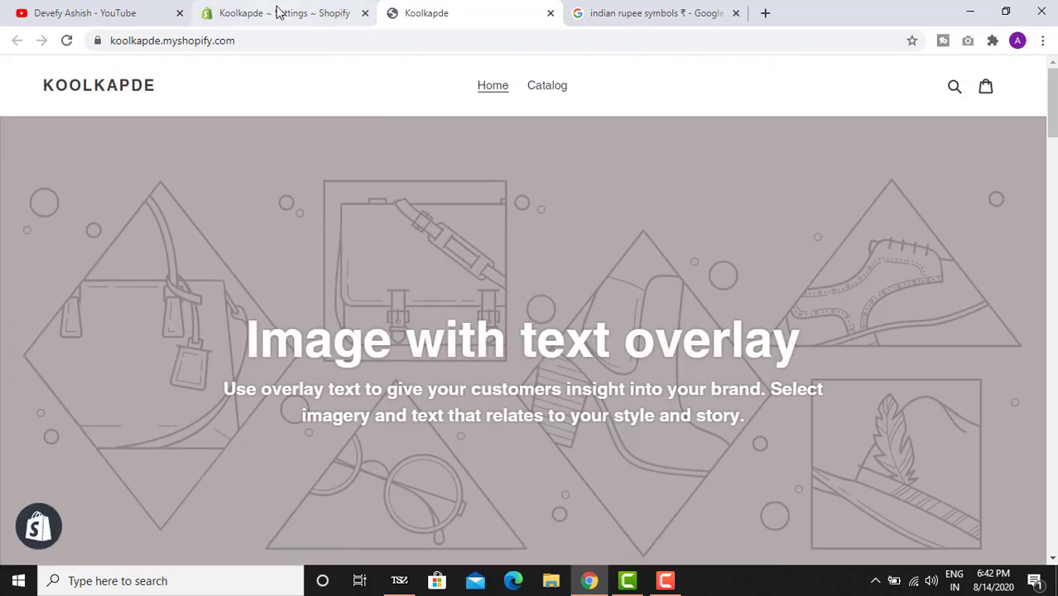
click(321, 11)
click(422, 11)
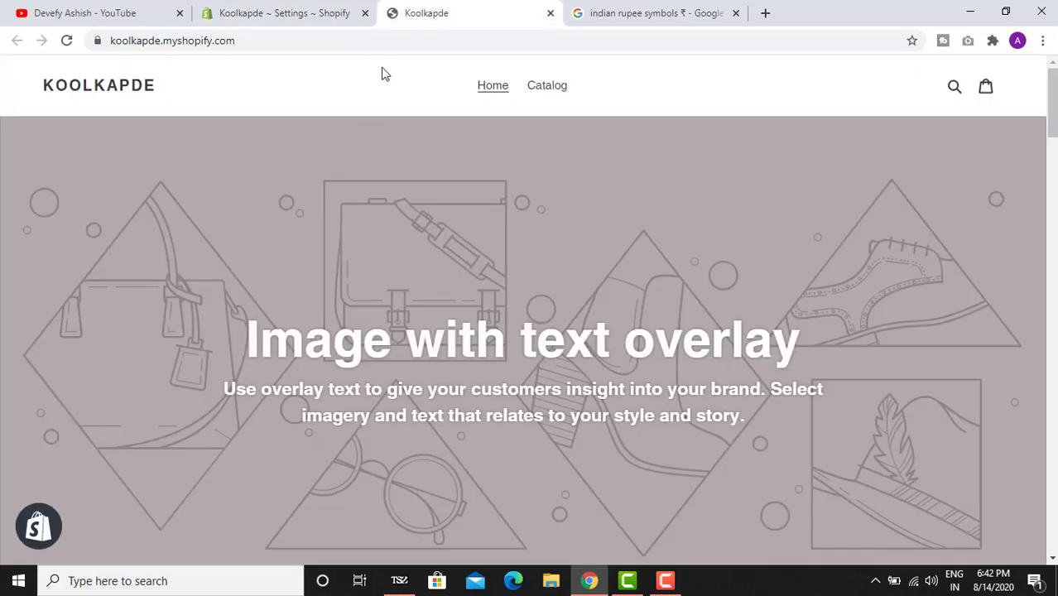
click(284, 11)
click(434, 10)
drag(1053, 109, 1053, 531)
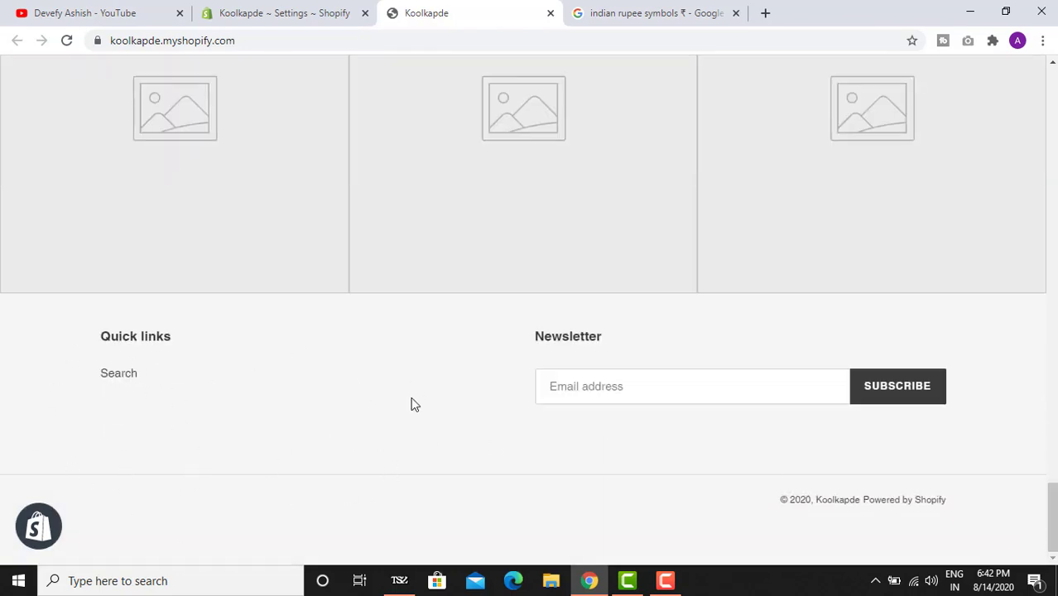
drag(1053, 517, 1040, 545)
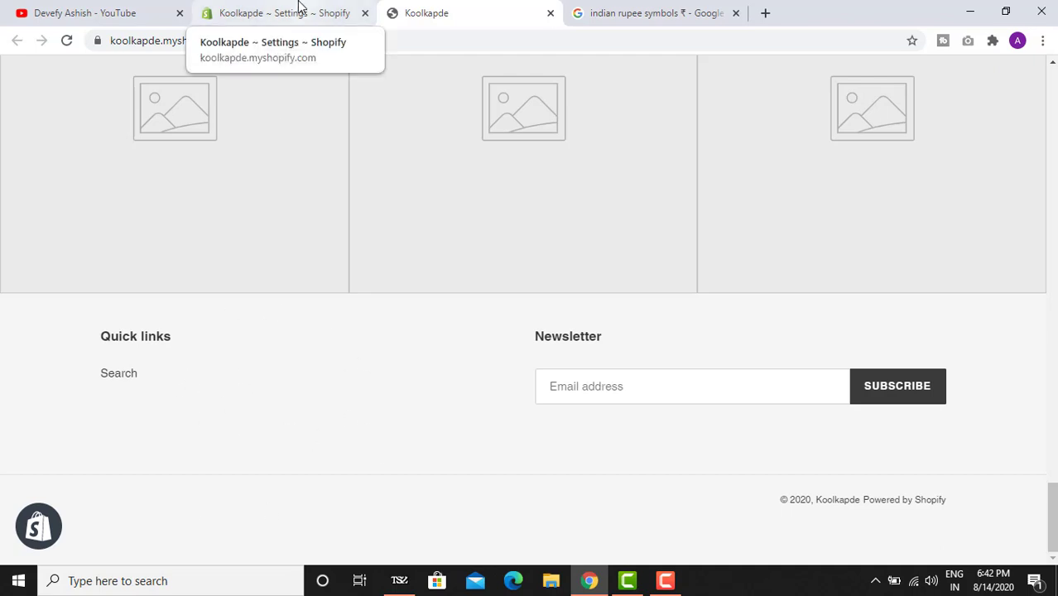
click(300, 10)
click(389, 10)
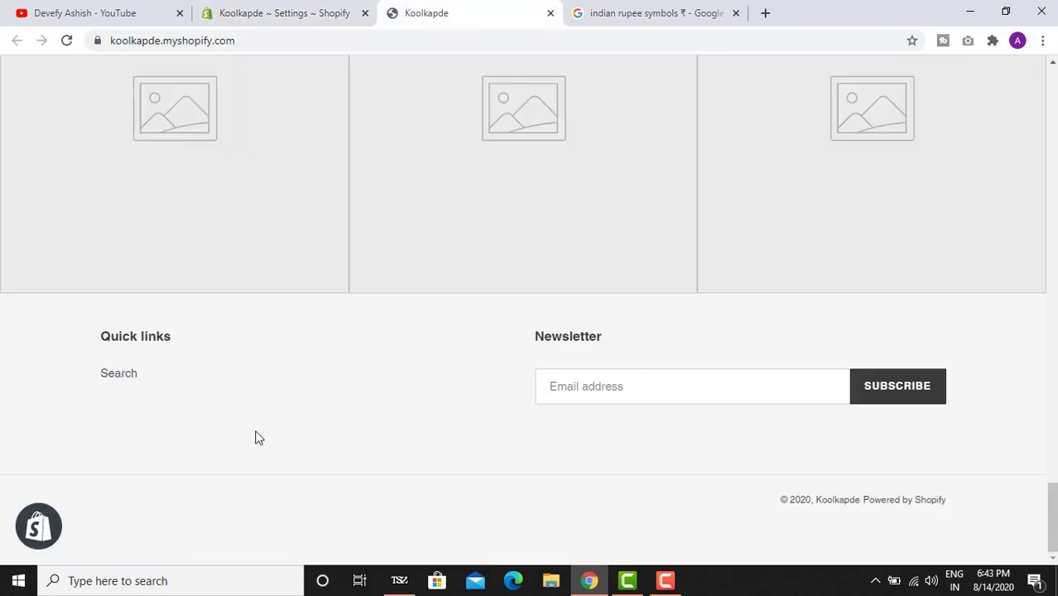
click(265, 12)
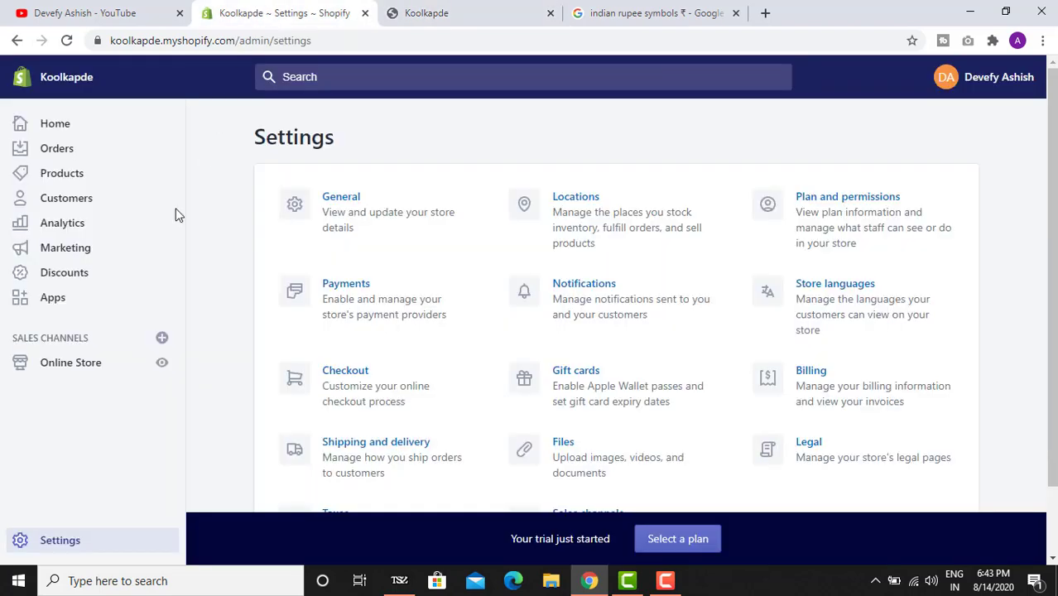
- Go to the Online Store channel and open its Navigation menus page
click(83, 364)
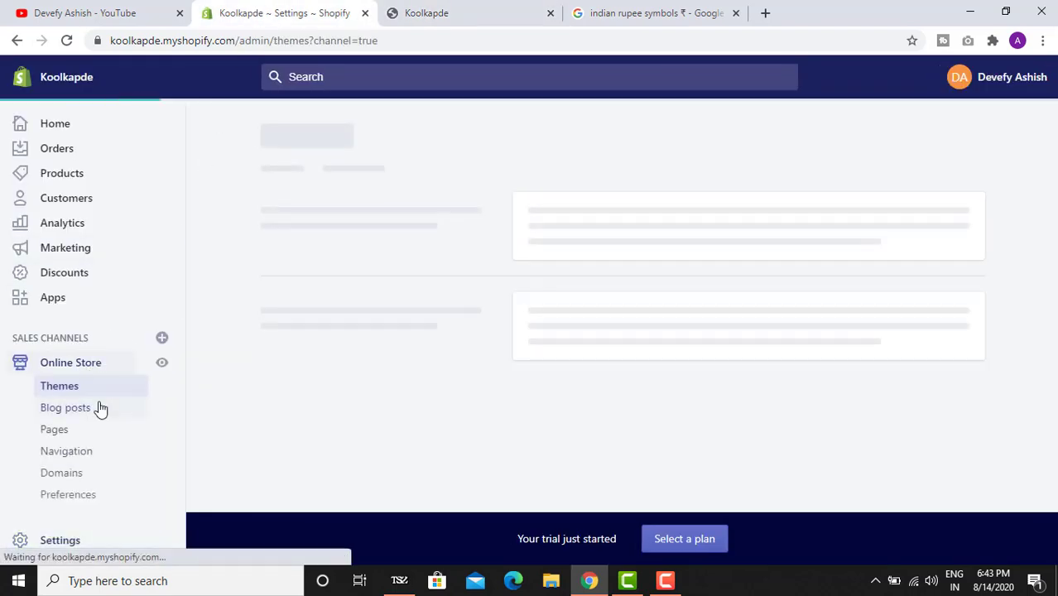
click(89, 460)
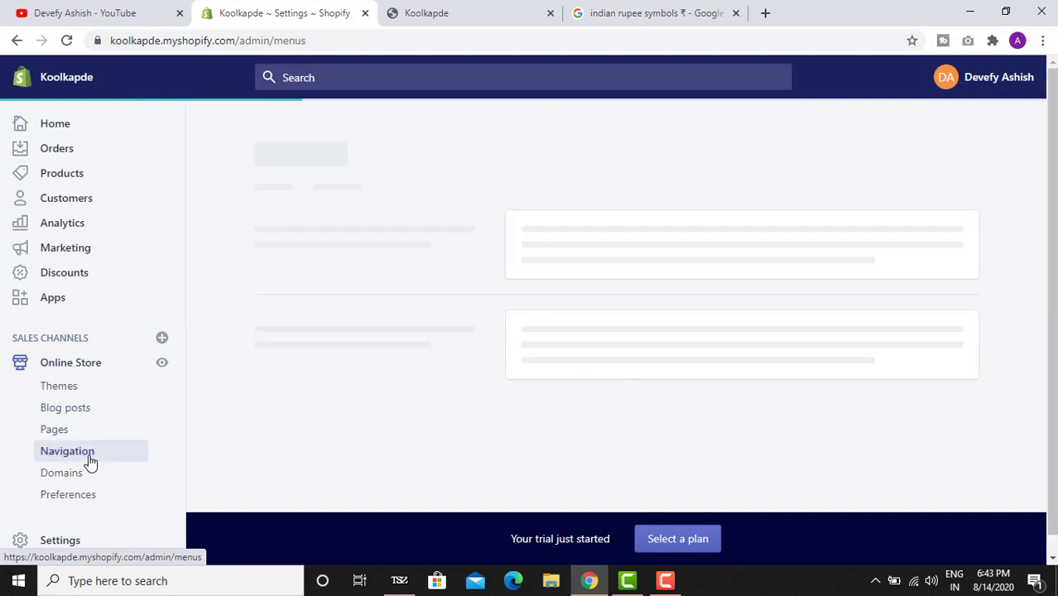
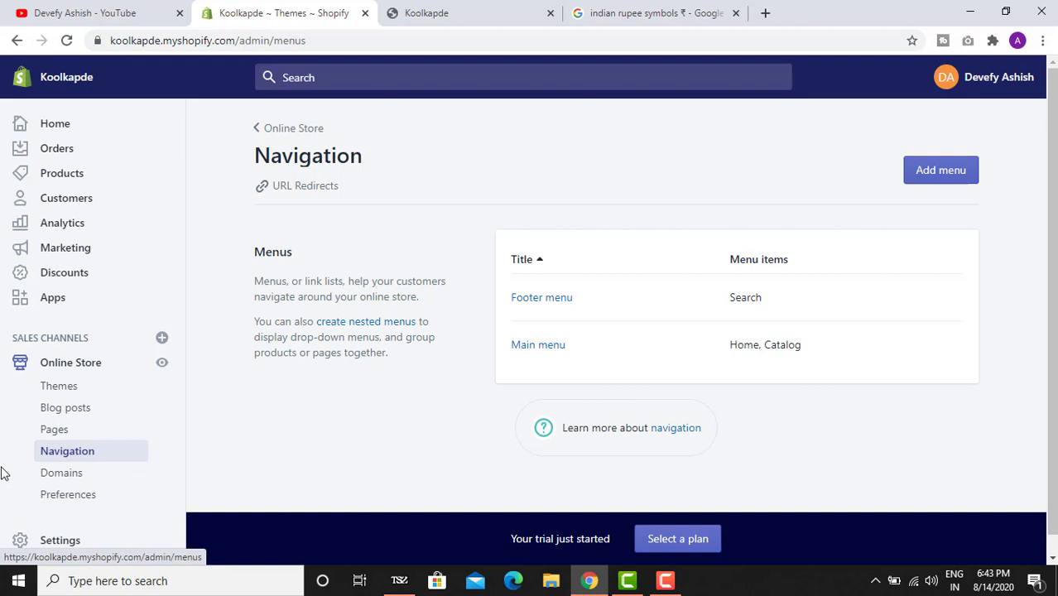
- Compare the live storefront's footer links with the admin navigation menus
click(486, 7)
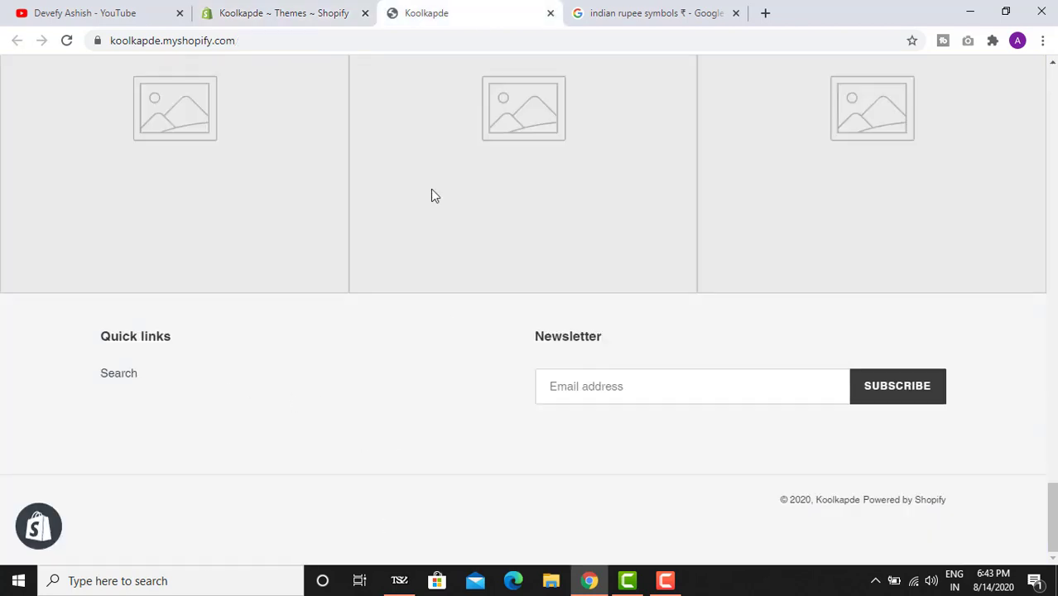
click(319, 8)
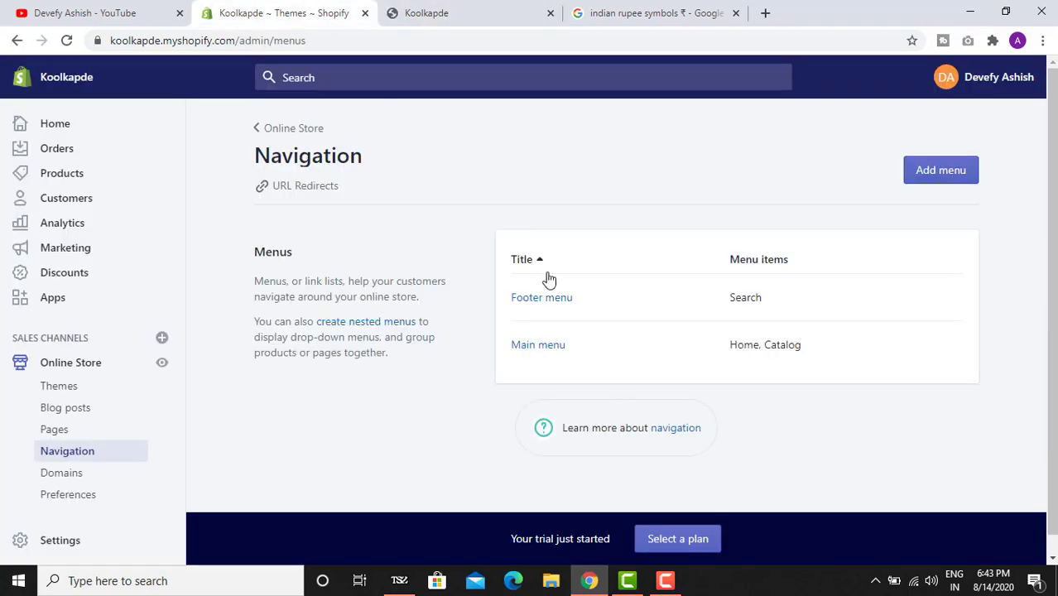
click(414, 10)
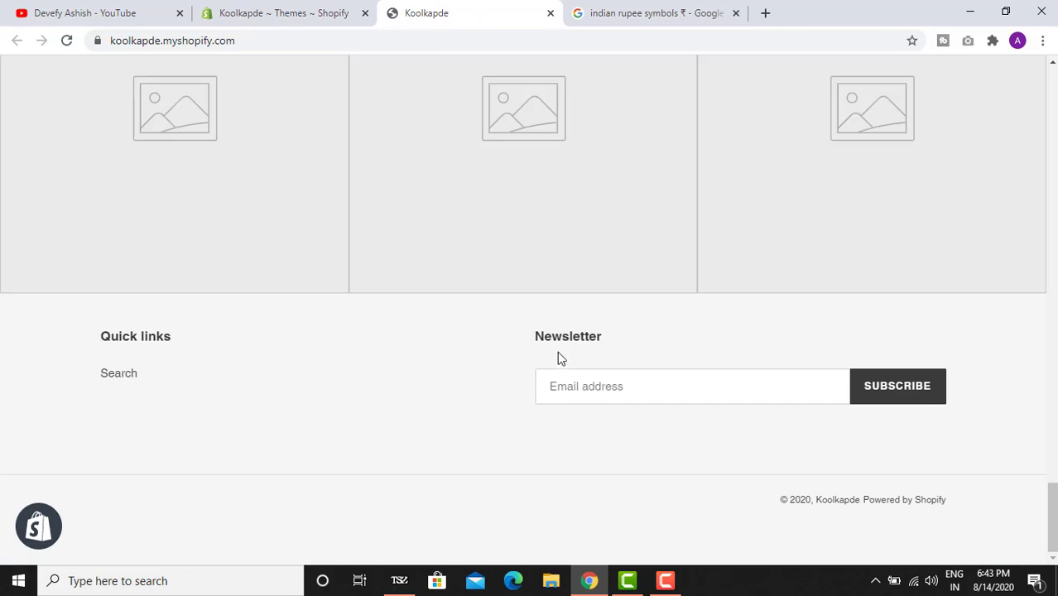
click(337, 7)
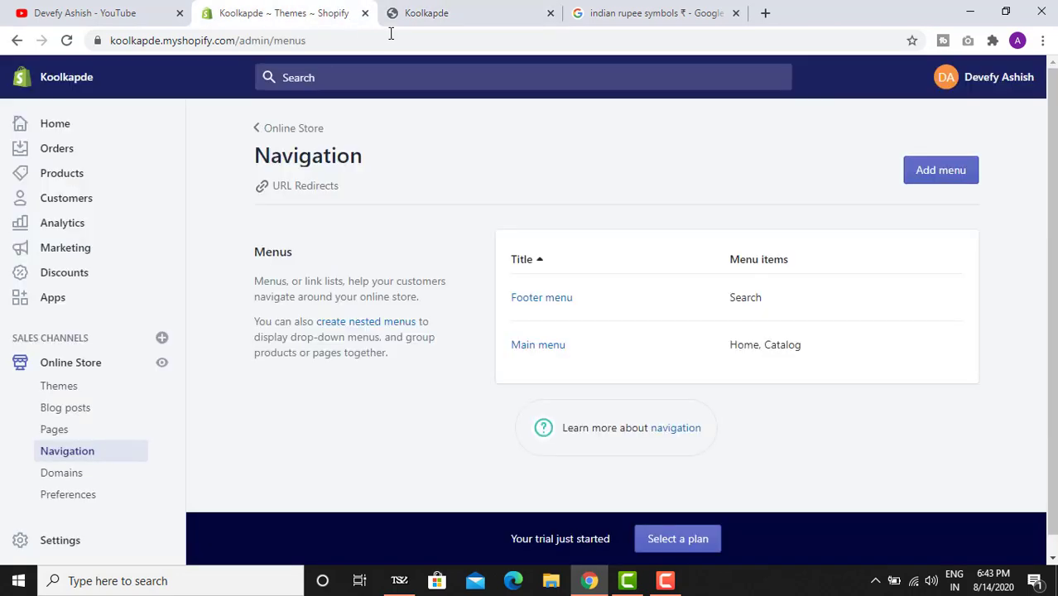
click(487, 13)
click(305, 8)
- Review the current Debut theme and browse Shopify's free themes gallery
click(76, 384)
scroll(580, 298, down, 2)
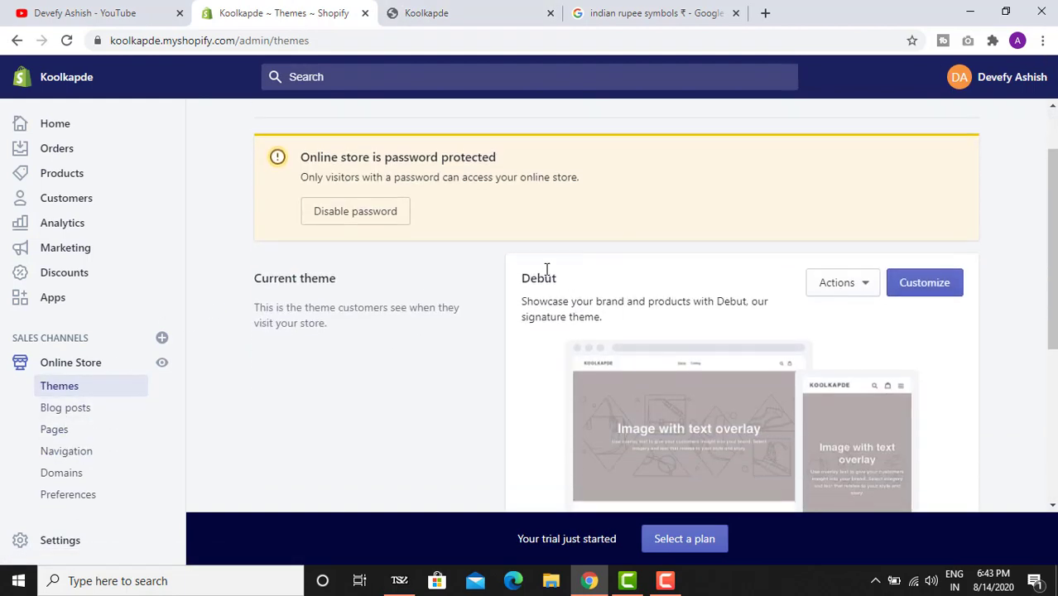
drag(524, 276, 569, 284)
scroll(570, 284, down, 3)
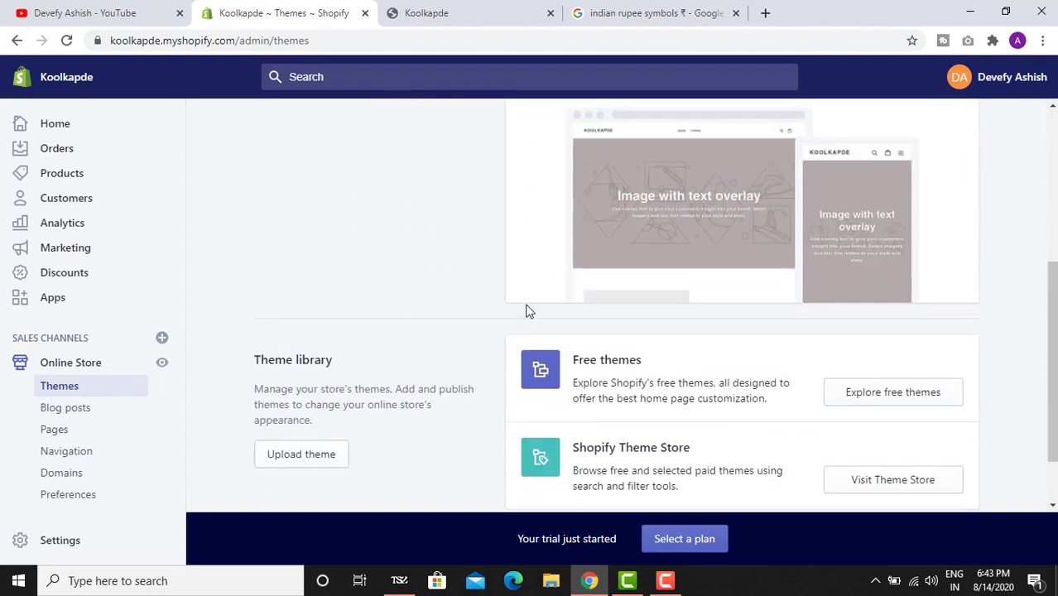
scroll(537, 302, down, 1)
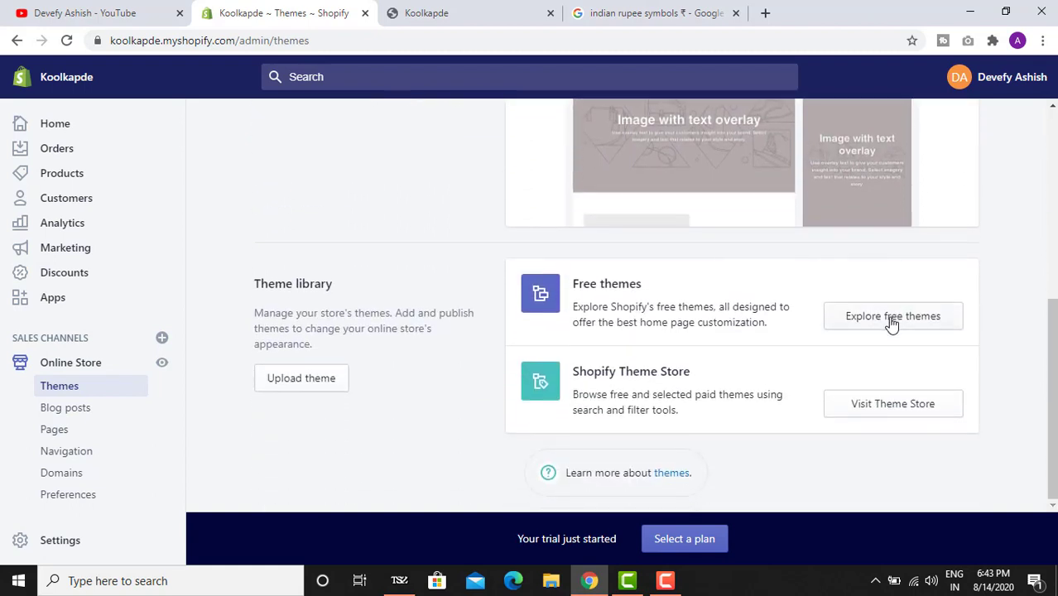
click(878, 319)
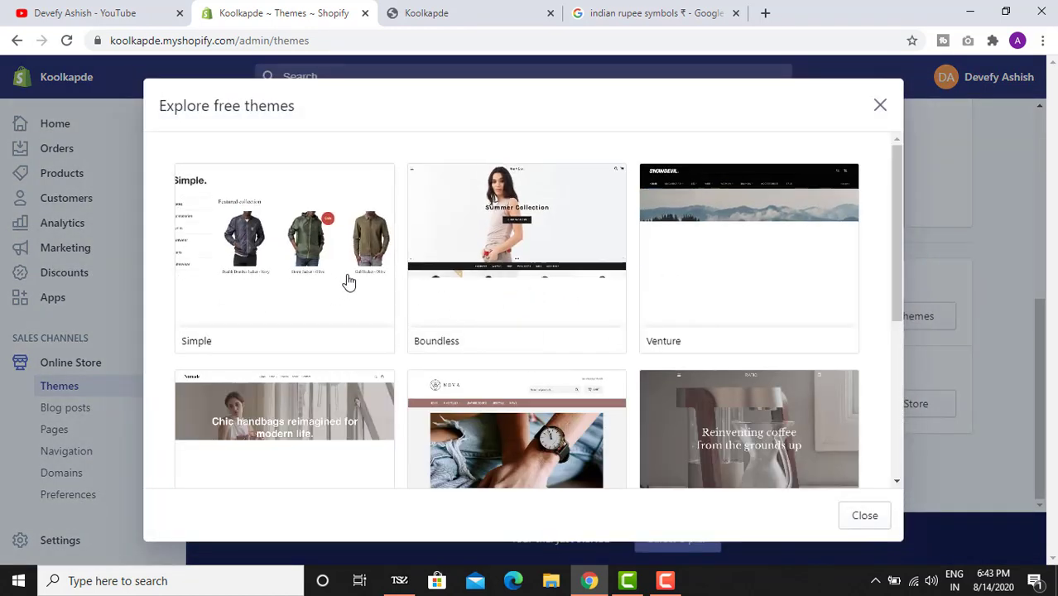
scroll(743, 307, down, 3)
scroll(392, 312, down, 2)
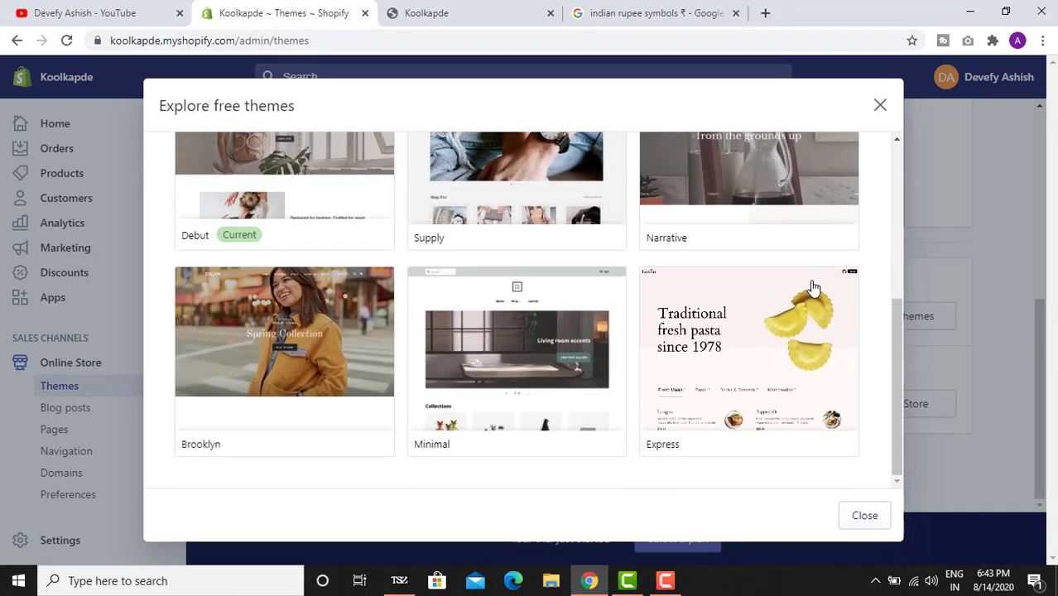
click(880, 105)
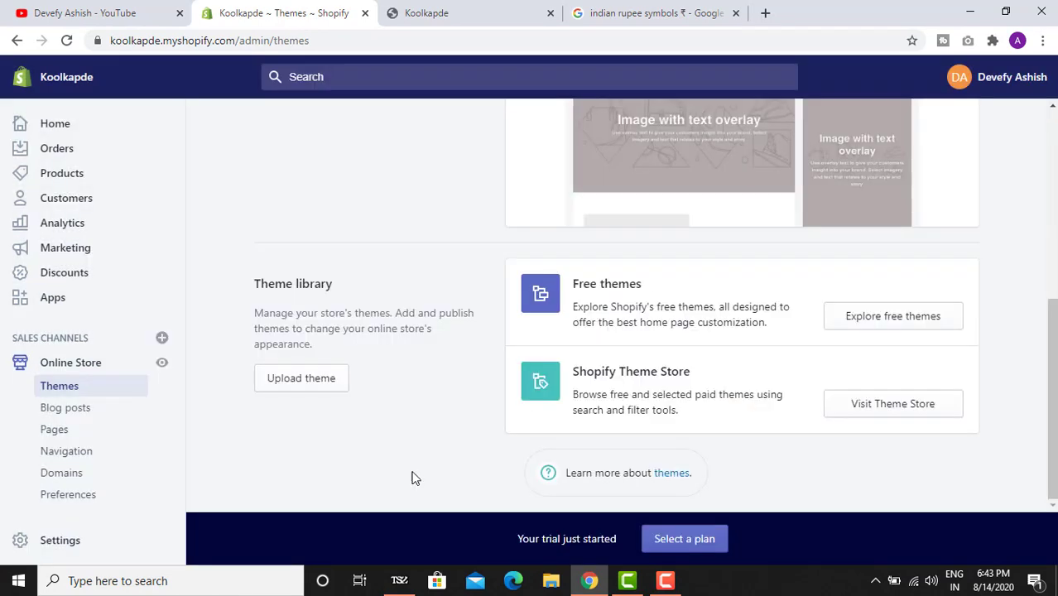
- Open the Footer menu and add a Privacy Policy link
click(97, 456)
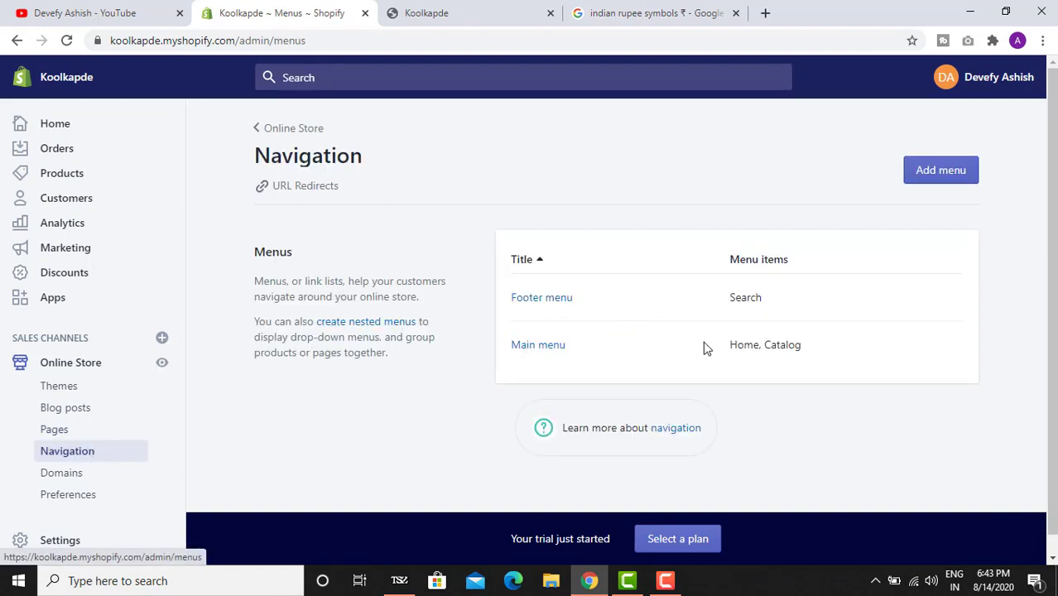
click(508, 23)
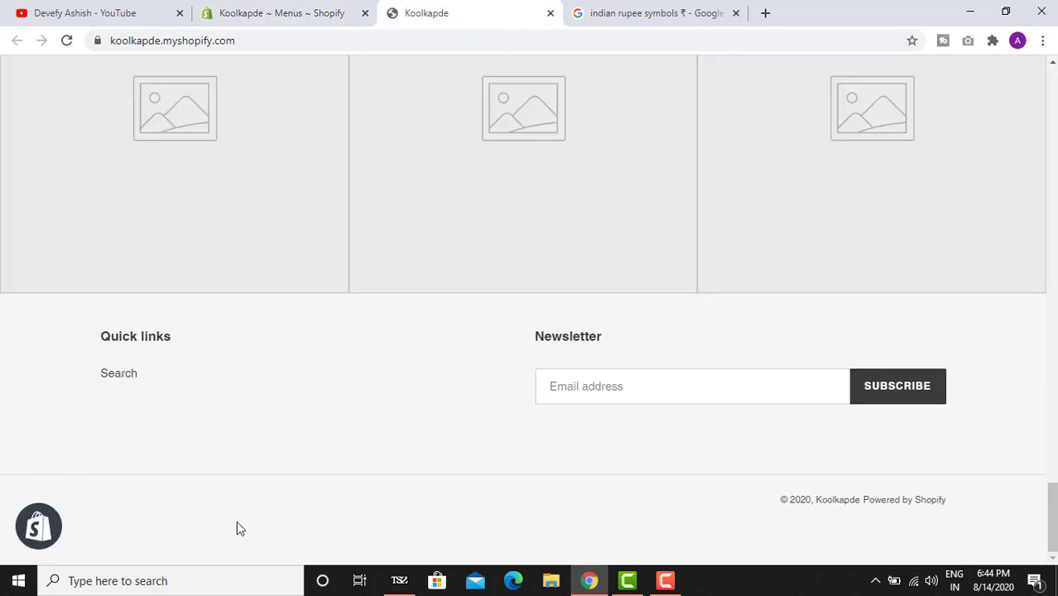
click(281, 12)
click(551, 299)
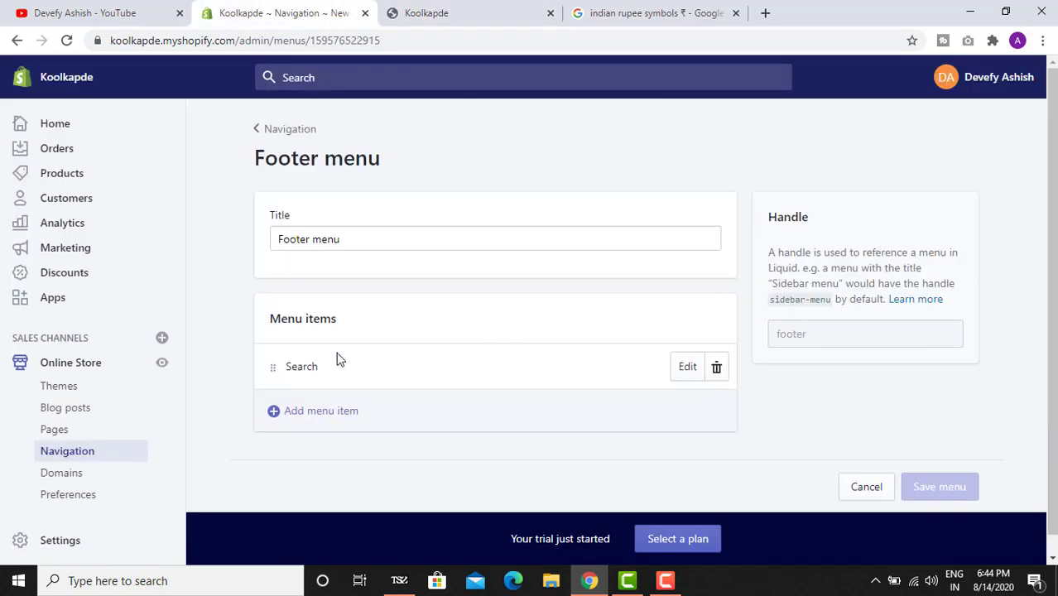
click(343, 418)
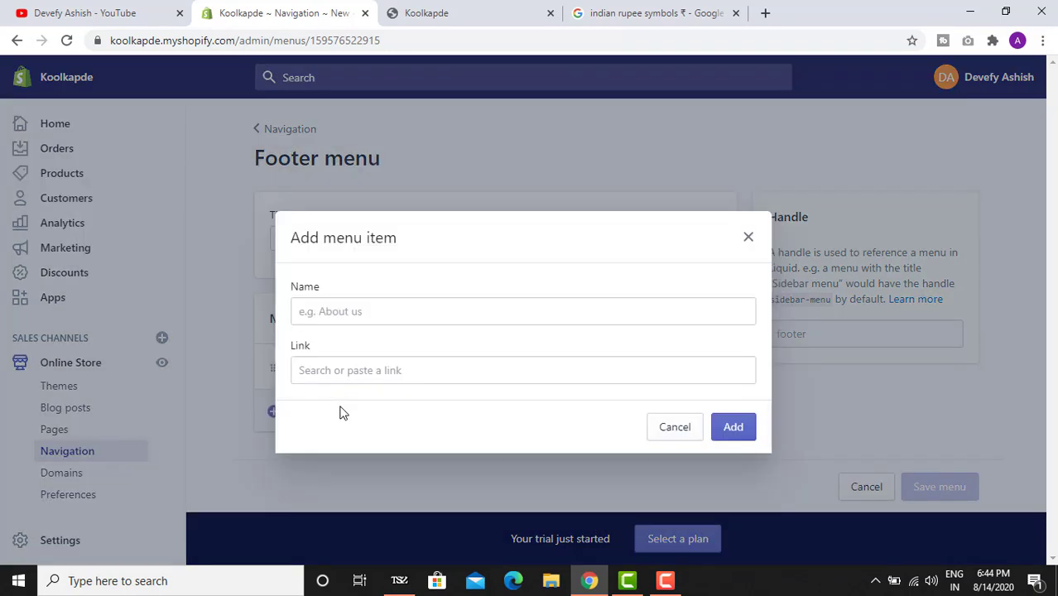
click(354, 362)
scroll(398, 308, down, 1)
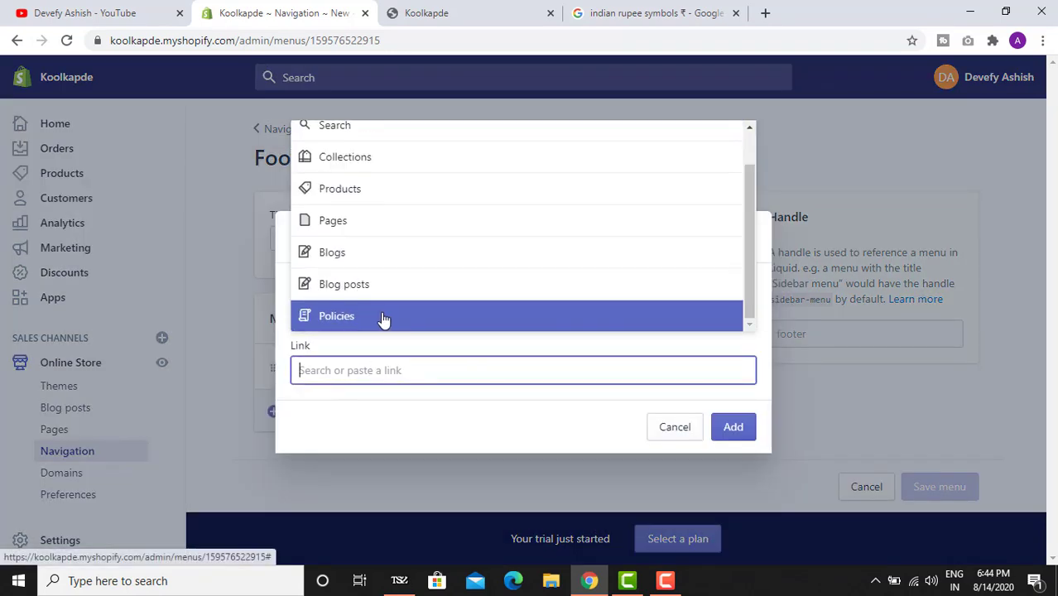
click(382, 318)
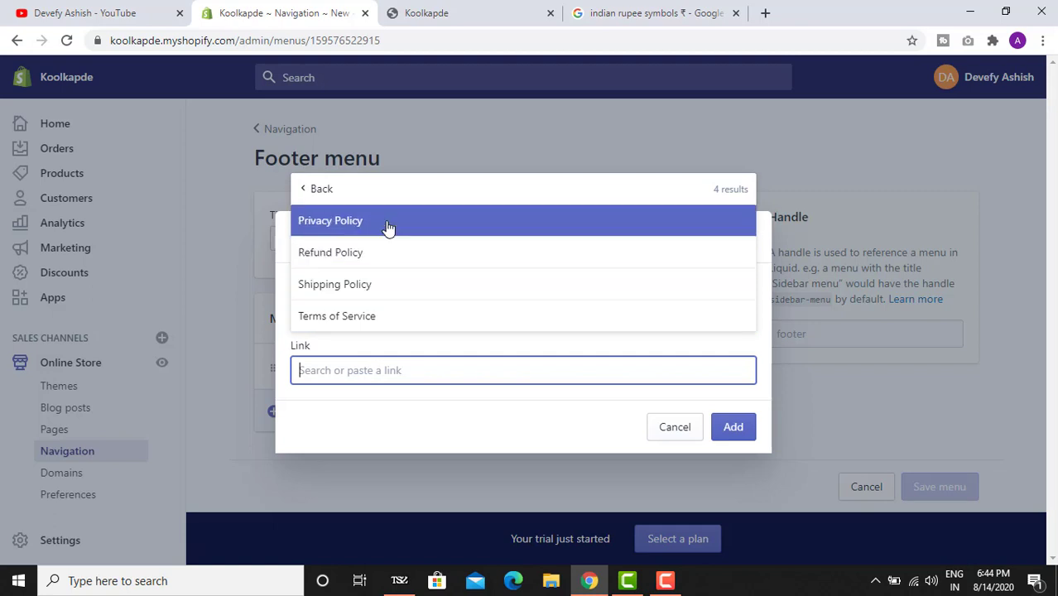
click(388, 221)
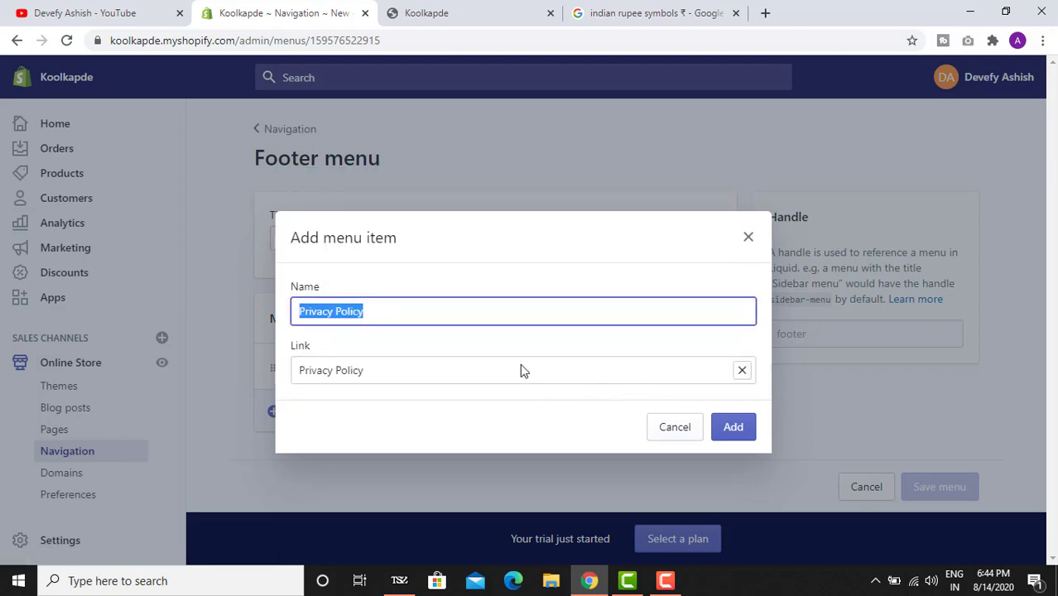
click(725, 436)
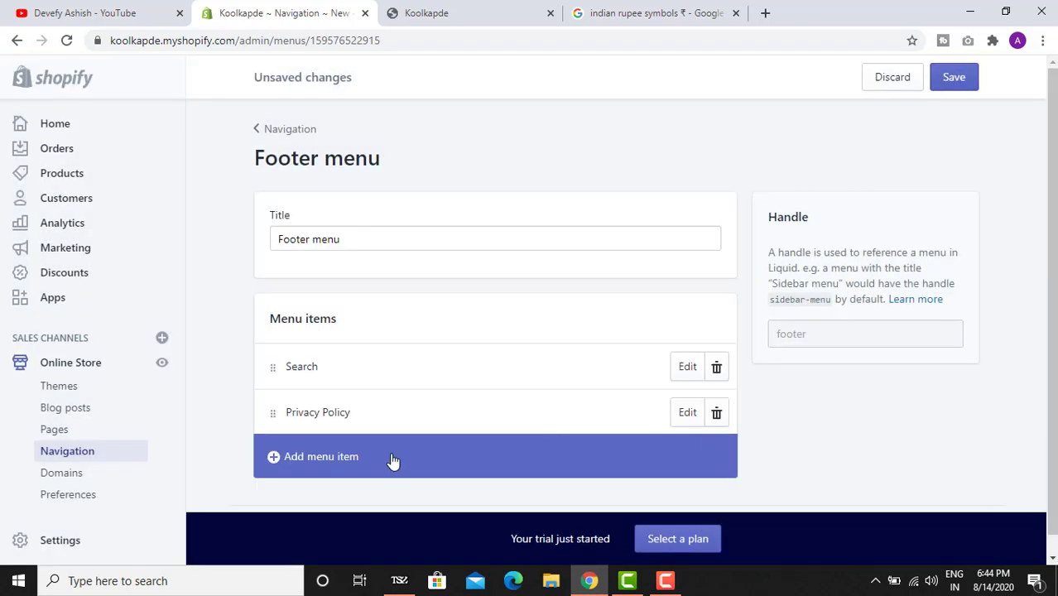
- Add a Refund Policy link to the Footer menu
click(392, 461)
click(359, 370)
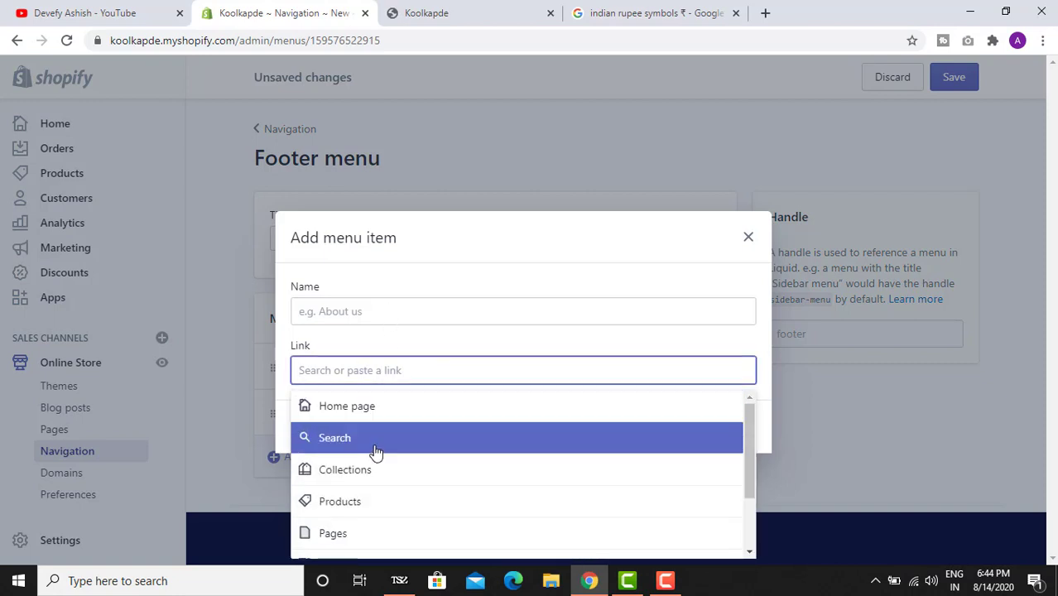
scroll(372, 480, down, 2)
click(370, 543)
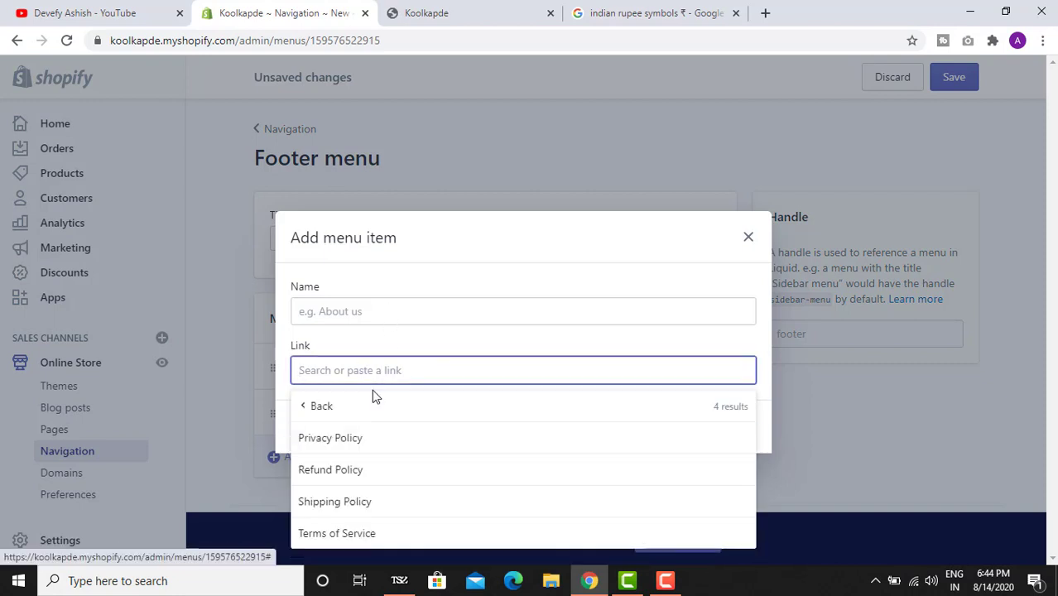
click(361, 470)
click(745, 426)
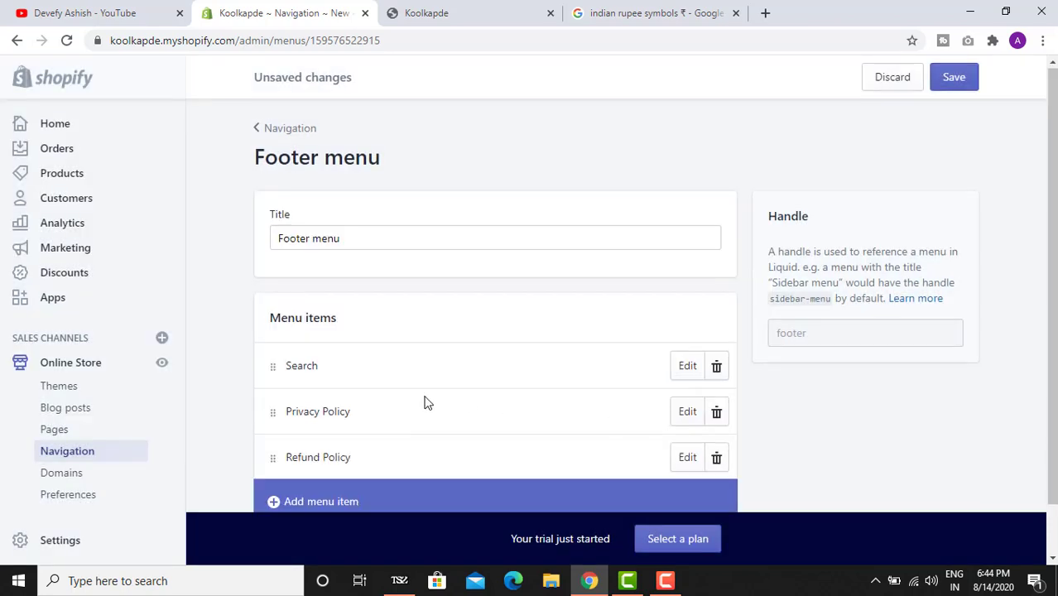
- Add a Shipping Policy link to the footer and save the menu
scroll(414, 414, down, 1)
click(348, 446)
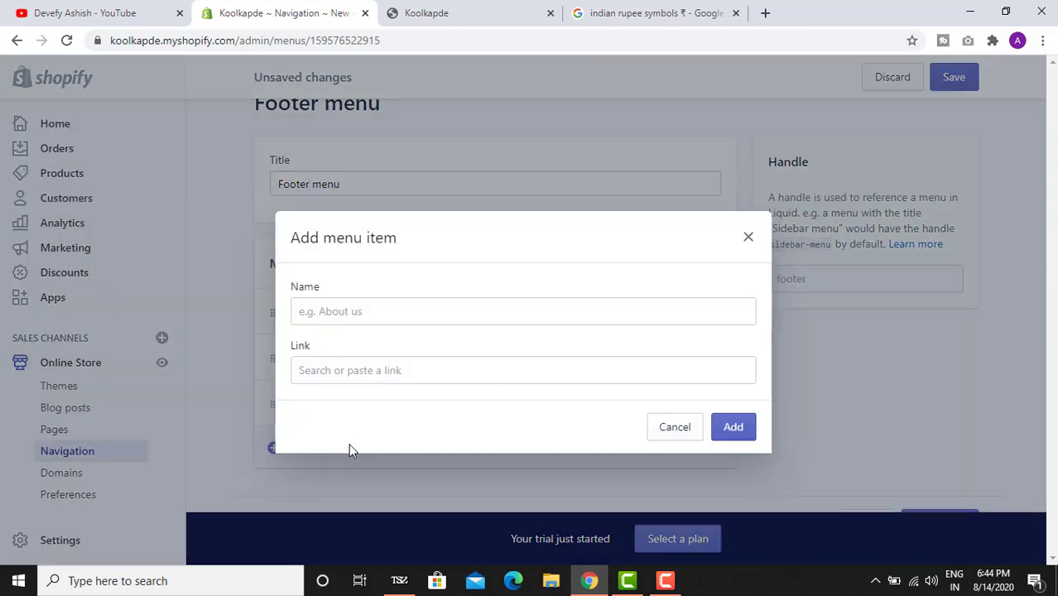
click(347, 367)
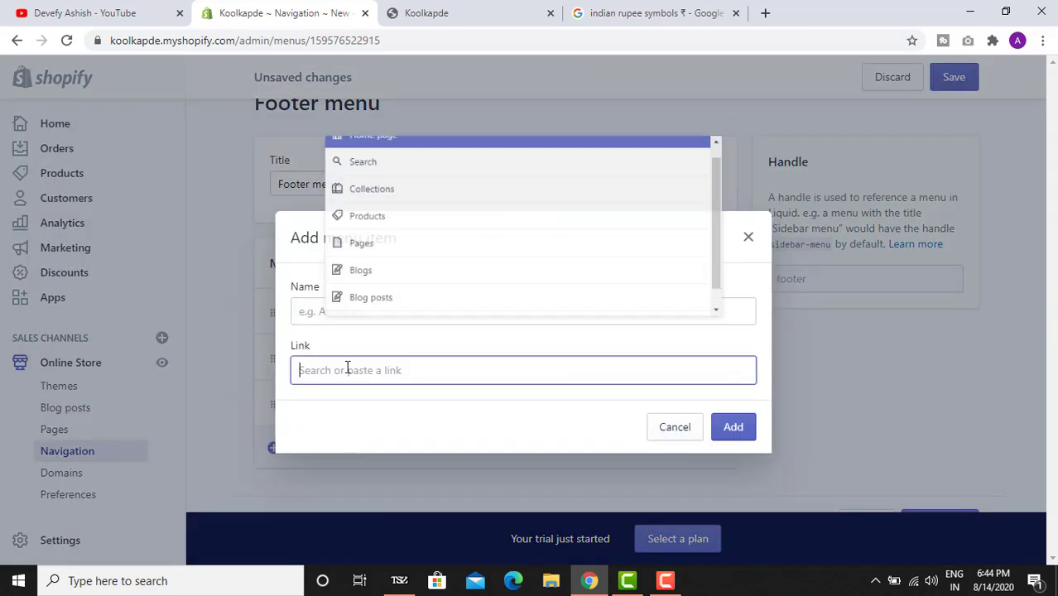
scroll(381, 292, down, 1)
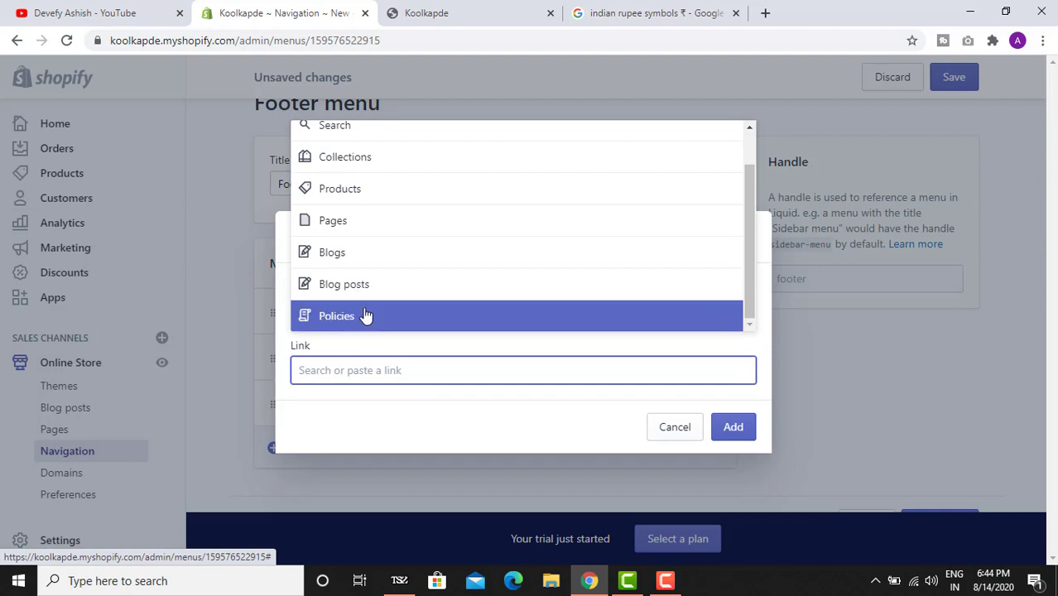
click(365, 315)
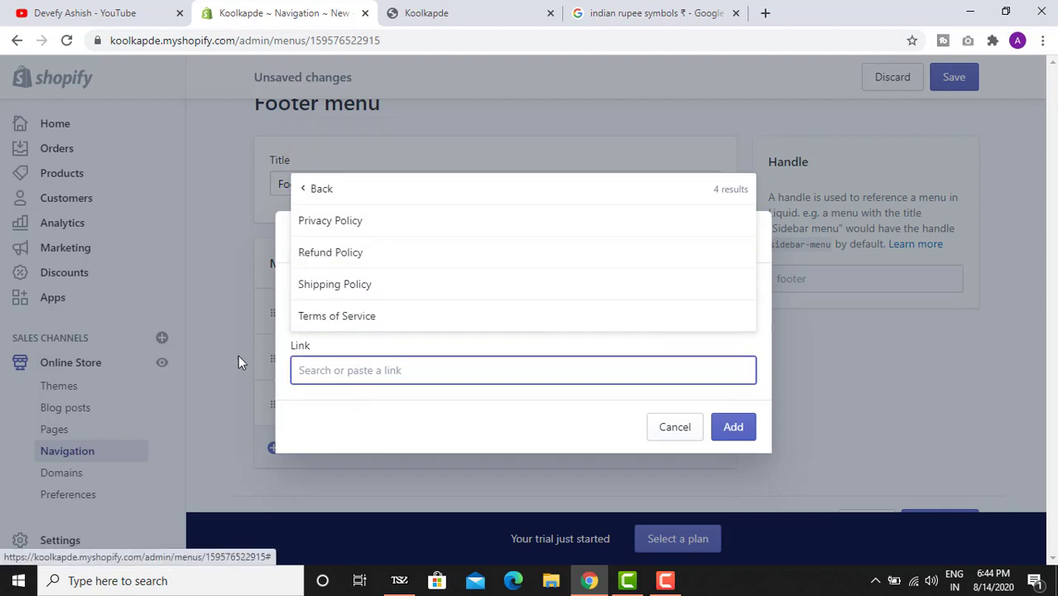
click(372, 289)
click(734, 426)
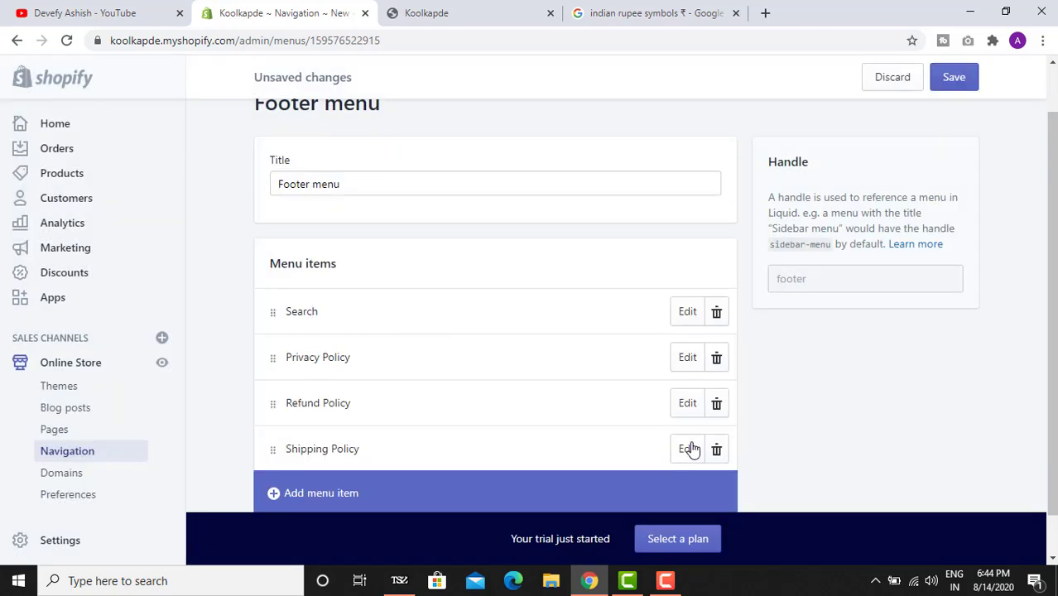
scroll(1035, 174, up, 1)
click(954, 77)
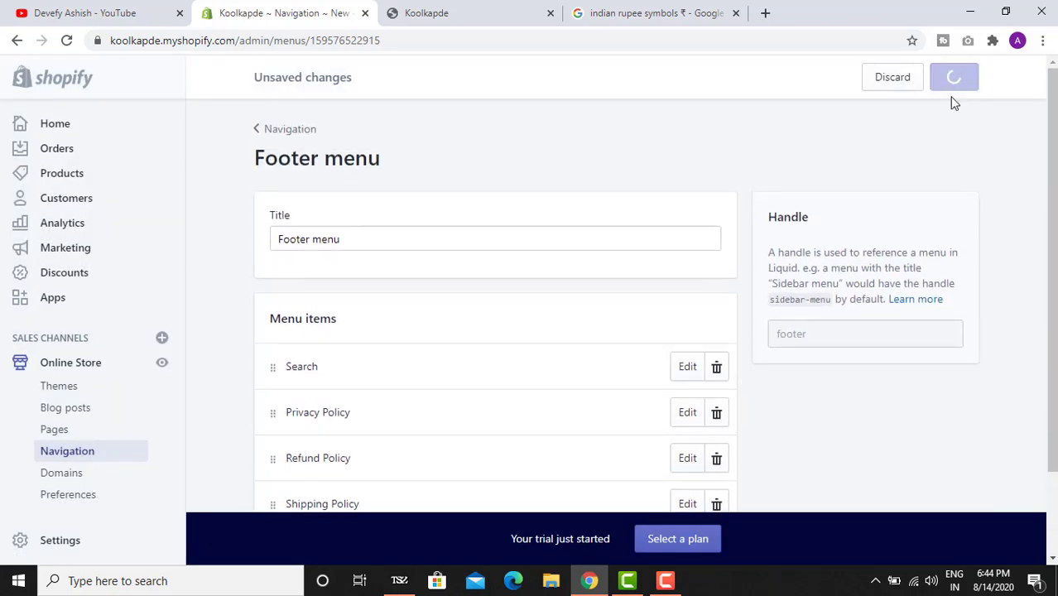
- Reload the storefront to confirm the new footer links, then go to Pages
click(426, 12)
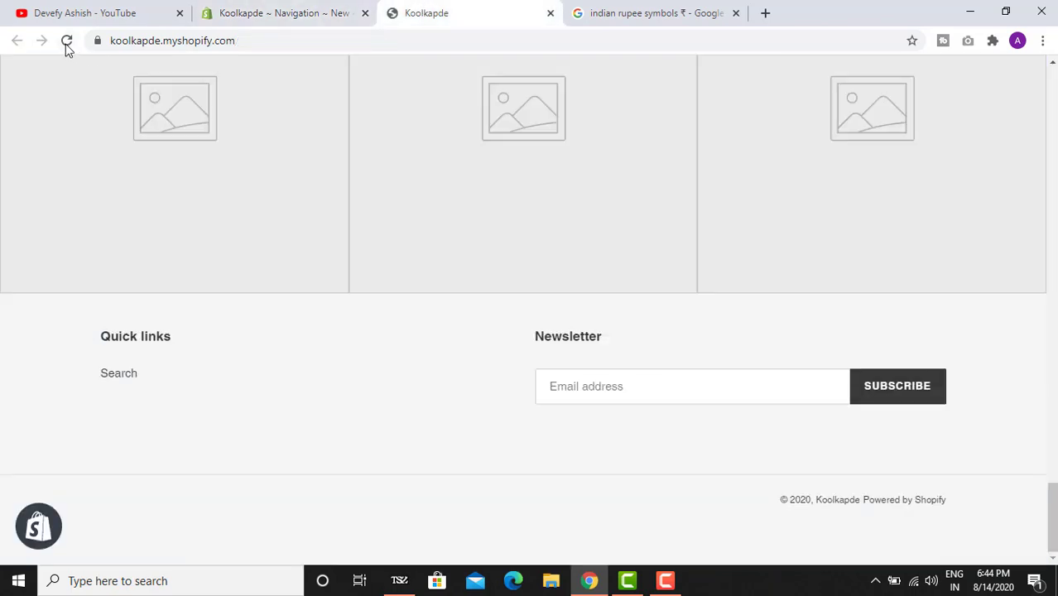
click(66, 41)
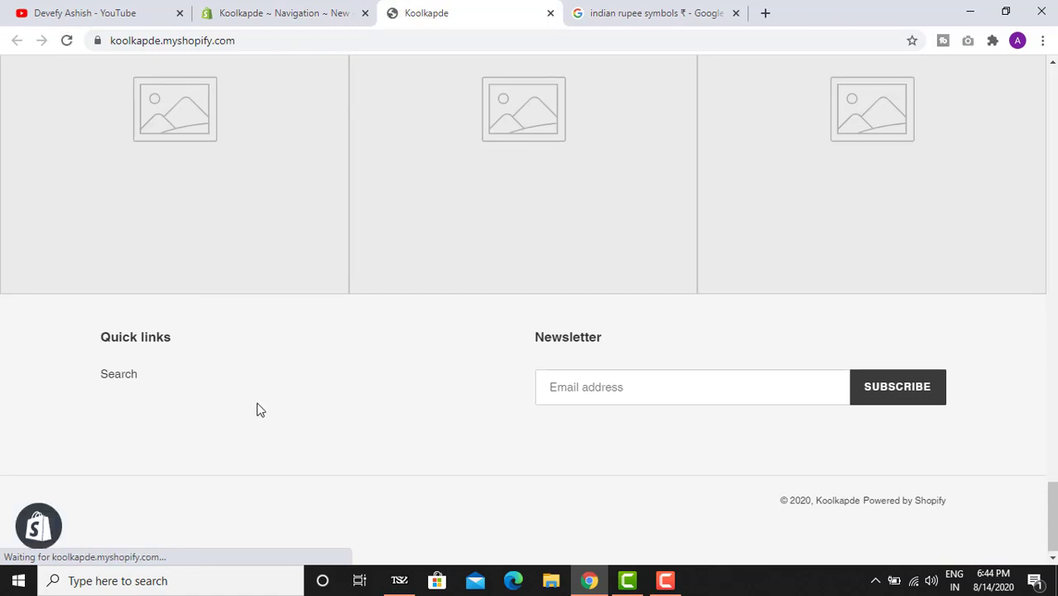
click(244, 10)
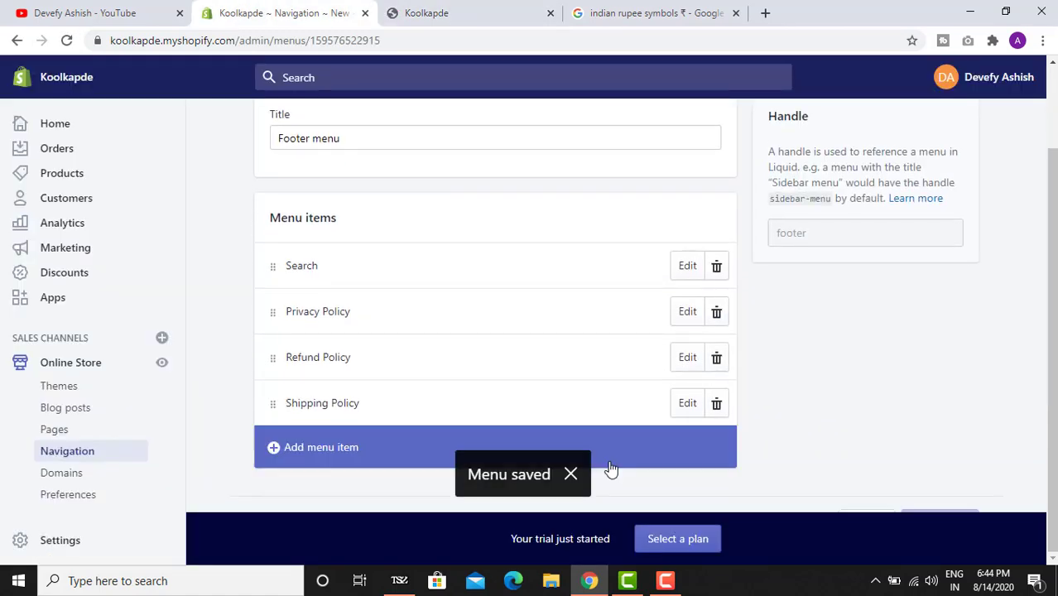
key(ctrl+Tab)
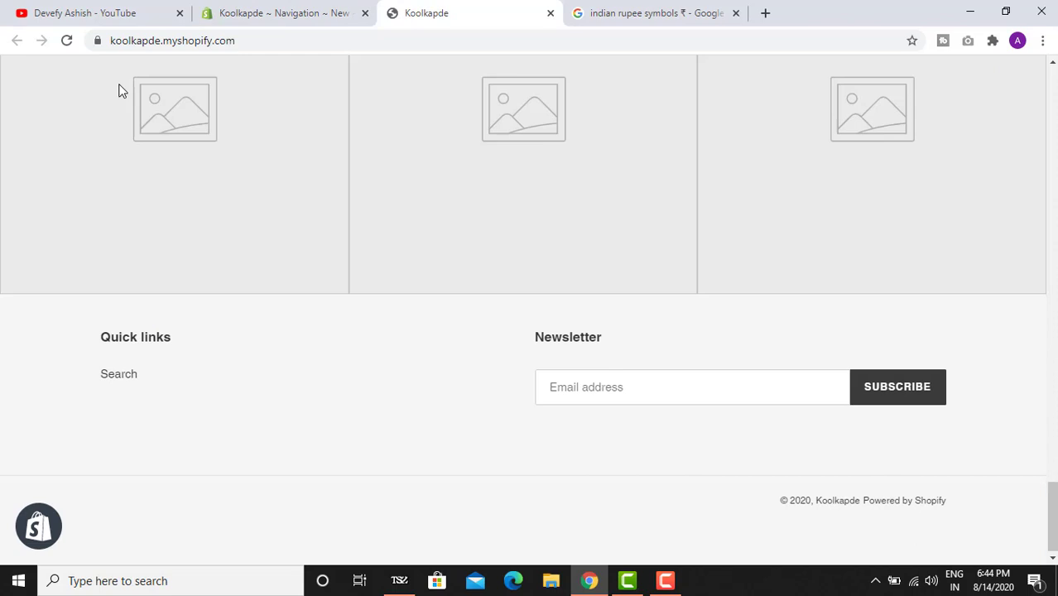
click(67, 41)
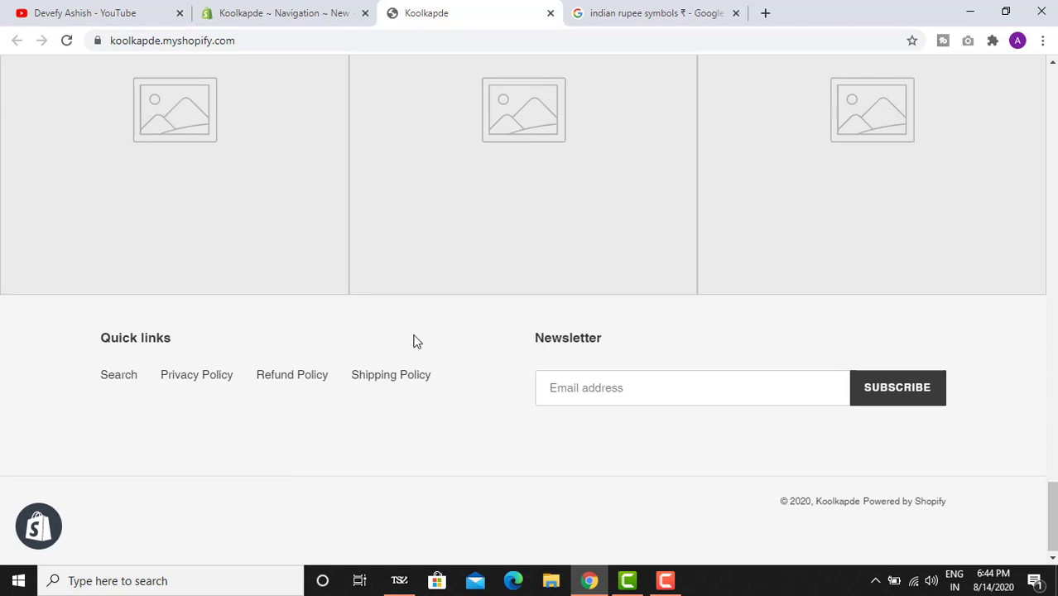
click(238, 10)
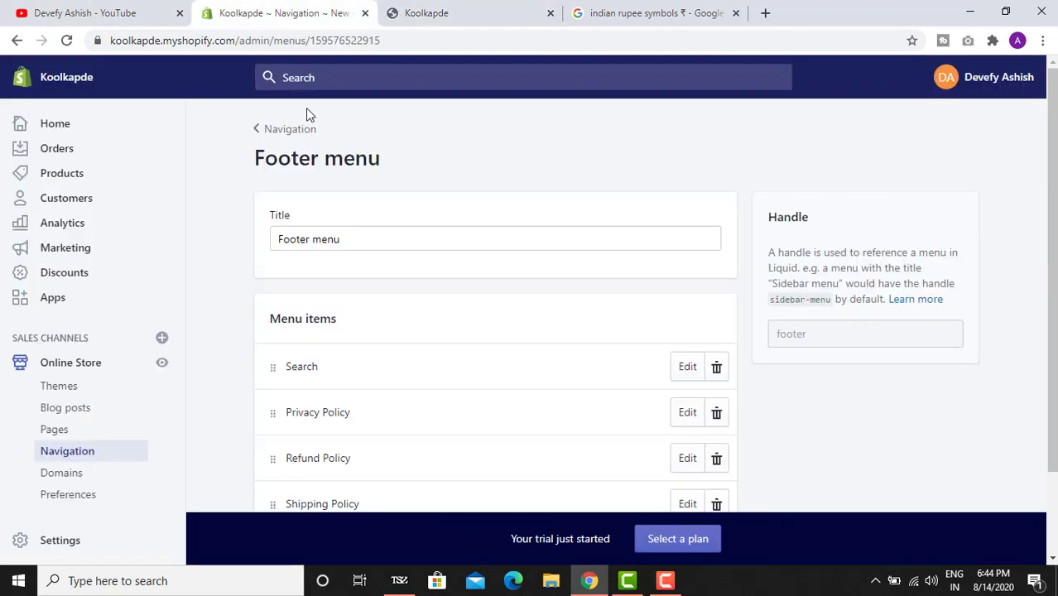
scroll(480, 331, down, 1)
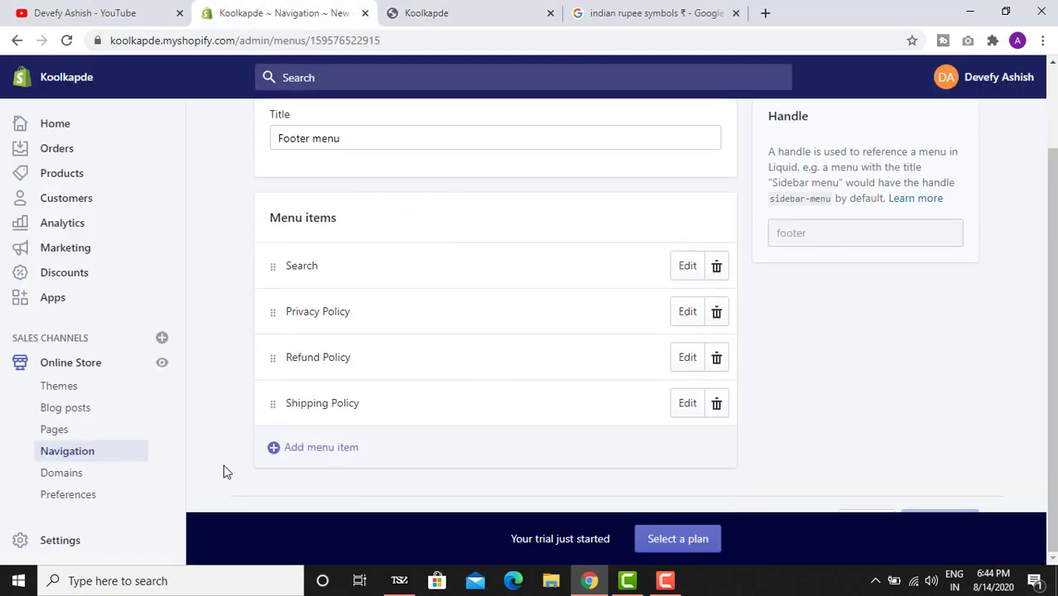
click(58, 428)
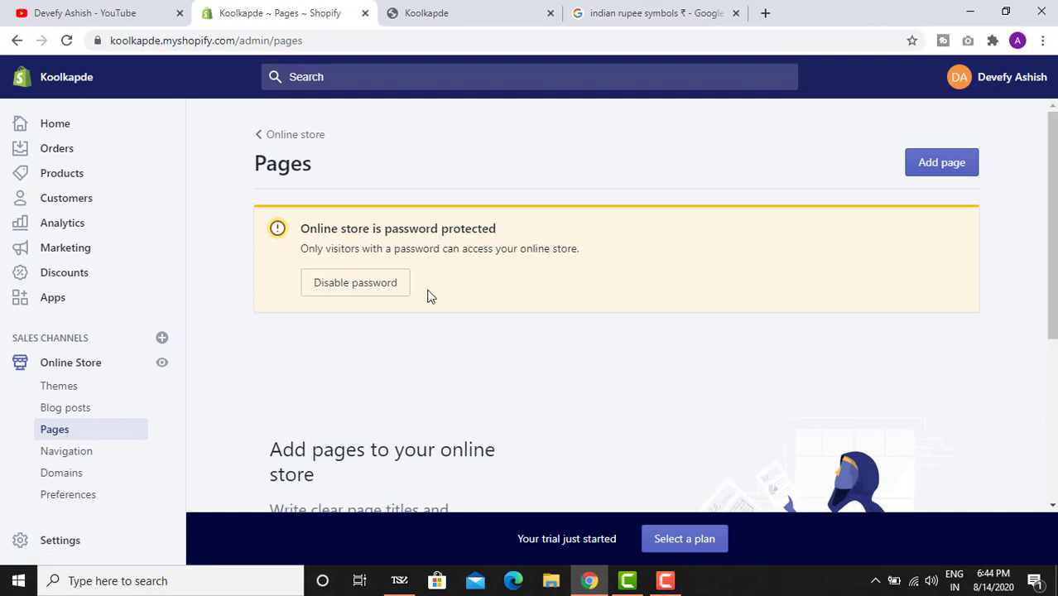
- Start a new page and type 'About' as its title
scroll(439, 289, down, 2)
scroll(703, 215, up, 2)
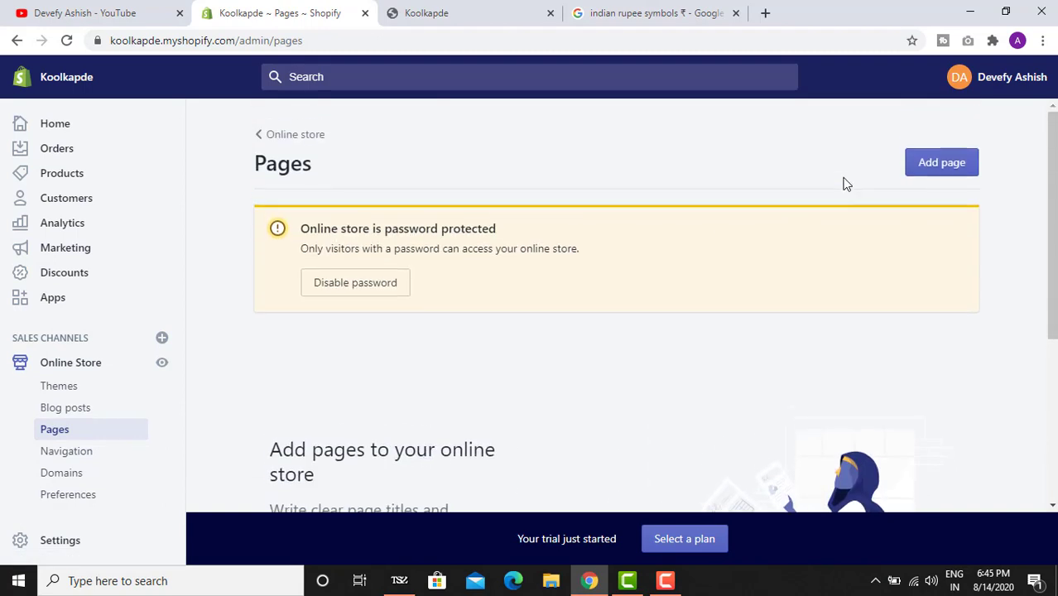
click(941, 169)
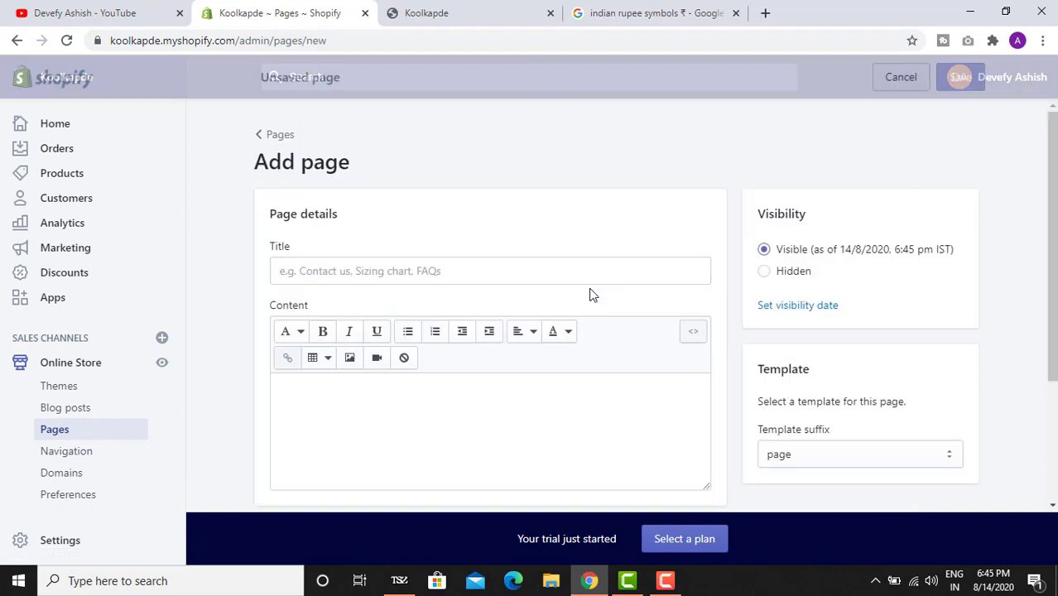
click(453, 266)
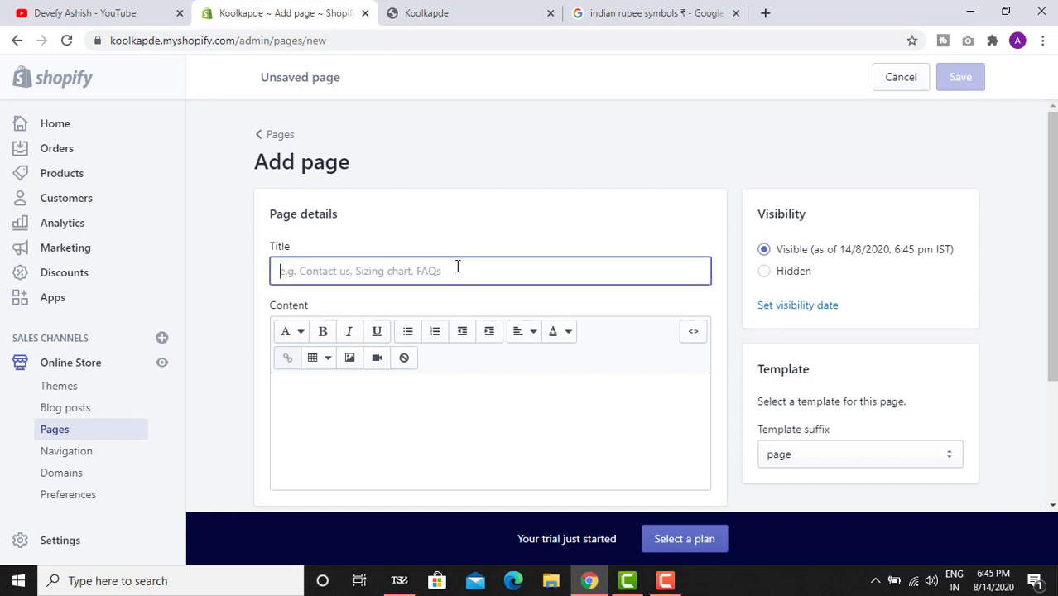
scroll(440, 289, down, 1)
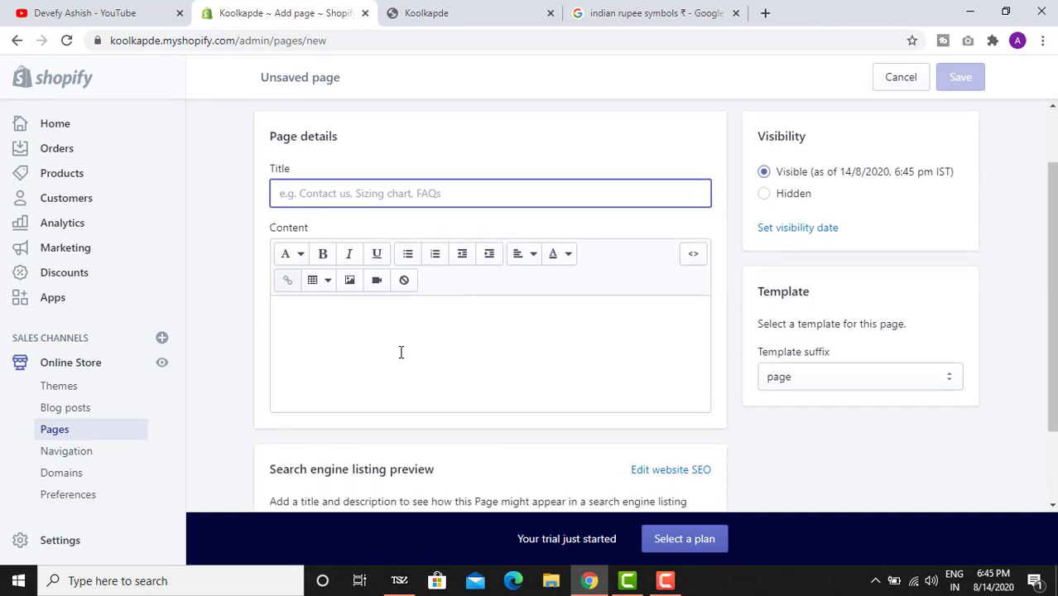
click(406, 313)
click(406, 183)
text(About Us)
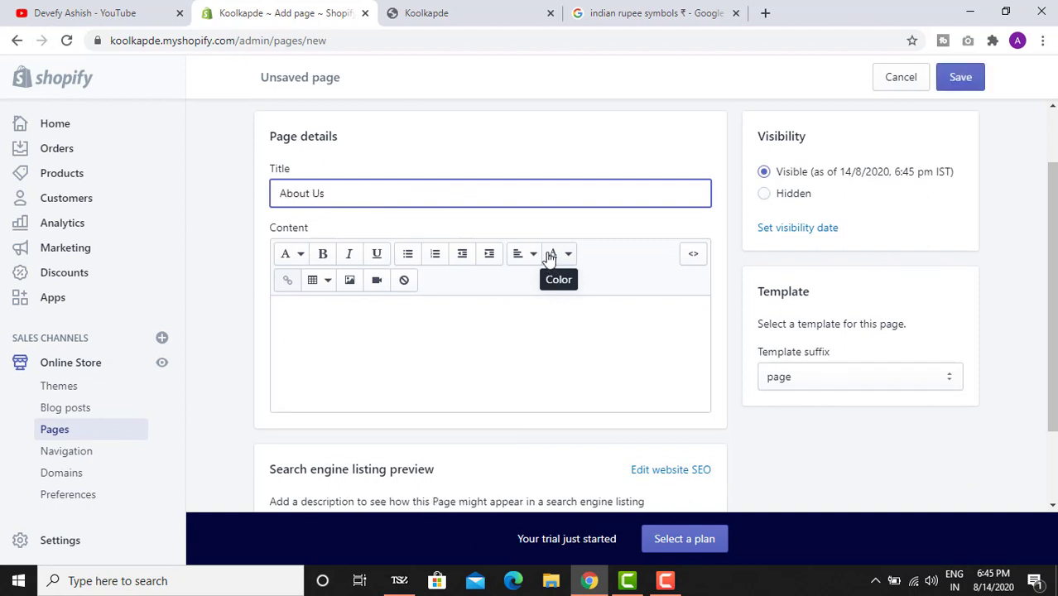
click(764, 10)
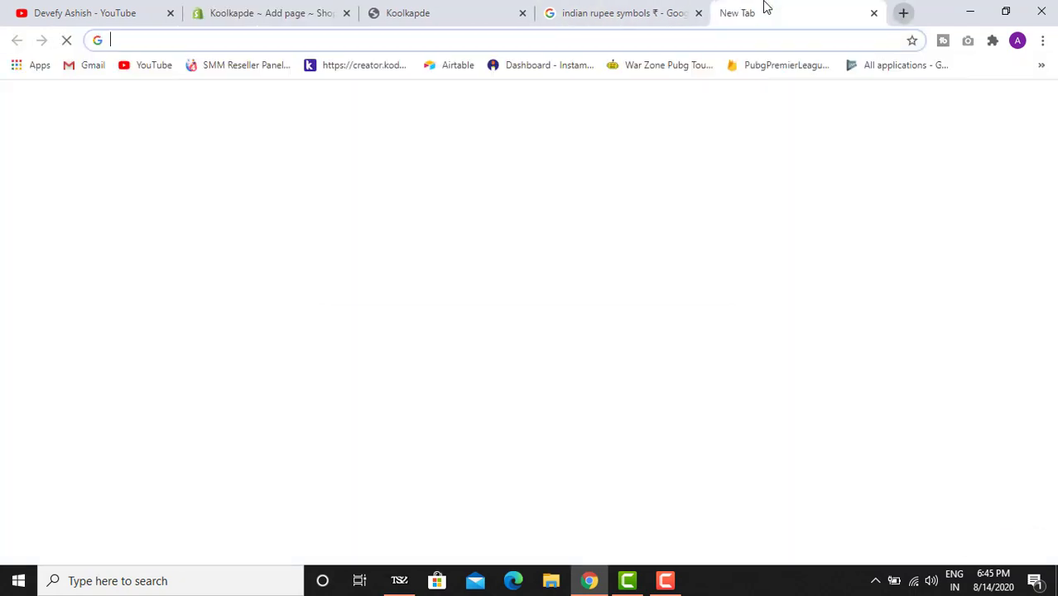
- Search for lipsum and select the 'What is Lorem Ipsum?' paragraph on lipsum.com
text(lisp)
key(Return)
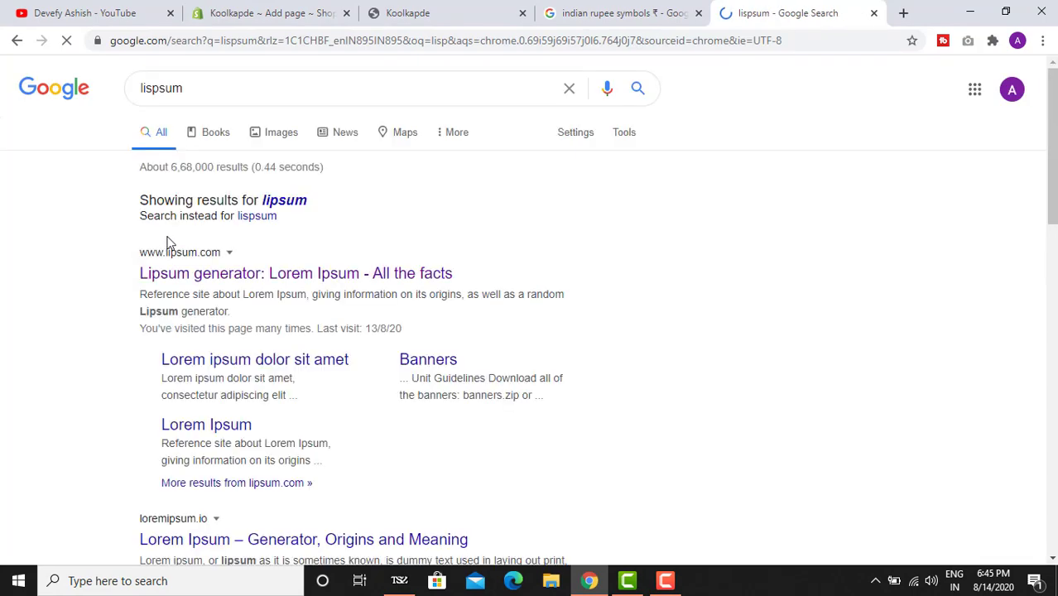
click(274, 277)
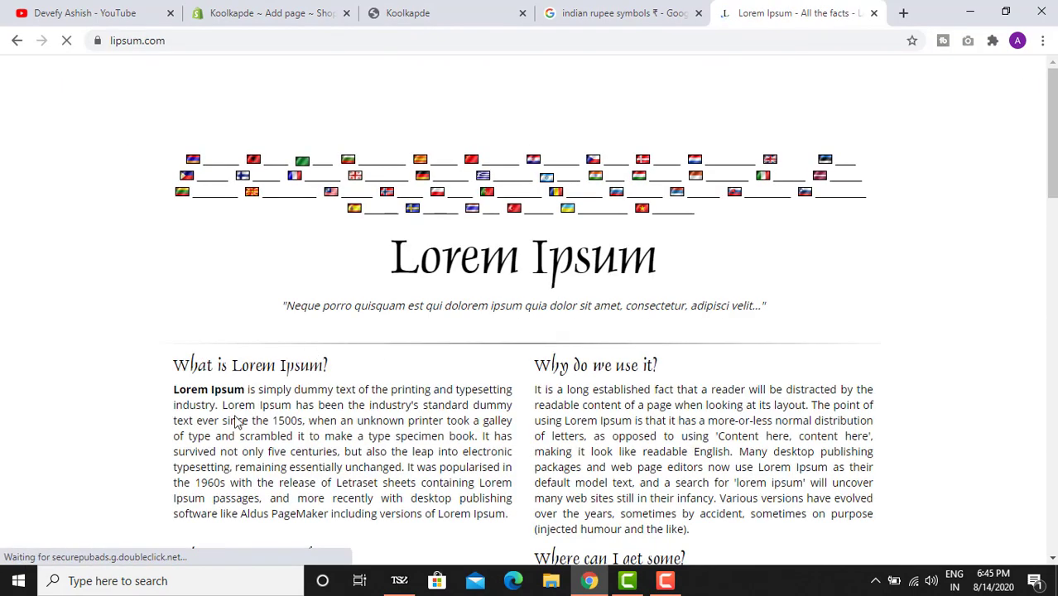
scroll(239, 233, down, 3)
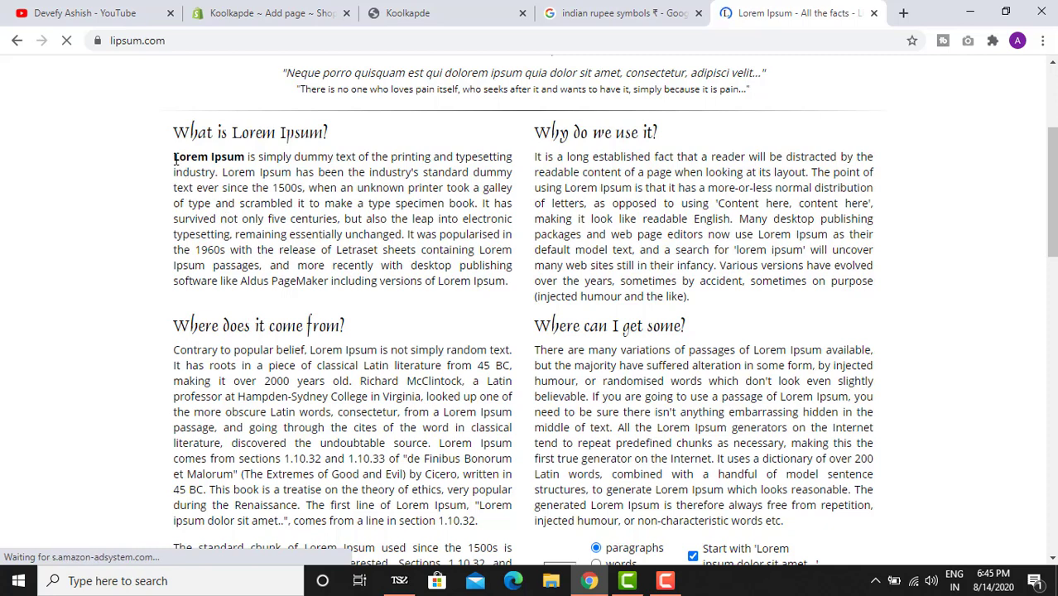
drag(174, 159, 501, 288)
key(ctrl+c)
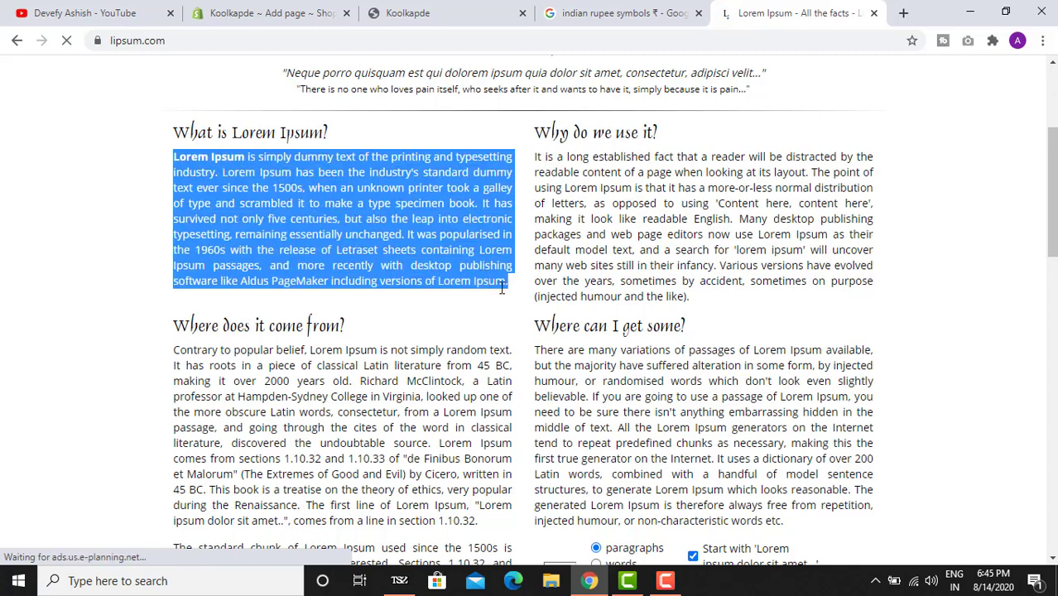
click(511, 7)
- Paste the Lorem Ipsum paragraph as the About Us content, keep it visible, and save
click(281, 8)
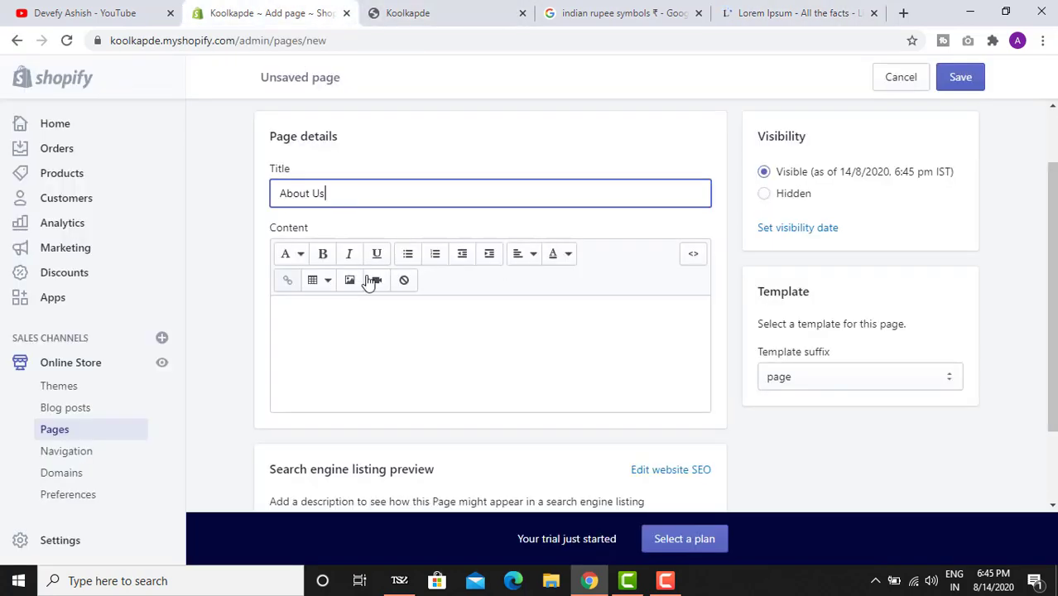
click(438, 325)
key(ctrl+v)
key(ctrl+v)
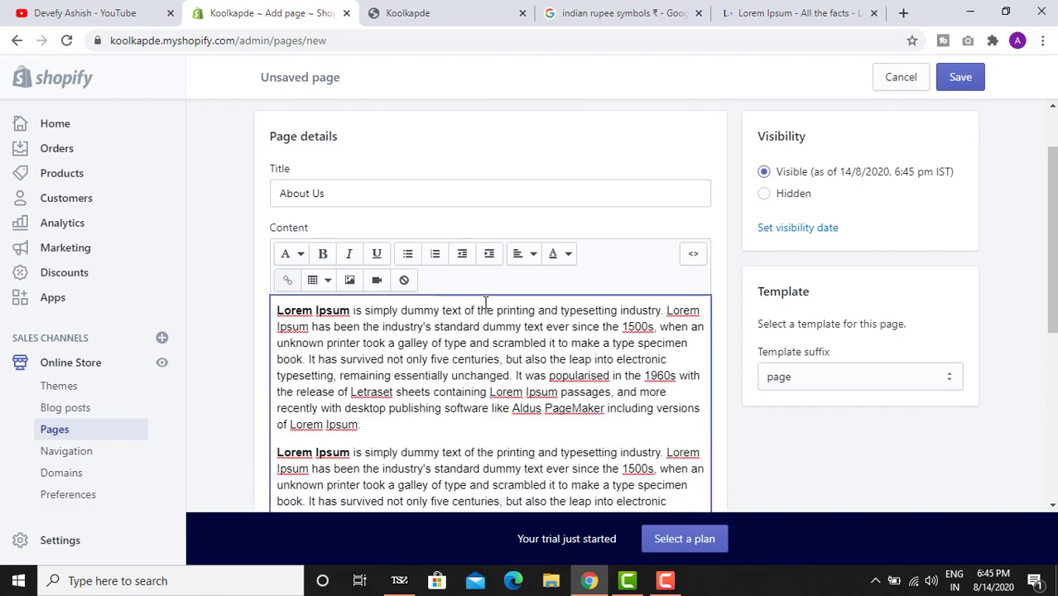
scroll(486, 302, down, 4)
scroll(729, 447, up, 2)
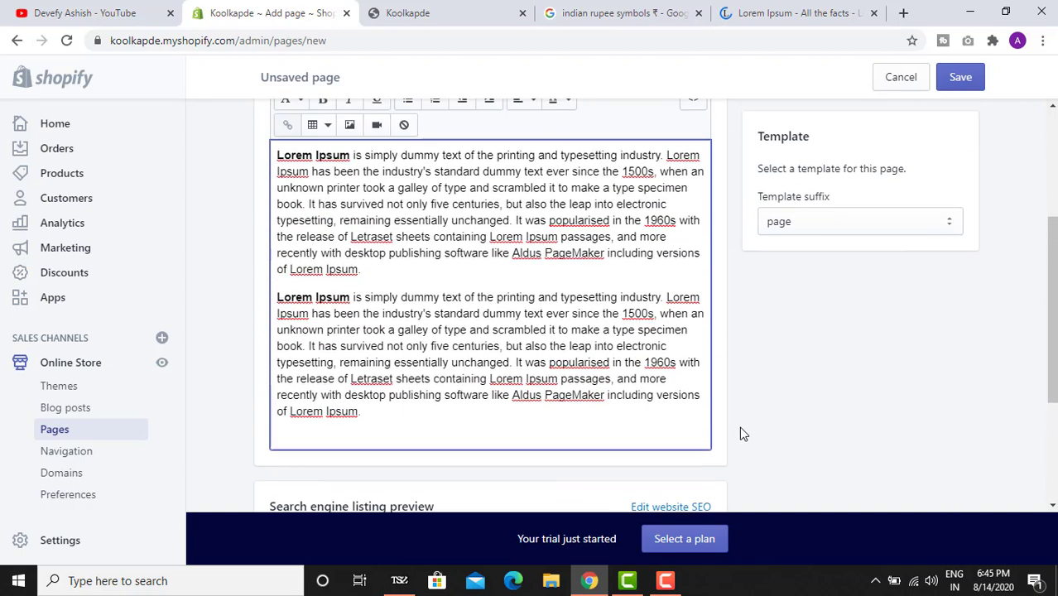
scroll(740, 435, down, 3)
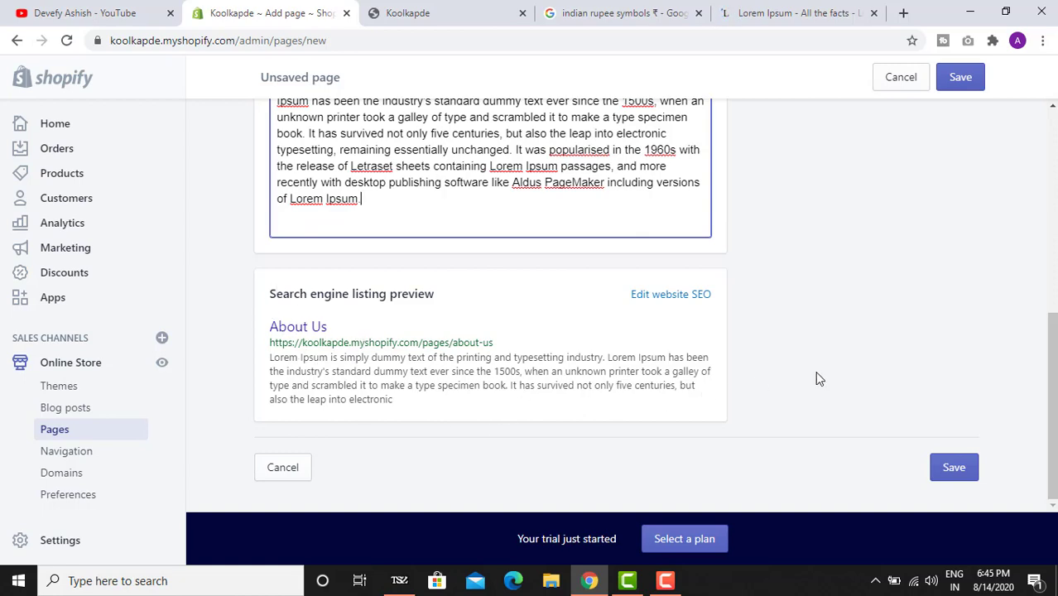
scroll(820, 374, up, 5)
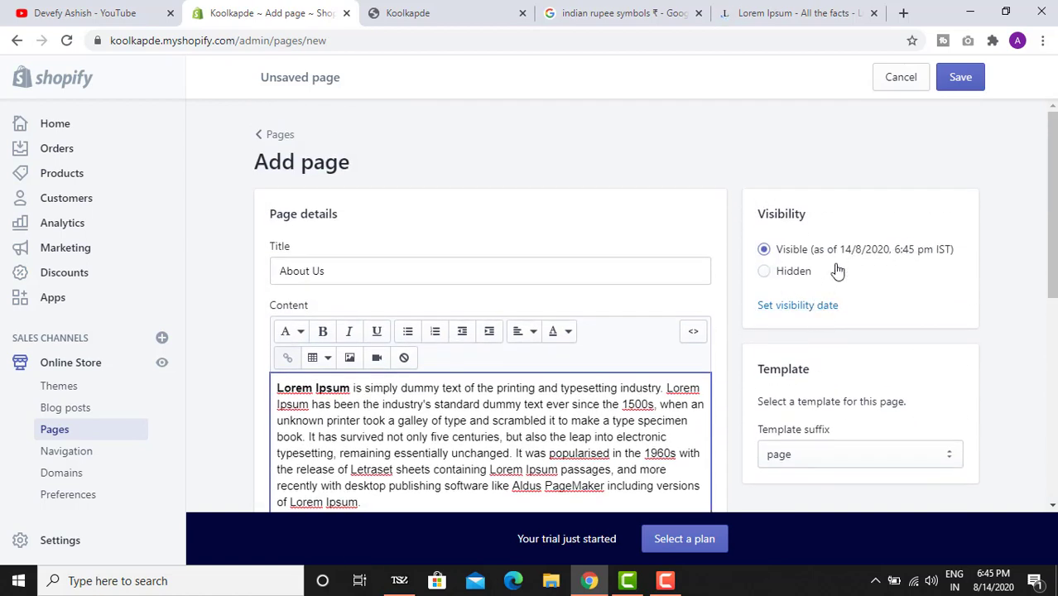
click(787, 306)
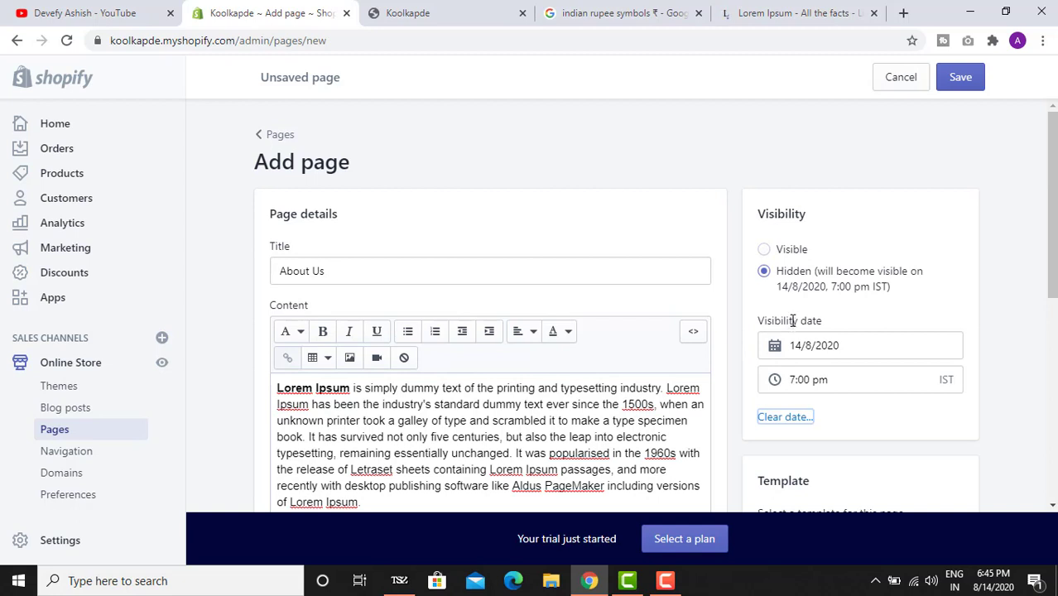
click(782, 251)
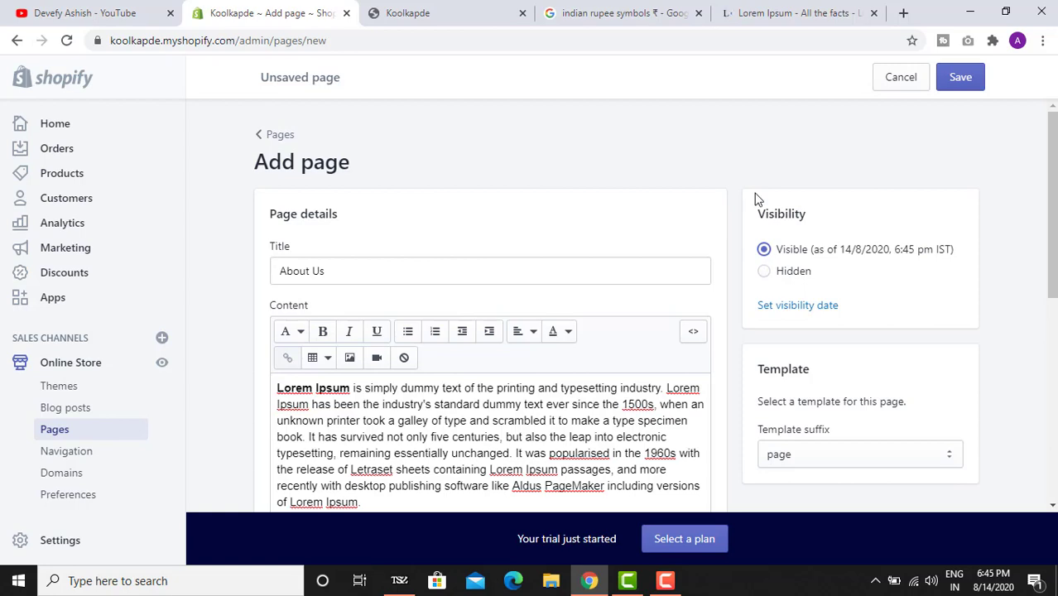
click(961, 77)
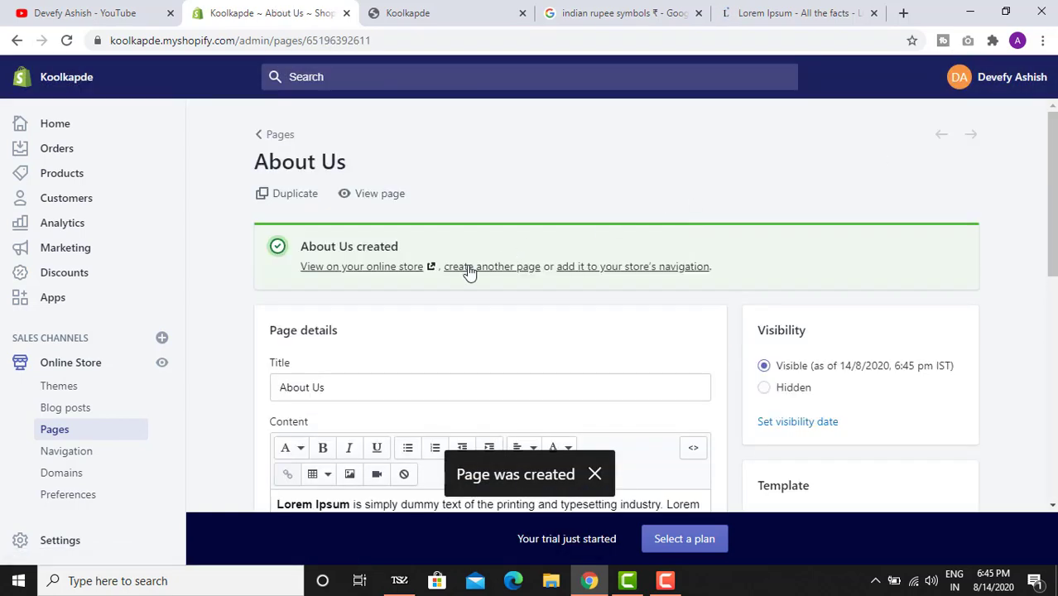
- Start another new page titled 'Contact Us'
scroll(469, 273, down, 2)
scroll(463, 269, up, 2)
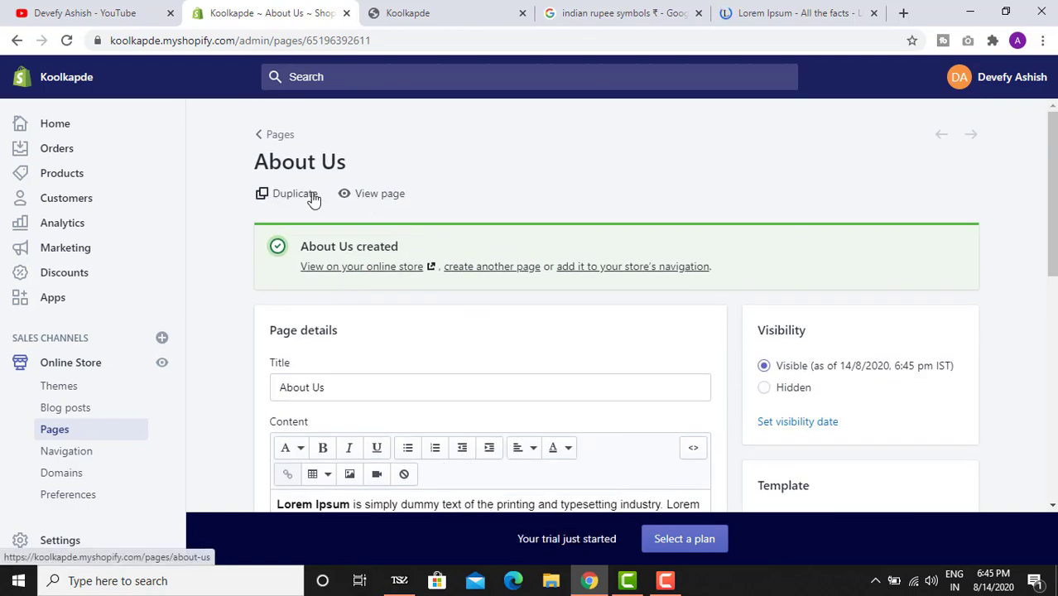
click(91, 431)
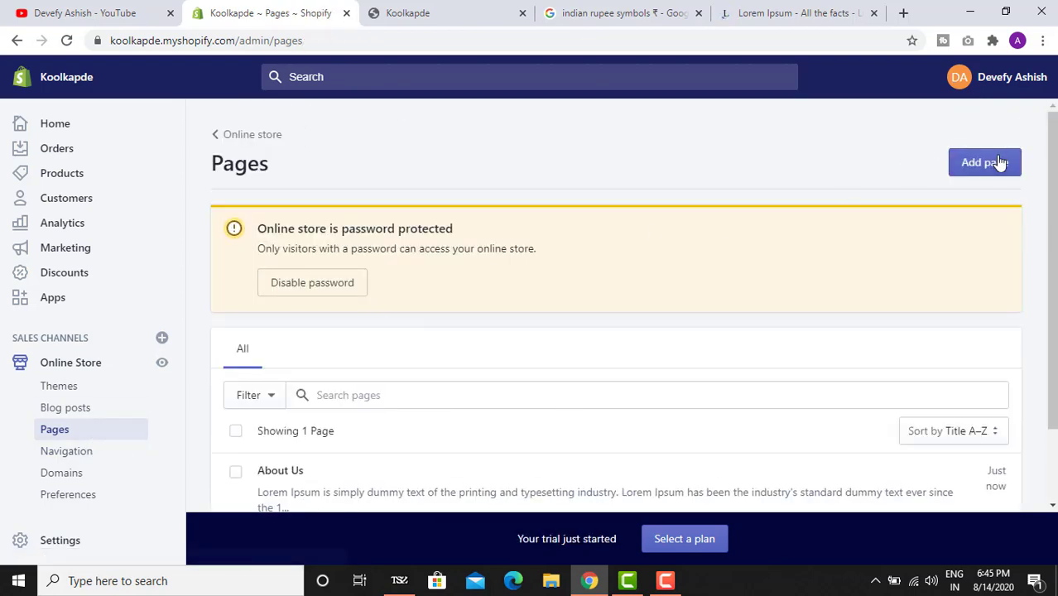
click(997, 164)
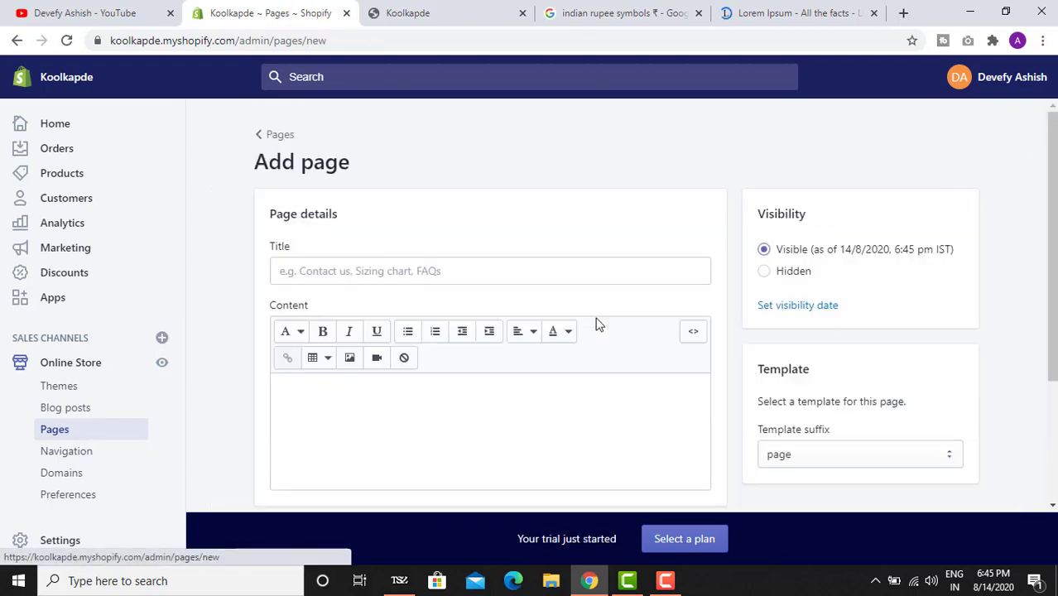
click(361, 265)
text(Contact Us)
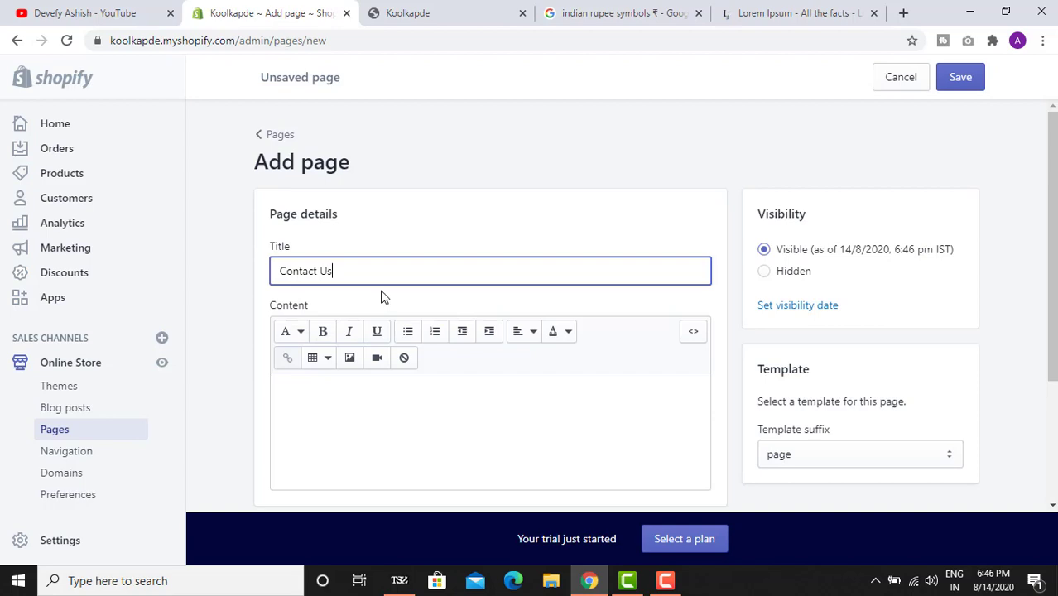
- Paste the Lorem Ipsum text into the Contact Us content and save the page
scroll(500, 313, down, 2)
click(449, 302)
key(ctrl+v)
drag(449, 302, 451, 332)
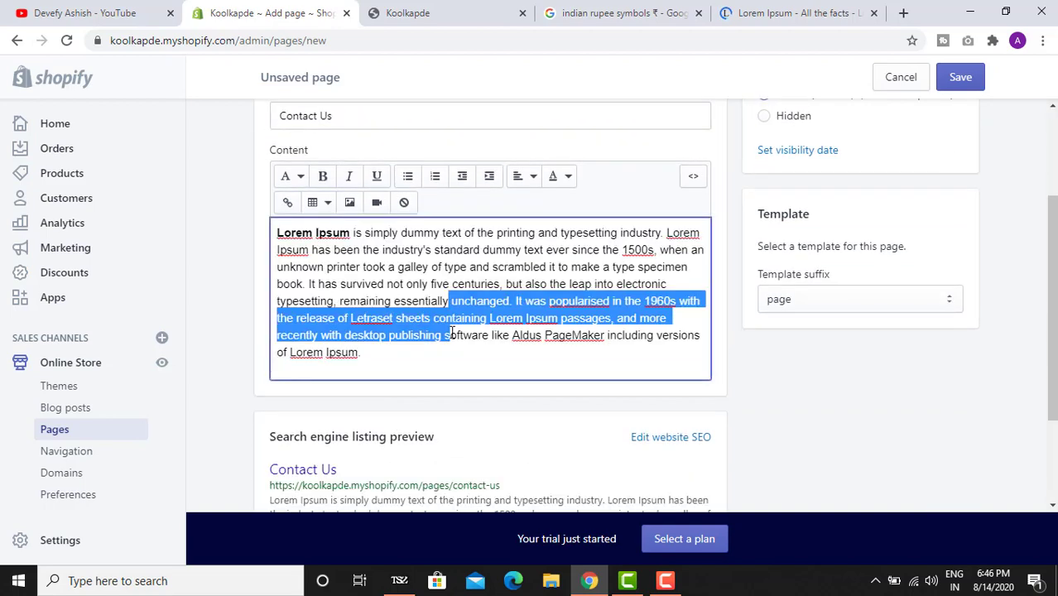
key(BackSpace)
key(ctrl+v)
scroll(791, 294, up, 3)
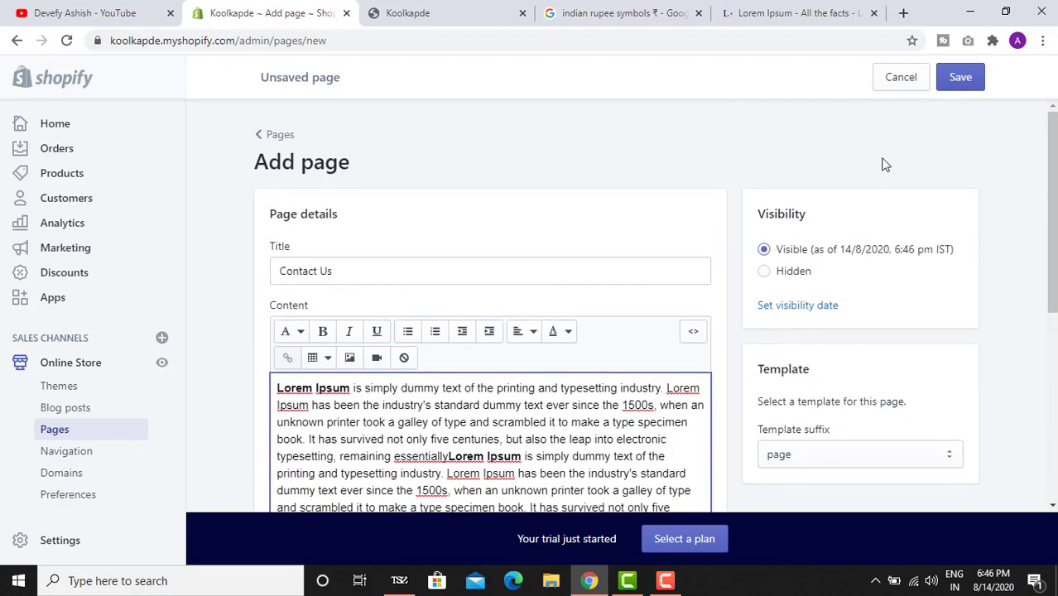
click(957, 78)
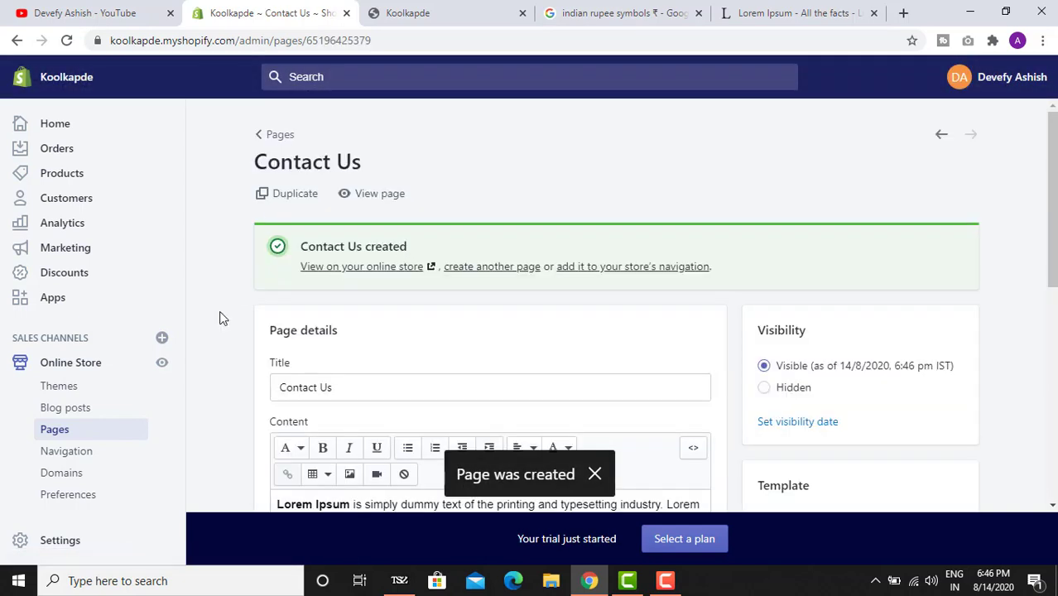
- Start a new page titled 'Disclaimer', correcting the title's spelling
click(92, 435)
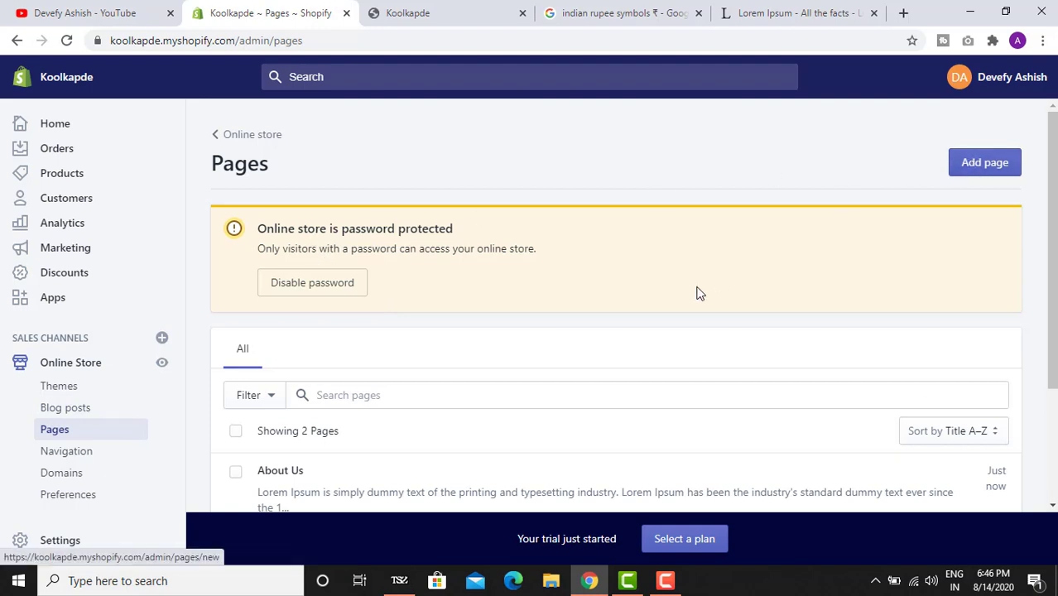
scroll(699, 293, down, 2)
scroll(753, 269, up, 2)
click(983, 163)
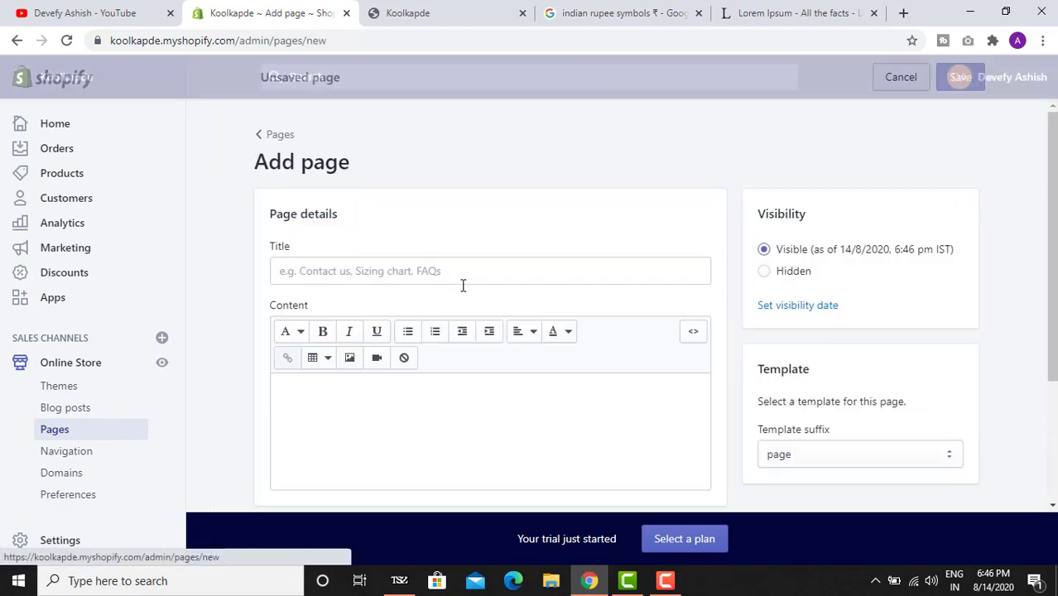
click(360, 266)
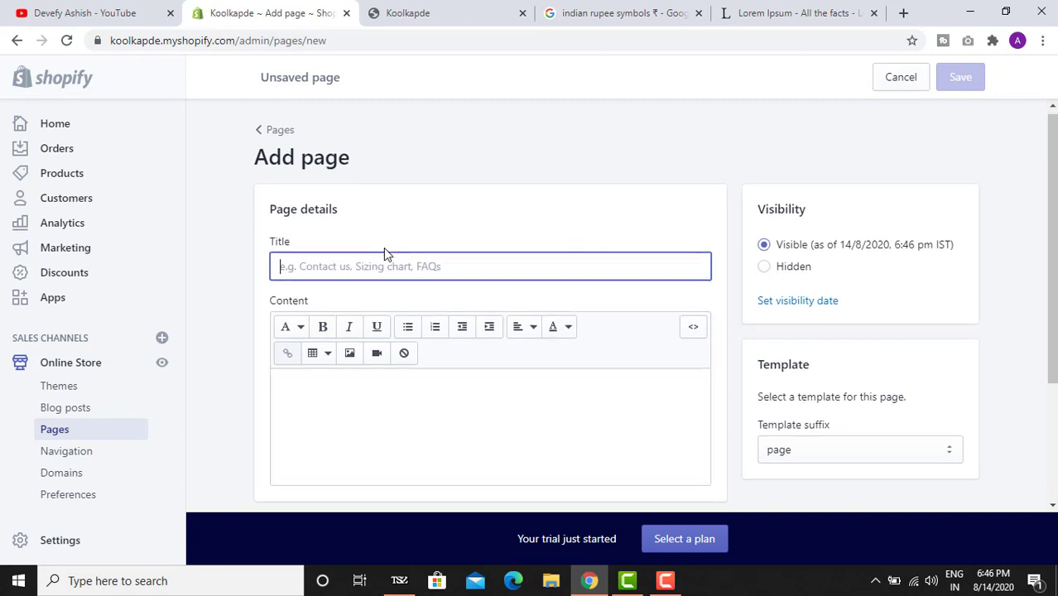
scroll(384, 249, down, 2)
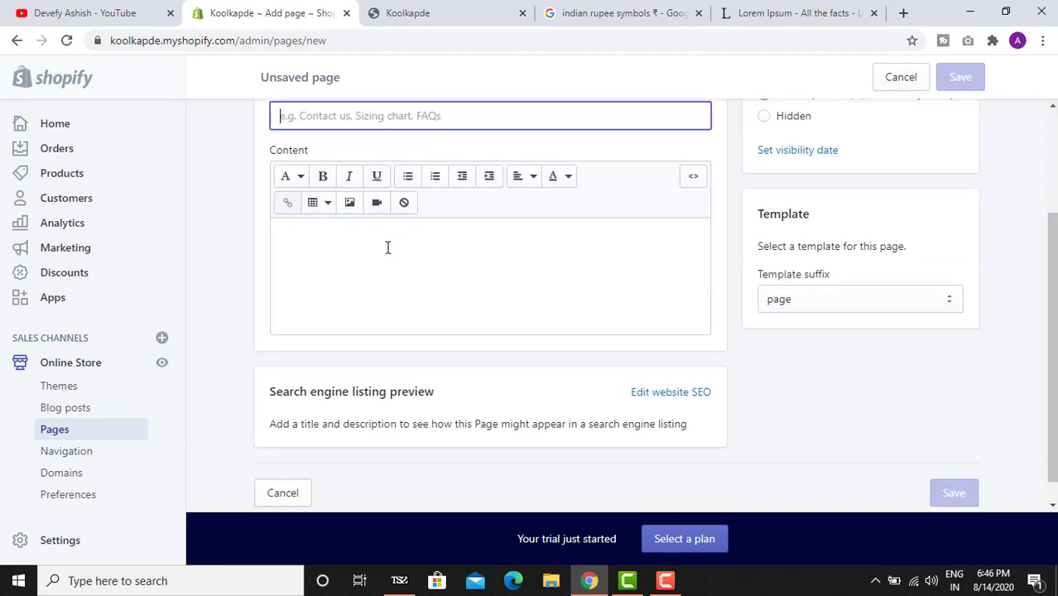
text(Disclamier)
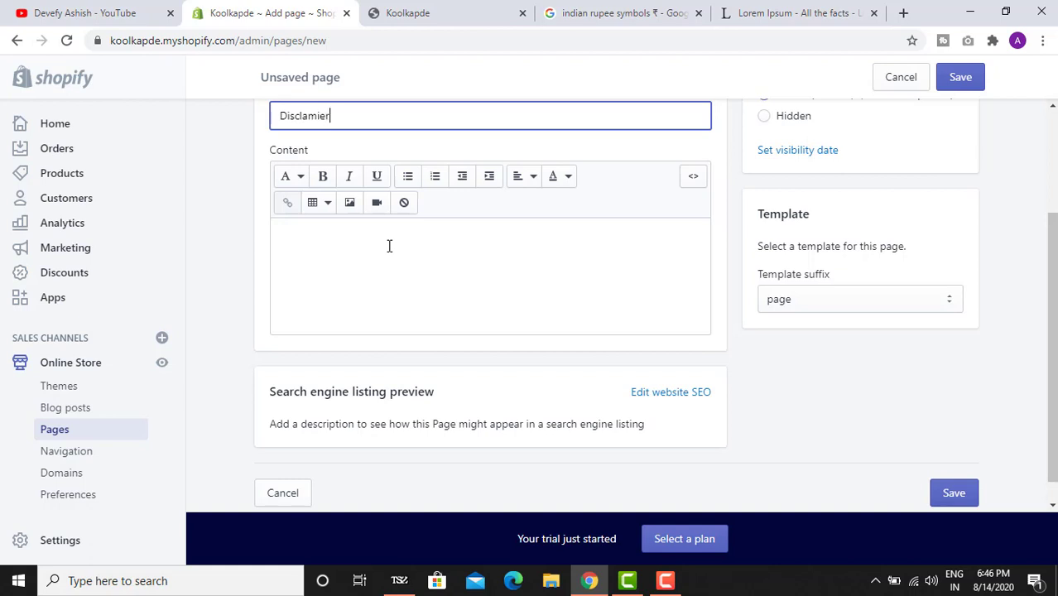
click(389, 246)
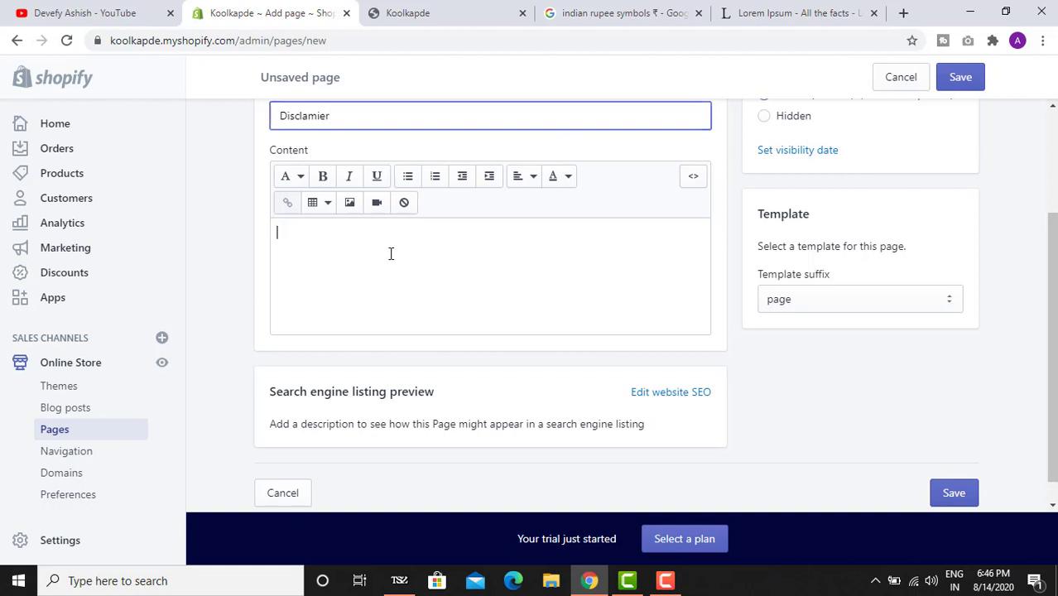
click(317, 117)
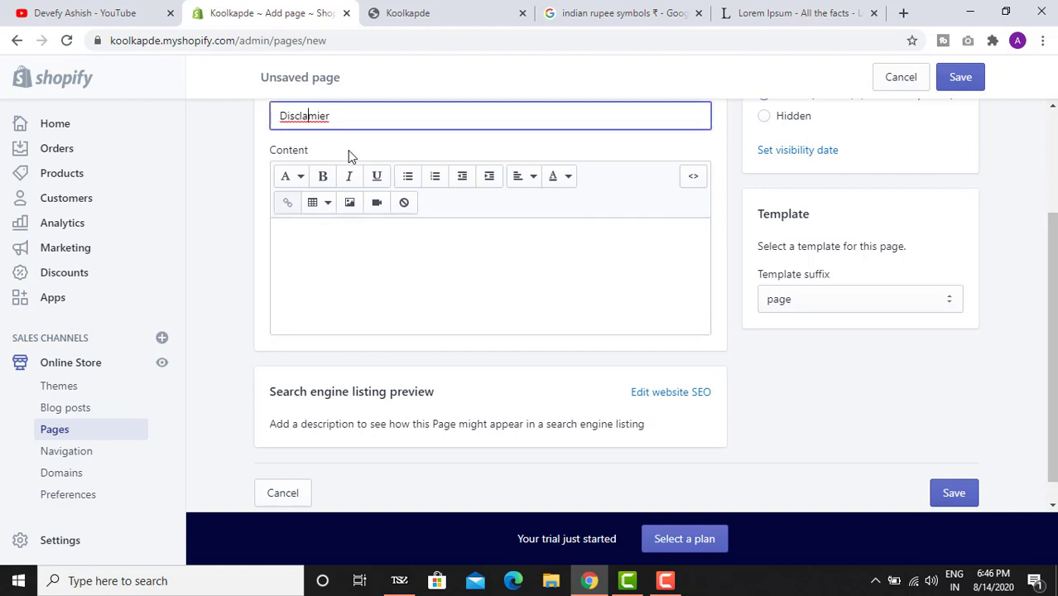
text(i)
key(Right)
key(Right)
key(BackSpace)
- Paste Lorem Ipsum as the Disclaimer content, save, and switch to the storefront
click(417, 265)
text(Lorem Ipsum is simply dummy text of the printing and typesetting industry. Lorem Ipsum has been the industry's standard dummy text ever since the 1500s, when an unknown printer took a galley of type and scrambled it to make a type specimen book. It has survived not only five centuries, but also the leap into electronic typesetting, remaining essentially unchanged. It was popularised in the 1960s with the release of Letraset sheets containing Lorem Ipsum passages, and more recently with desktop publishing software like Aldus PageMaker including versions of Lorem Ipsum.)
click(959, 76)
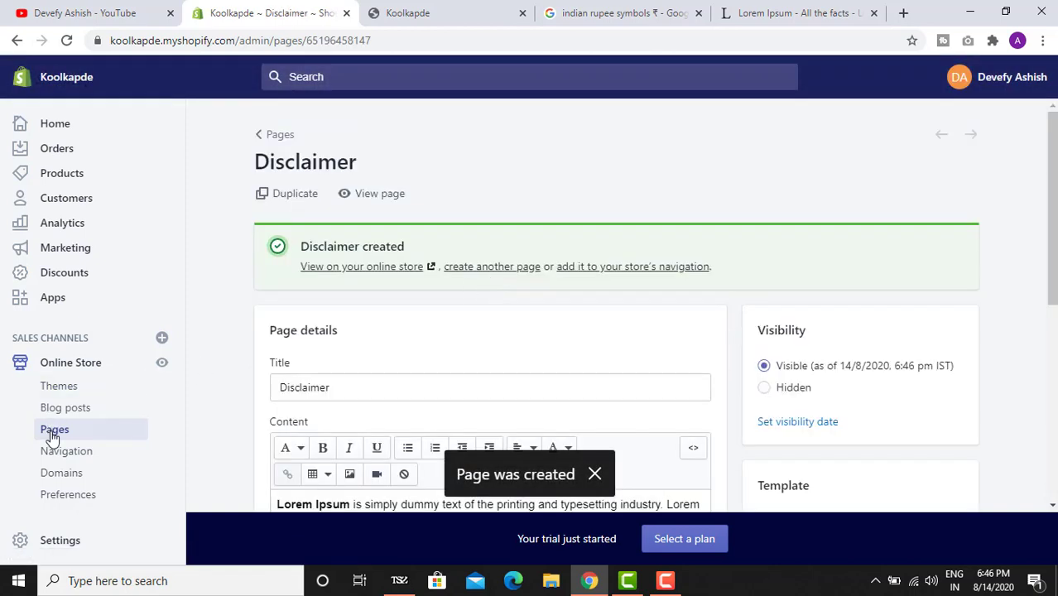
click(52, 437)
click(430, 13)
- Reload the storefront to check for updates, then open the Main menu under Navigation
click(68, 39)
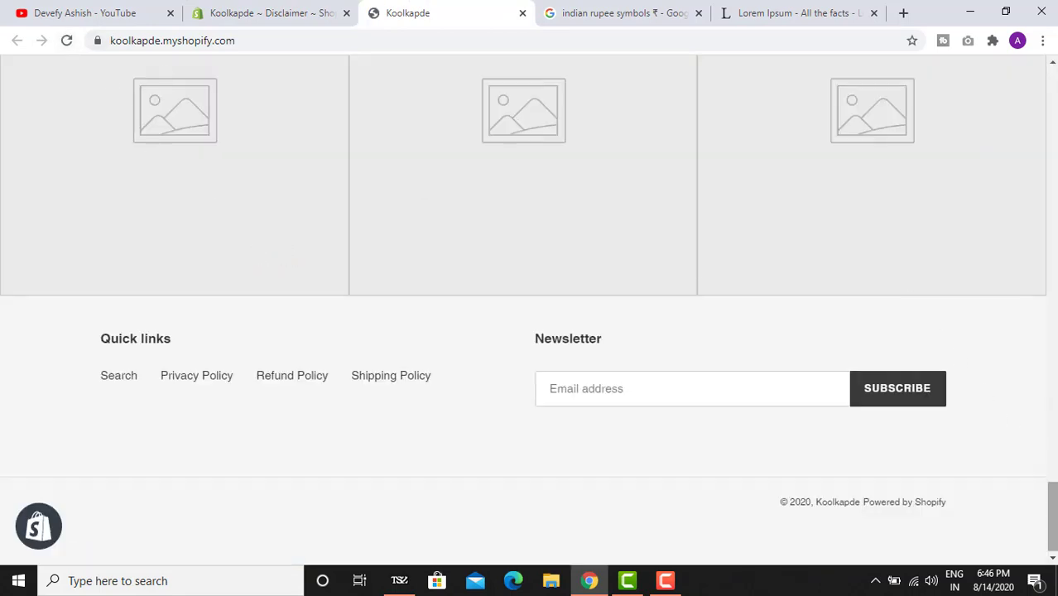
drag(1052, 516, 1052, 103)
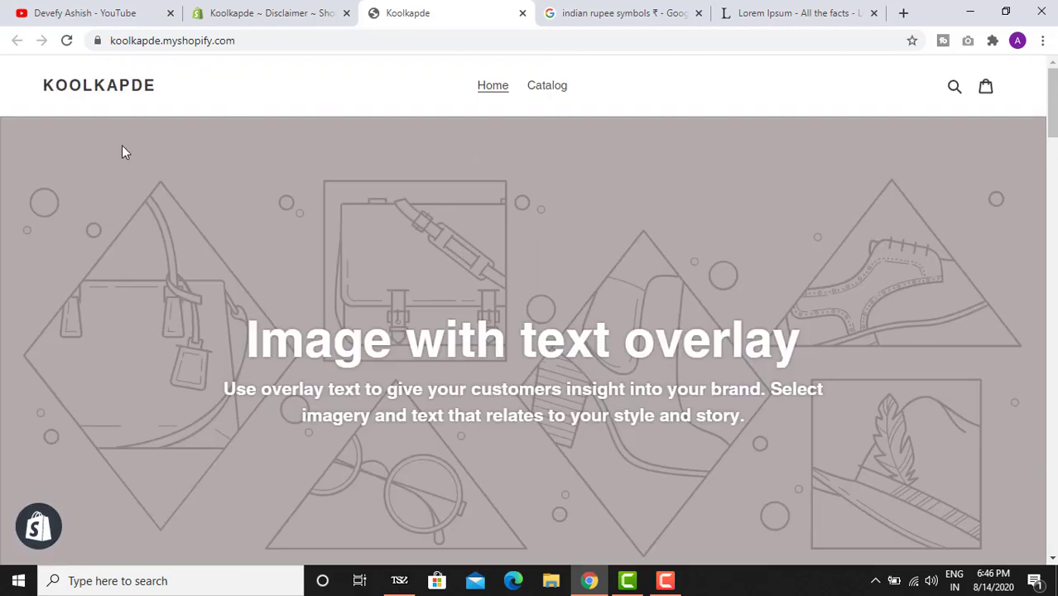
click(68, 41)
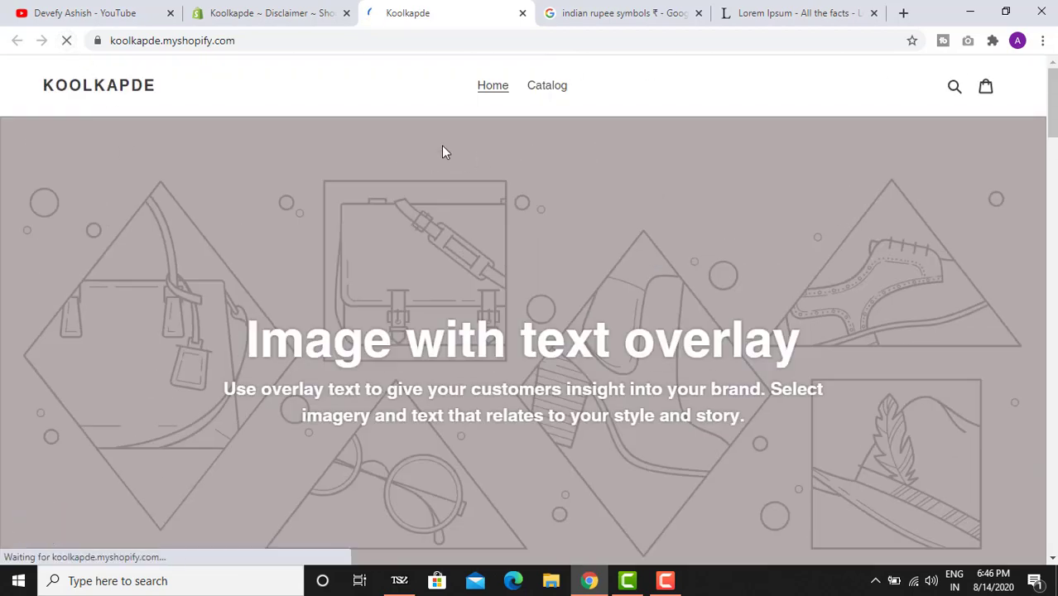
click(267, 12)
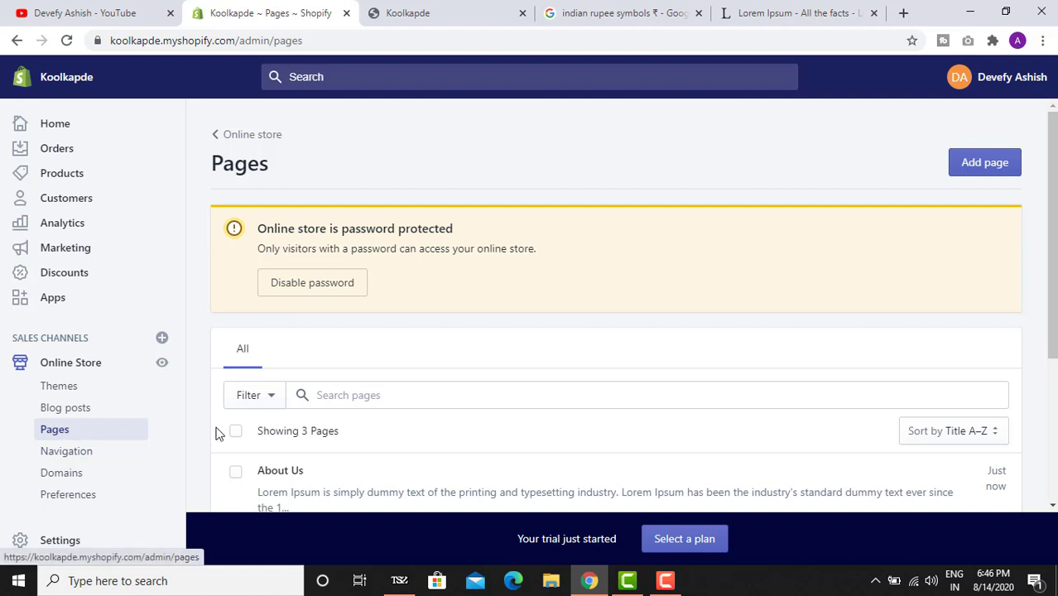
click(83, 452)
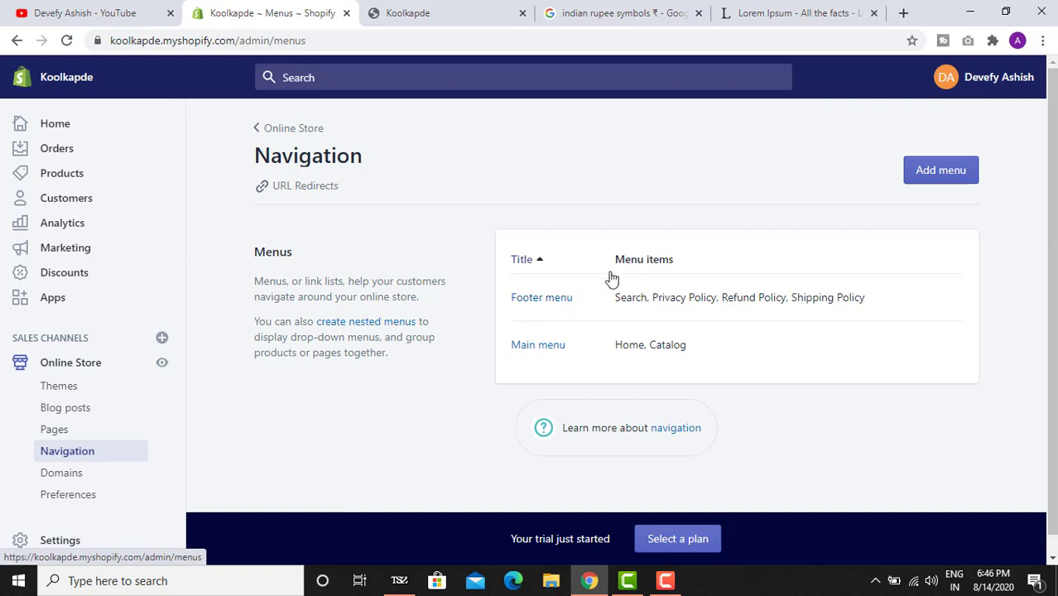
click(468, 10)
click(275, 10)
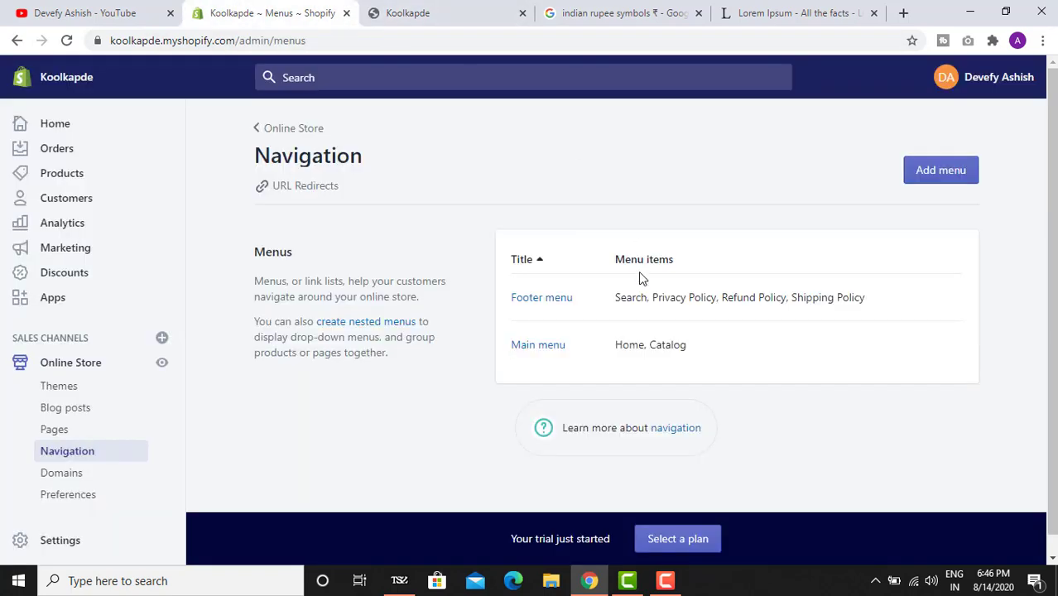
click(538, 345)
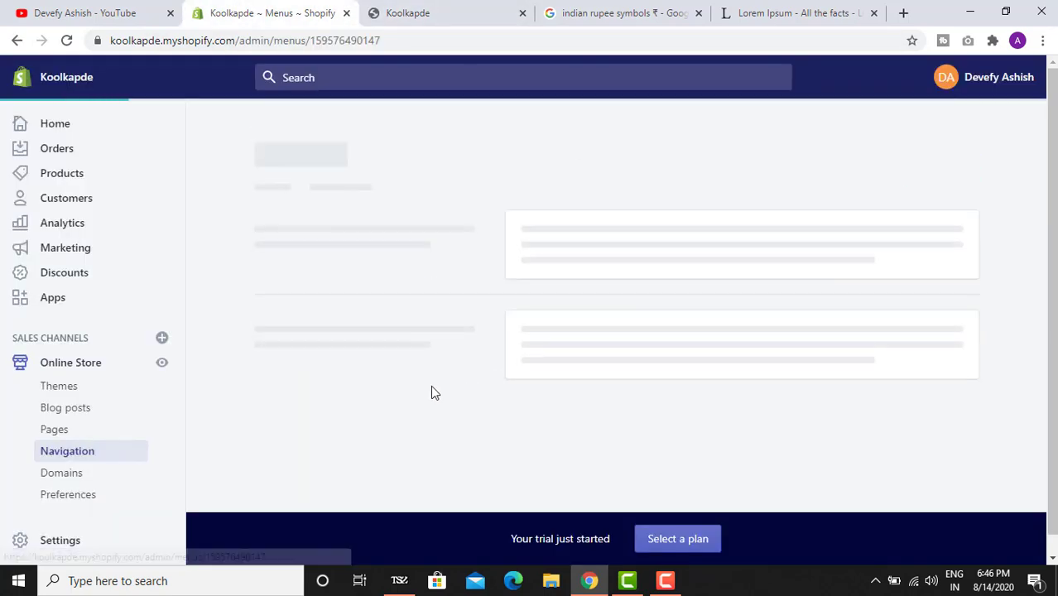
click(447, 13)
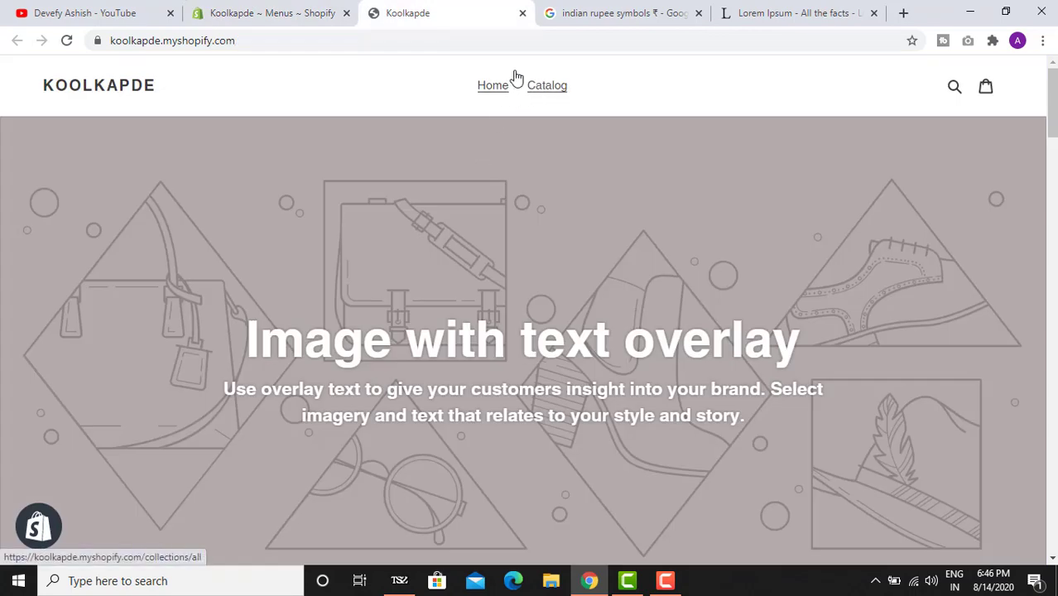
click(288, 12)
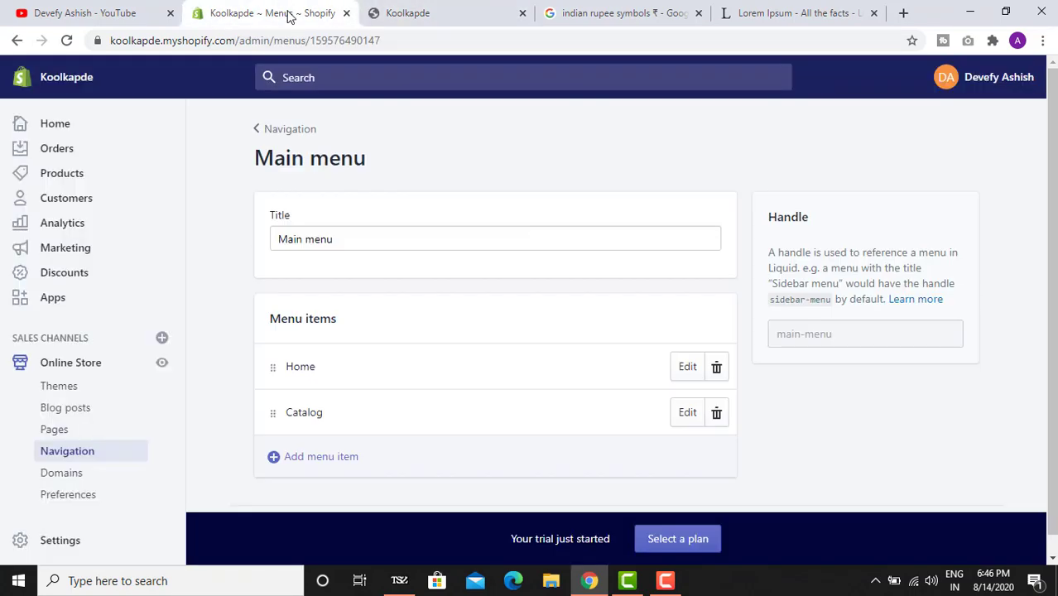
- Add an About Us page item to the Main menu, replacing the auto-filled Home link
click(373, 449)
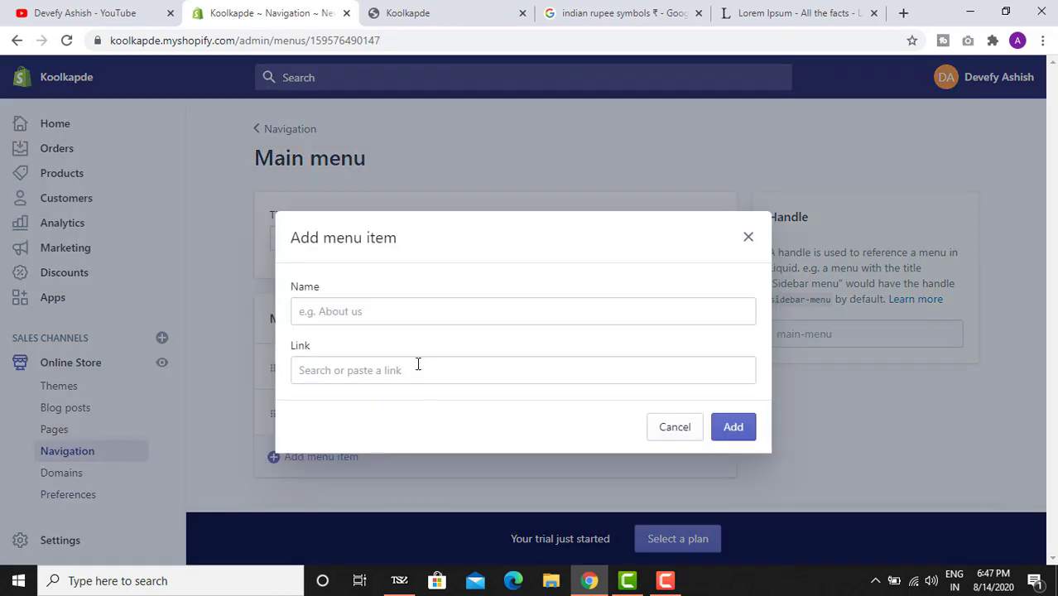
click(418, 370)
click(396, 413)
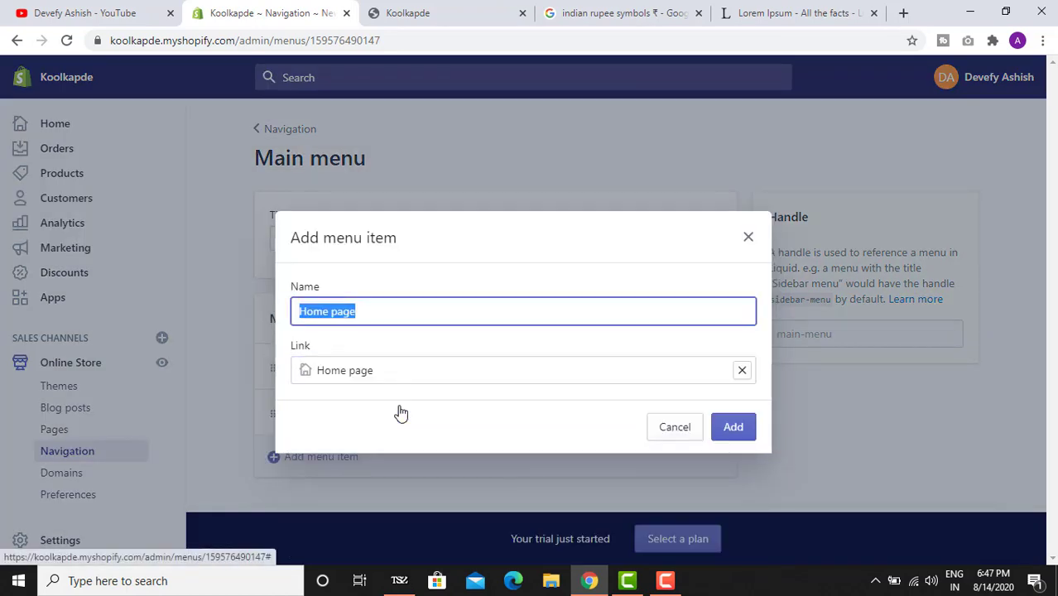
drag(376, 370, 317, 370)
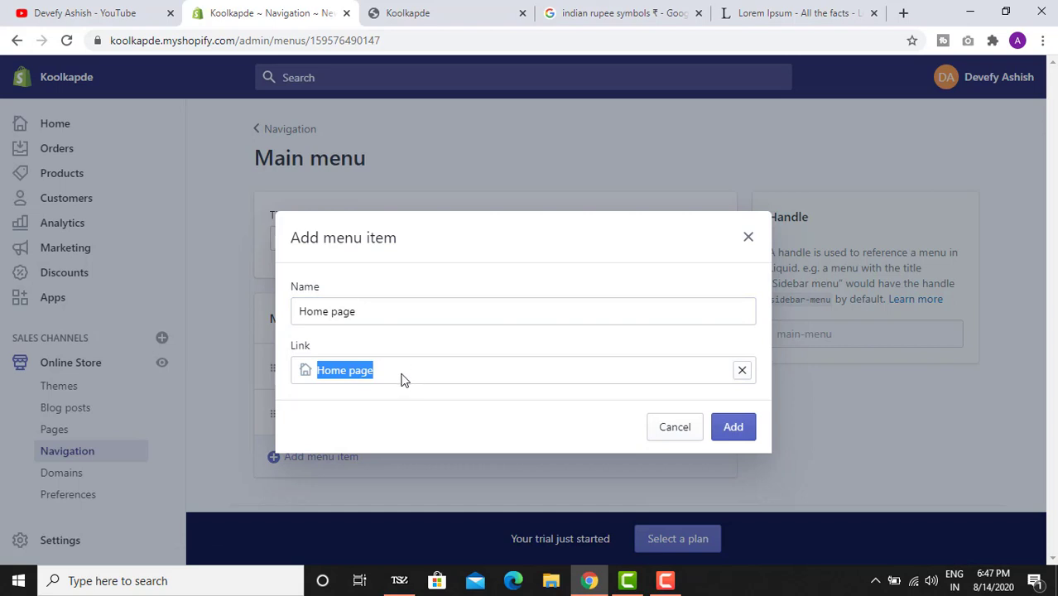
drag(402, 312, 184, 288)
key(BackSpace)
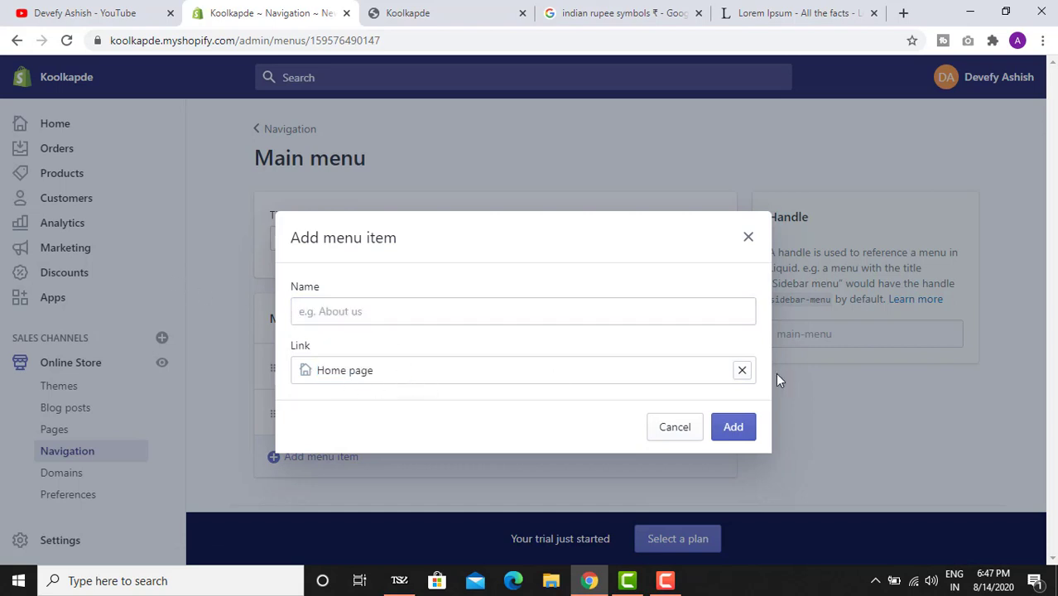
click(743, 371)
scroll(397, 492, down, 1)
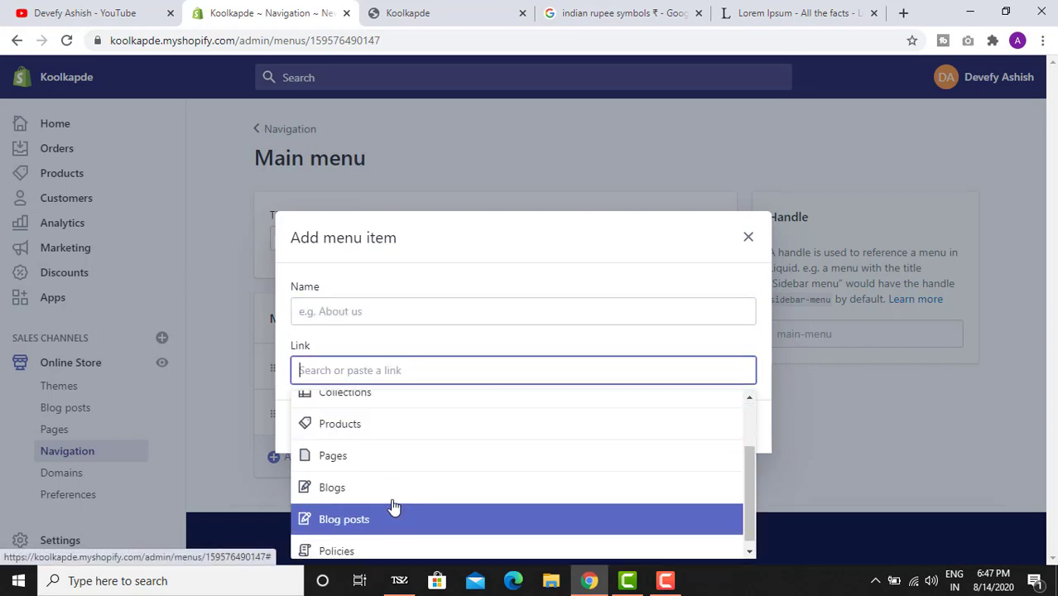
click(395, 456)
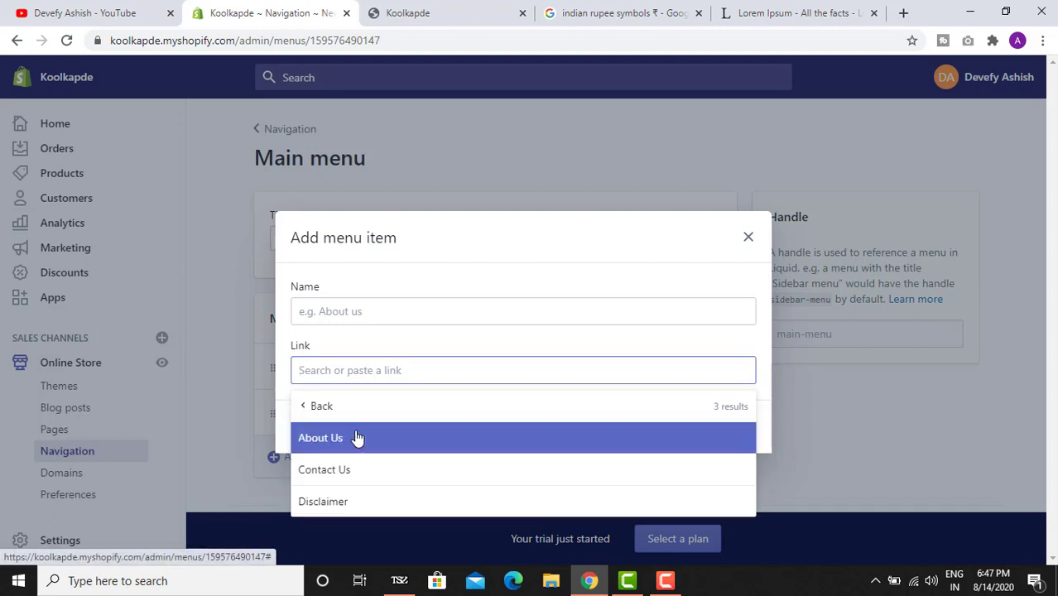
click(359, 437)
click(733, 427)
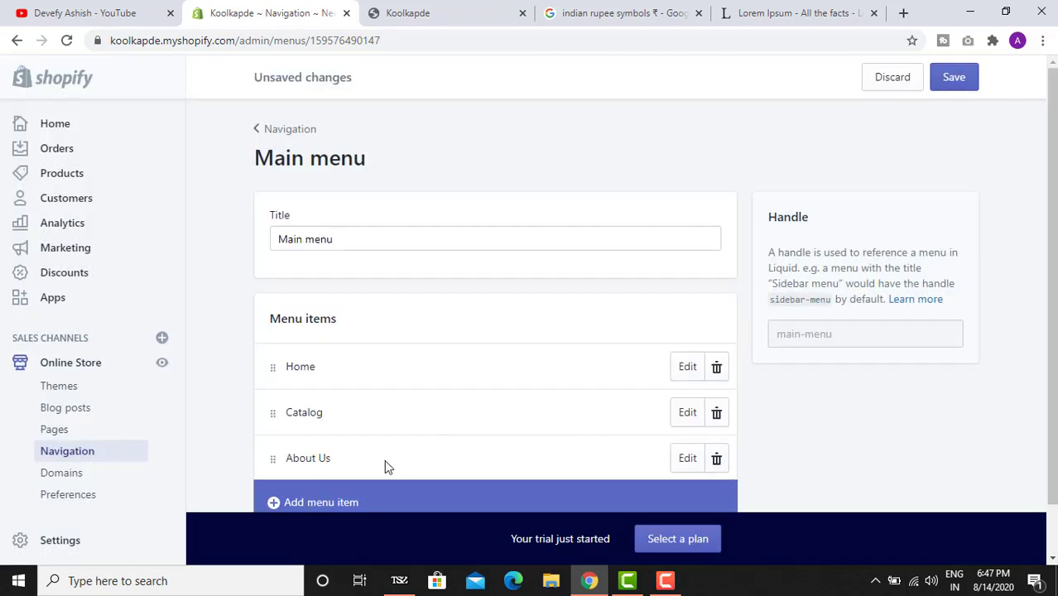
- Add Contact Us and Disclaimer page items to the Main menu
scroll(315, 453, down, 1)
click(314, 454)
click(349, 374)
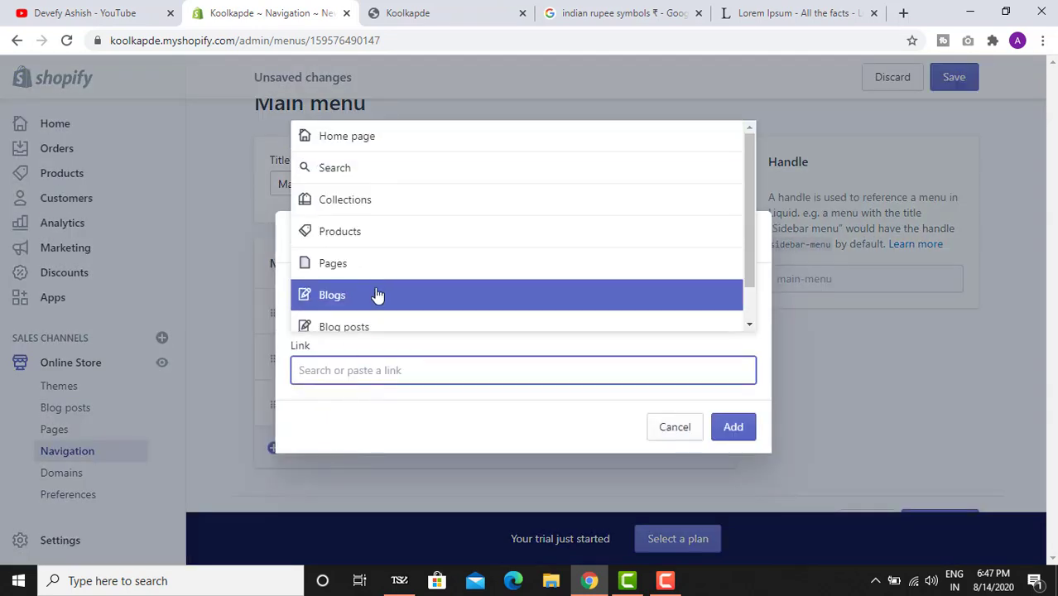
click(368, 261)
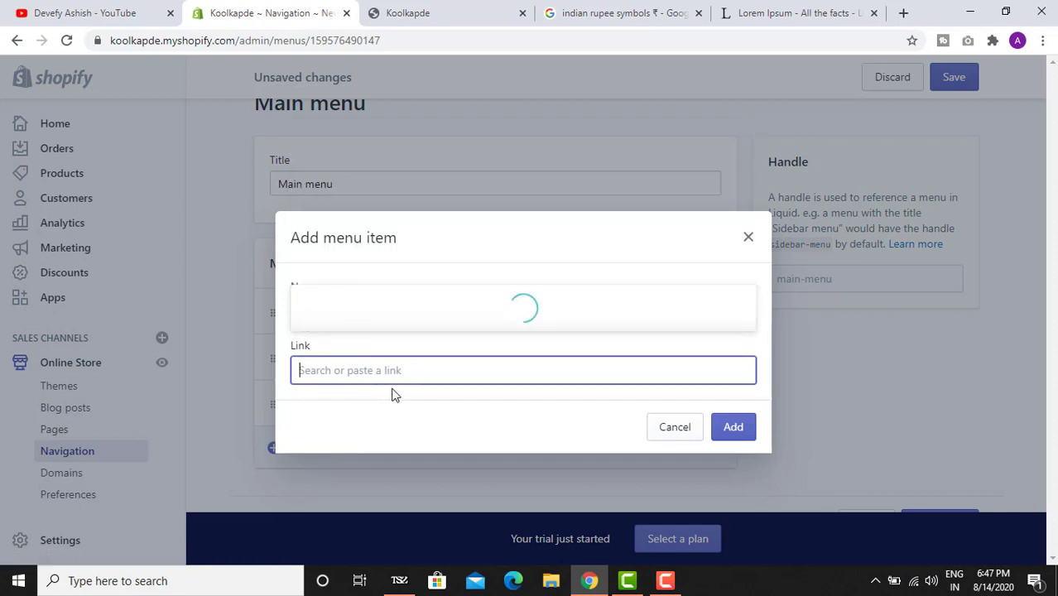
click(405, 292)
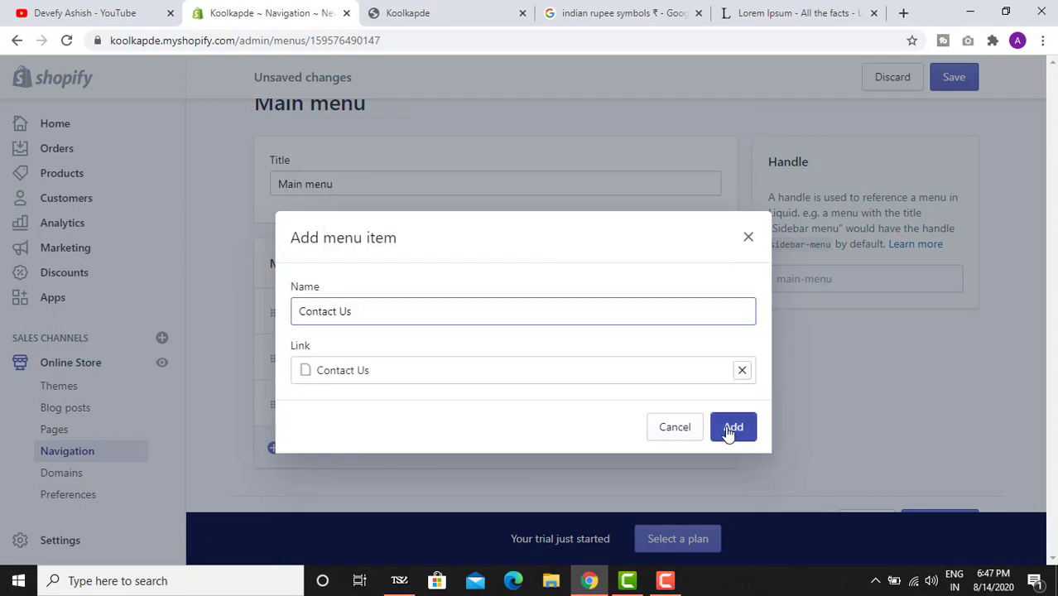
key(Return)
click(319, 497)
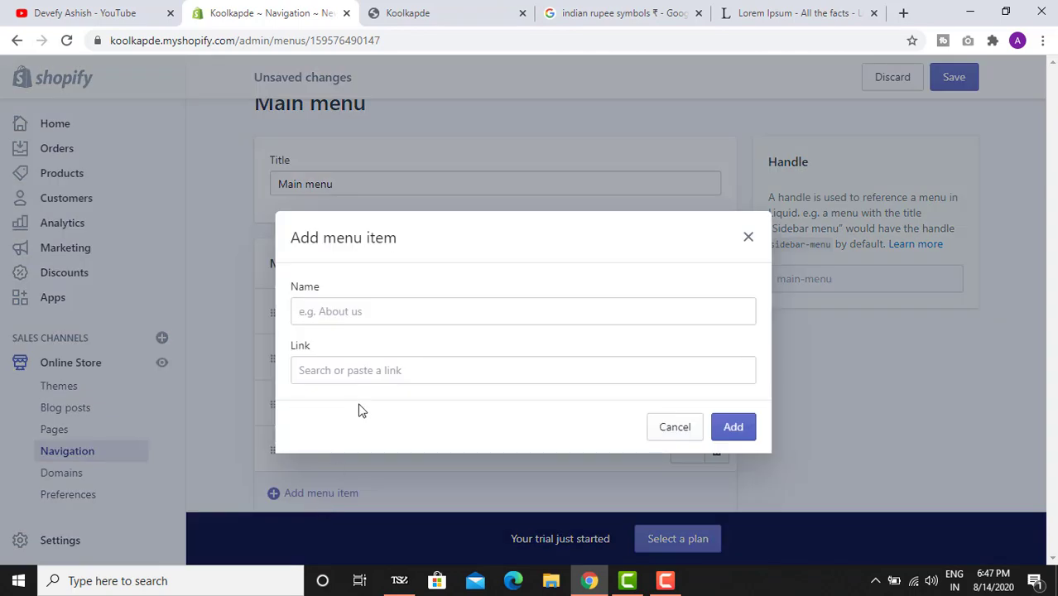
click(369, 374)
click(359, 532)
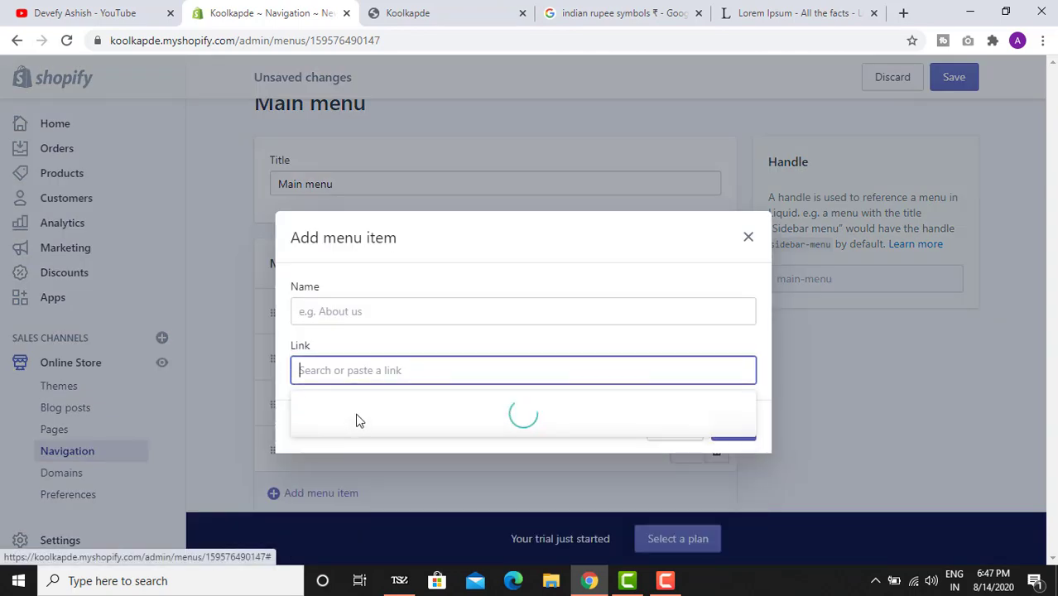
click(341, 500)
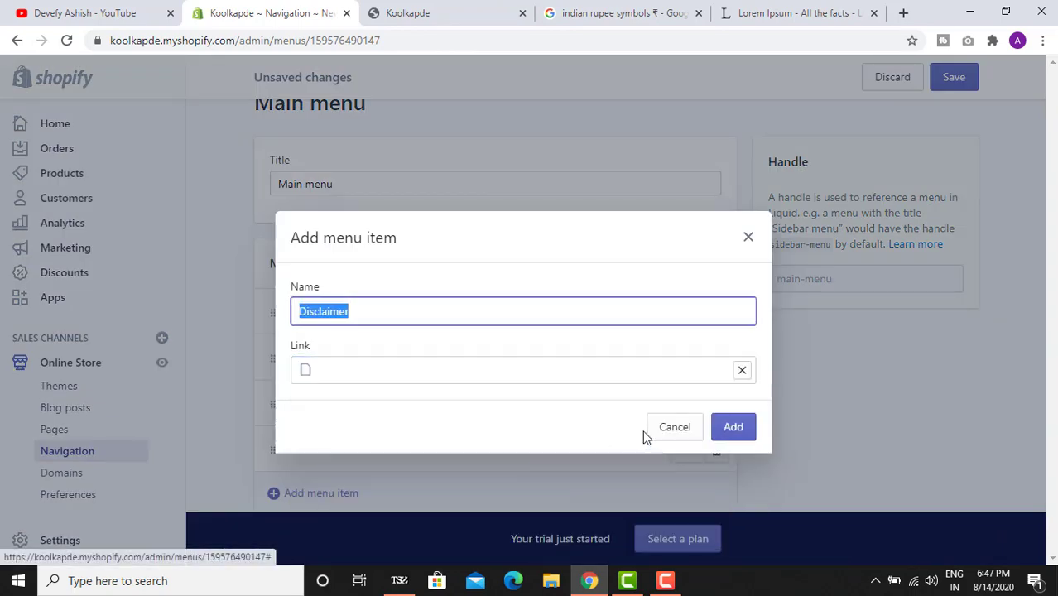
click(729, 438)
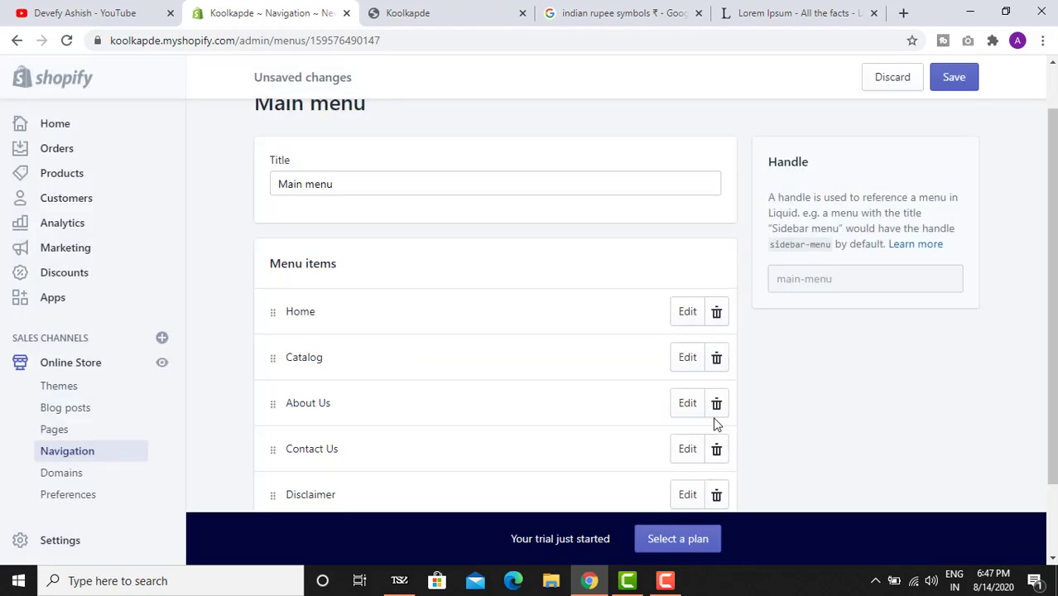
- Save the Main menu and reload the storefront to confirm all five header links appear
click(954, 77)
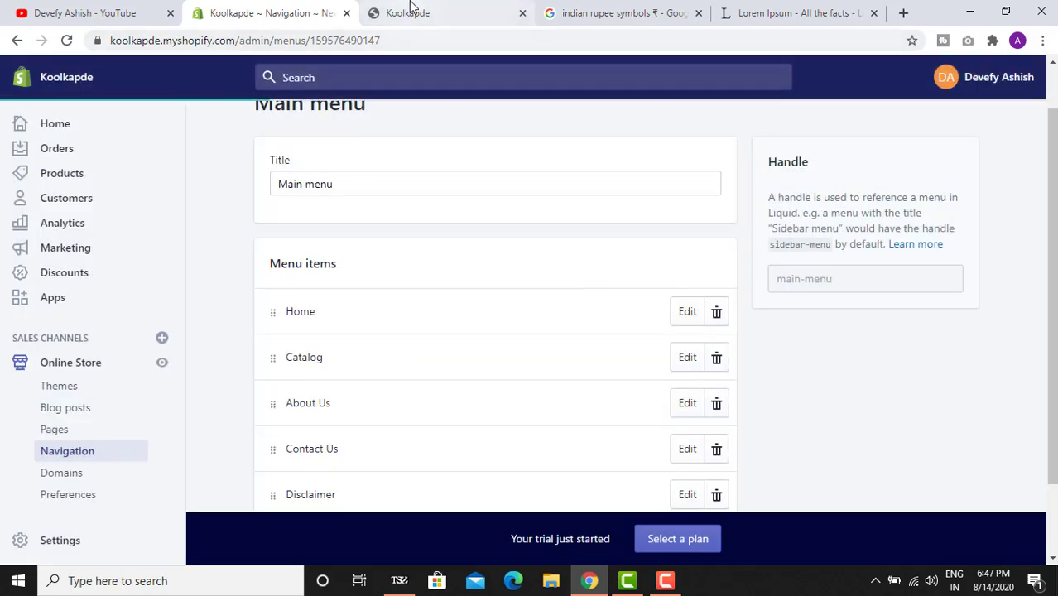
click(409, 7)
click(67, 40)
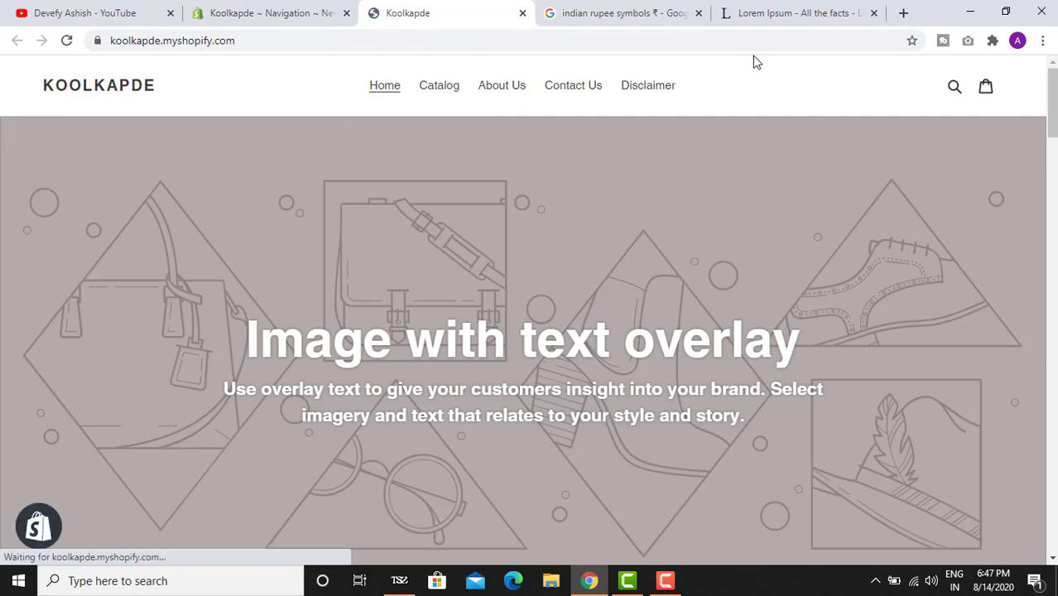
scroll(528, 217, down, 8)
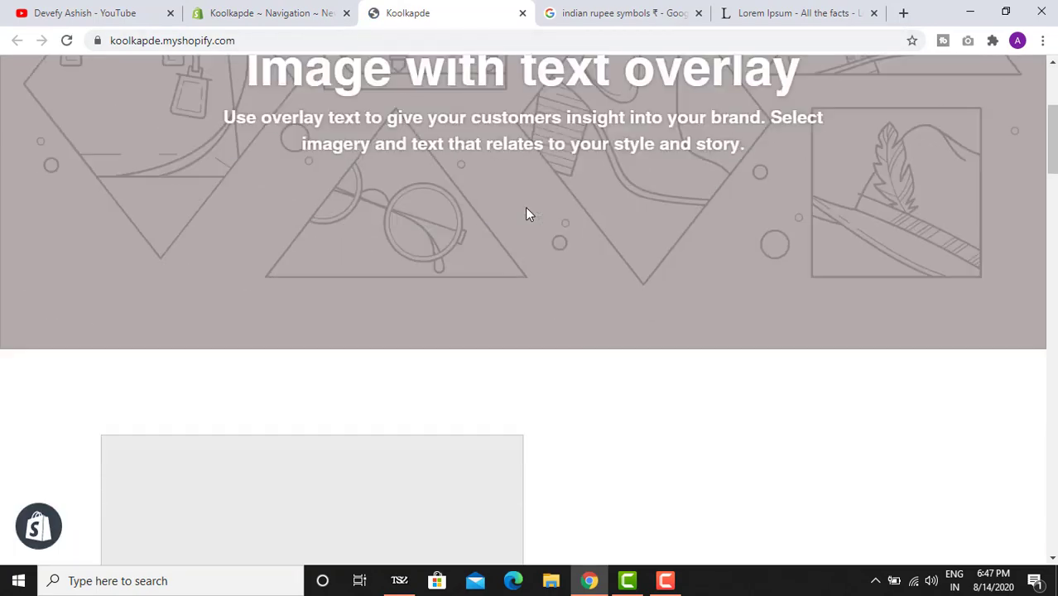
drag(1052, 187, 1051, 74)
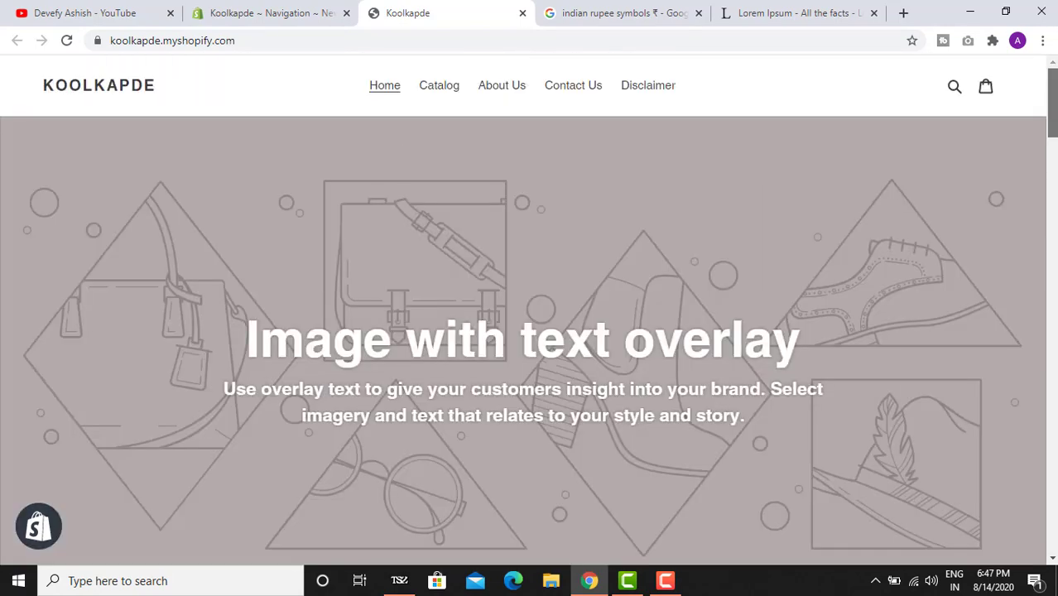
- Return to the admin and go to the Blog posts section
click(236, 14)
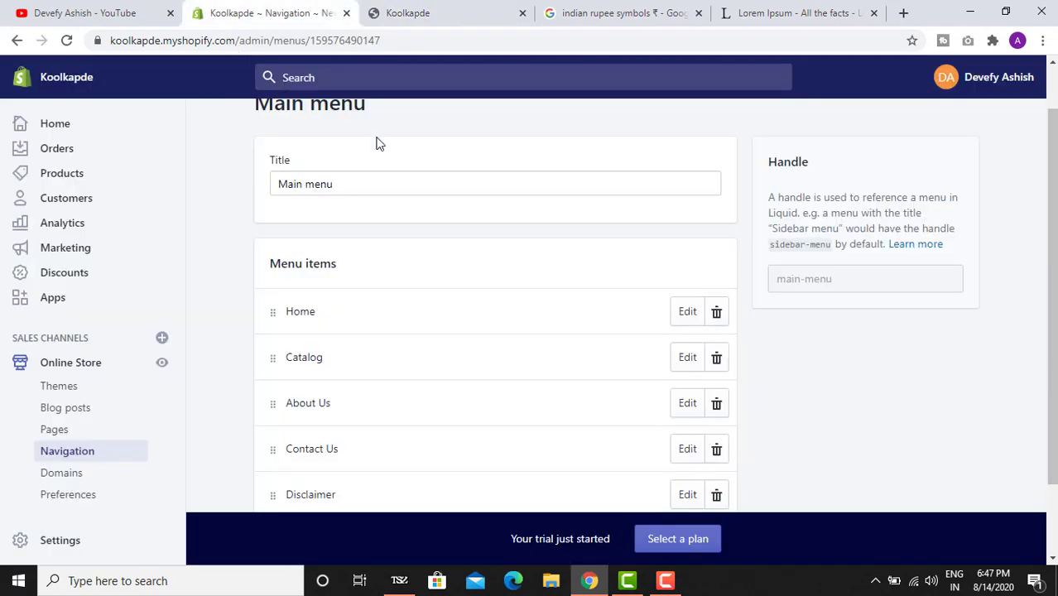
scroll(454, 193, down, 1)
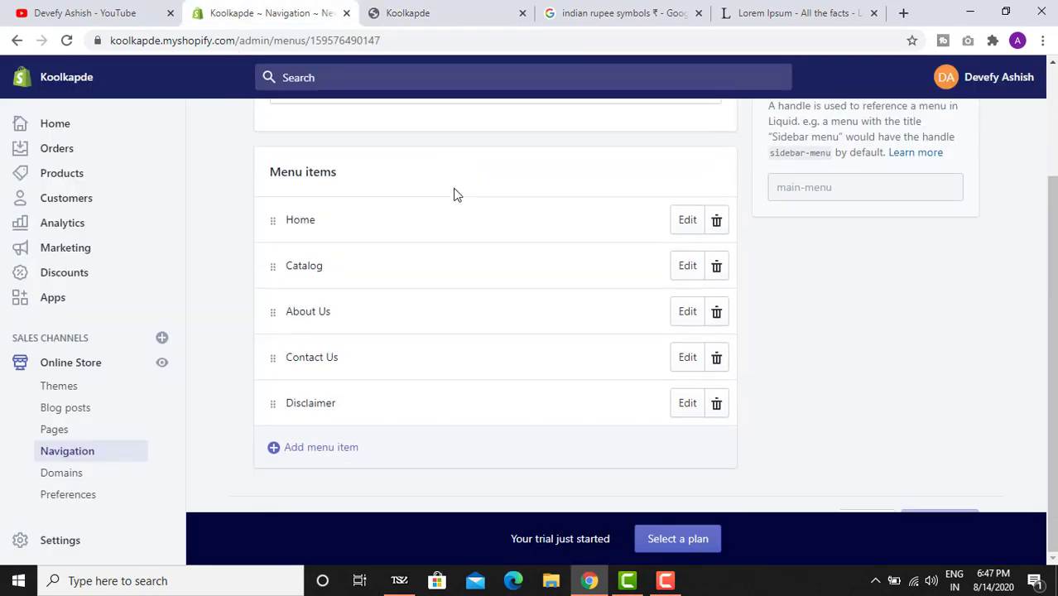
click(104, 408)
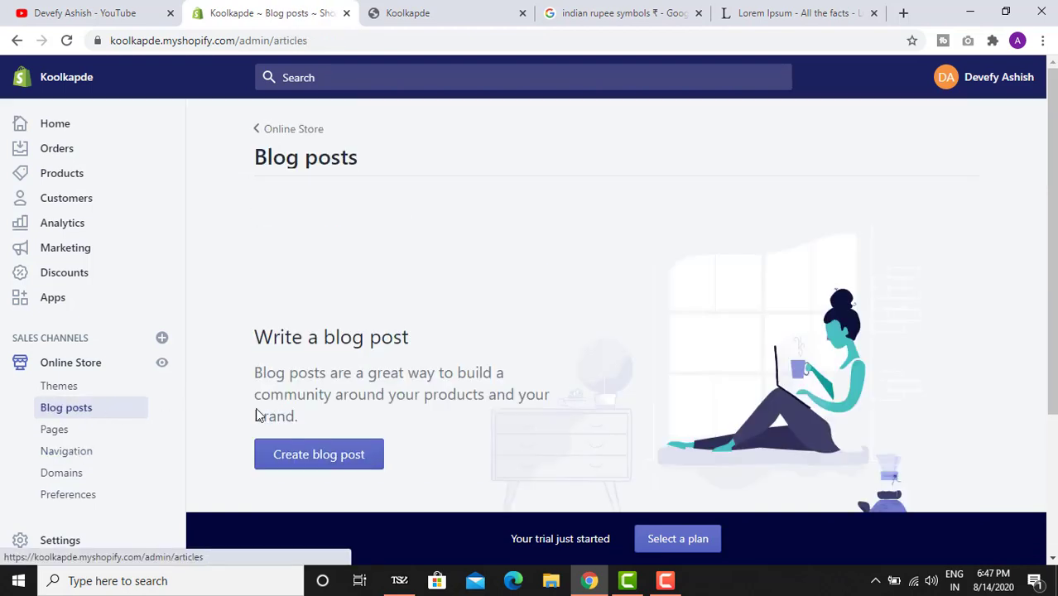
- Start a new blog post titled 'My First Post'
scroll(427, 364, down, 2)
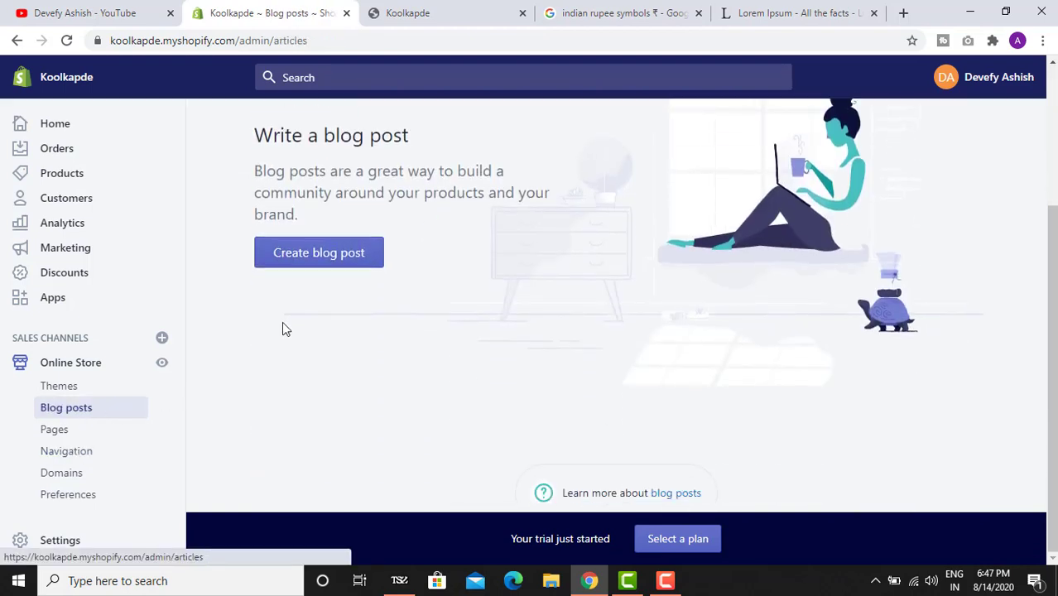
scroll(282, 324, up, 1)
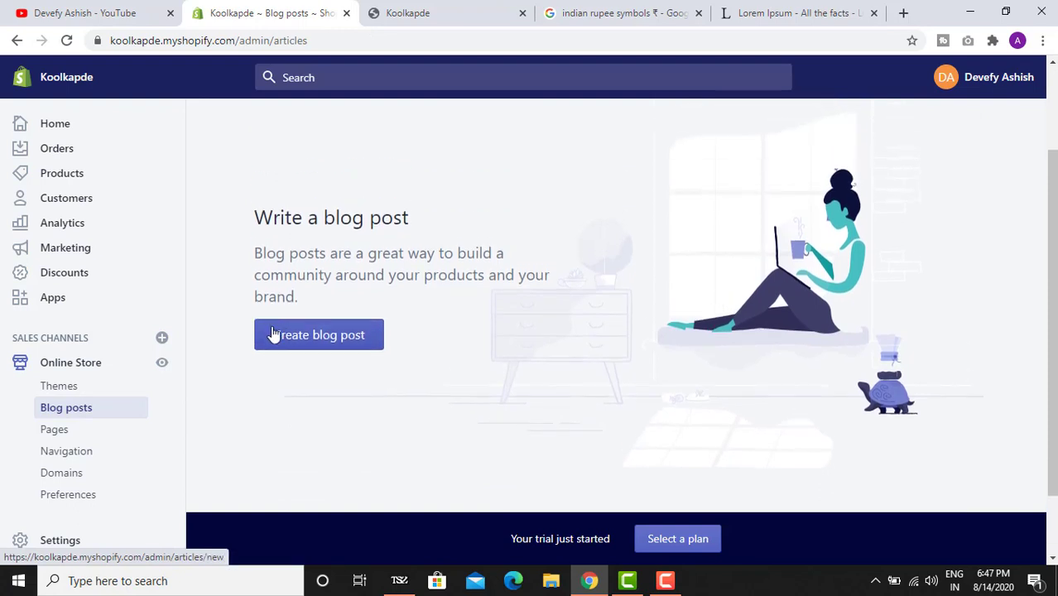
scroll(282, 327, up, 2)
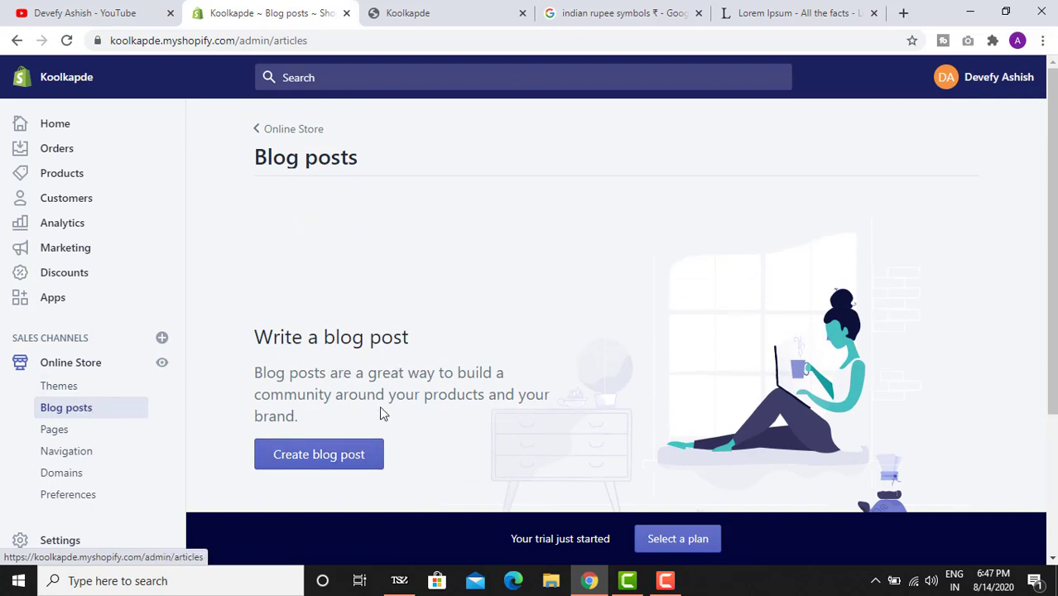
click(361, 459)
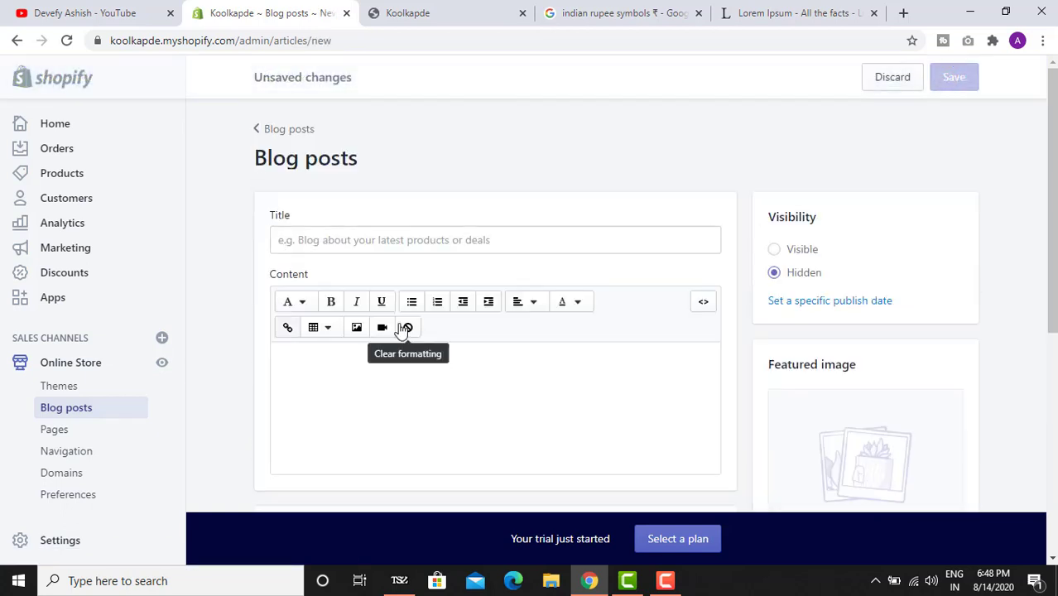
click(401, 239)
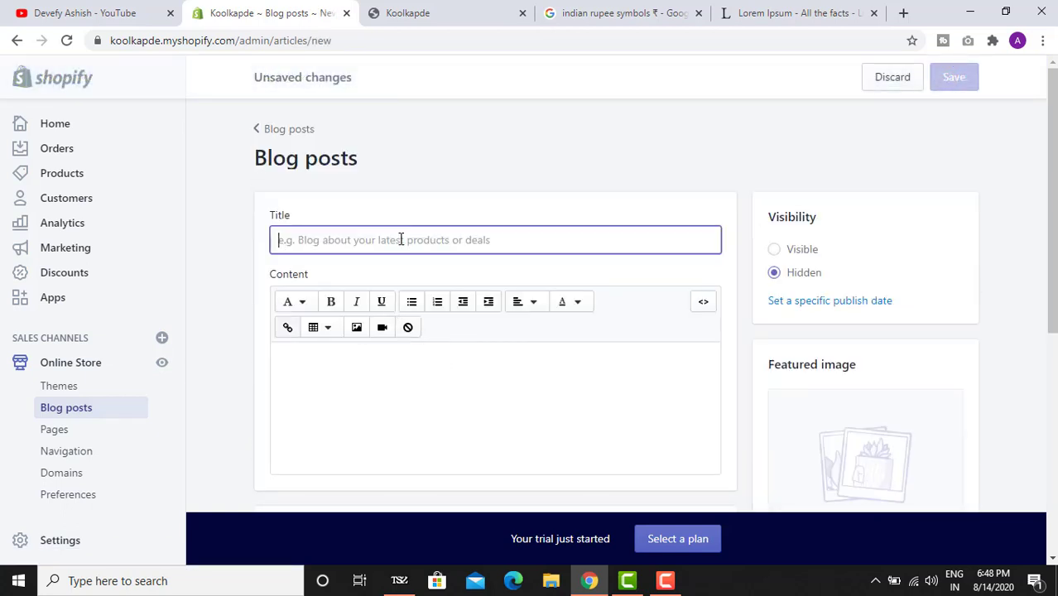
scroll(401, 248, down, 1)
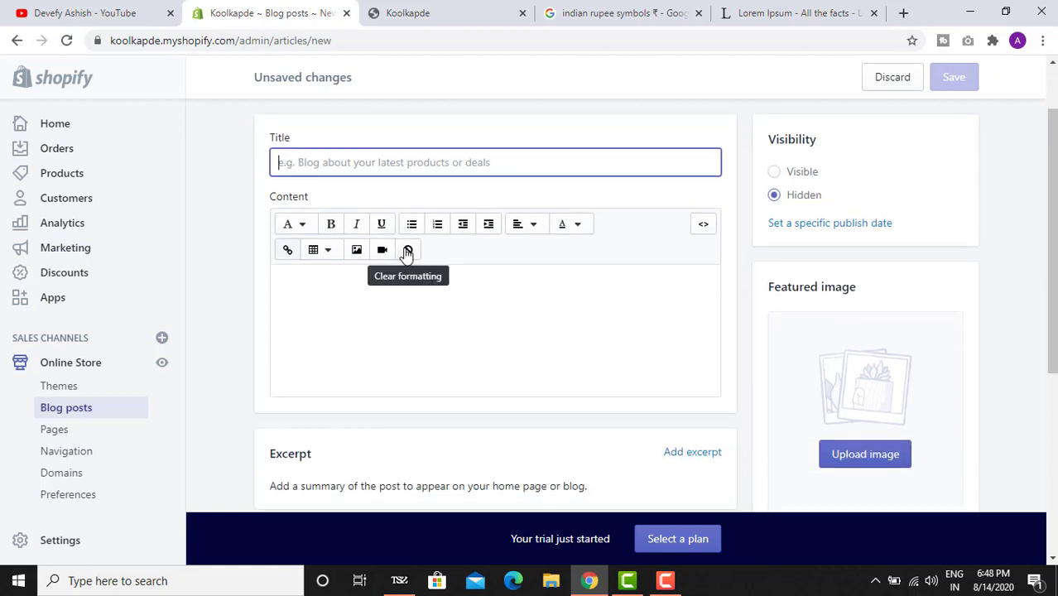
text(My First Post)
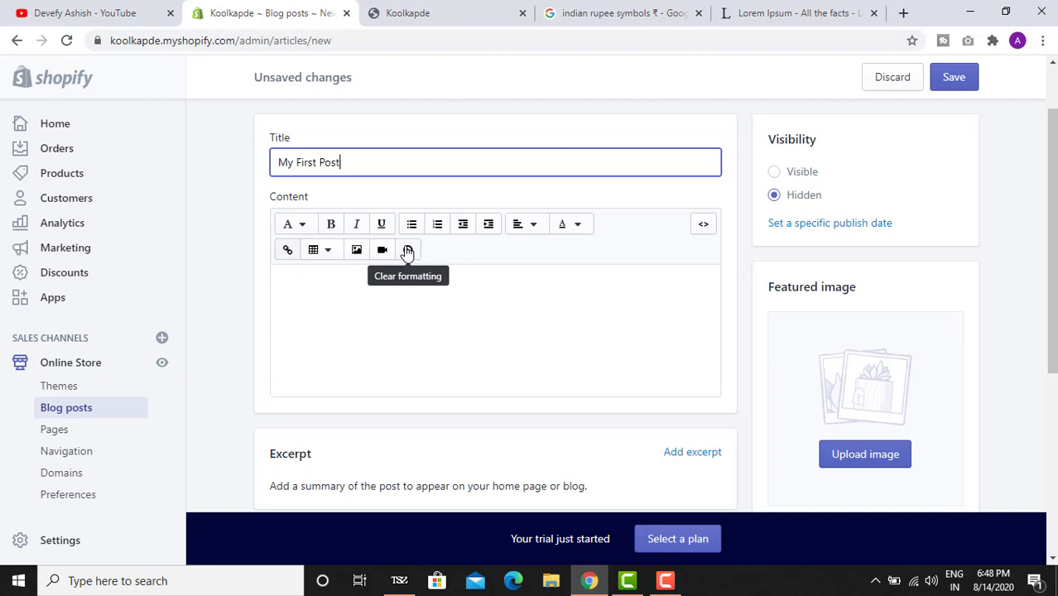
- Paste two Lorem Ipsum paragraphs into the post content
click(491, 301)
text(Lorem Ipsum is simply dummy text of the printing and typesetting industry. Lorem Ipsum has been the industry's standard dummy text ever since the 1500s, when an unknown printer took a galley of type and scrambled it to make a type specimen book. It has survived not only five centuries, but also the leap into electronic typesetting, remaining essentially unchanged. It was popularised in the 1960s with the release of Letraset sheets containing Lorem Ipsum passages, and more recently with desktop publishing software like Aldus PageMaker including versions of Lorem Ipsum.)
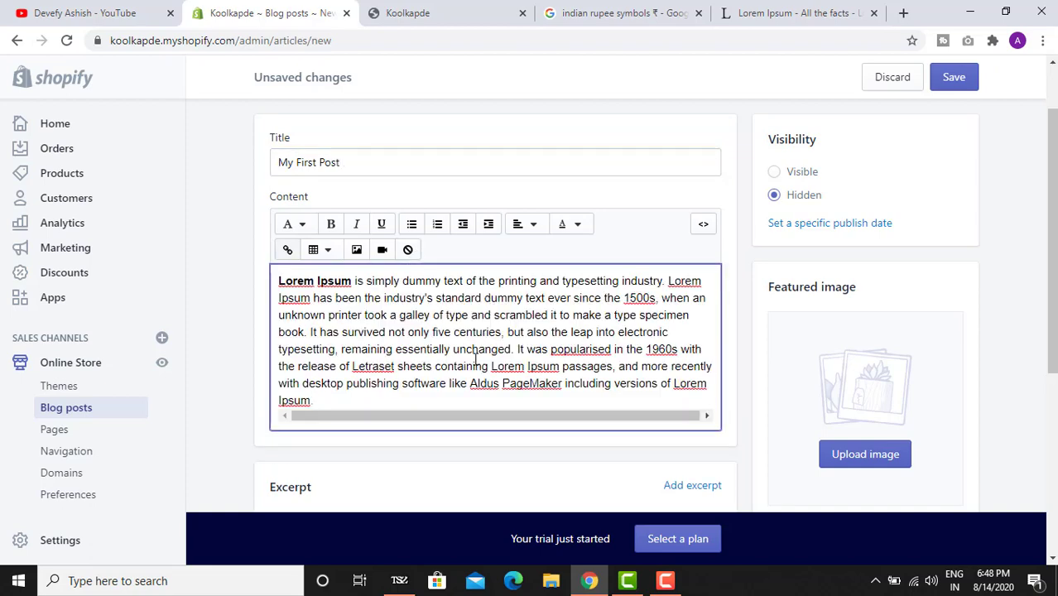
key(Return)
text(Lorem Ipsum is simply dummy text of the printing and typesetting industry. Lorem Ipsum has been the industry's standard dummy text ever since the 1500s, when an unknown printer took a galley of type and scrambled it to make a type specimen book. It has survived not only five centuries, but also the leap into electronic typesetting, remaining essentially unchanged. It was popularised in the 1960s with the release of Letraset sheets containing Lorem Ipsum passages, and more recently with desktop publishing software like Aldus PageMaker including versions of Lorem Ipsum.)
scroll(636, 335, down, 3)
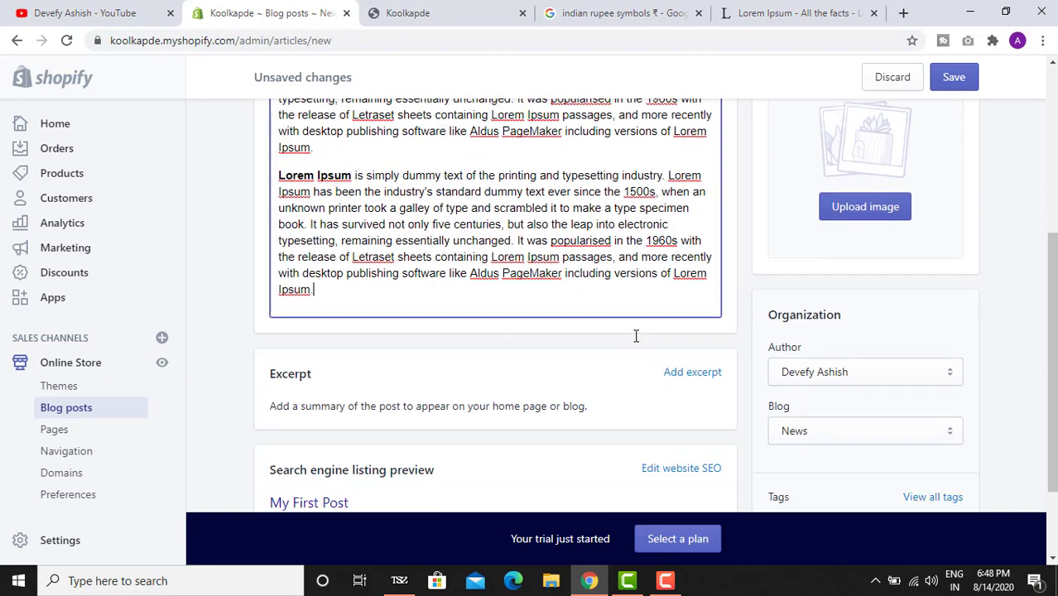
scroll(636, 335, down, 2)
scroll(712, 347, up, 2)
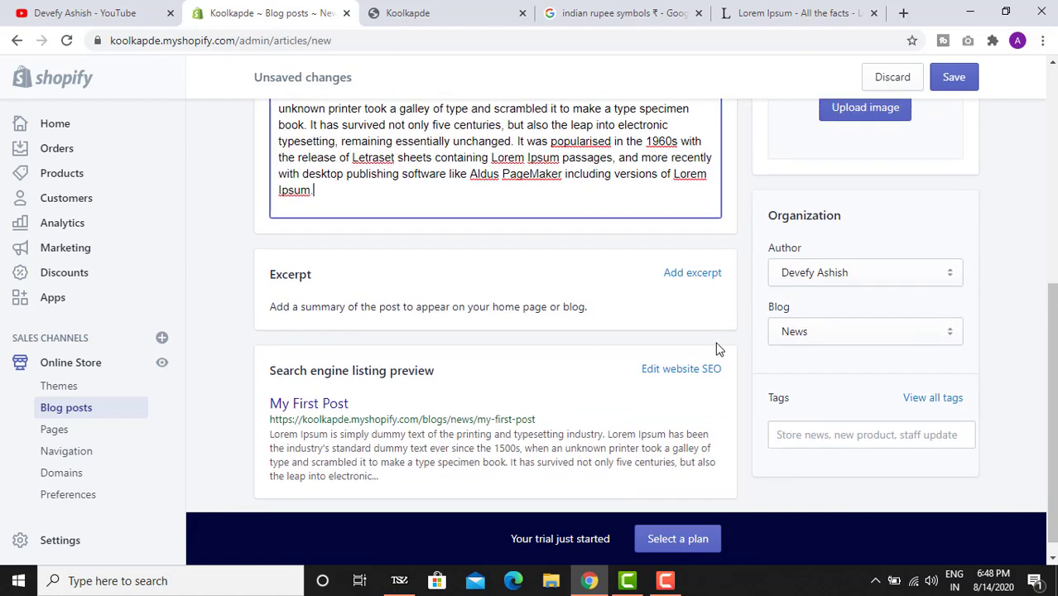
- Add an excerpt by pasting Lorem Ipsum text and trimming most of it away
click(709, 335)
scroll(530, 355, down, 2)
click(416, 332)
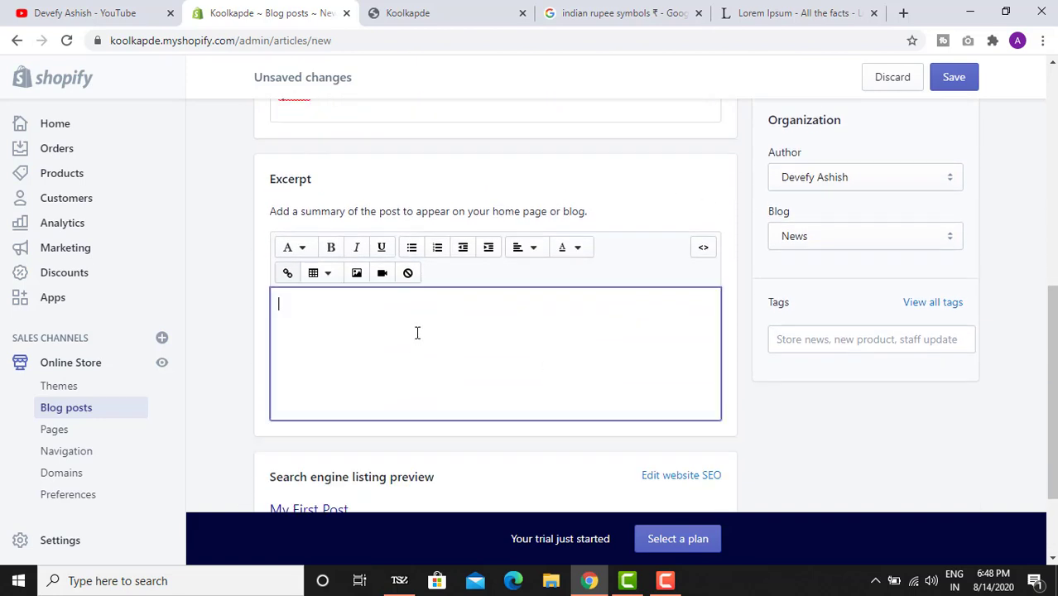
text(Lorem Ipsum is simply dummy text of the printing and typesetting industry. Lorem Ipsum has been the industry's standard dummy text ever since the 1500s, when an unknown printer took a galley of type and scrambled it to make a type specimen book. It has survived not only five centuries, but also the leap into electronic typesetting, remaining essentially unchanged. It was popularised in the 1960s with the release of Letraset sheets containing Lorem Ipsum passages, and more recently with desktop publishing software like Aldus PageMaker including versions of Lorem Ipsum.)
scroll(420, 309, down, 2)
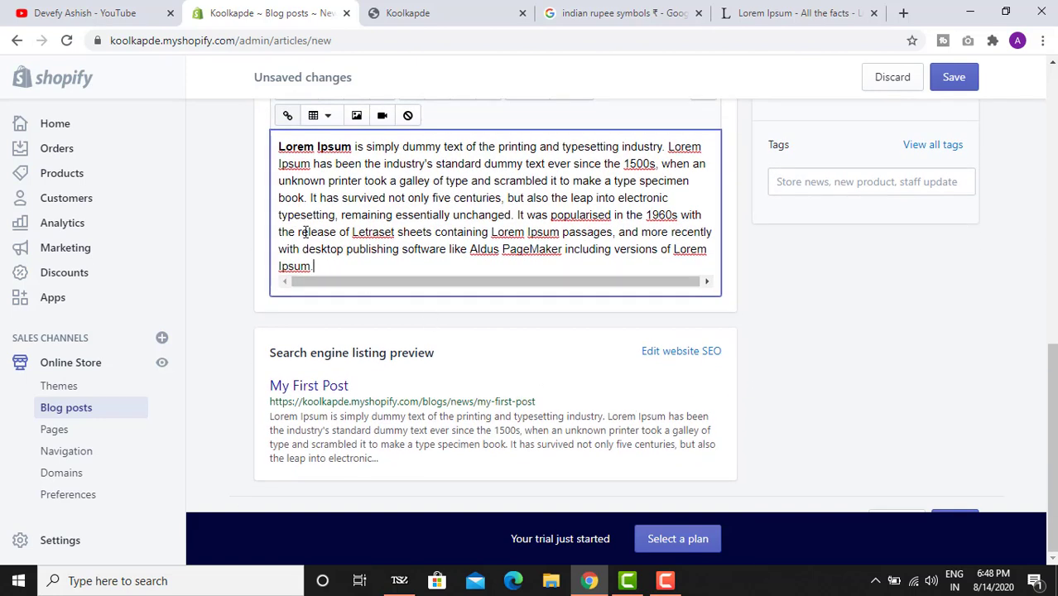
shift+click(316, 162)
key(BackSpace)
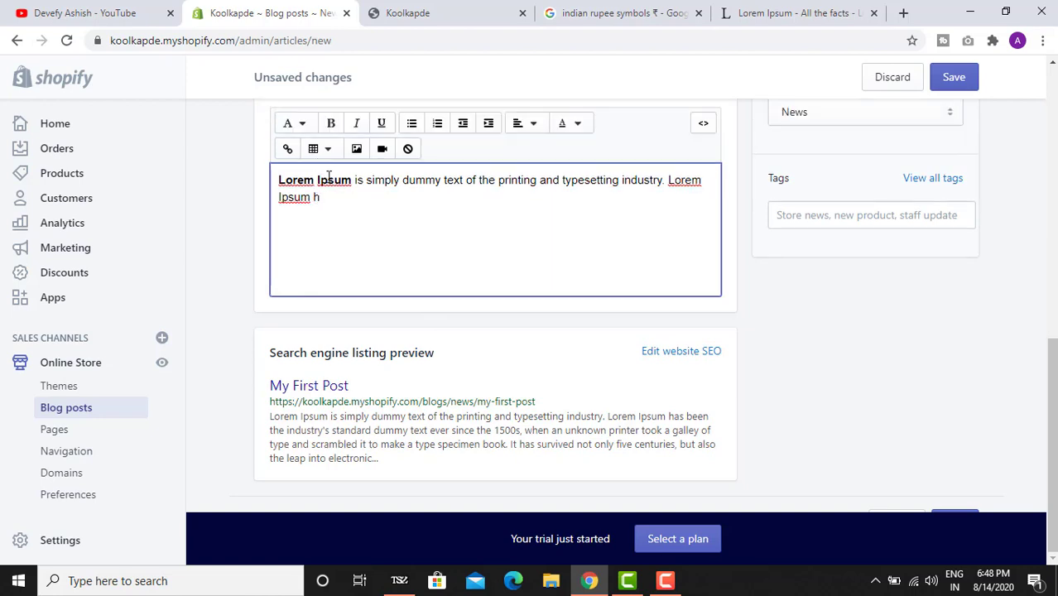
click(779, 271)
scroll(874, 257, up, 6)
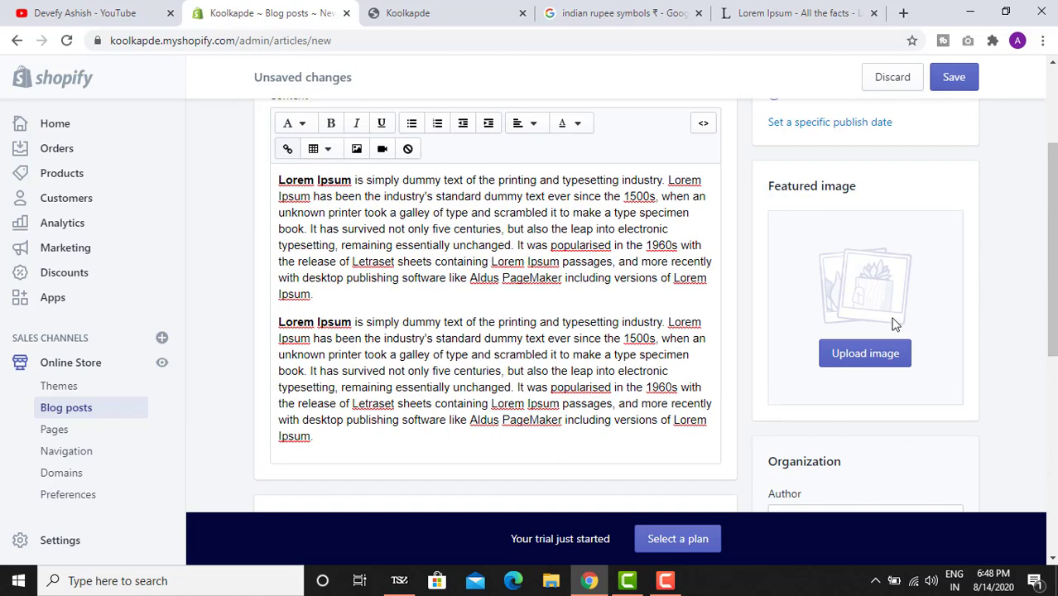
- Set fhg.png as the featured image, make the post visible, and save it
click(863, 353)
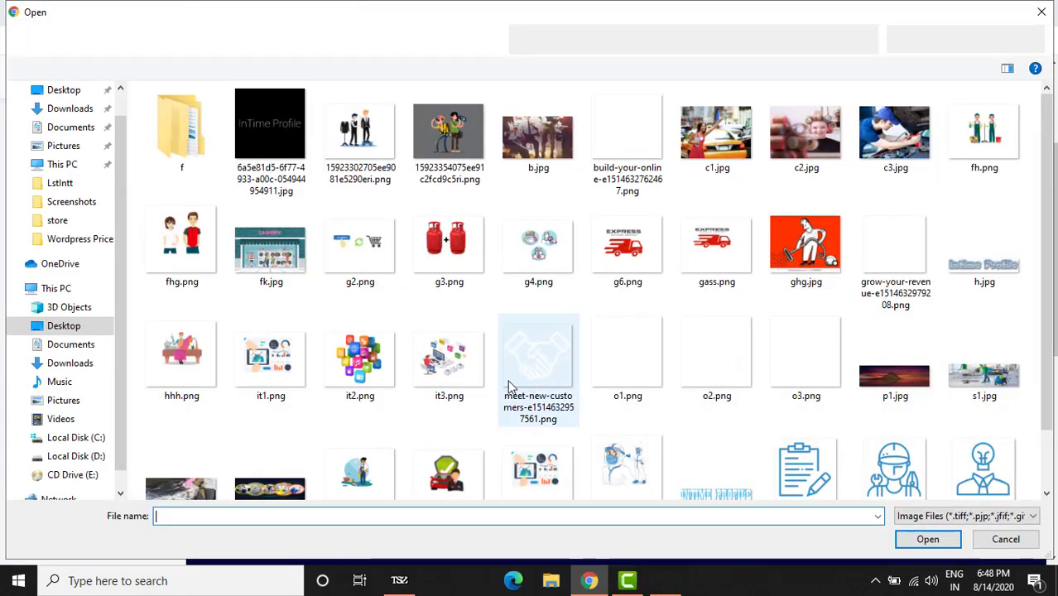
double_click(181, 245)
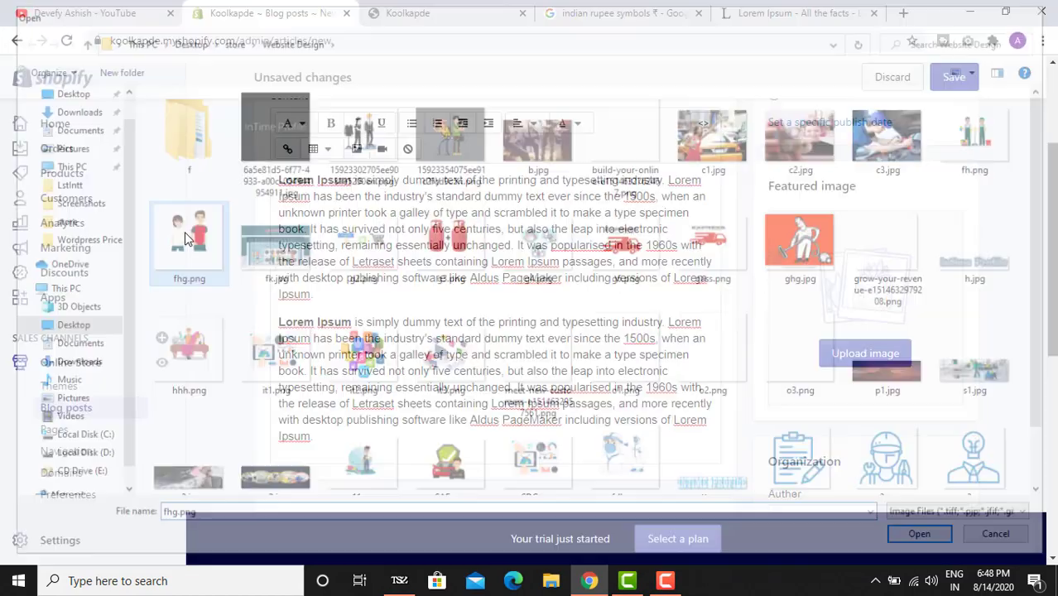
scroll(875, 328, up, 2)
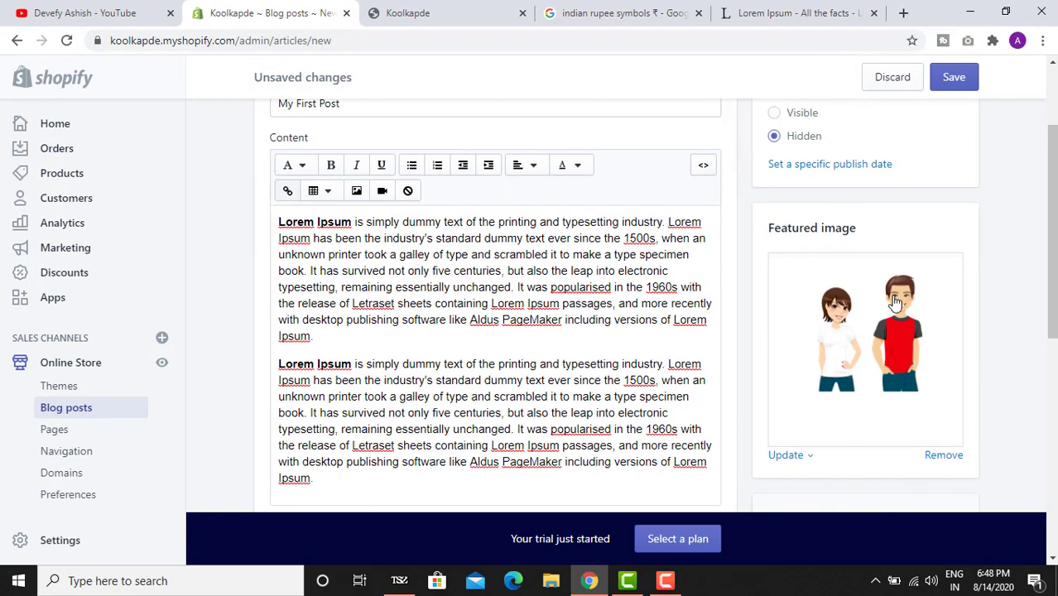
click(799, 237)
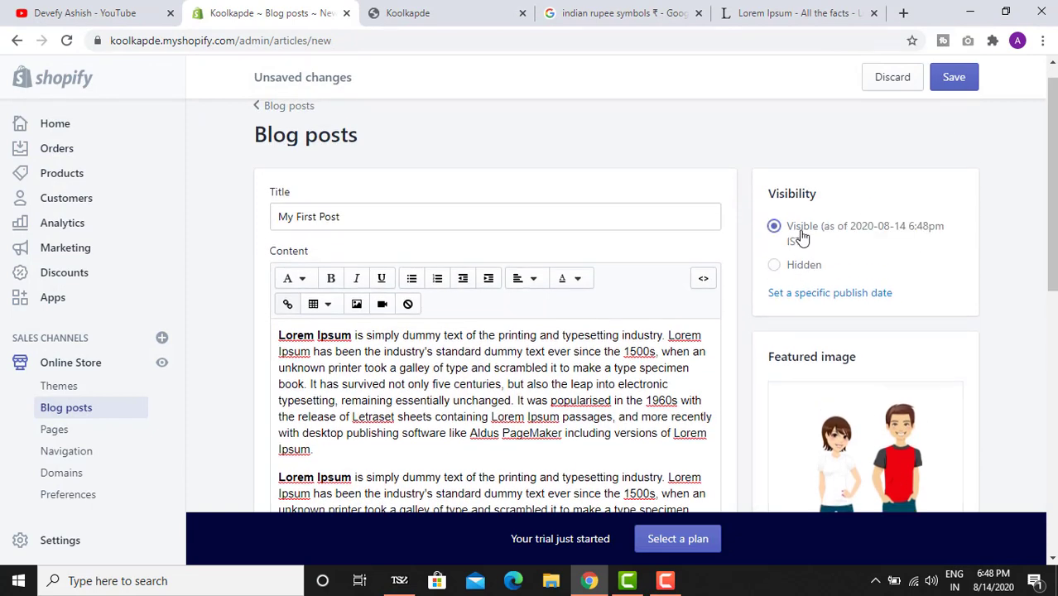
click(963, 78)
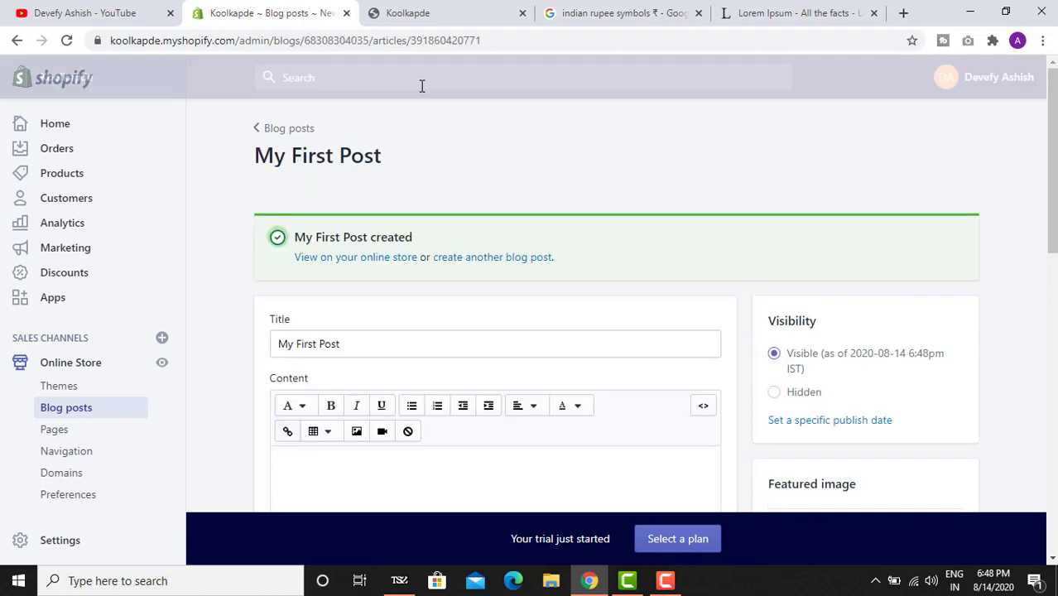
- Reload the storefront to check the new post, then go to the admin Pages list
click(425, 13)
click(67, 41)
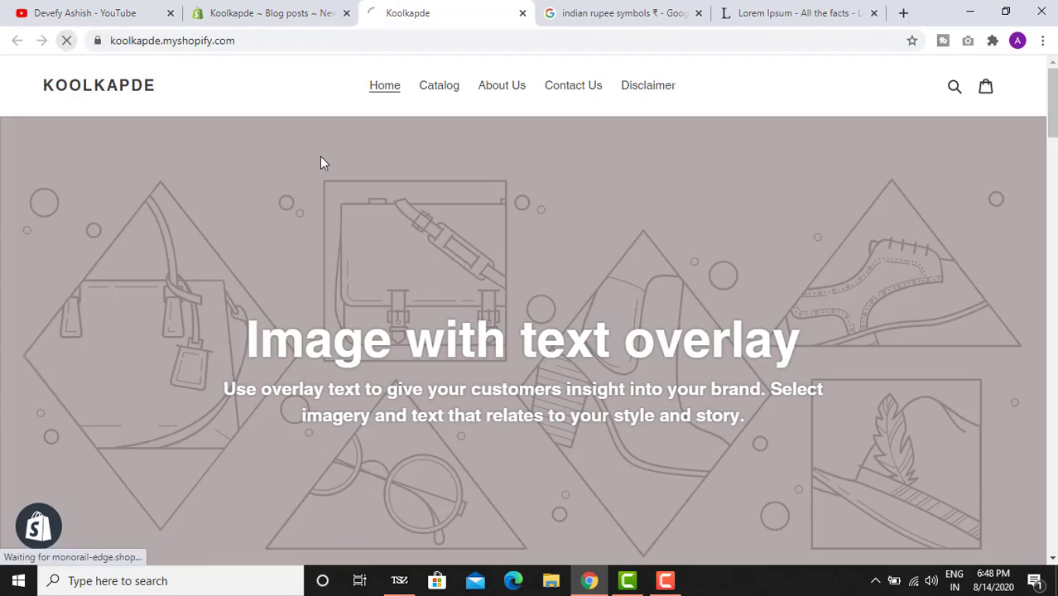
scroll(335, 234, down, 10)
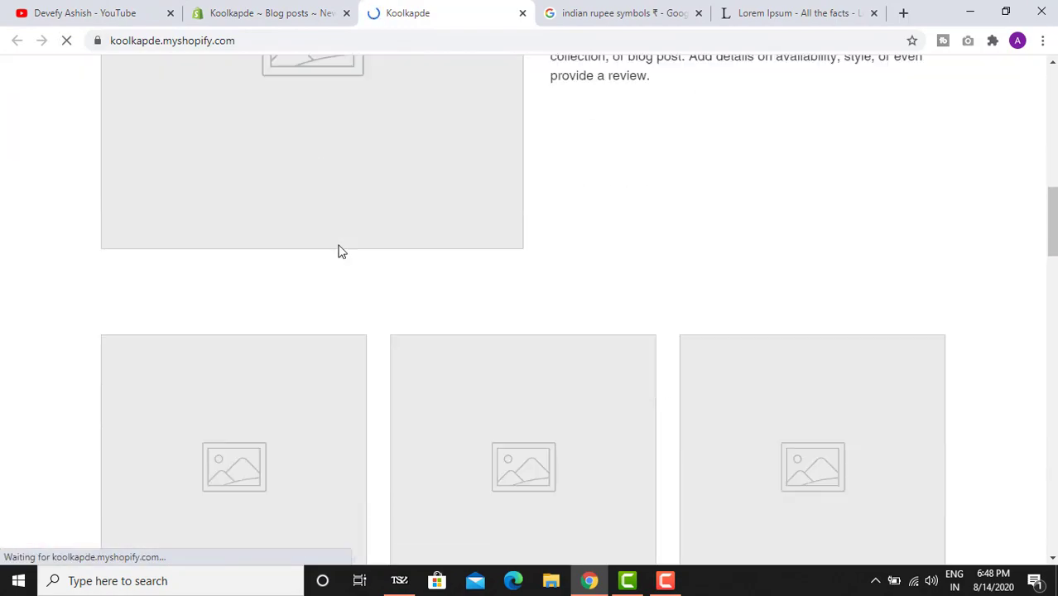
scroll(341, 252, down, 10)
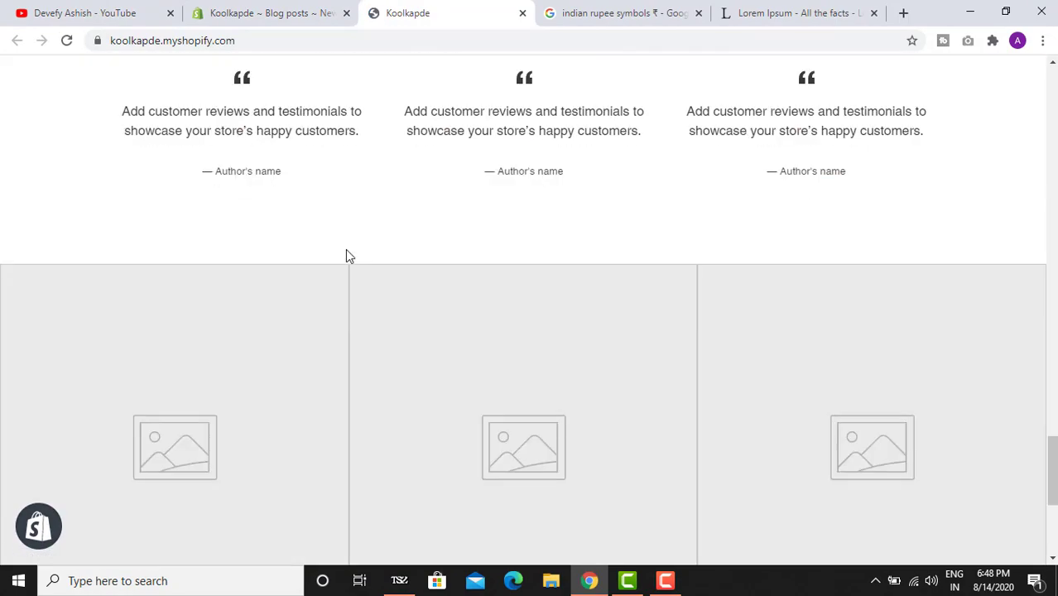
scroll(346, 254, down, 5)
scroll(346, 254, up, 10)
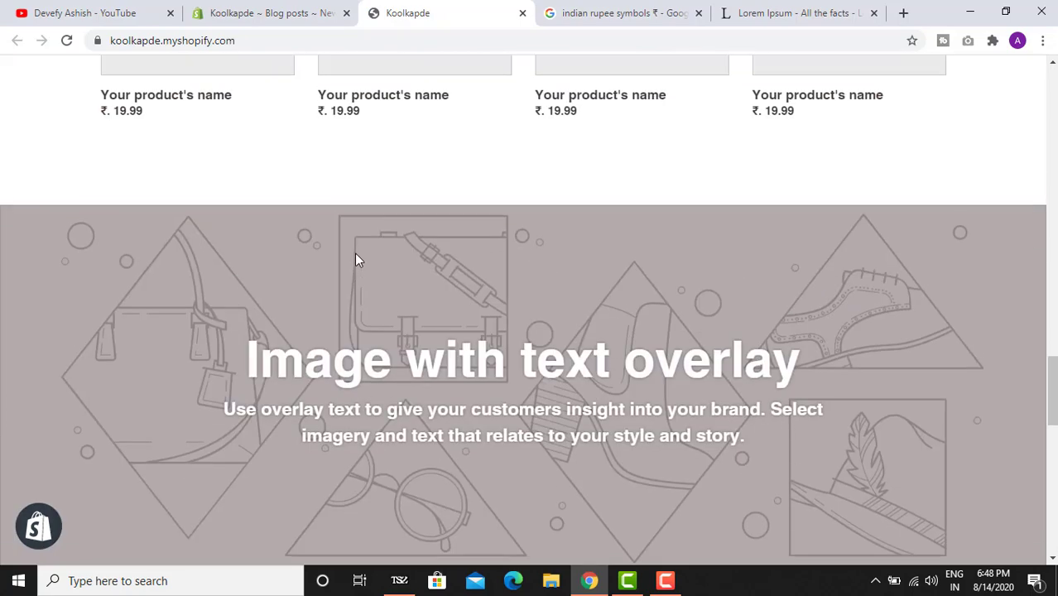
scroll(354, 259, up, 15)
click(235, 13)
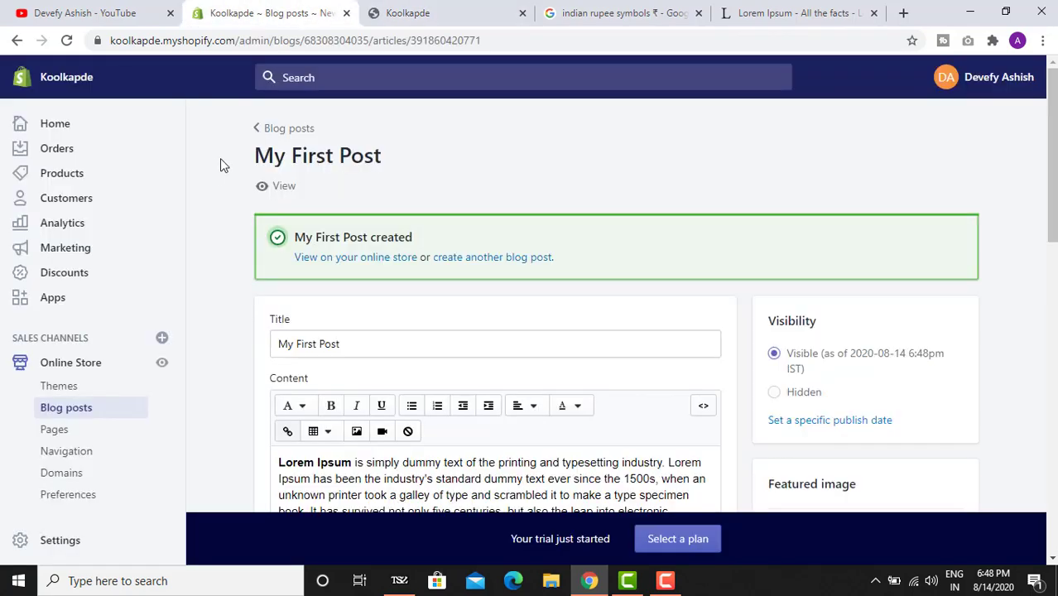
click(87, 431)
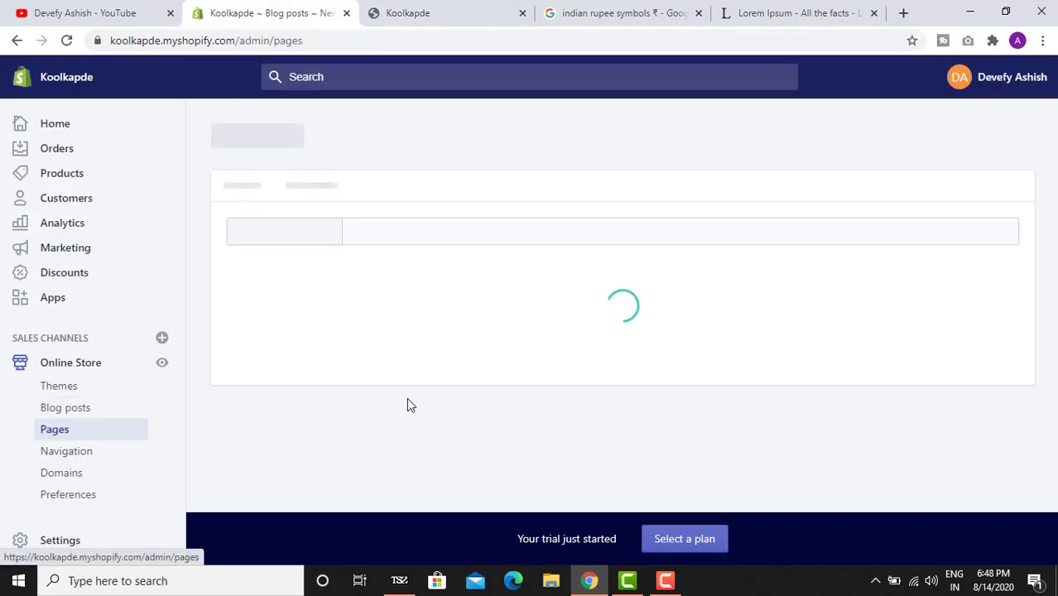
- Create and save a new page titled 'Blog', keeping its template on the default 'page'
scroll(520, 324, down, 2)
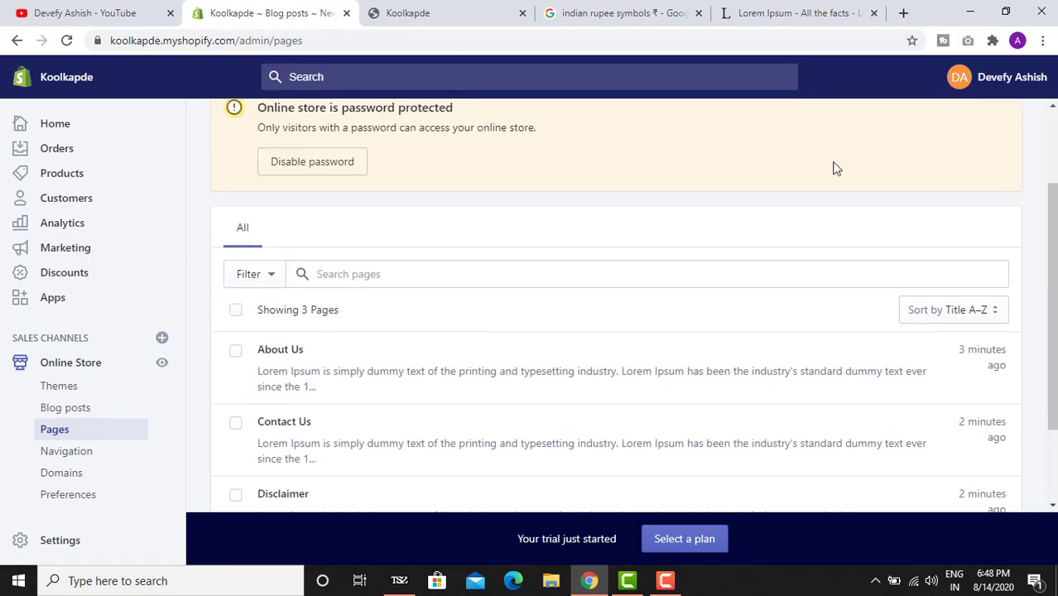
scroll(836, 168, up, 2)
click(1003, 165)
click(440, 278)
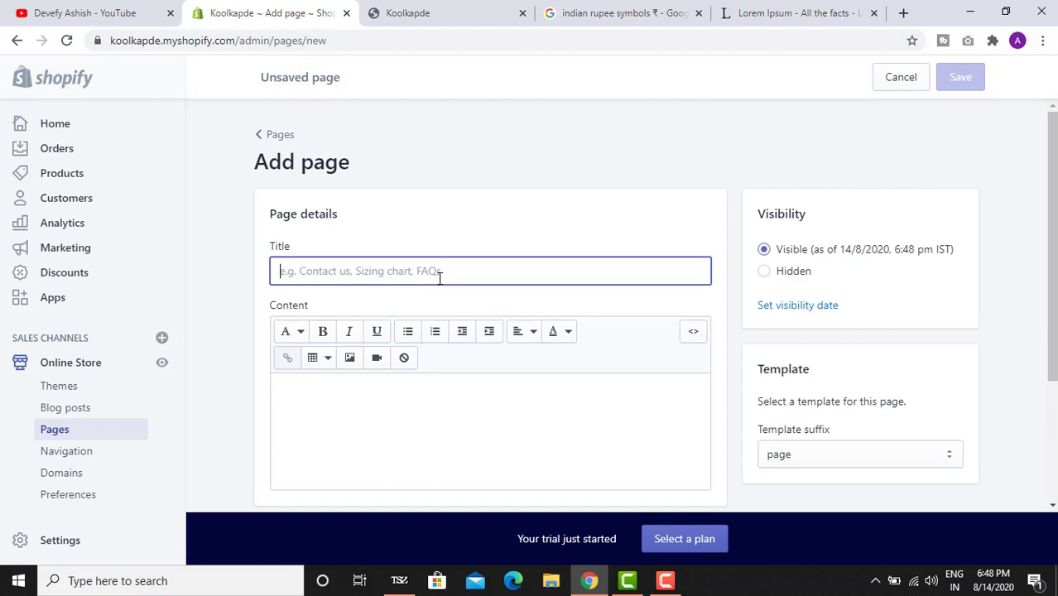
text(Blog)
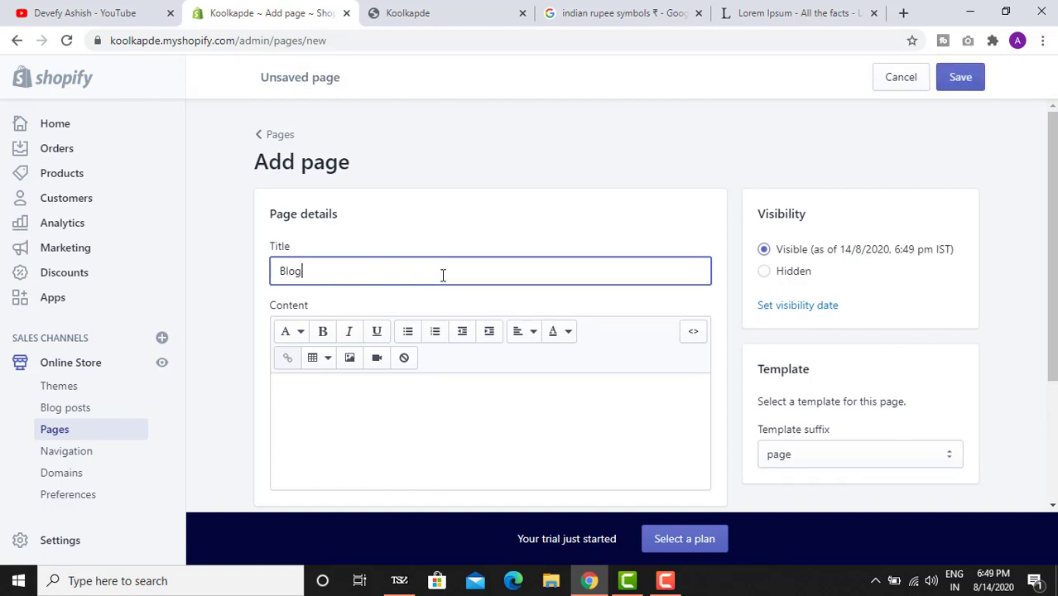
click(961, 78)
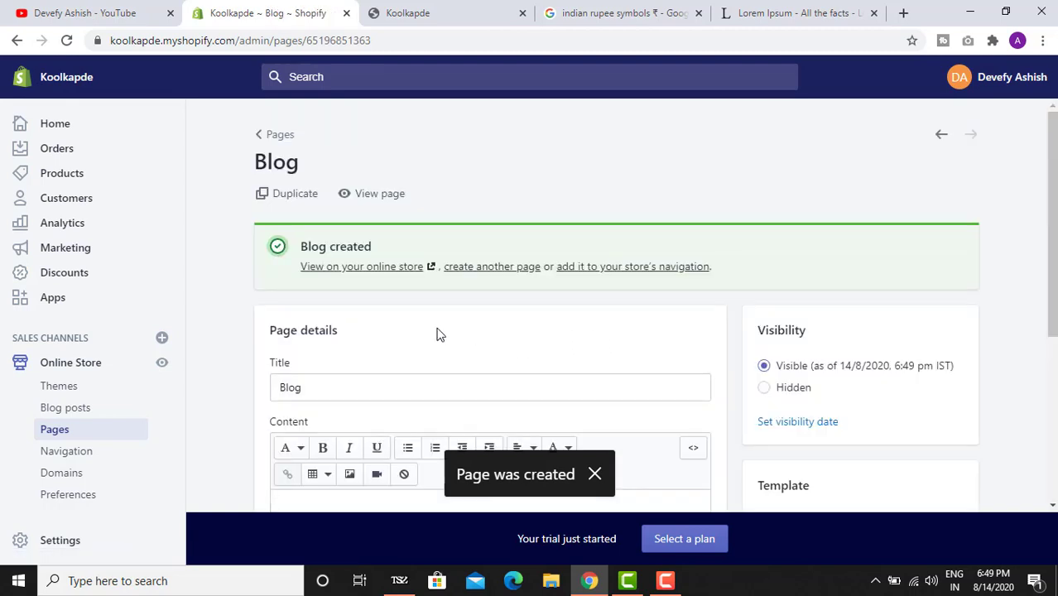
scroll(579, 336, down, 4)
click(834, 273)
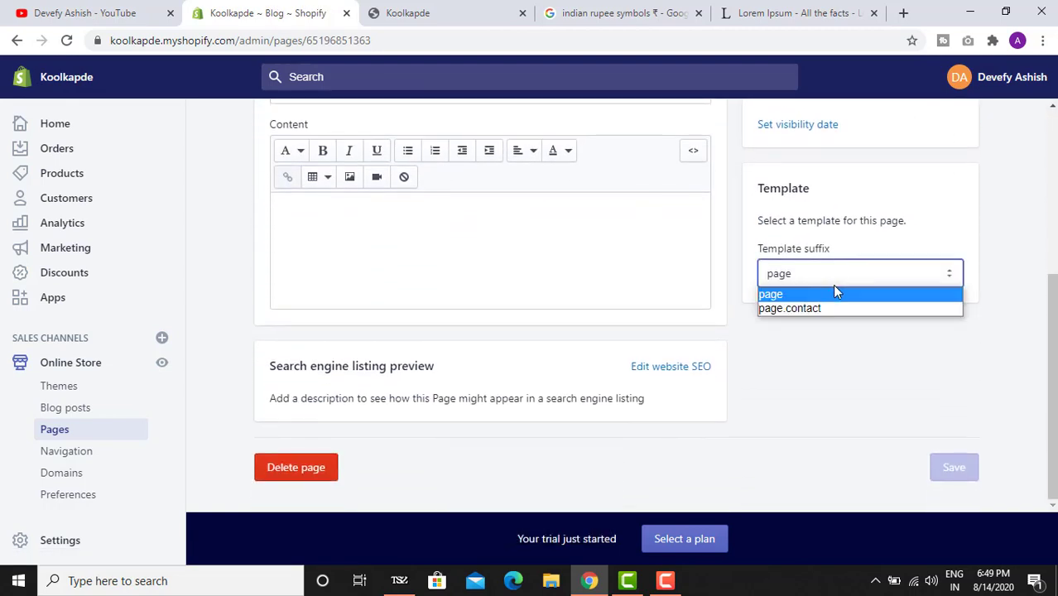
click(834, 293)
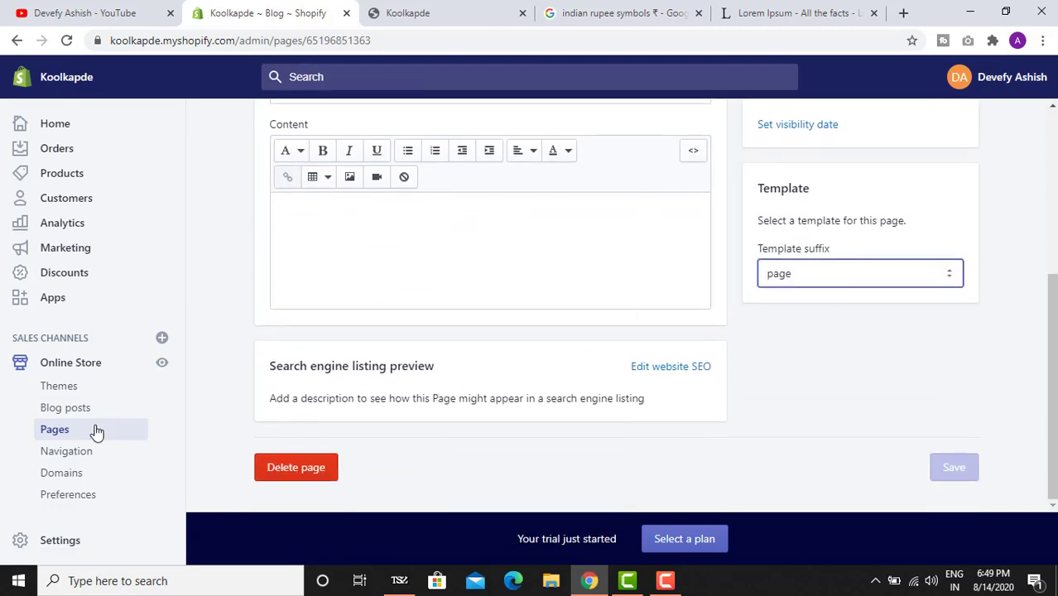
click(76, 409)
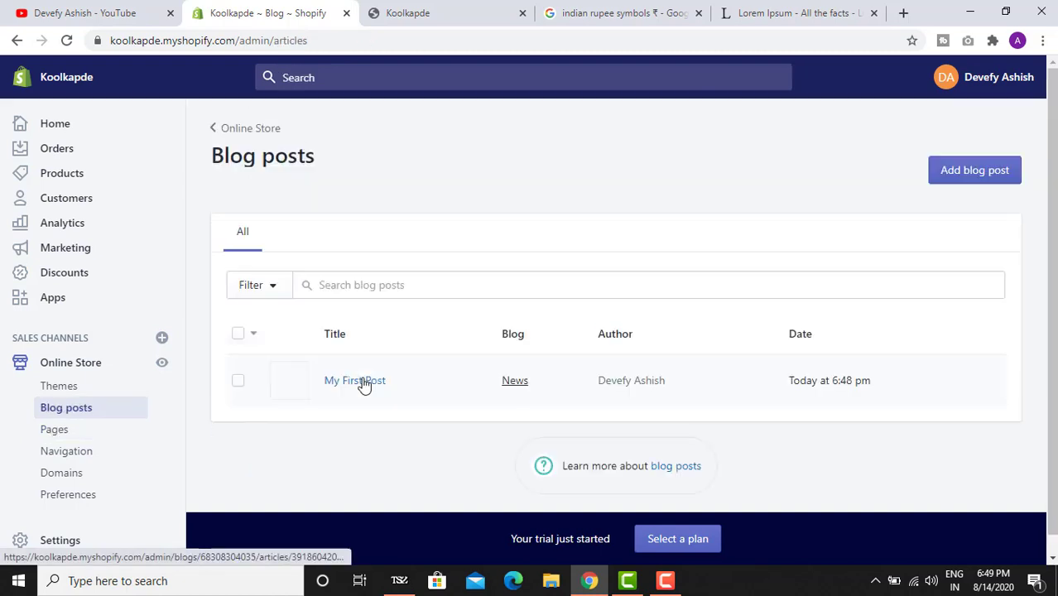
- Inspect the existing News blog in a separate tab, then close it
right_click(515, 381)
click(567, 394)
click(389, 12)
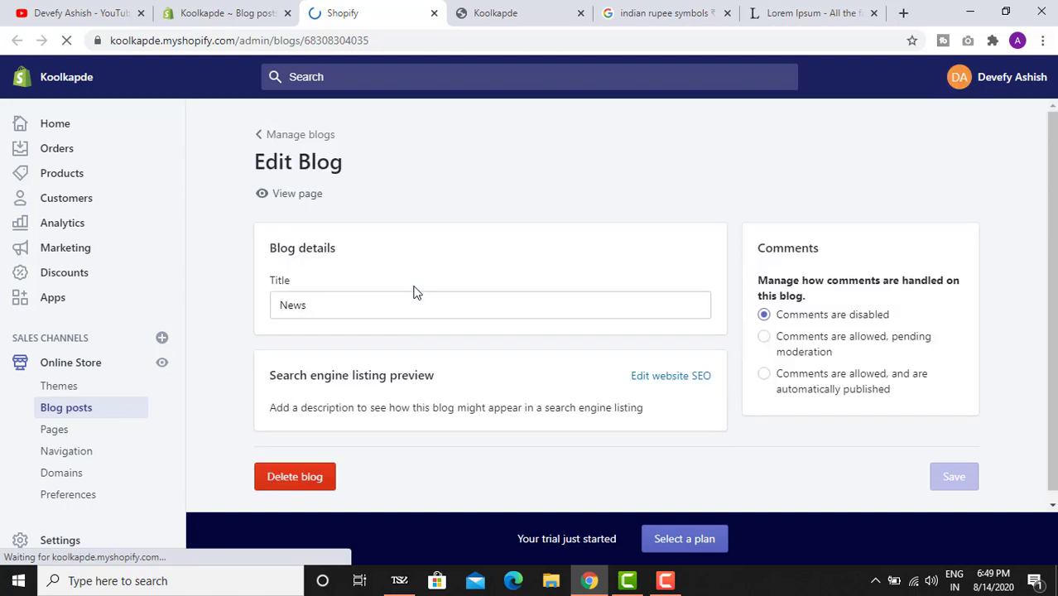
click(408, 300)
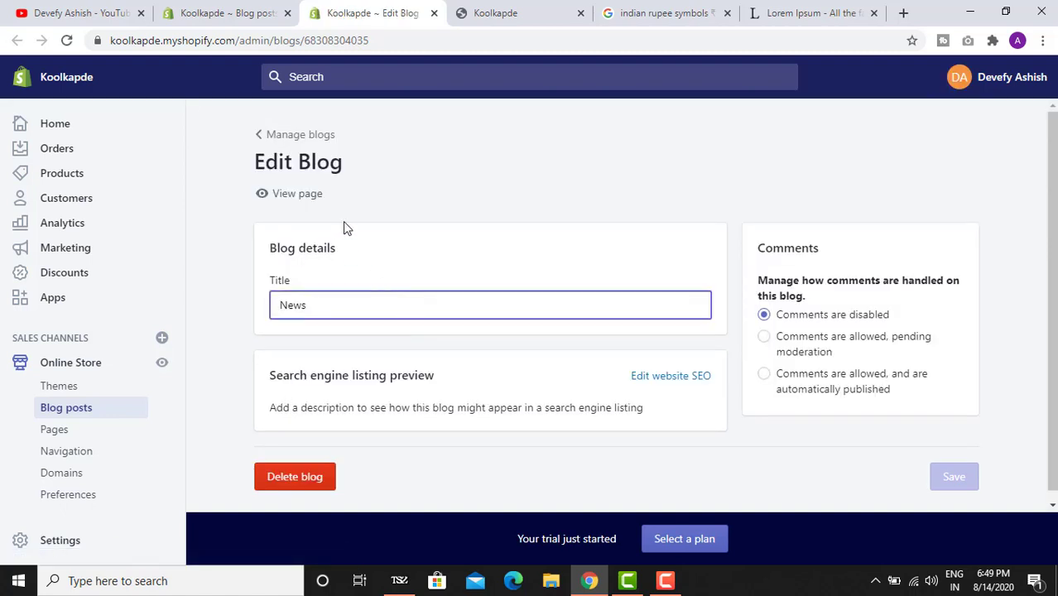
click(256, 12)
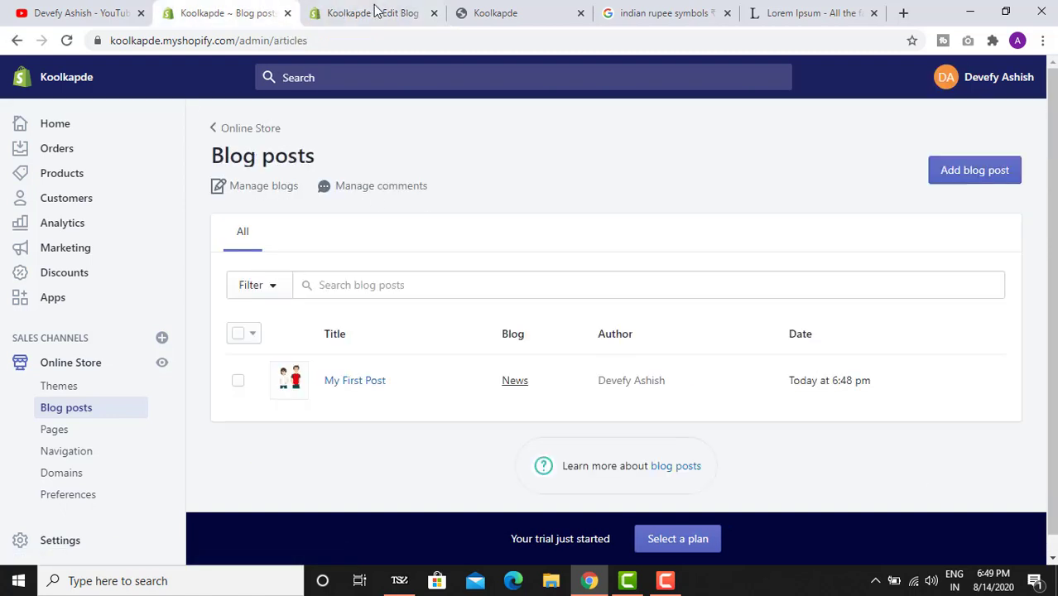
click(434, 12)
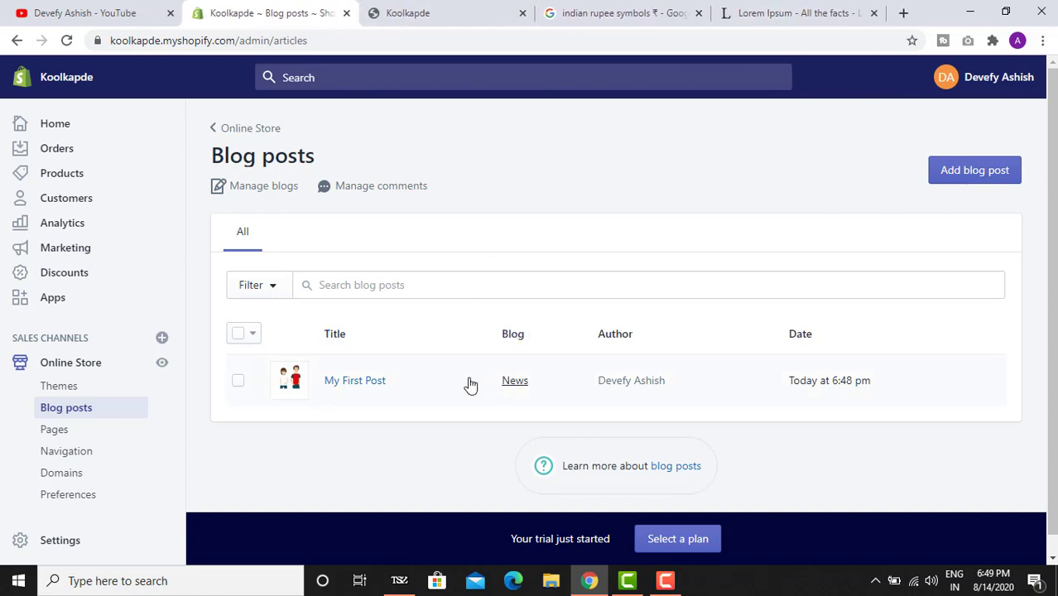
- Open My First Post and choose 'Create a new blog...' in its Blog dropdown
click(361, 382)
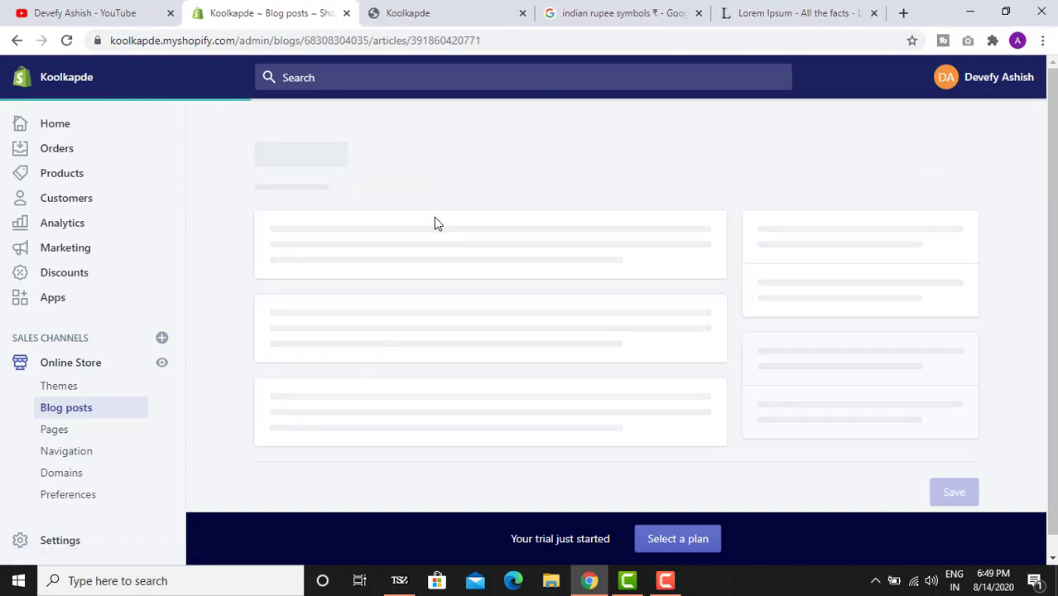
scroll(562, 221, down, 6)
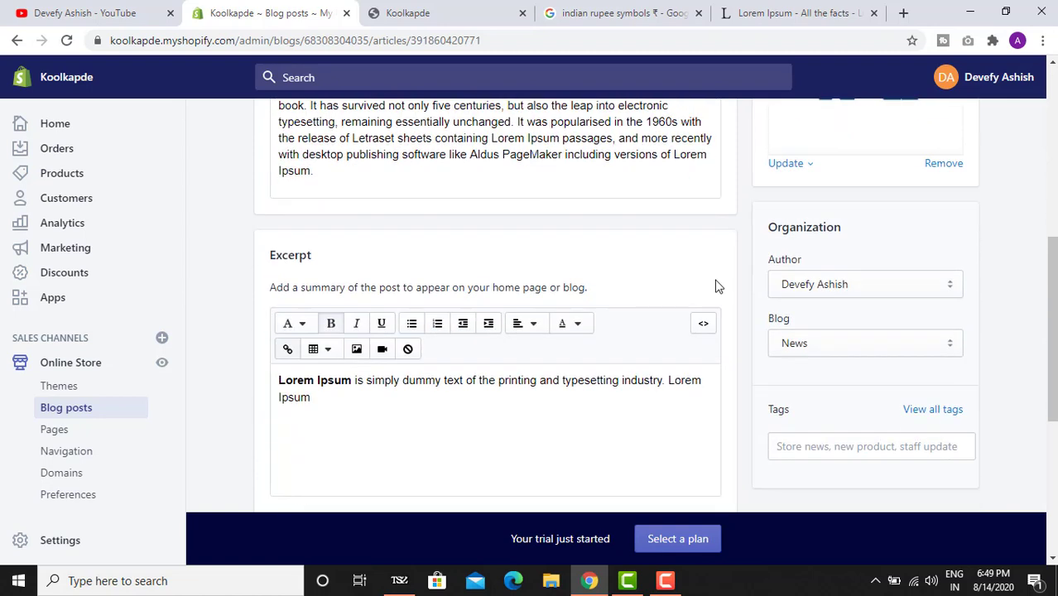
click(820, 275)
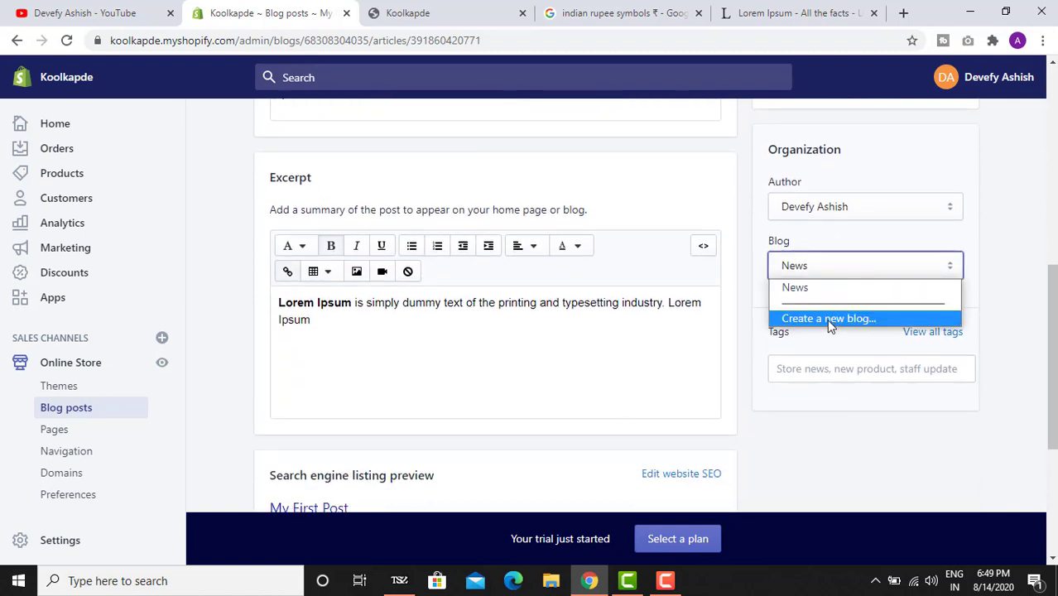
click(827, 319)
click(820, 325)
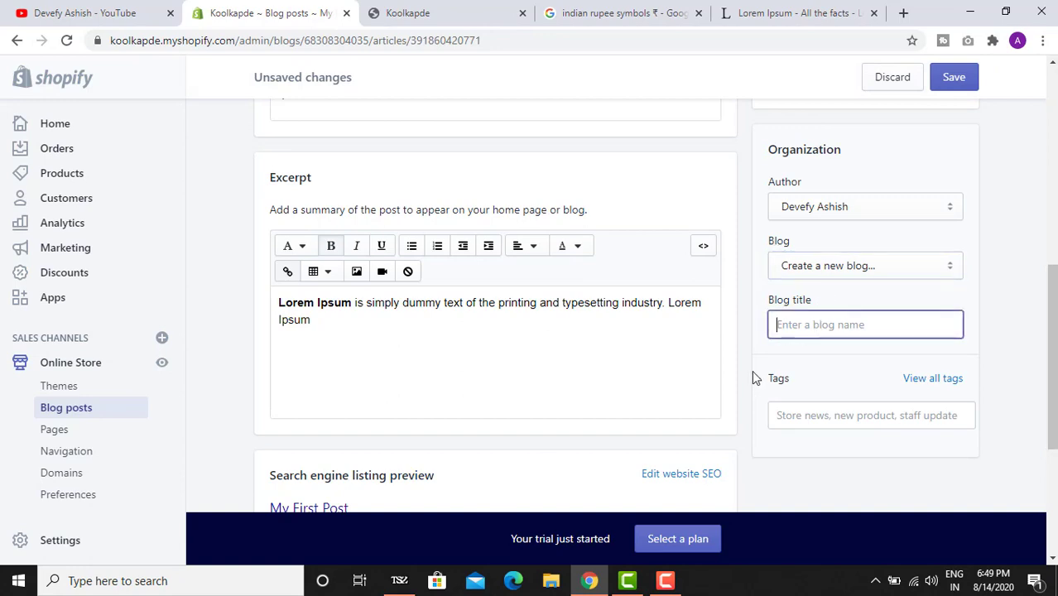
scroll(786, 383, down, 1)
scroll(584, 306, up, 5)
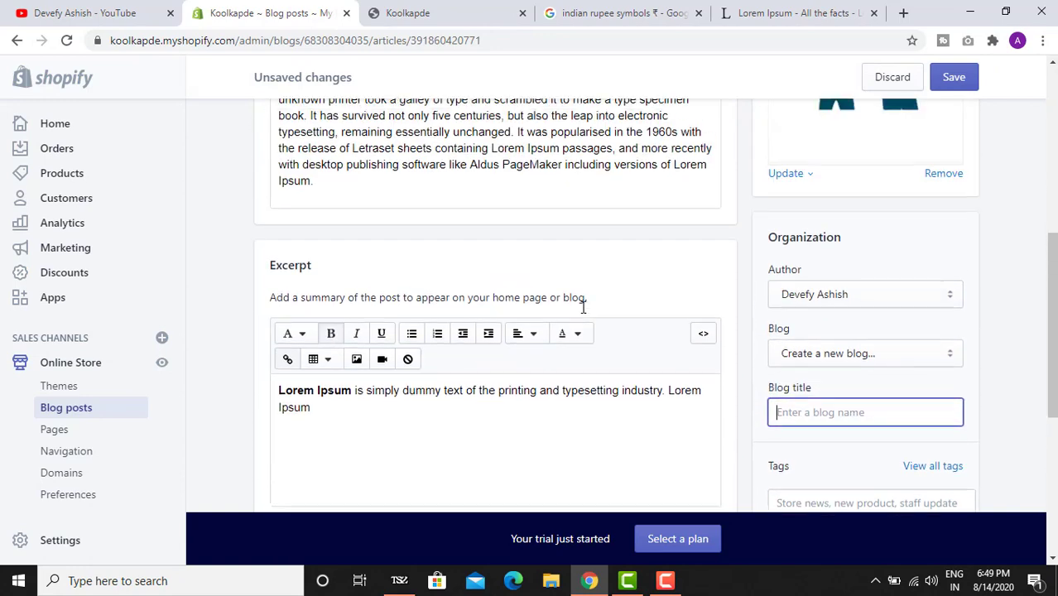
scroll(689, 311, up, 1)
scroll(720, 324, down, 5)
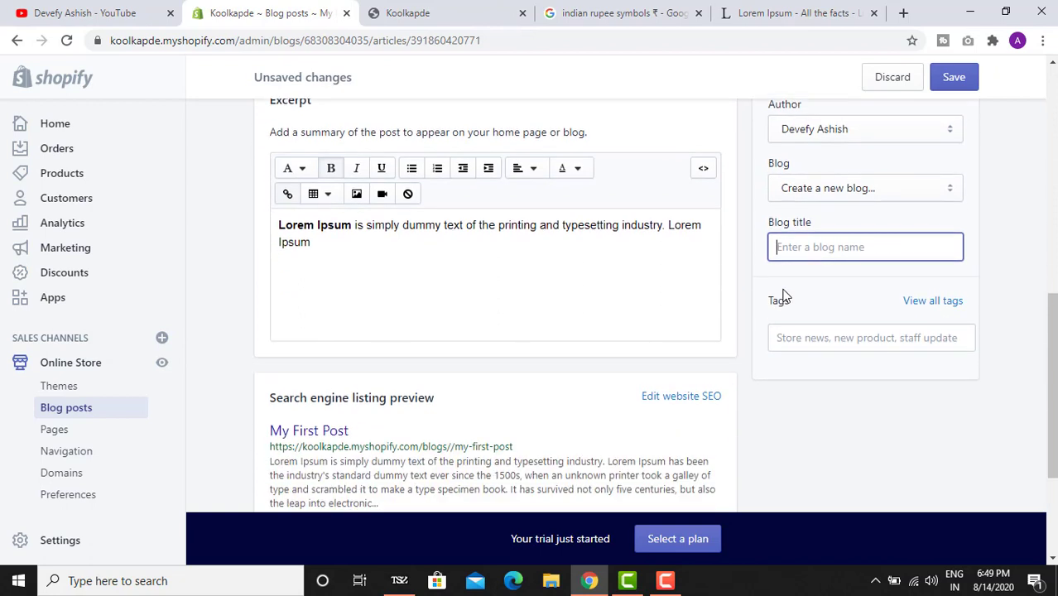
- Name the new blog 'Latest Products' and save the post
text(test)
key(BackSpace)
key(BackSpace)
key(BackSpace)
key(BackSpace)
text(fa)
key(BackSpace)
key(BackSpace)
text(Latest )
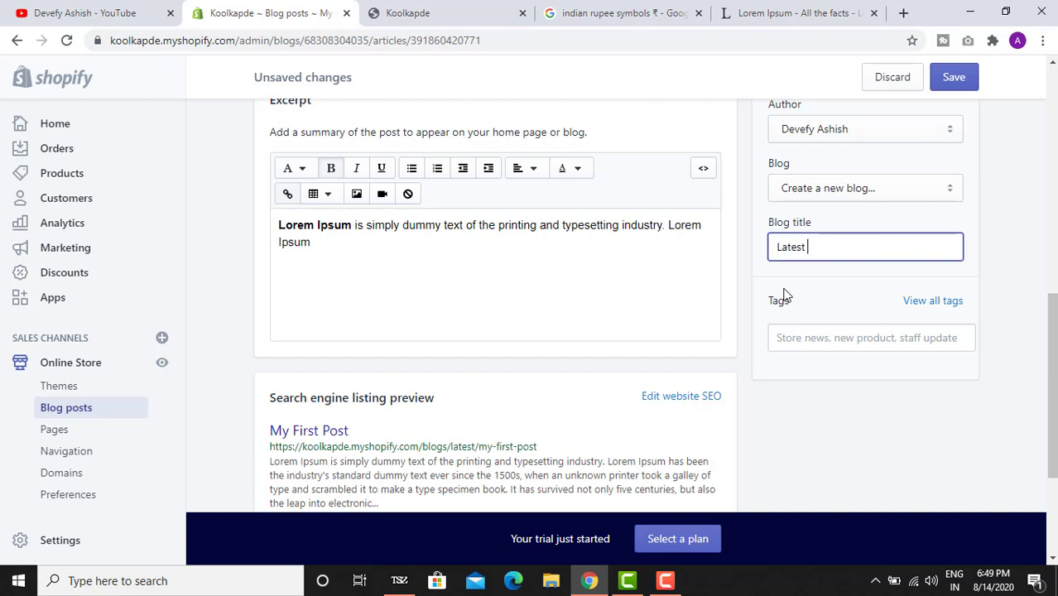
text(Produ)
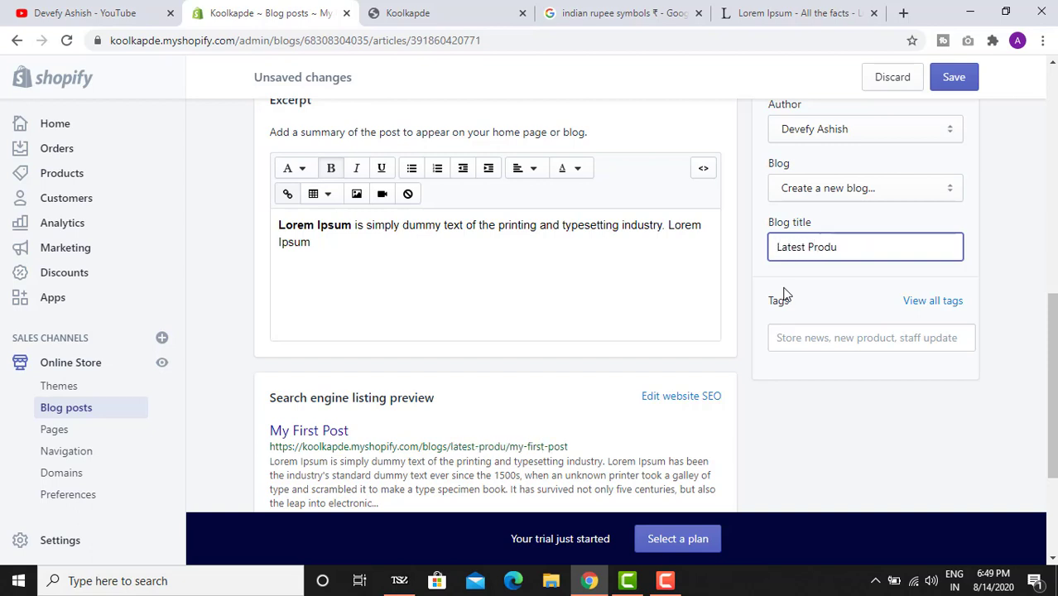
text(cts)
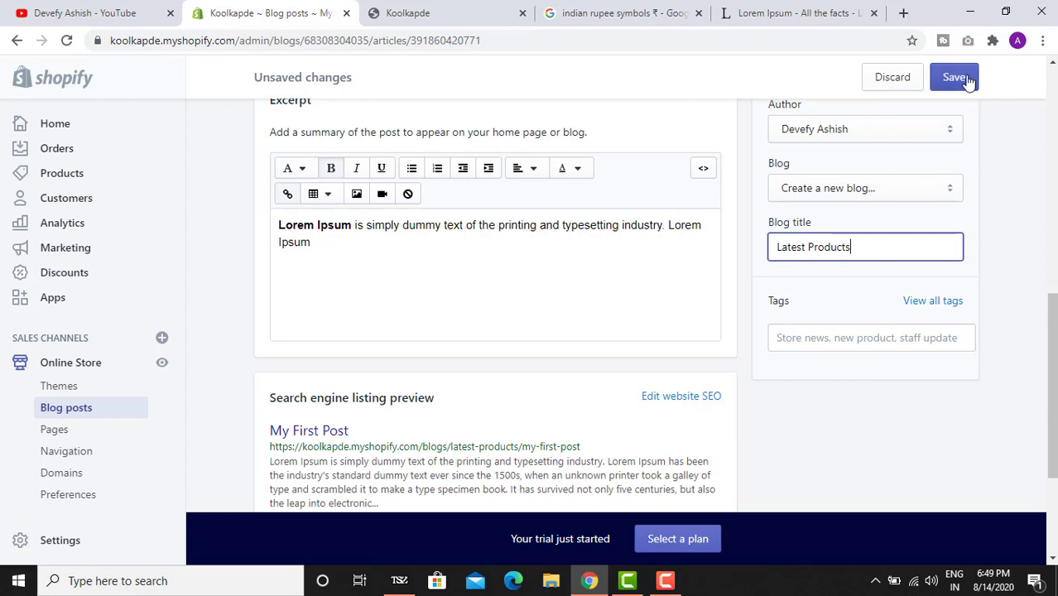
click(954, 77)
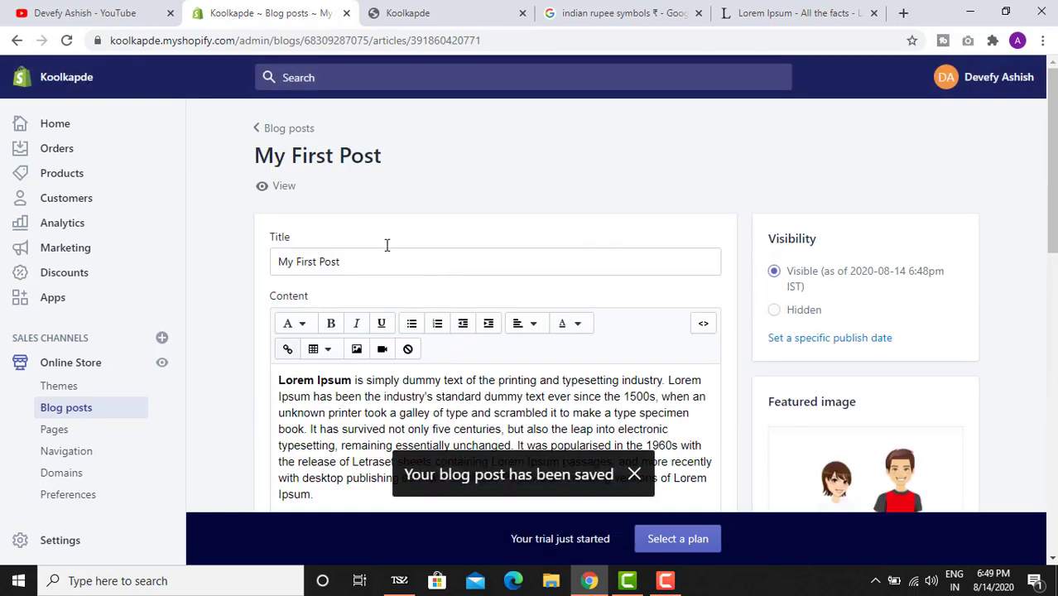
- View My First Post on the storefront, then open the store's home page
click(285, 188)
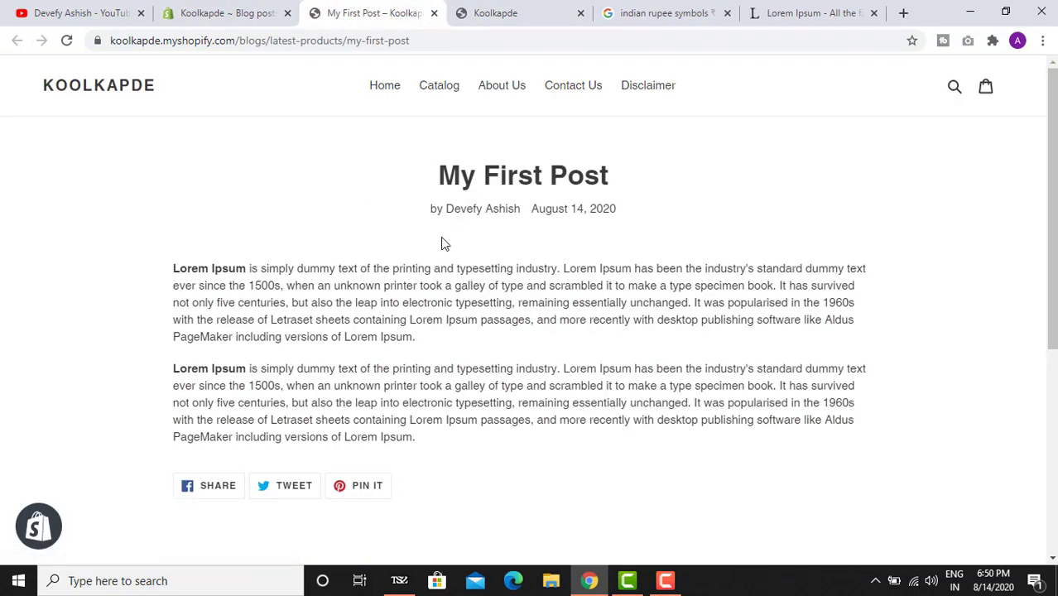
drag(429, 197, 648, 201)
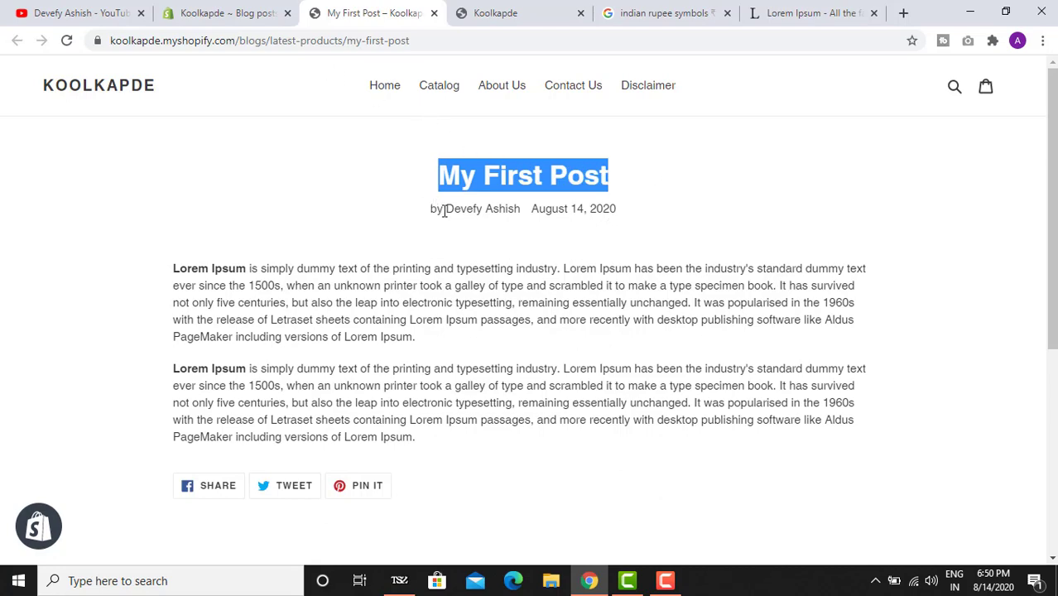
scroll(444, 210, down, 5)
scroll(444, 207, up, 5)
click(387, 100)
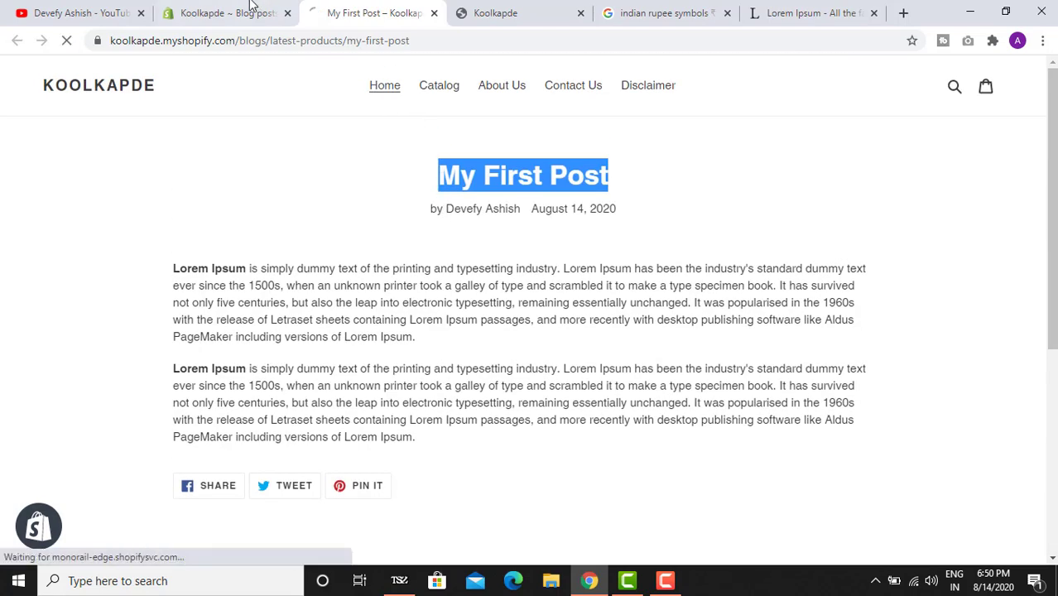
- Back in the admin, review the Pages list, then open Navigation
click(252, 11)
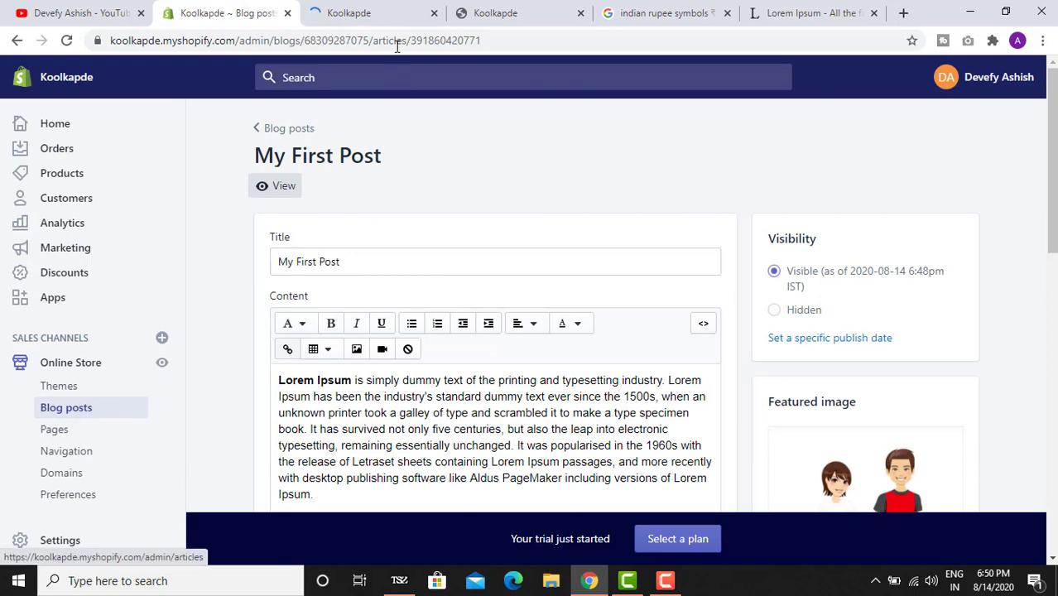
click(398, 8)
click(279, 7)
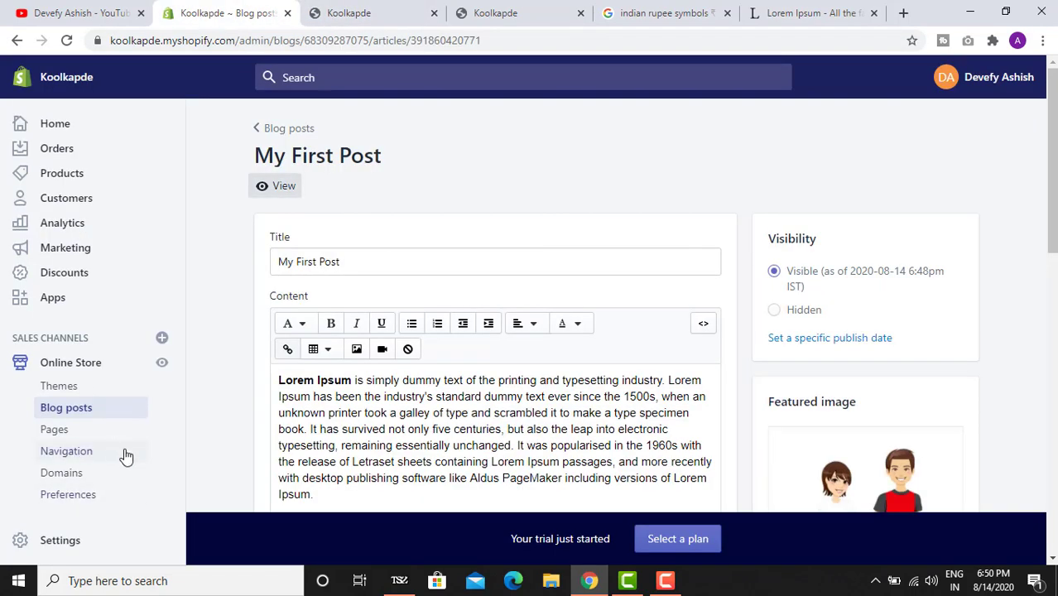
click(74, 431)
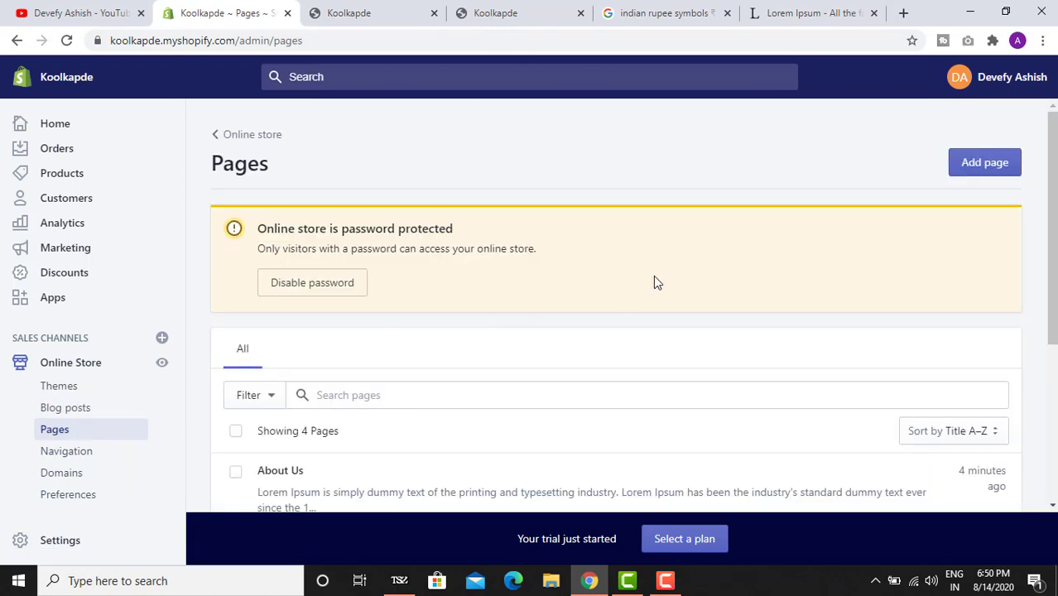
scroll(456, 352, down, 2)
scroll(367, 412, down, 2)
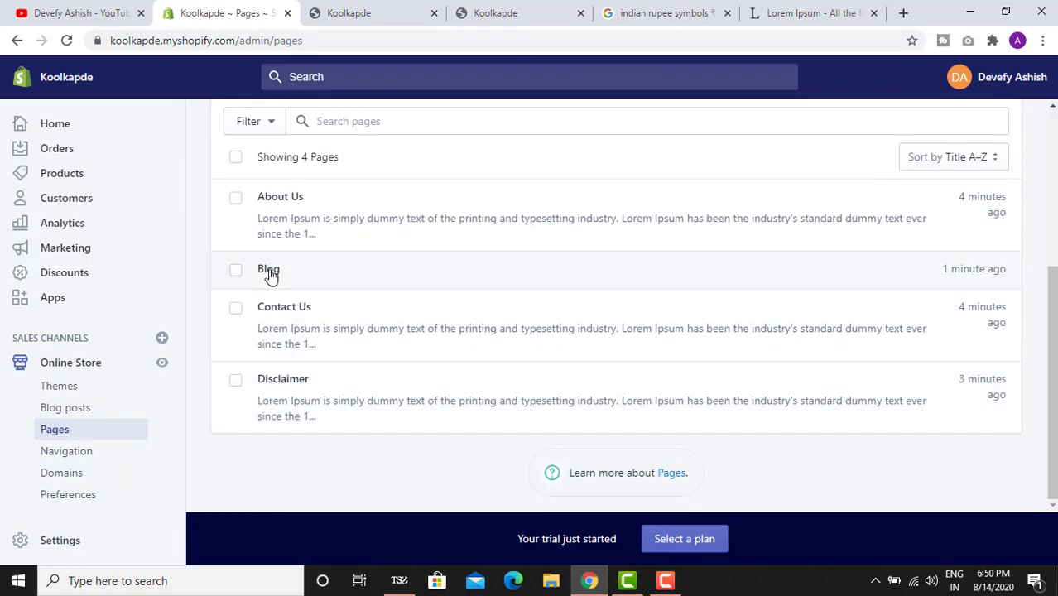
click(80, 455)
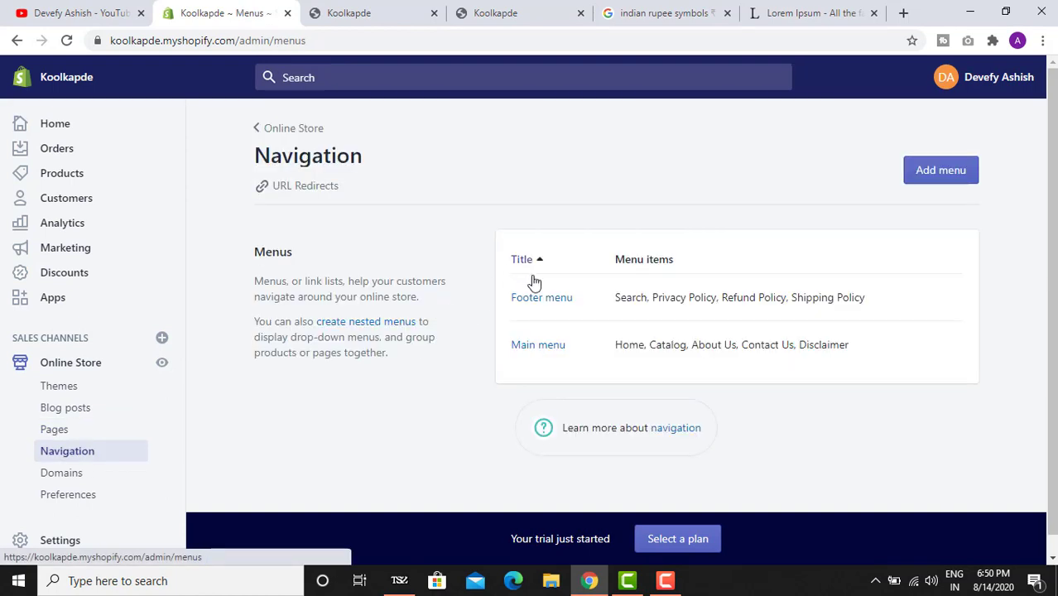
- Add a Main menu item linking to the Latest Products blog and save the menu
click(548, 346)
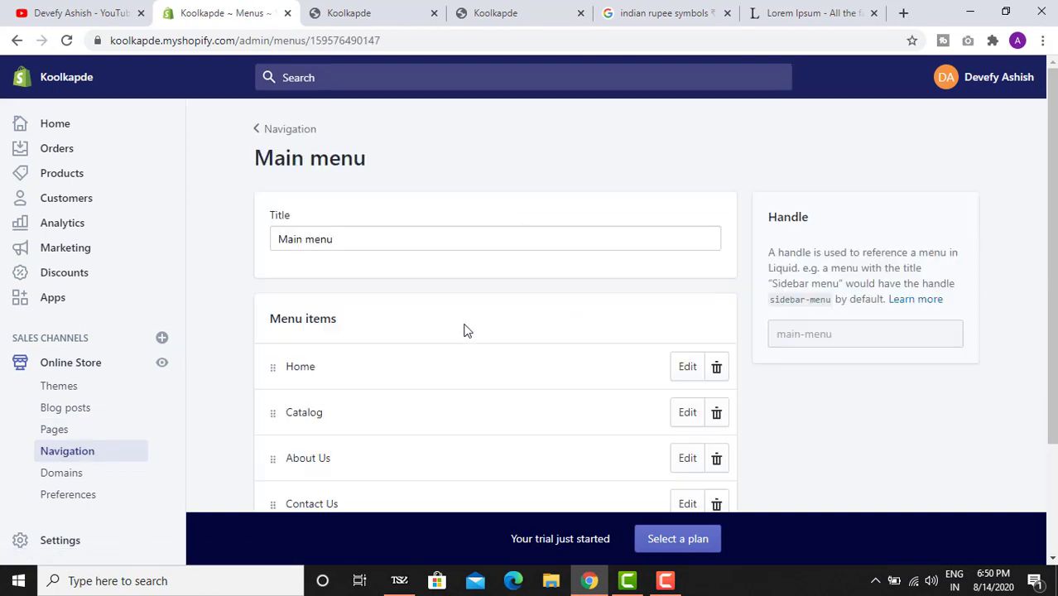
scroll(378, 402, down, 2)
click(346, 444)
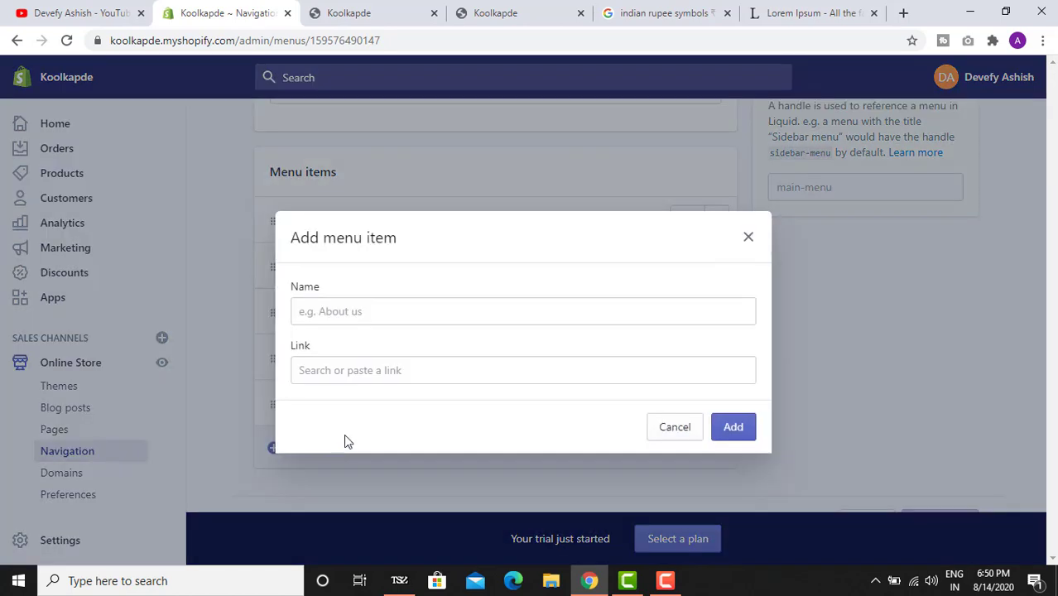
click(373, 364)
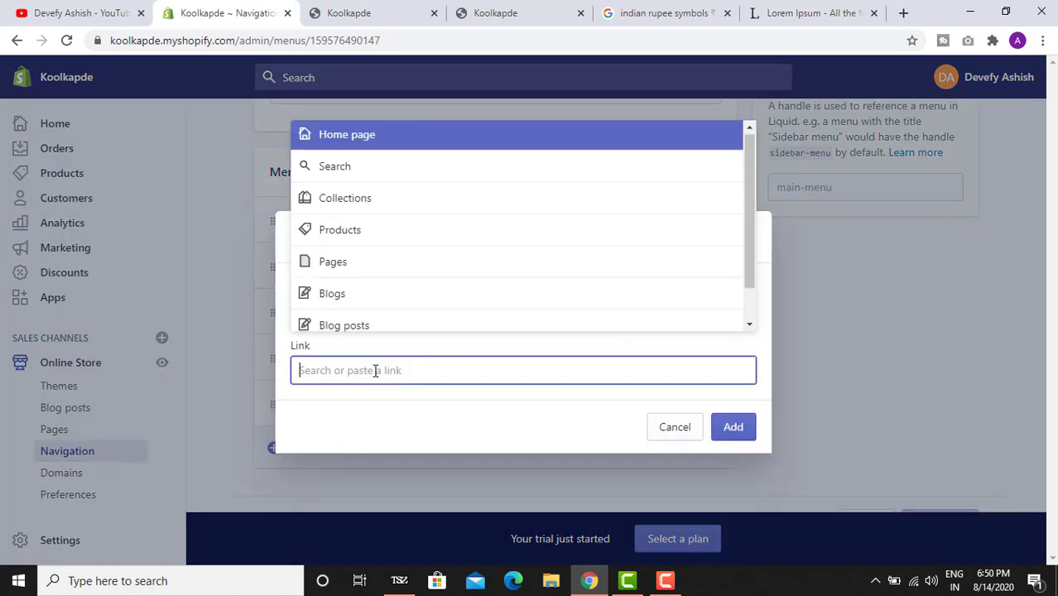
scroll(406, 306, down, 1)
click(415, 266)
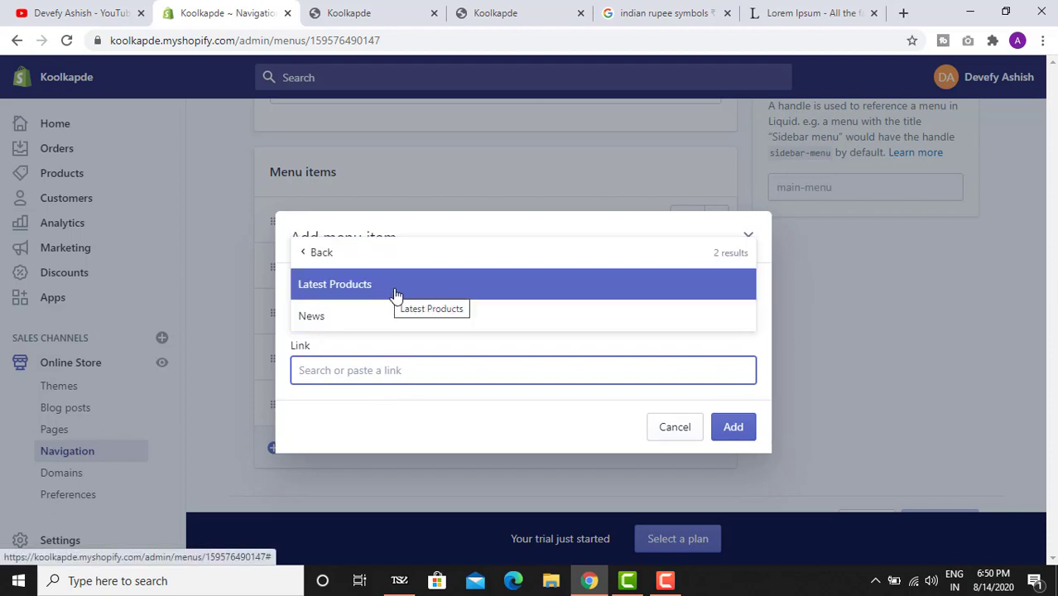
click(395, 293)
click(733, 428)
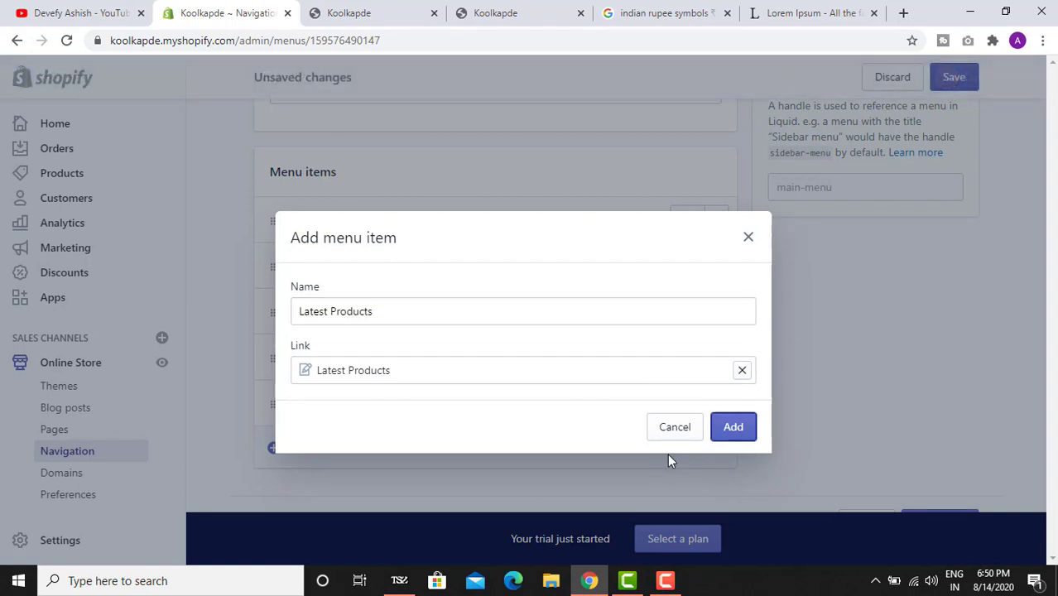
click(954, 77)
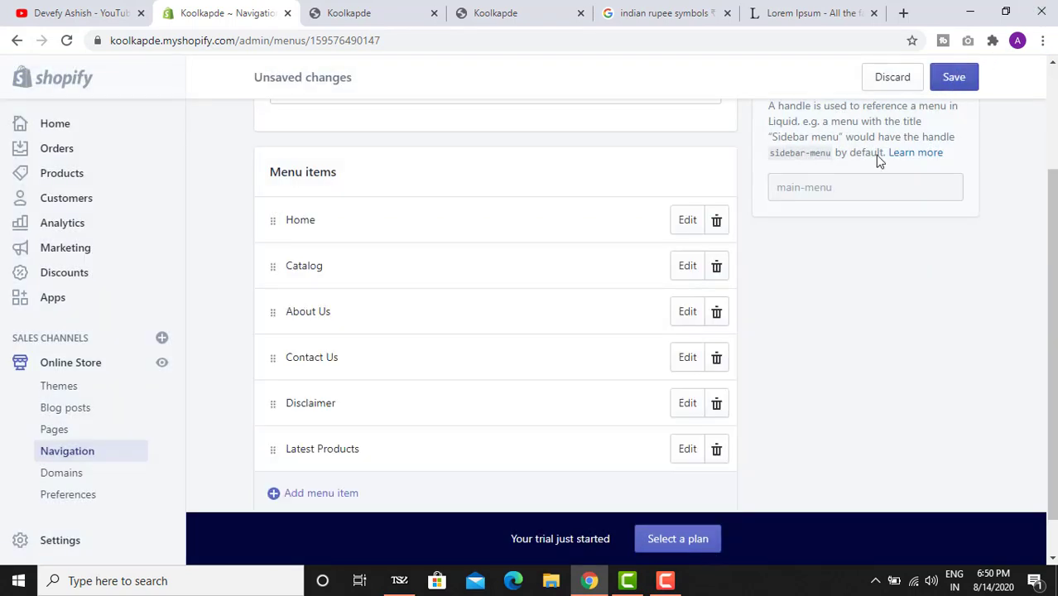
click(397, 10)
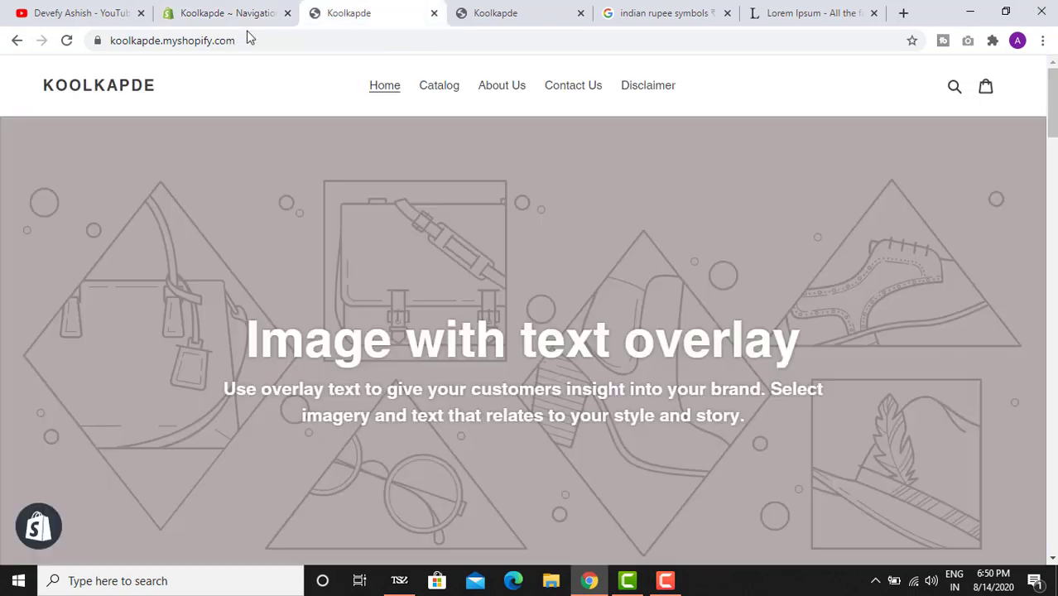
- Reload the storefront, follow the new Latest Products header link, and open My First Post
click(67, 39)
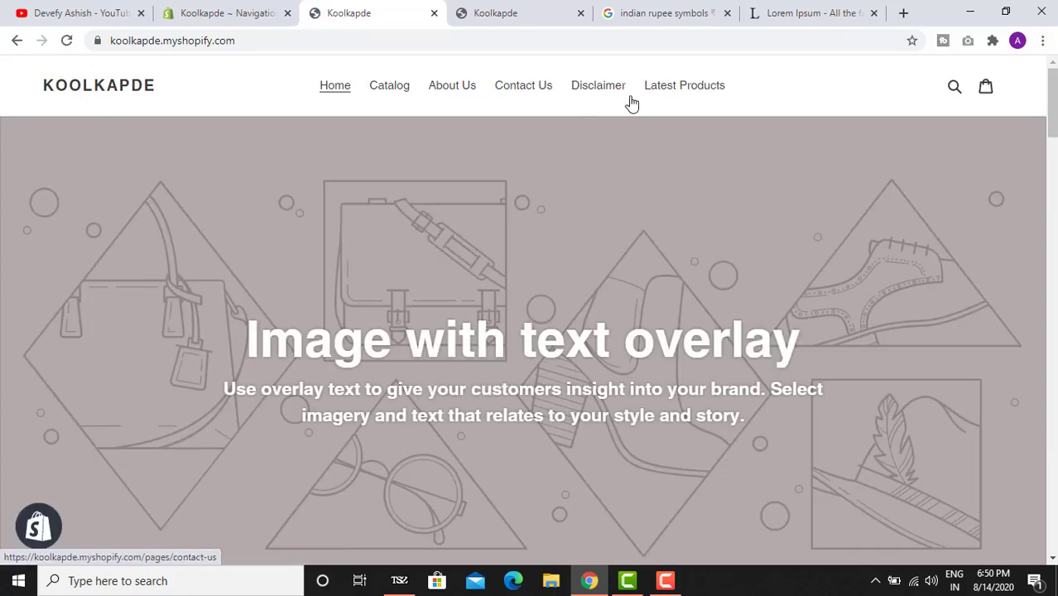
click(66, 41)
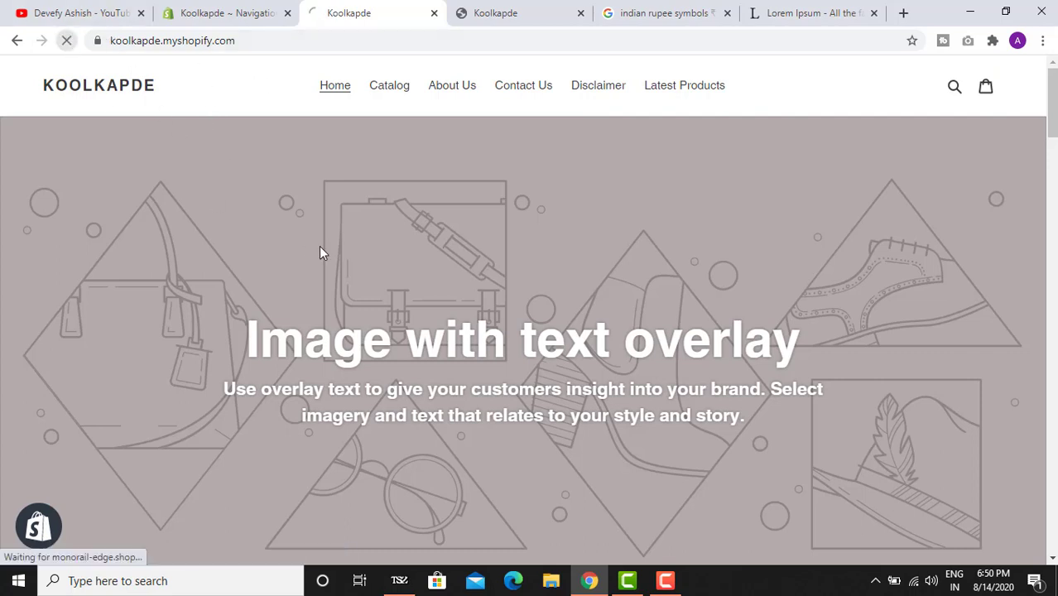
click(683, 86)
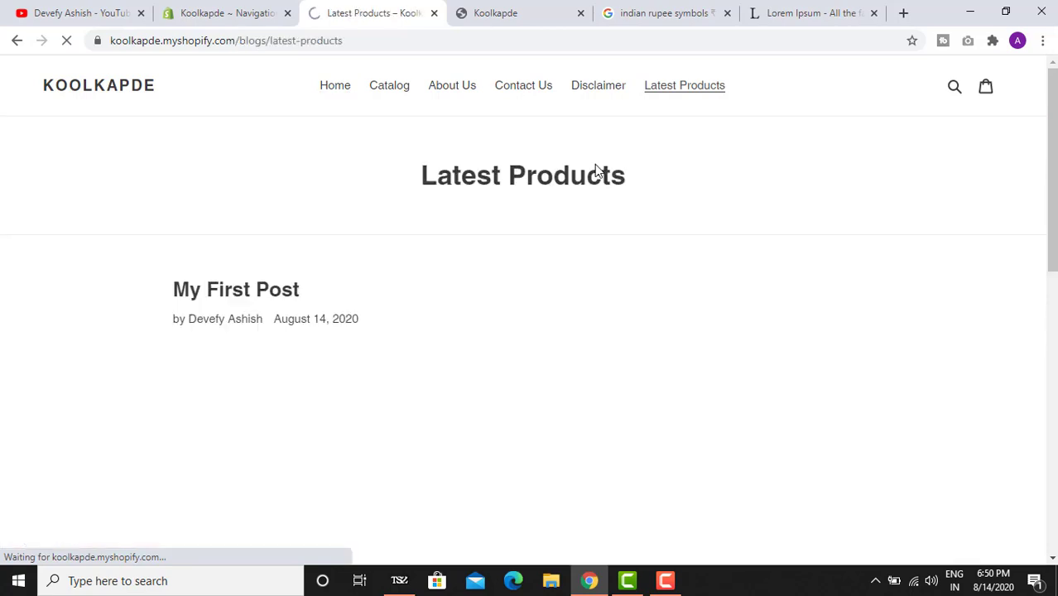
scroll(481, 189, down, 4)
scroll(492, 207, down, 3)
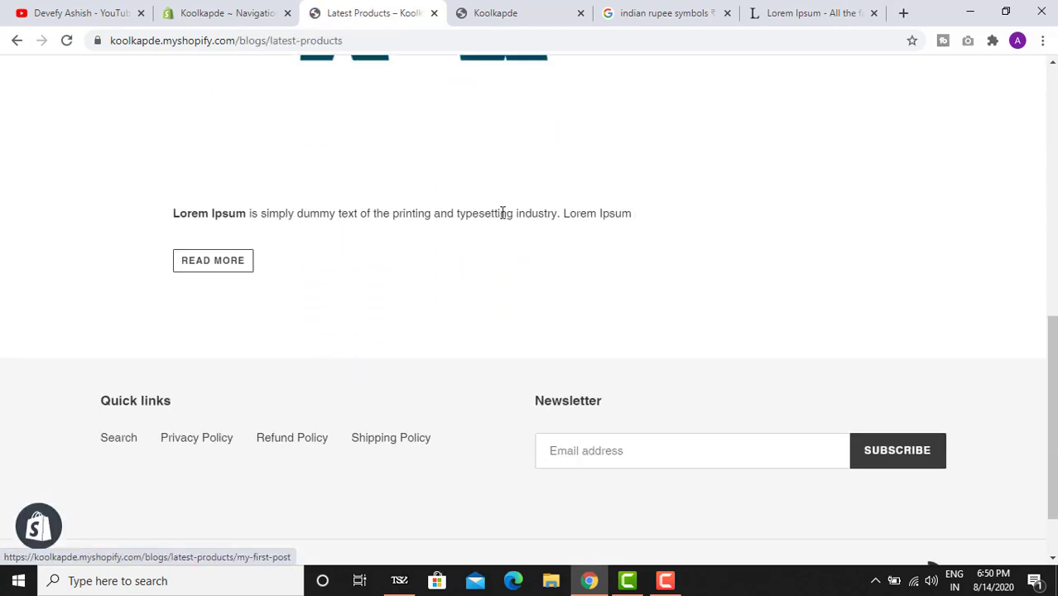
scroll(538, 213, up, 6)
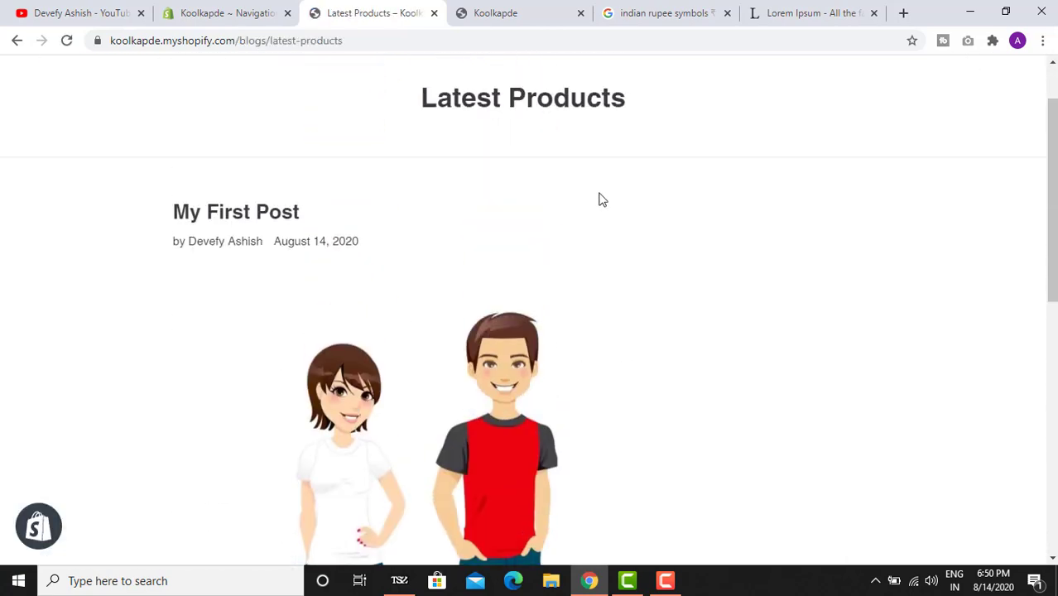
scroll(613, 207, up, 2)
scroll(538, 302, down, 1)
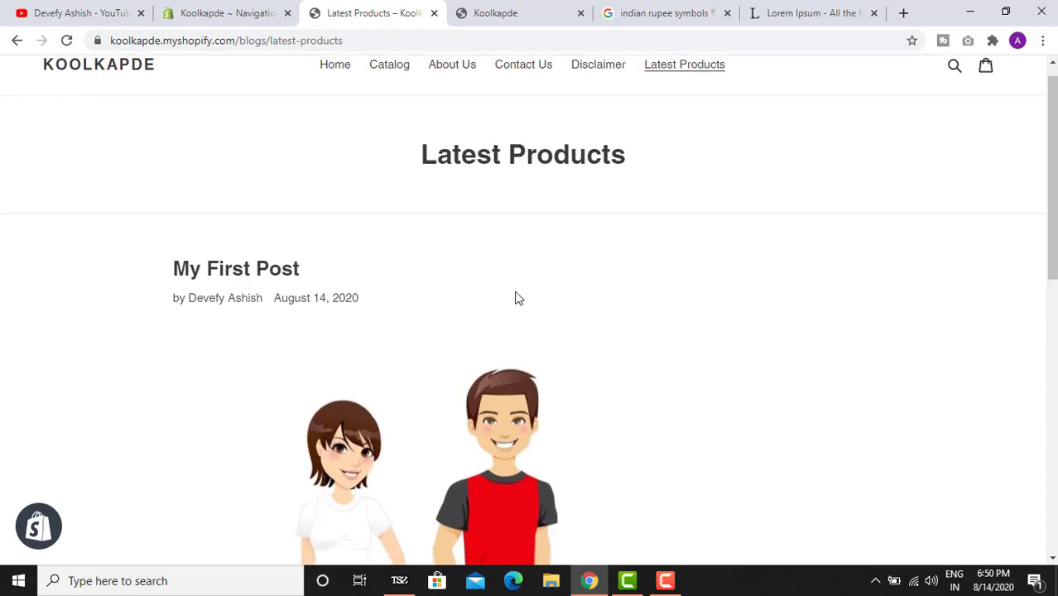
scroll(518, 298, down, 3)
click(427, 279)
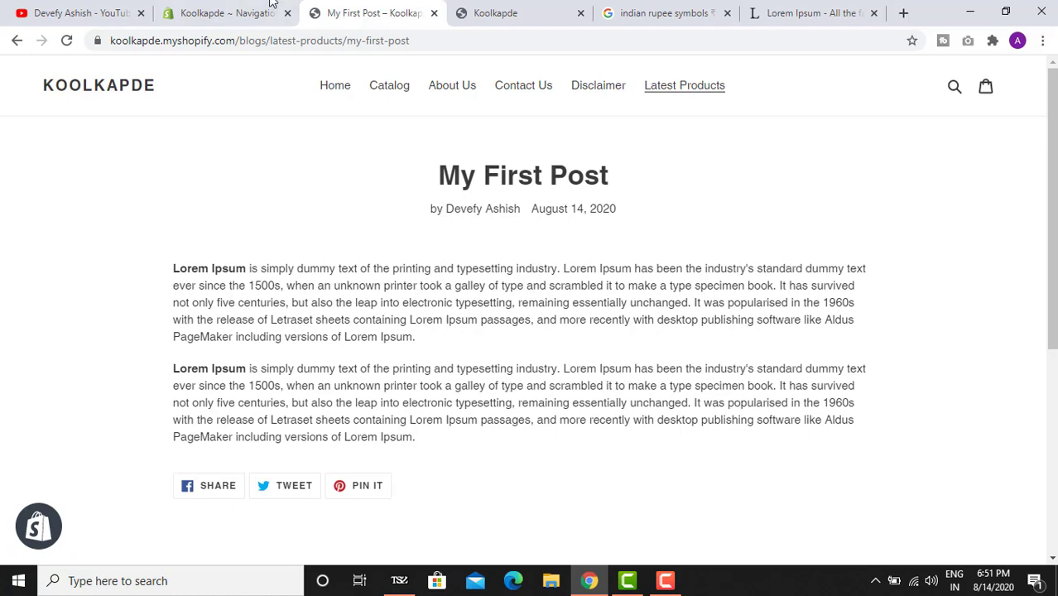
click(224, 12)
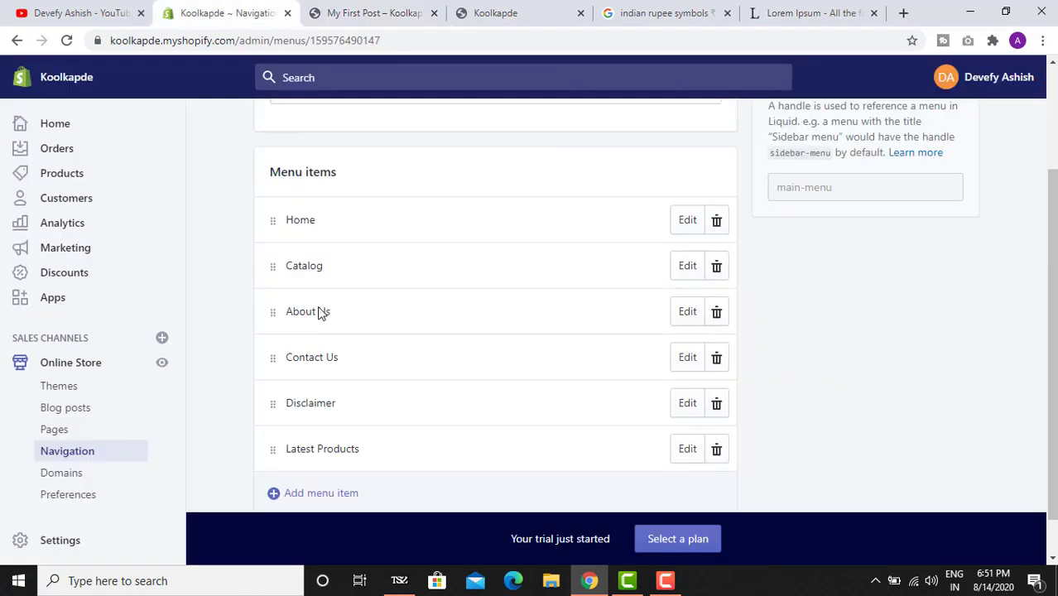
- Visit the Themes page, then go to the Apps page
click(97, 388)
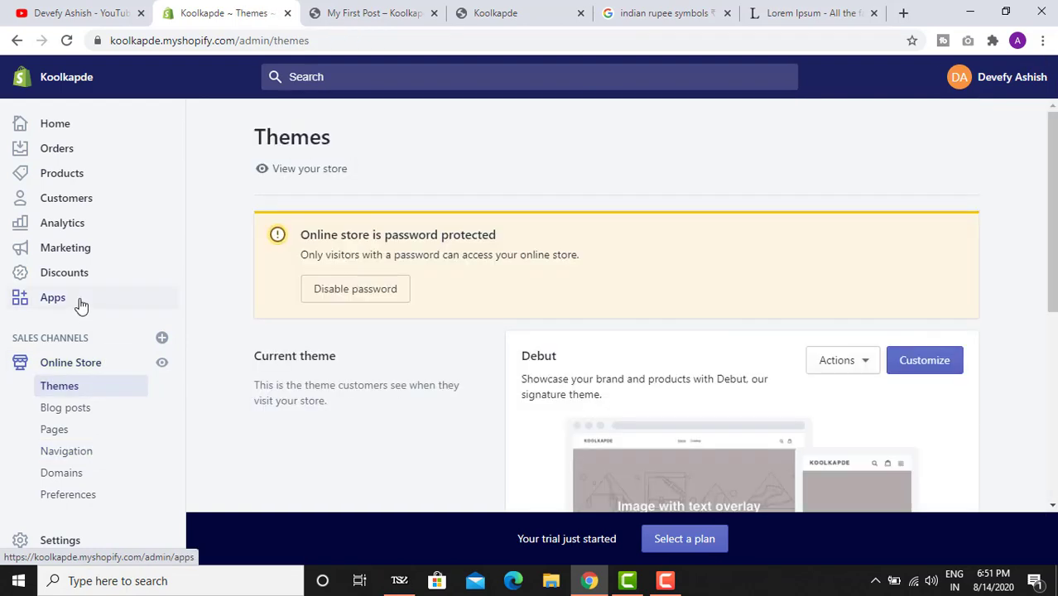
click(80, 305)
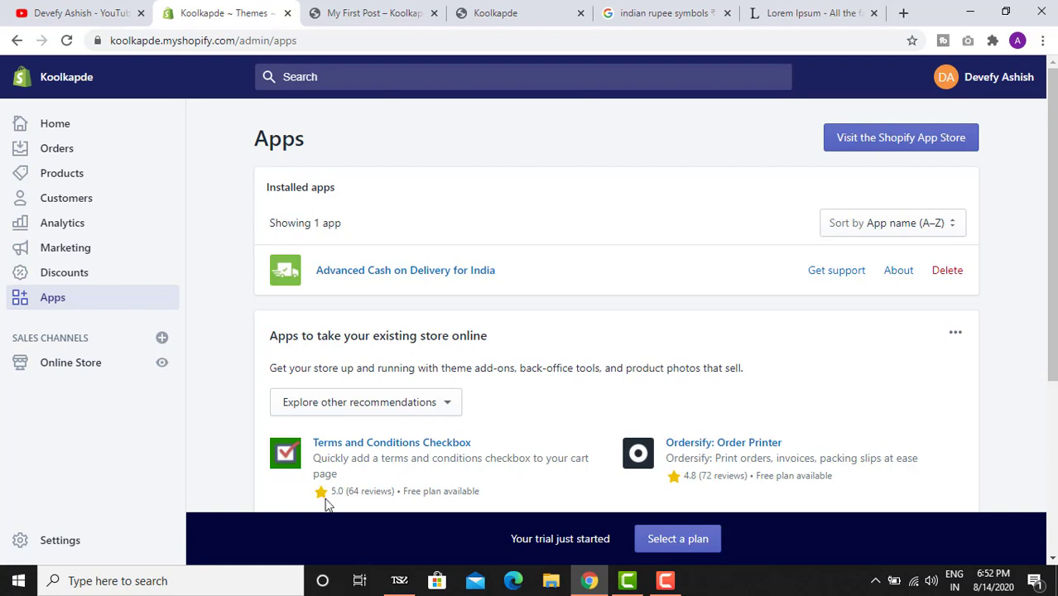
- Open the Advanced Cash on Delivery for India app from the installed apps
scroll(361, 440, down, 2)
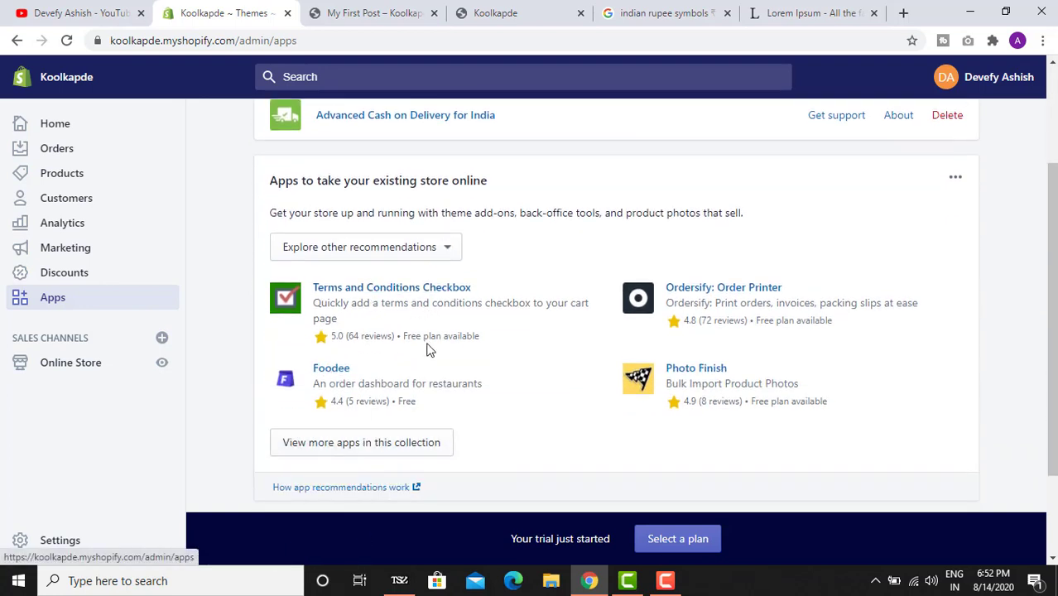
scroll(352, 309, up, 2)
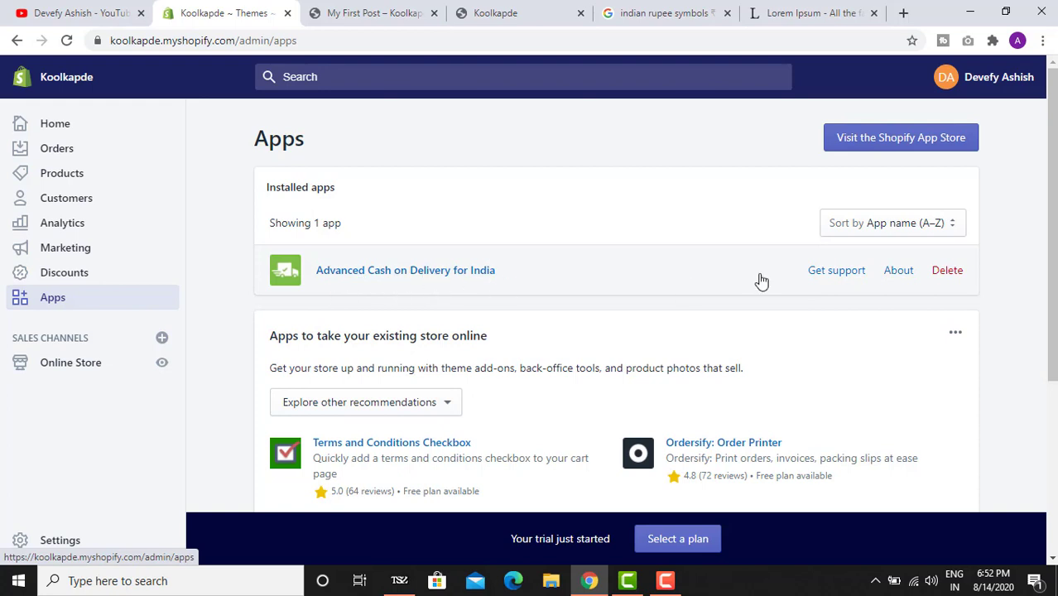
click(465, 274)
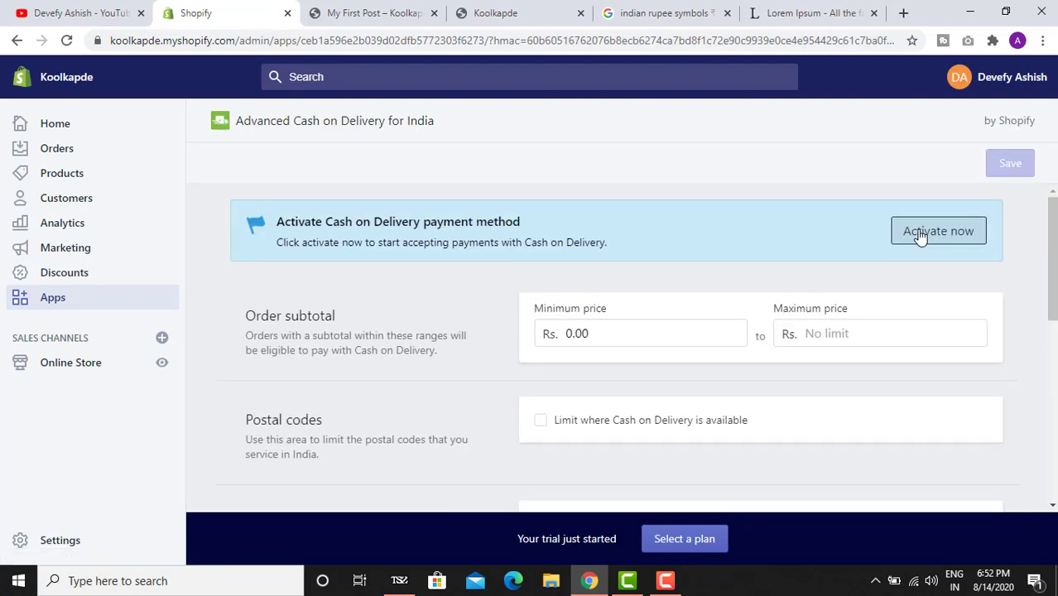
- Activate Cash on Delivery as a payment method and confirm installing the provider
click(918, 234)
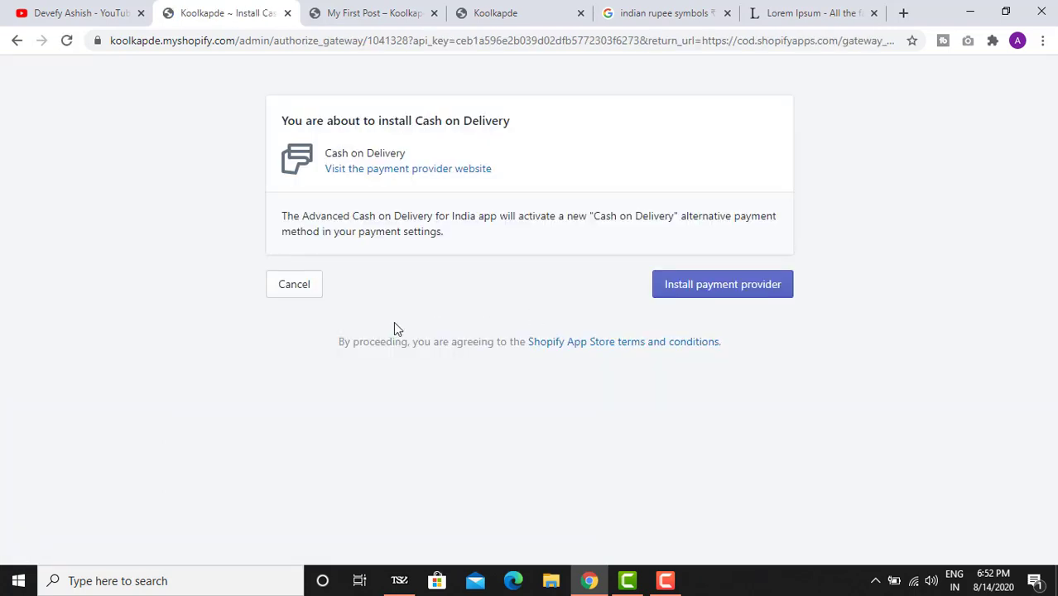
click(708, 298)
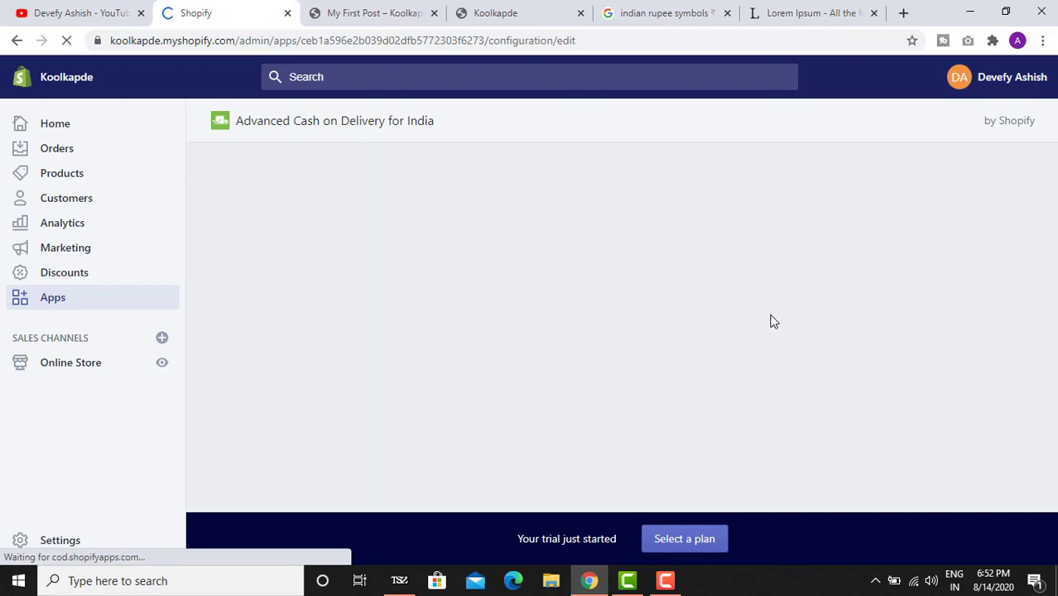
scroll(770, 321, down, 10)
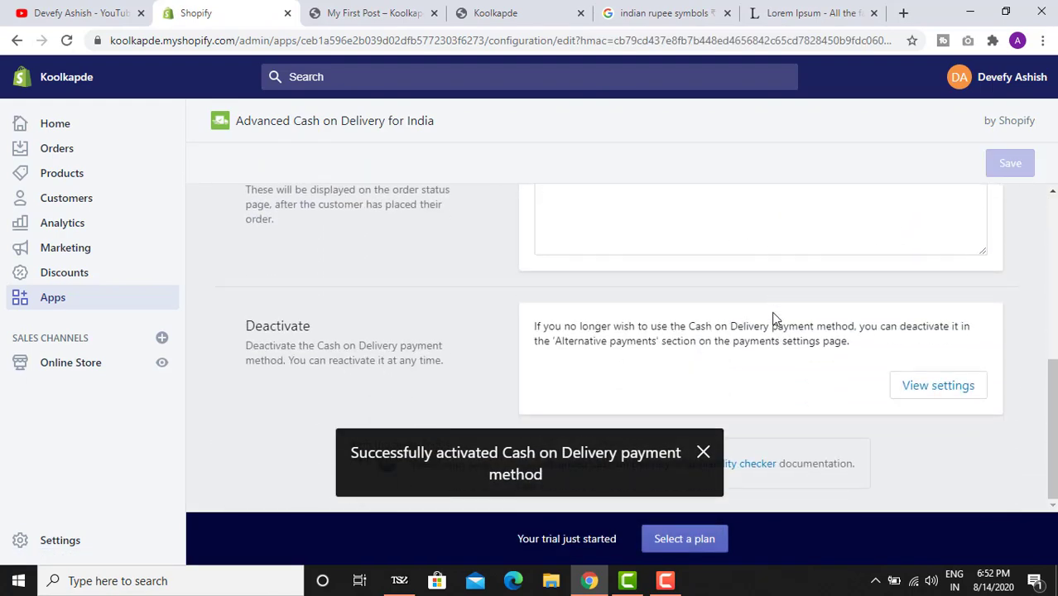
- Dismiss the activation notice and review settings: no subtotal limit, no postal code limit, no extra fee
click(703, 452)
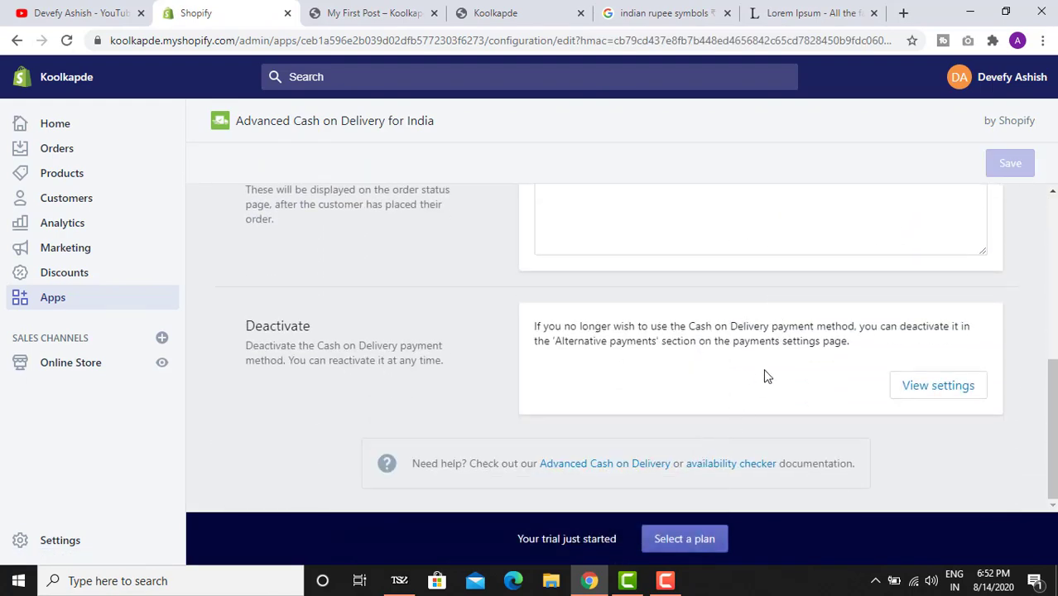
scroll(774, 364, up, 3)
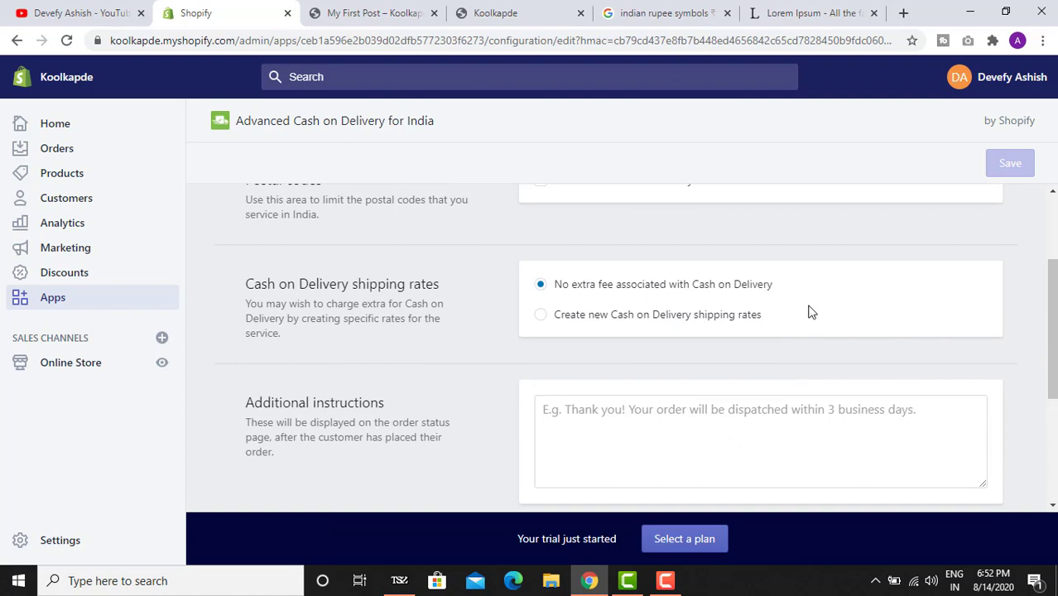
scroll(811, 312, up, 2)
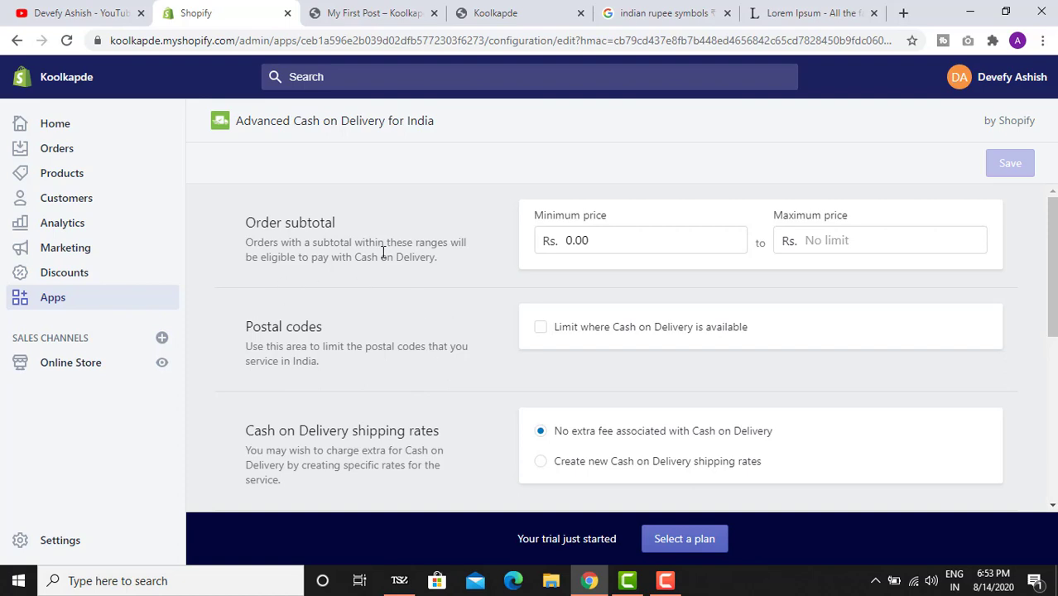
scroll(470, 246, up, 2)
scroll(670, 321, down, 3)
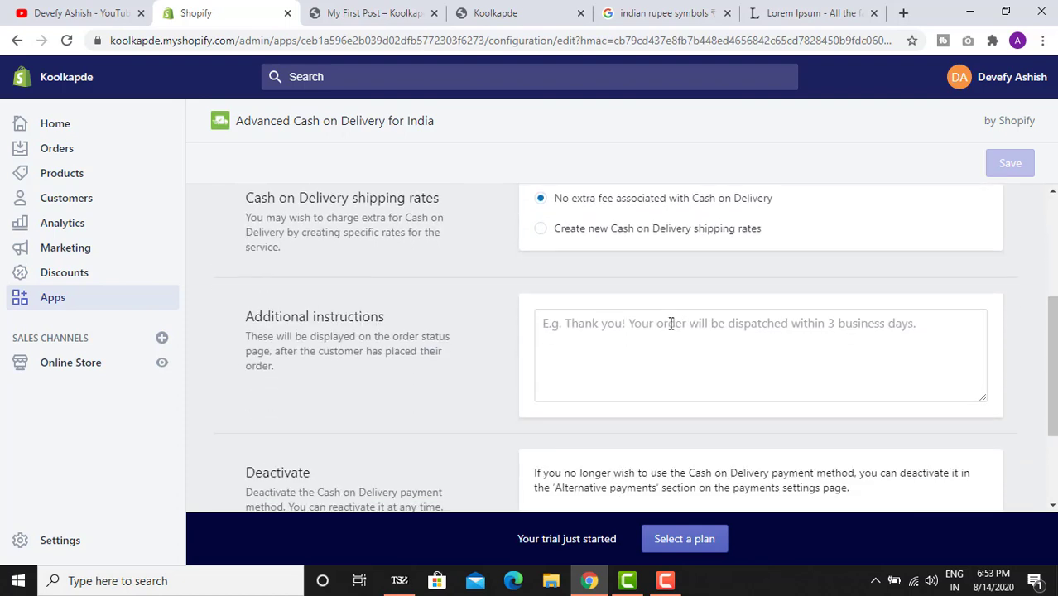
scroll(680, 326, up, 3)
scroll(658, 282, down, 4)
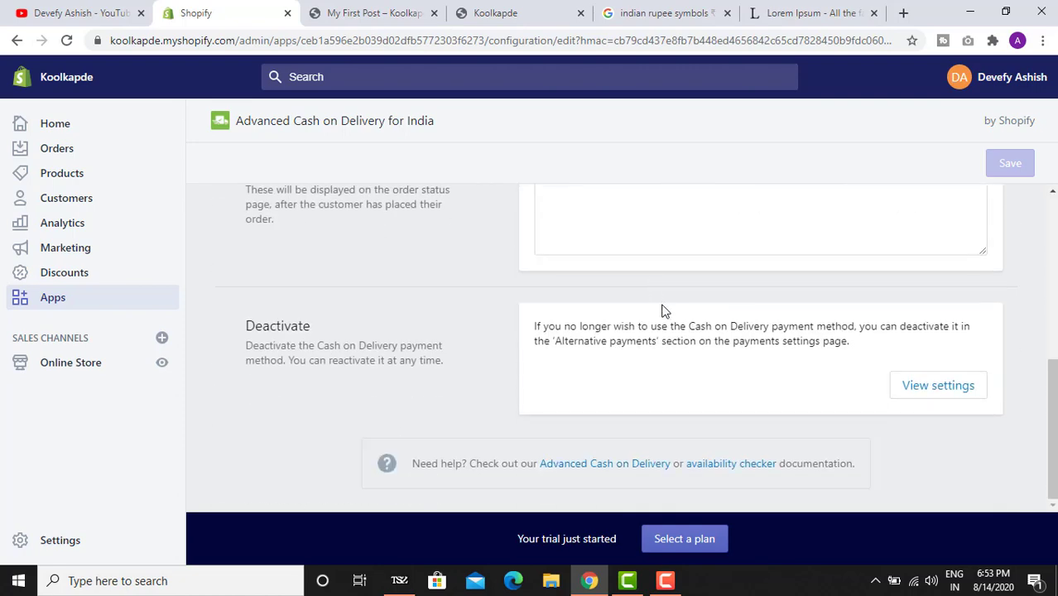
scroll(675, 298, up, 5)
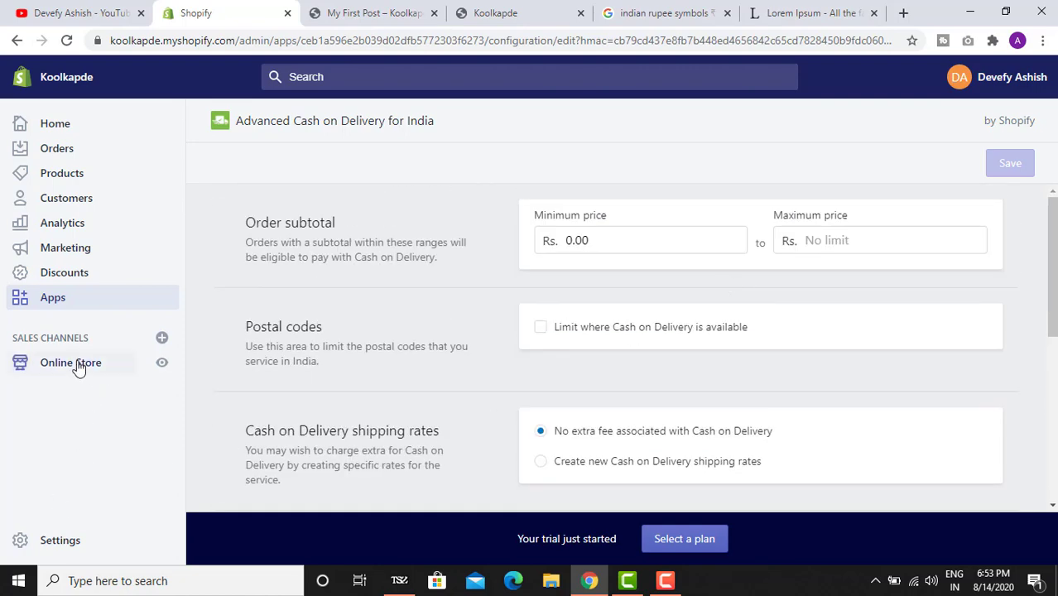
- Go to the Online Store themes page and close the My First Post tab
click(75, 365)
click(352, 8)
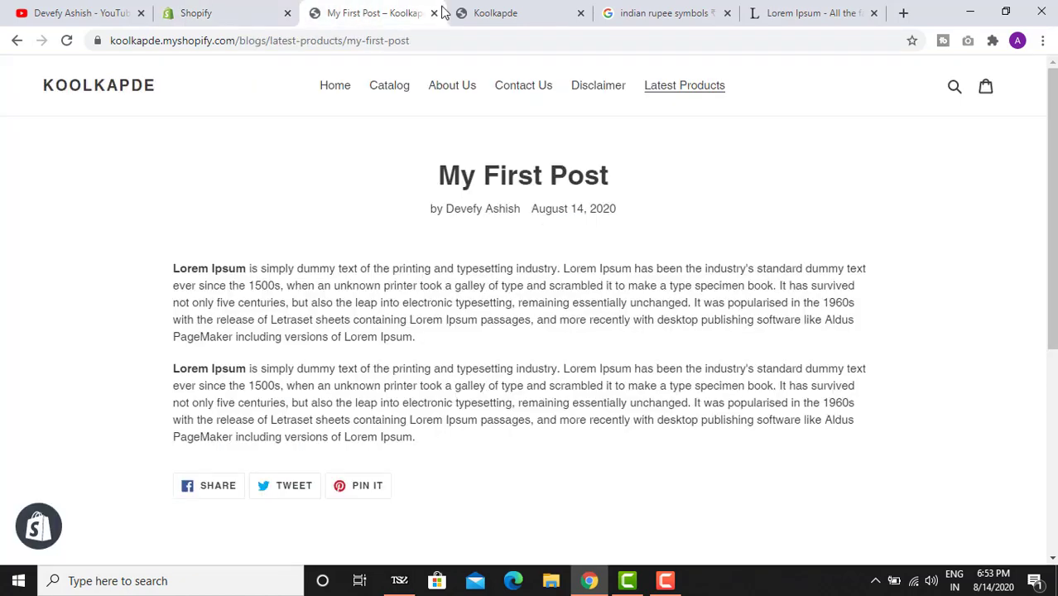
click(434, 13)
click(255, 8)
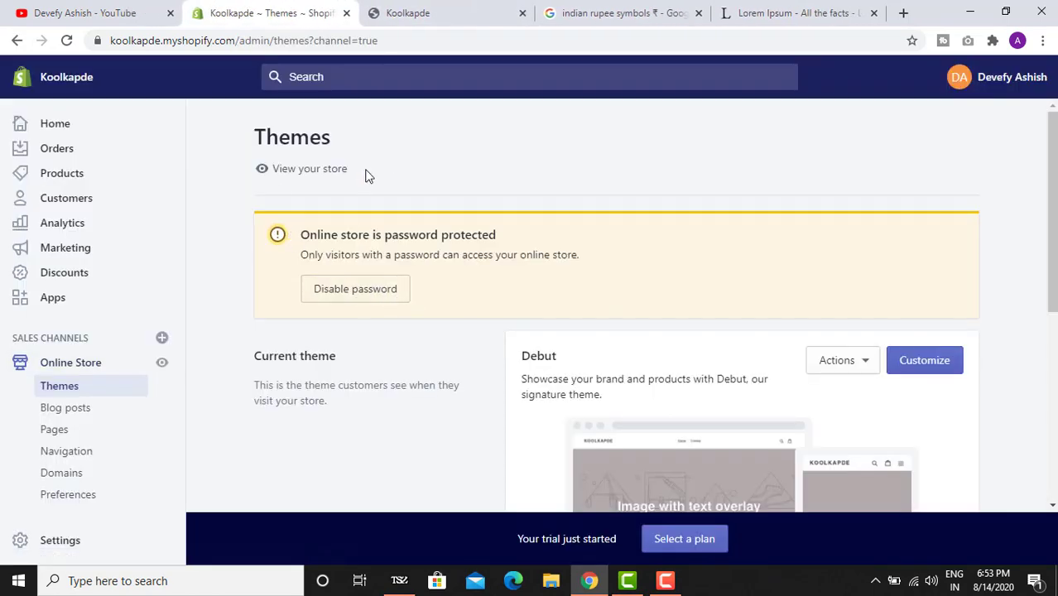
- Reload the live storefront to confirm Latest Products appears in its navigation, then return to Themes
click(418, 12)
click(68, 41)
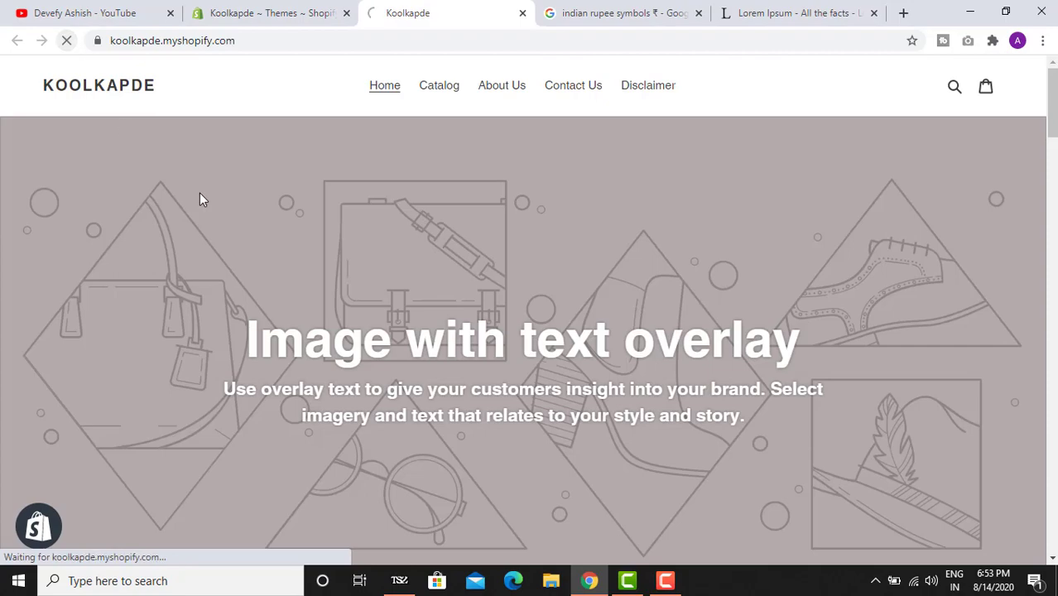
scroll(248, 217, down, 20)
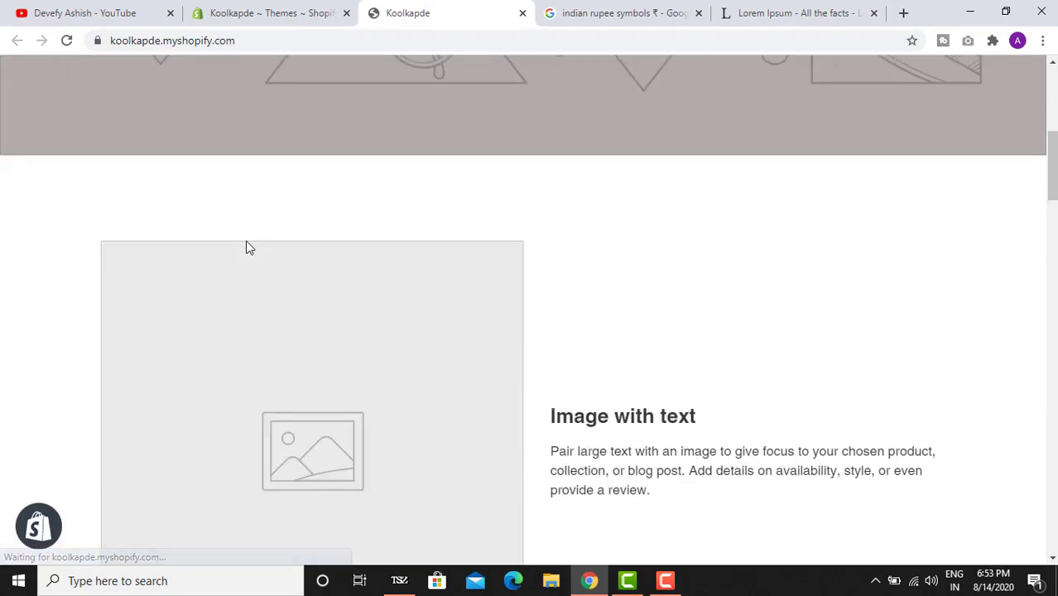
scroll(238, 265, up, 15)
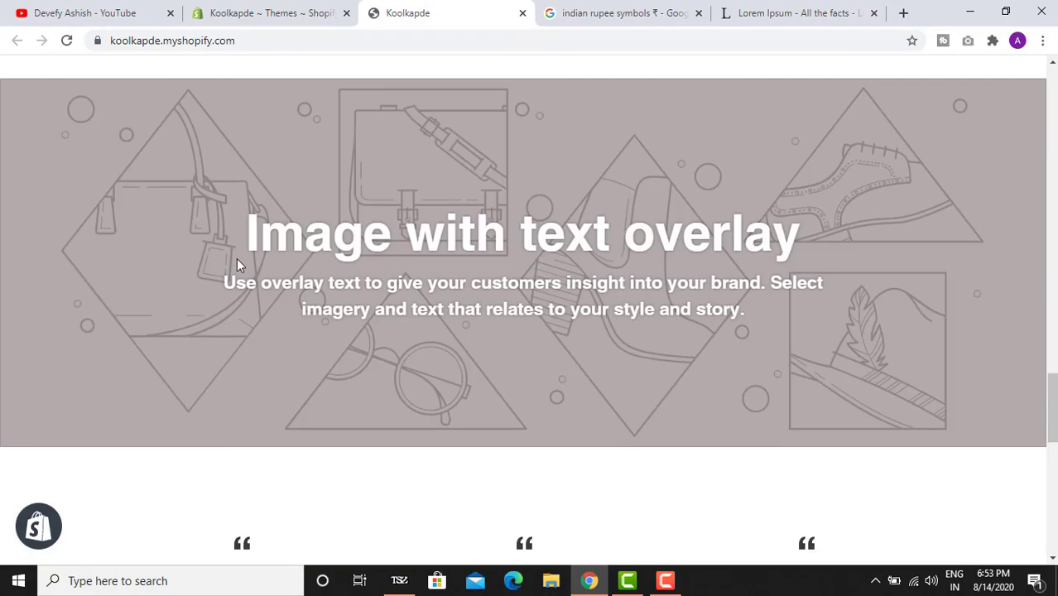
scroll(225, 264, up, 5)
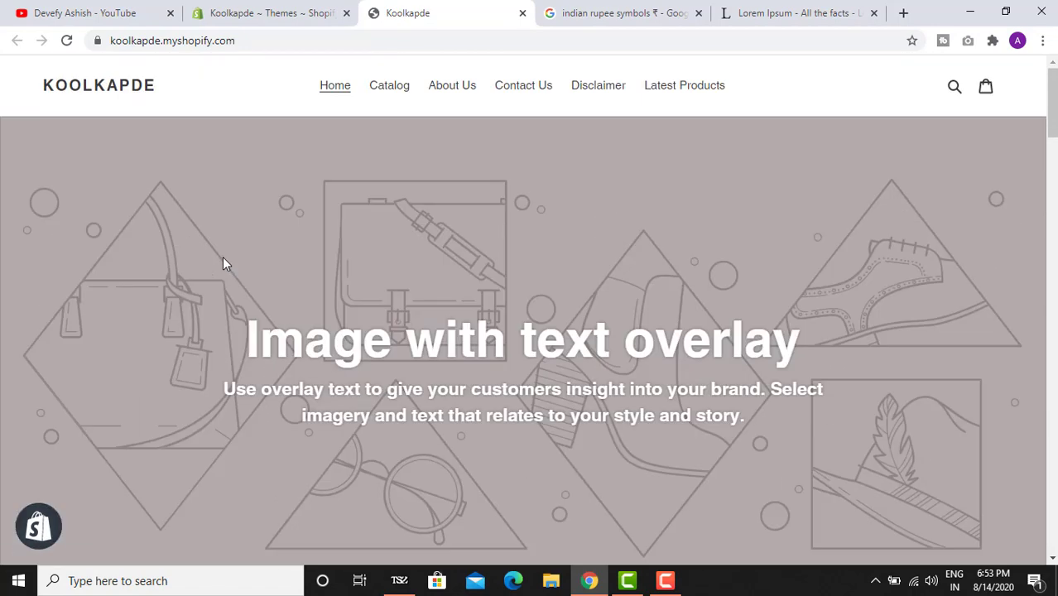
click(248, 10)
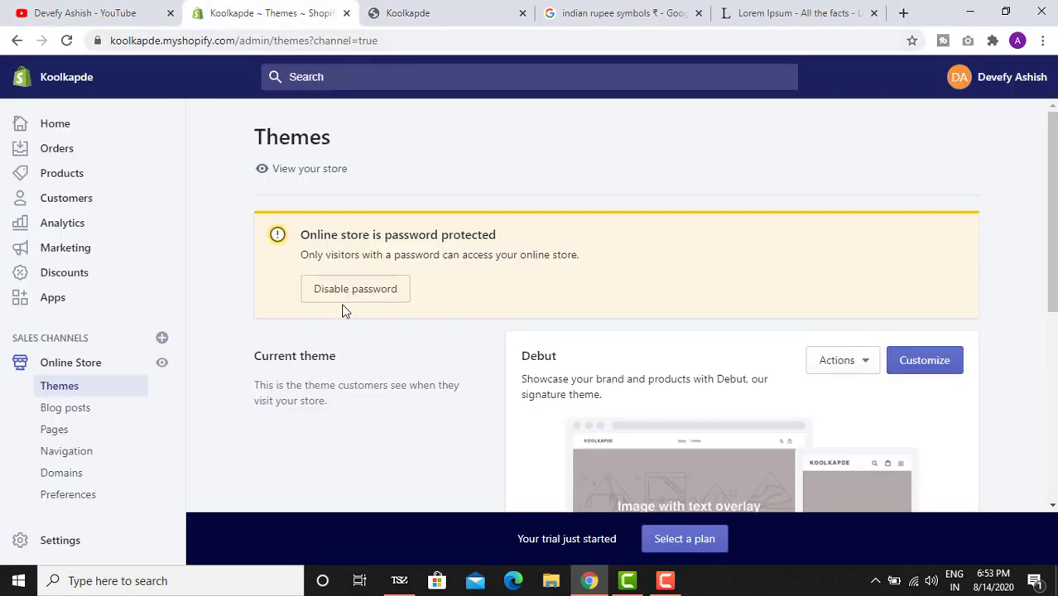
scroll(497, 388, down, 2)
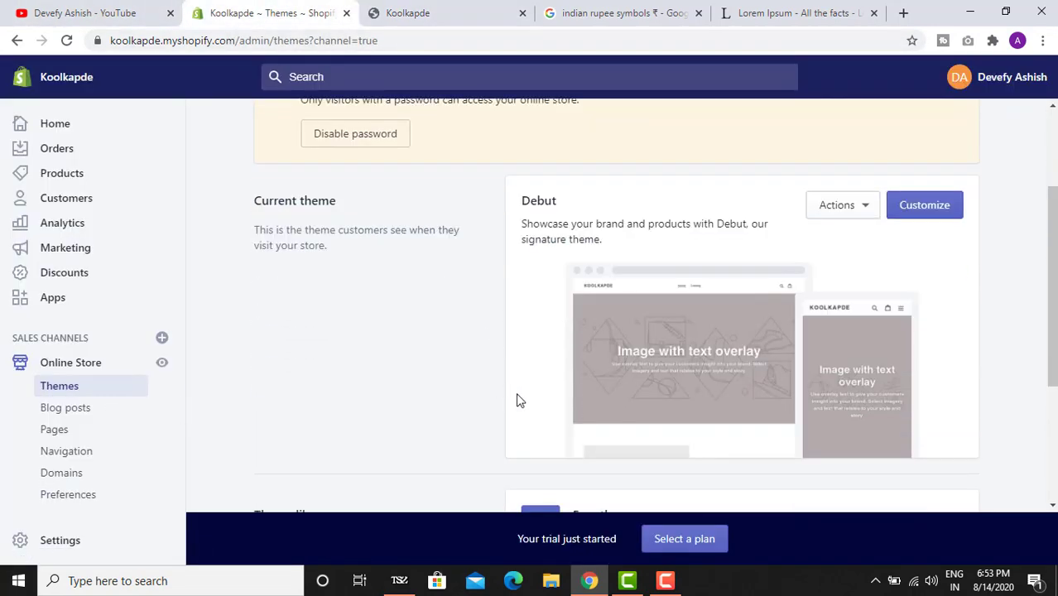
scroll(567, 340, down, 3)
- Preview Simple's Toy and Beauty styles, then add its Light style to the theme library
click(879, 315)
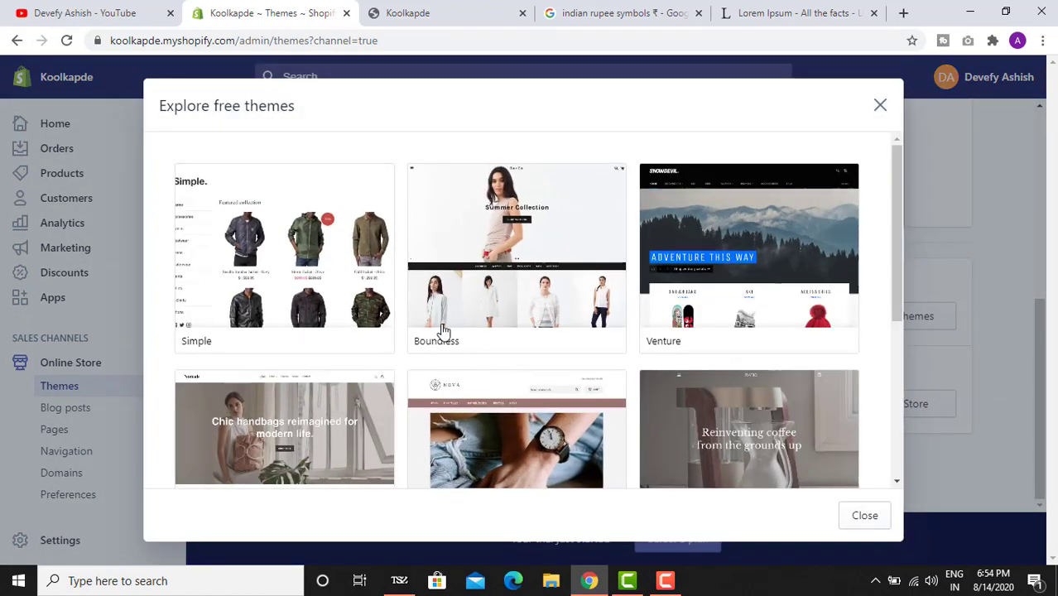
click(291, 258)
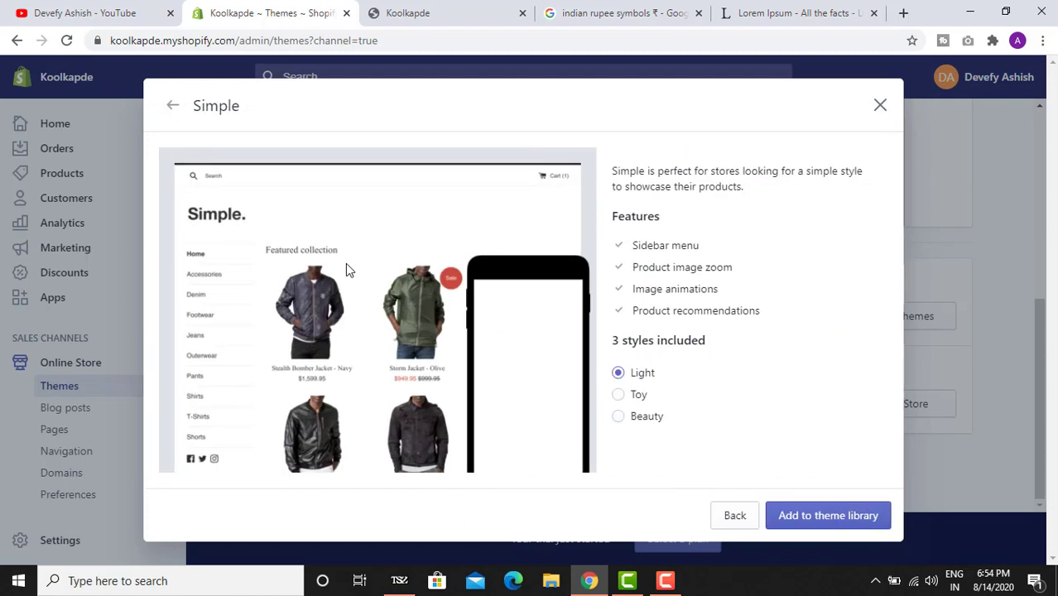
click(644, 399)
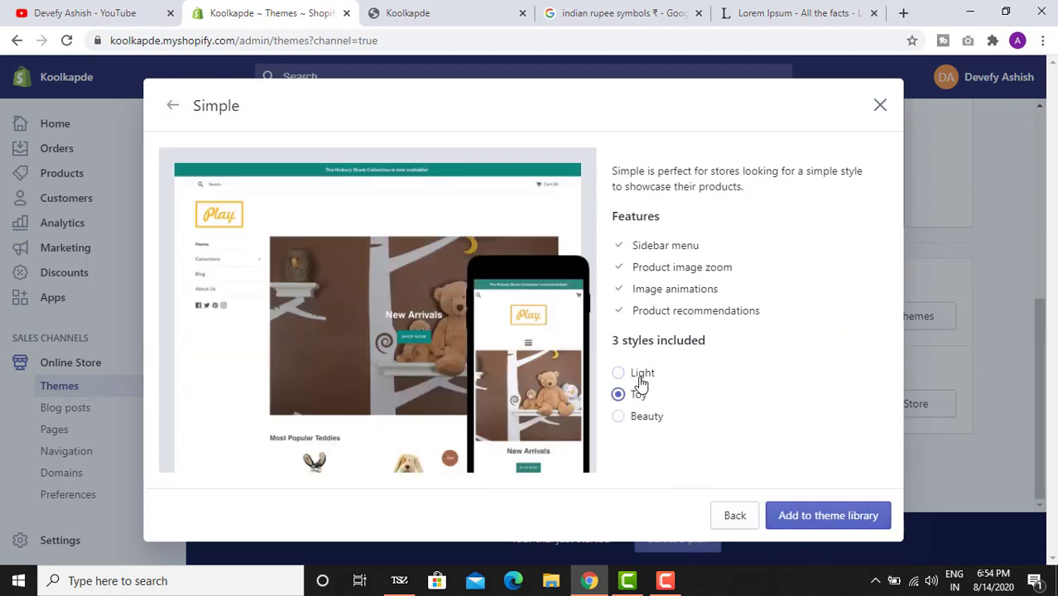
click(631, 416)
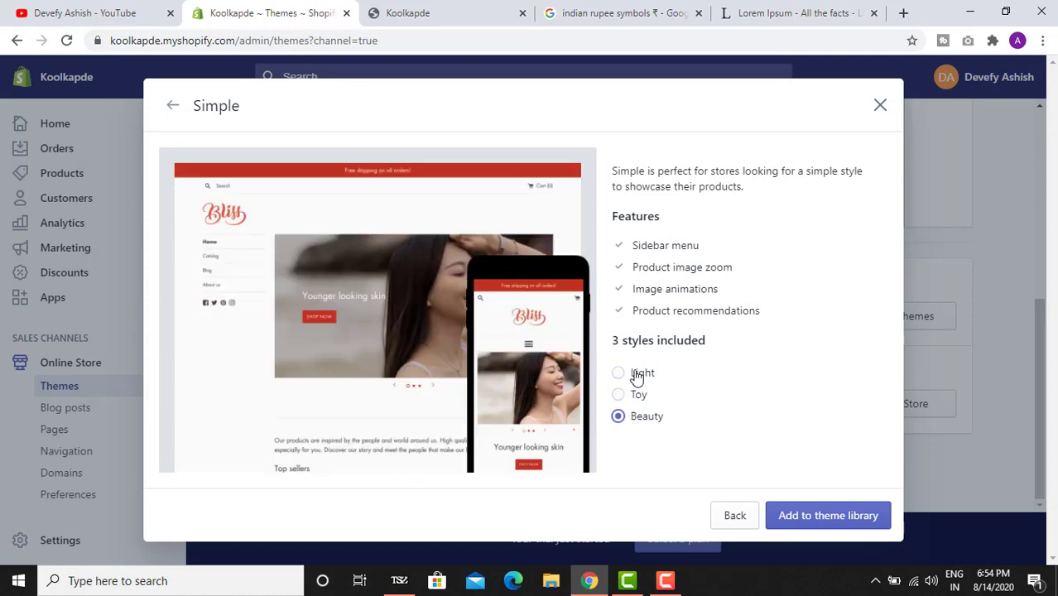
click(638, 374)
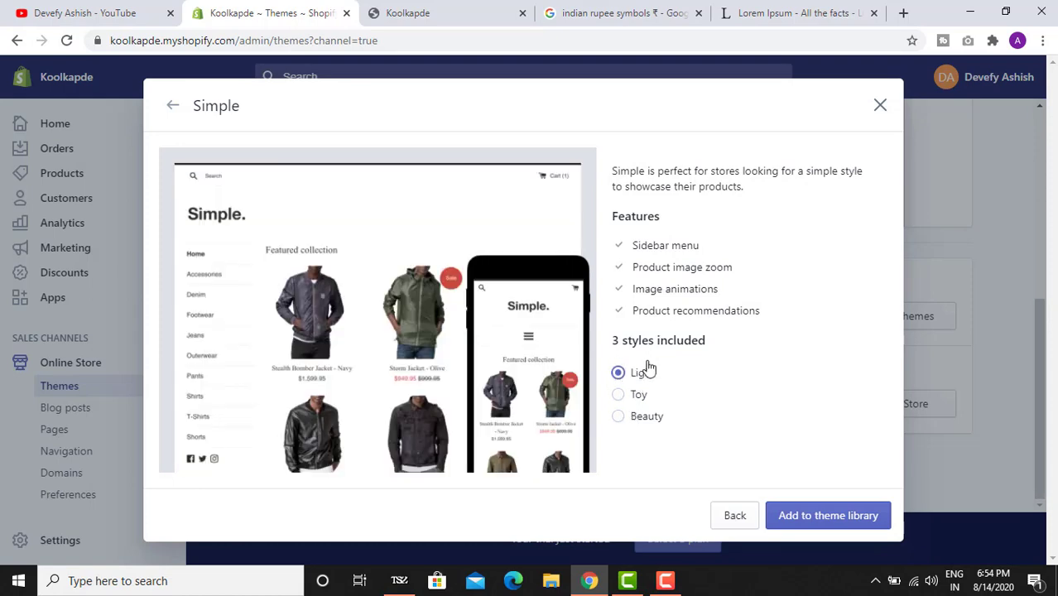
click(822, 520)
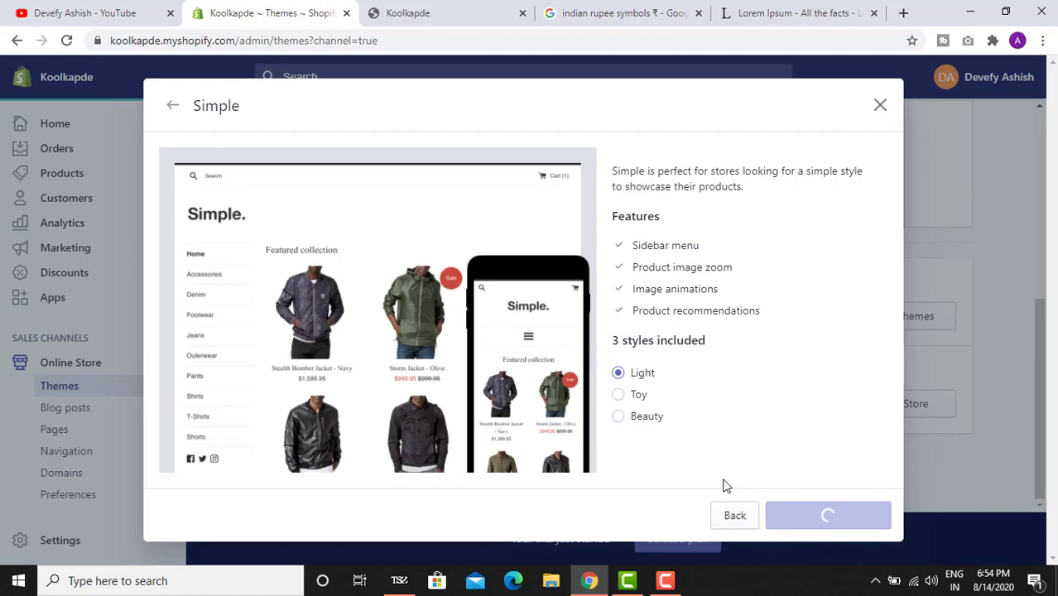
scroll(695, 382, down, 5)
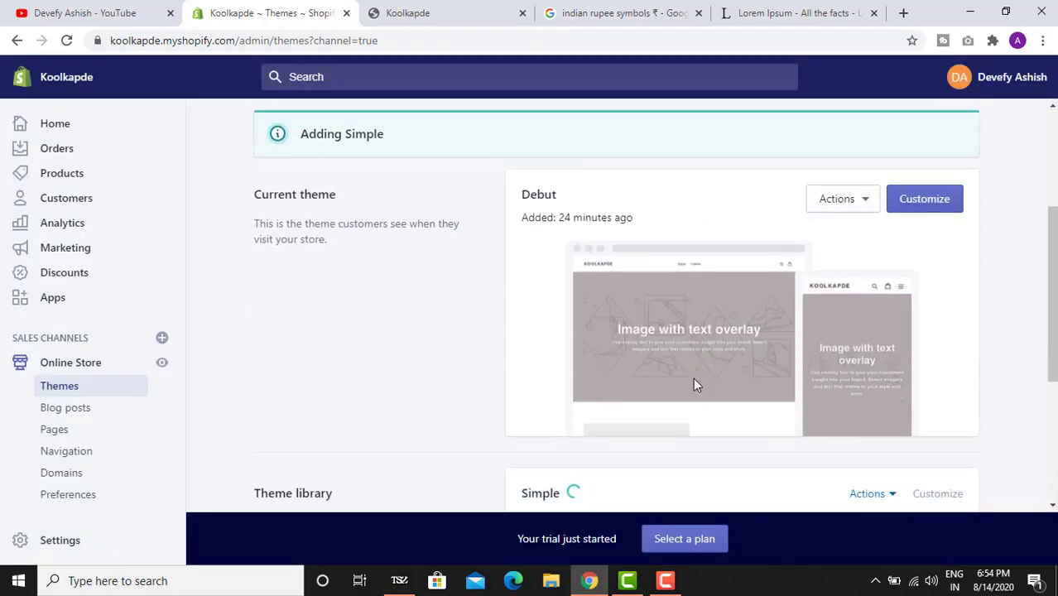
scroll(686, 384, down, 1)
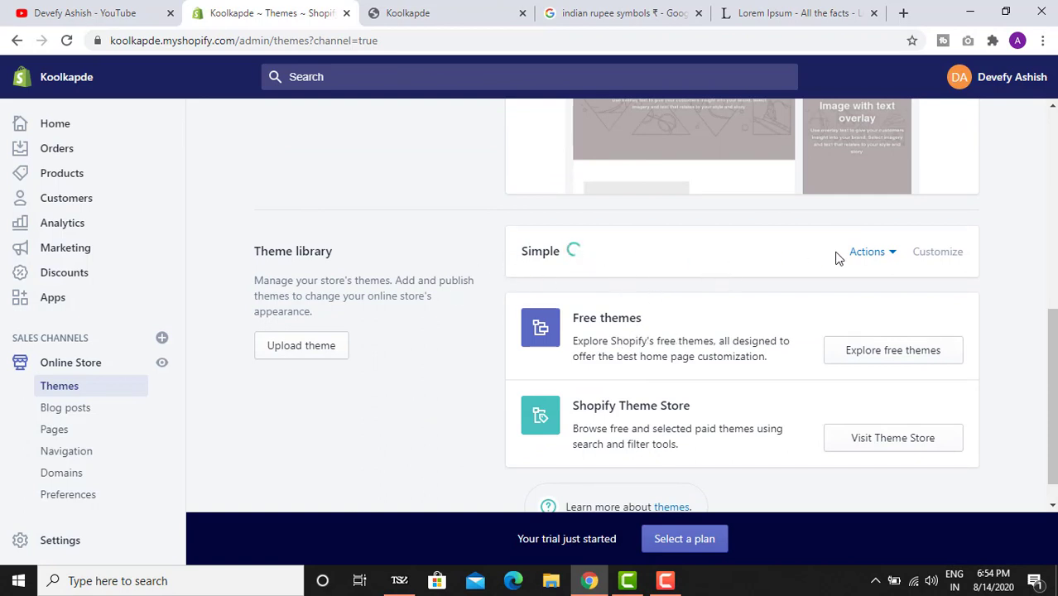
- Check the newly added Simple theme's options and reload the live storefront home page
click(882, 255)
click(745, 298)
scroll(530, 256, down, 1)
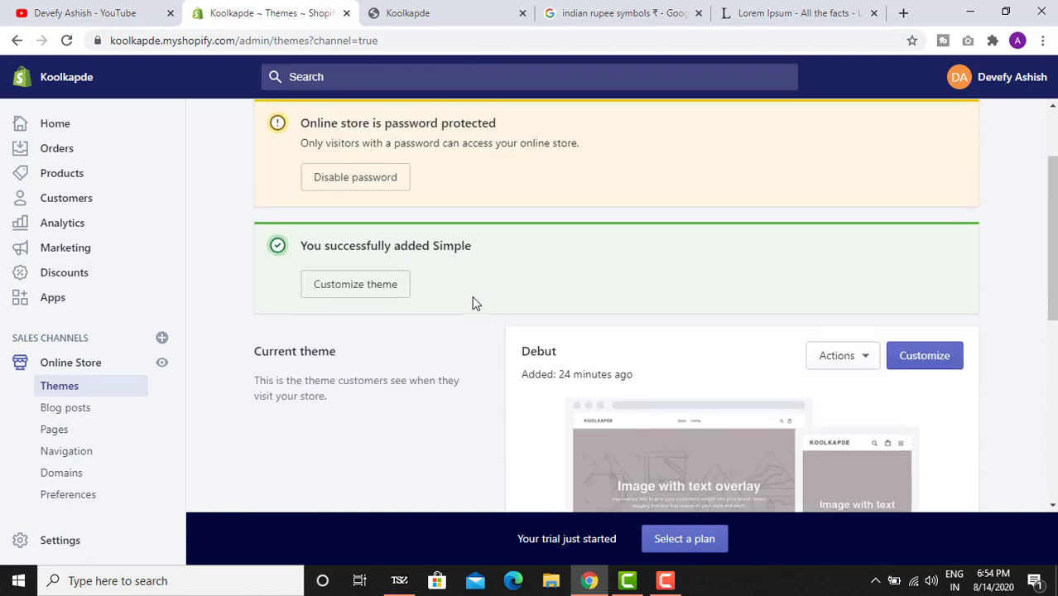
scroll(487, 285, down, 3)
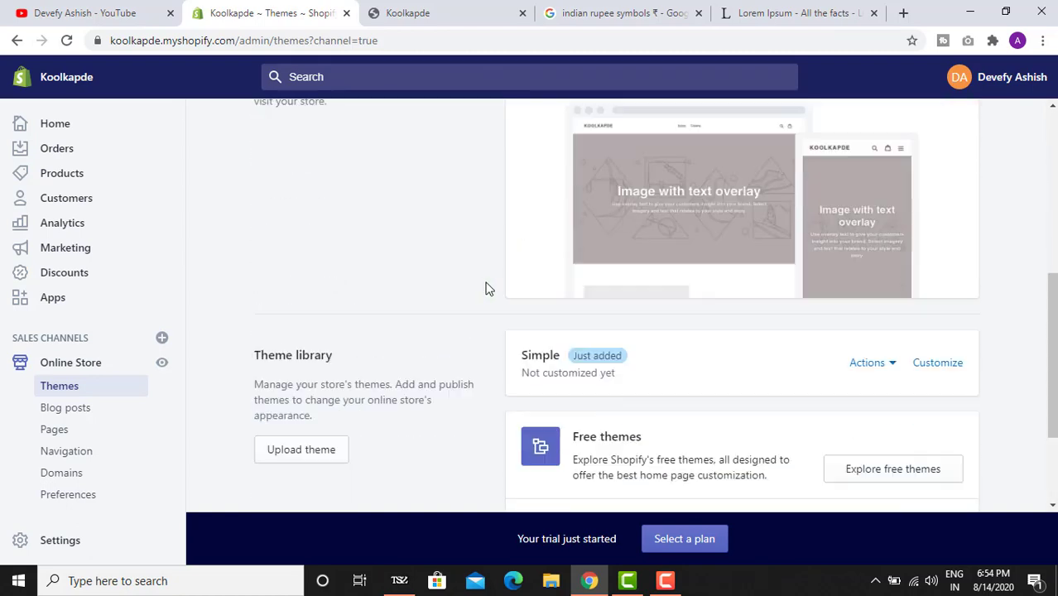
click(497, 12)
click(66, 40)
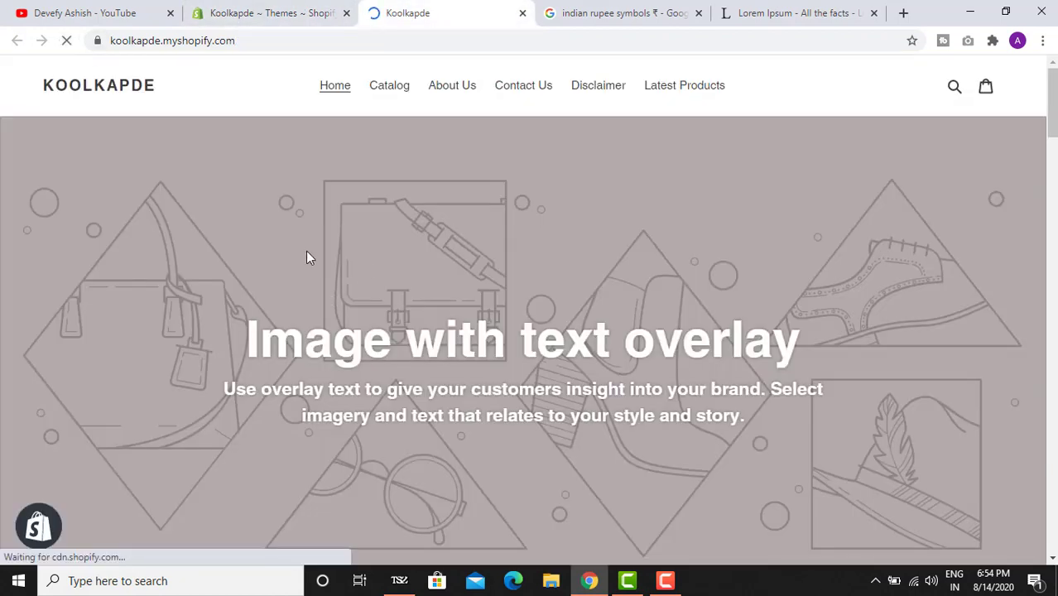
click(279, 10)
click(420, 10)
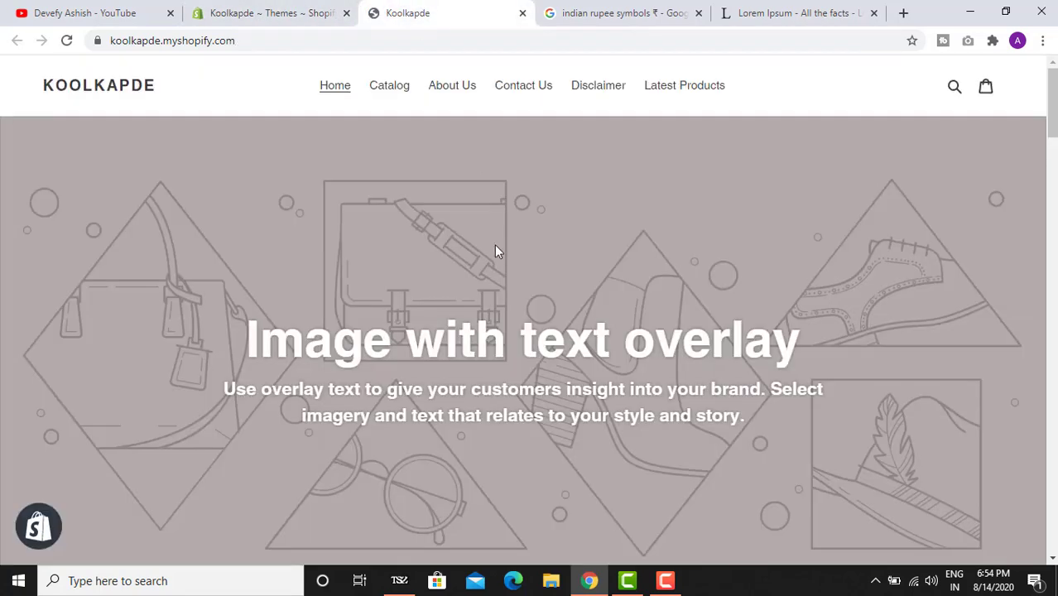
scroll(497, 252, down, 5)
scroll(411, 212, up, 5)
- Publish the Simple theme from its options menu, replacing Debut as the current theme
click(214, 10)
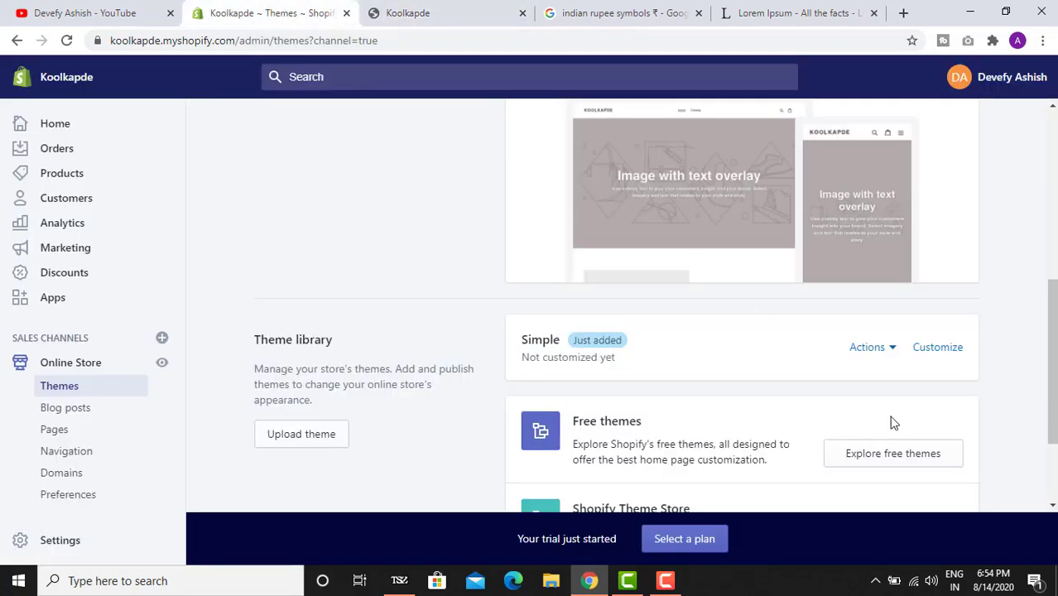
click(867, 348)
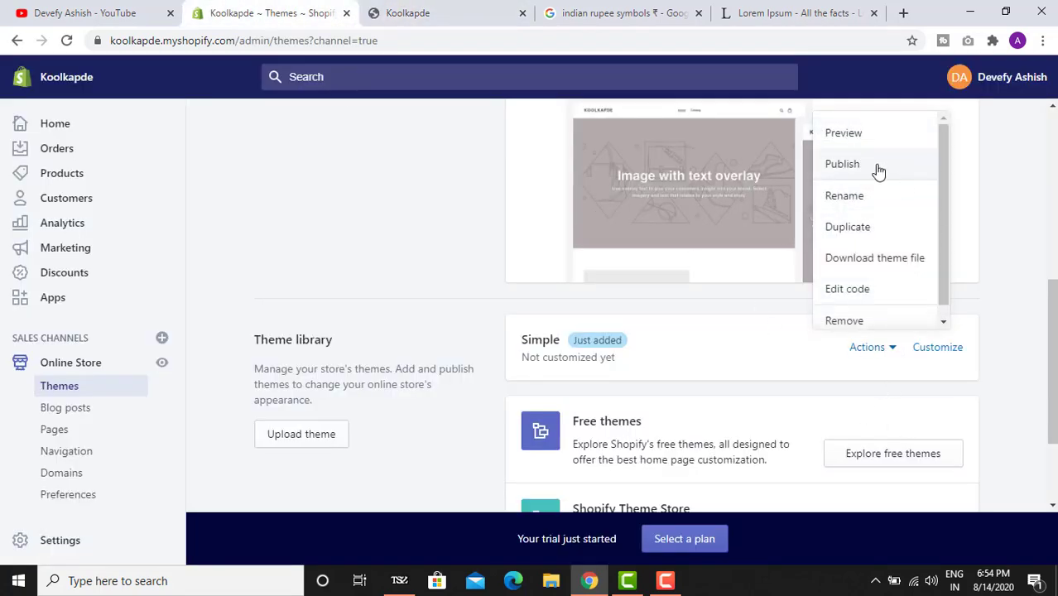
click(842, 164)
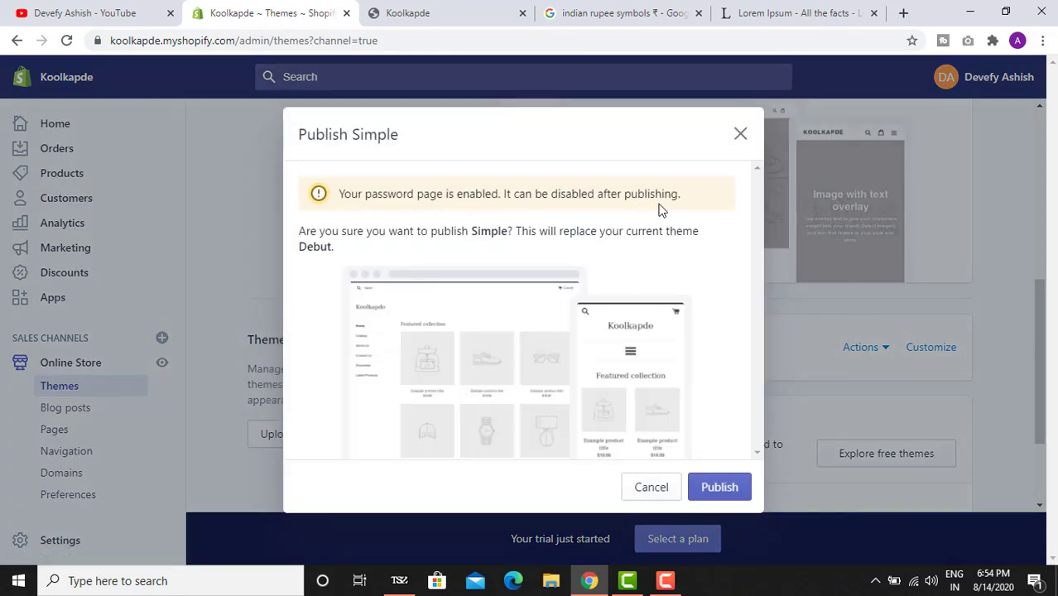
click(719, 488)
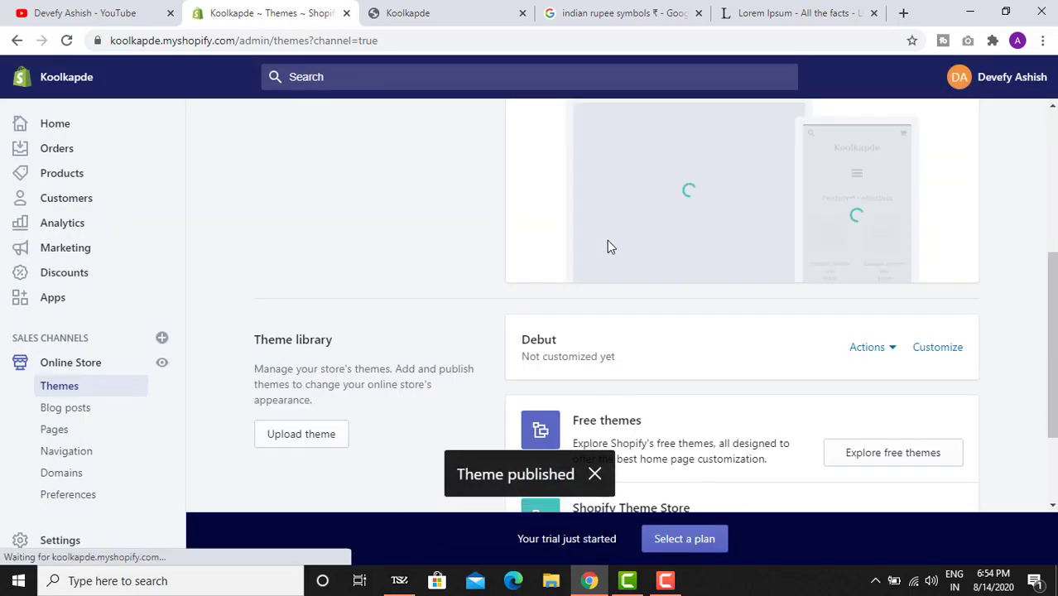
scroll(581, 225, up, 3)
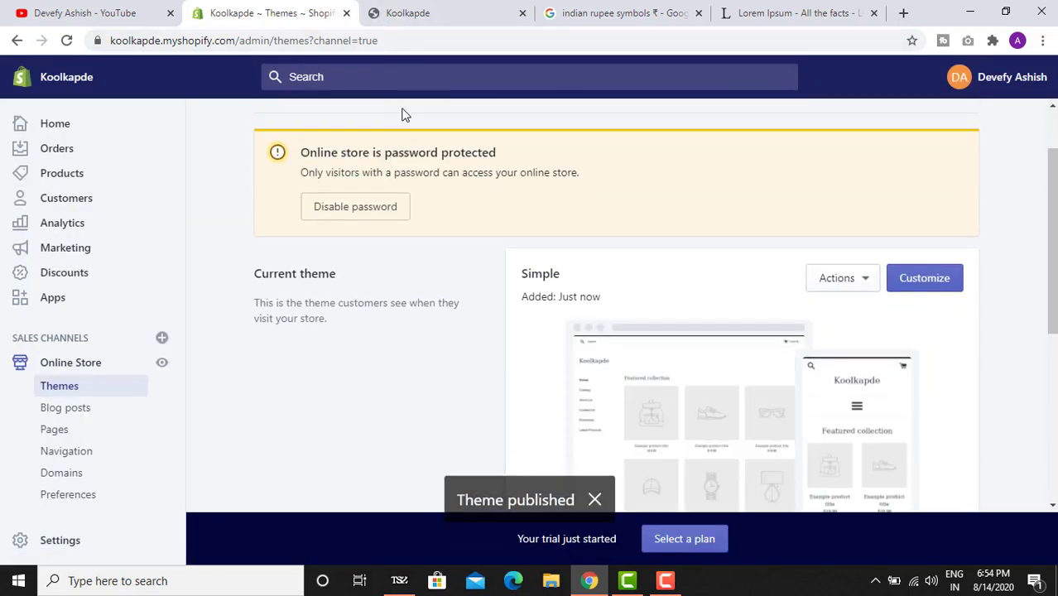
- Reload the live storefront to confirm it now shows the Simple theme's banner
drag(305, 154, 490, 169)
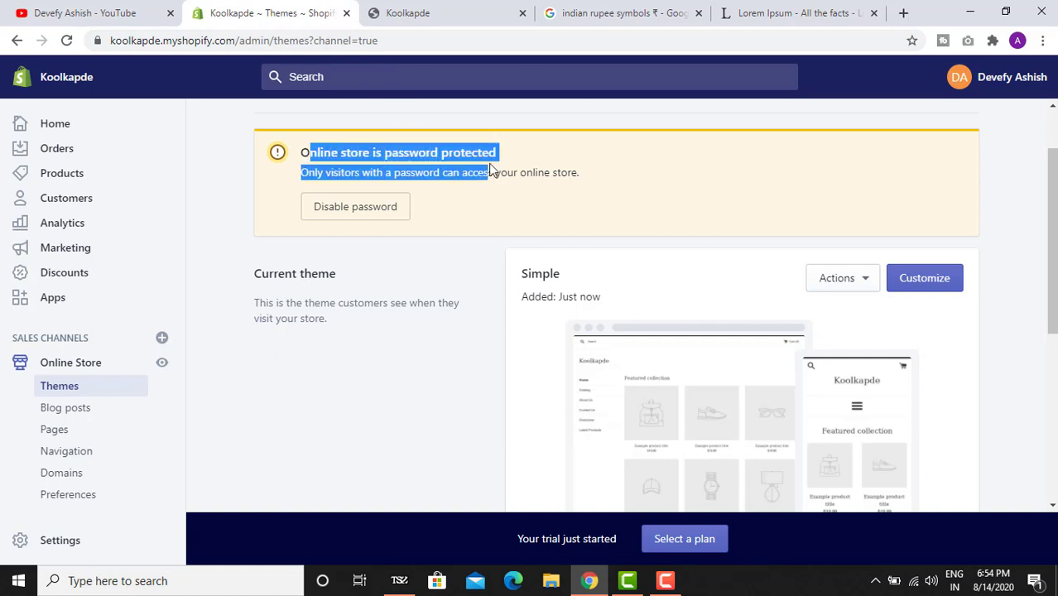
click(409, 13)
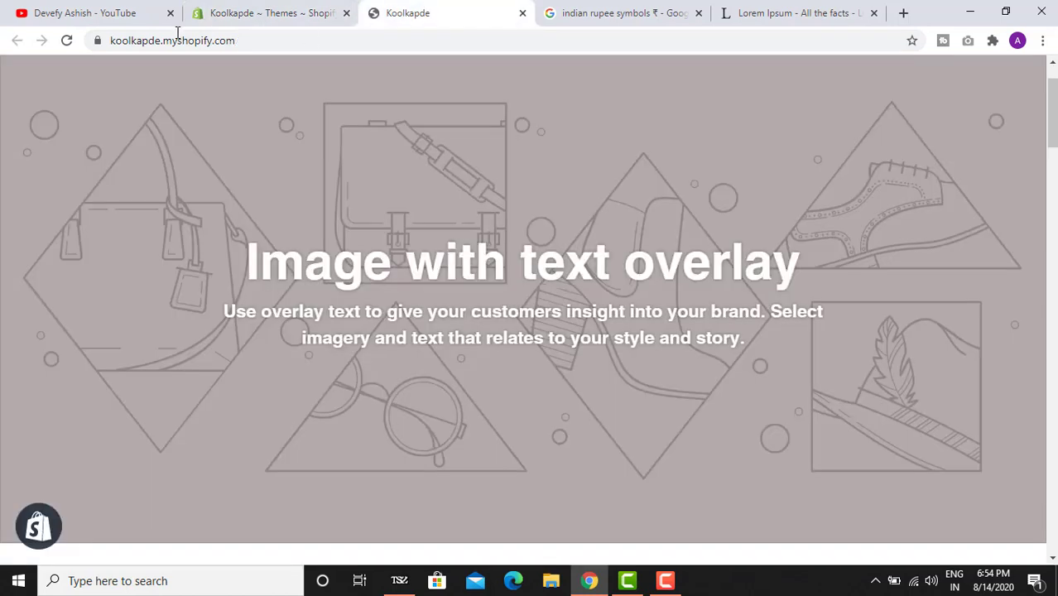
click(66, 42)
click(286, 10)
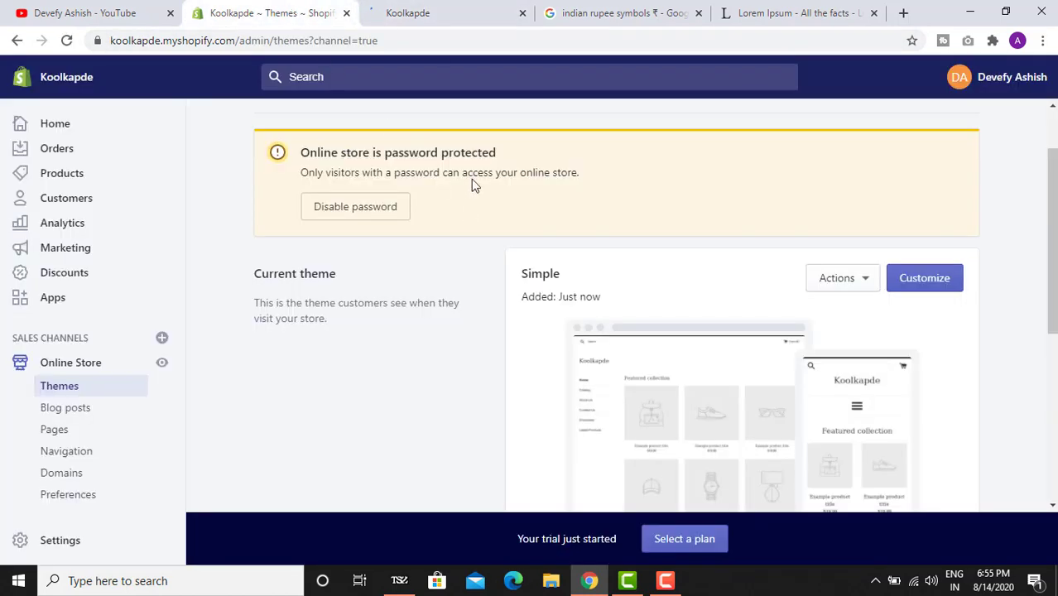
click(431, 15)
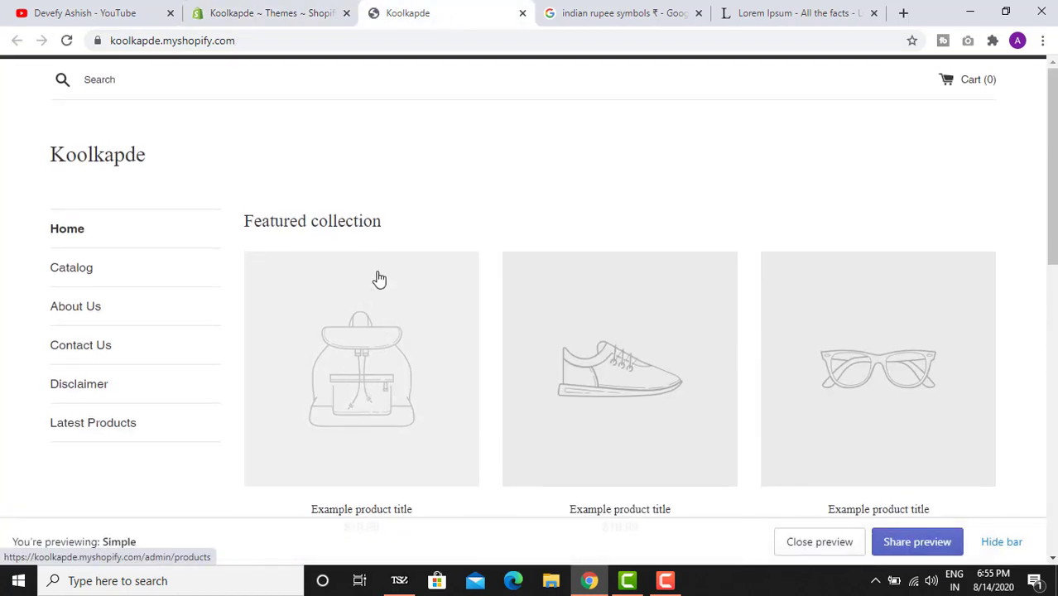
click(221, 6)
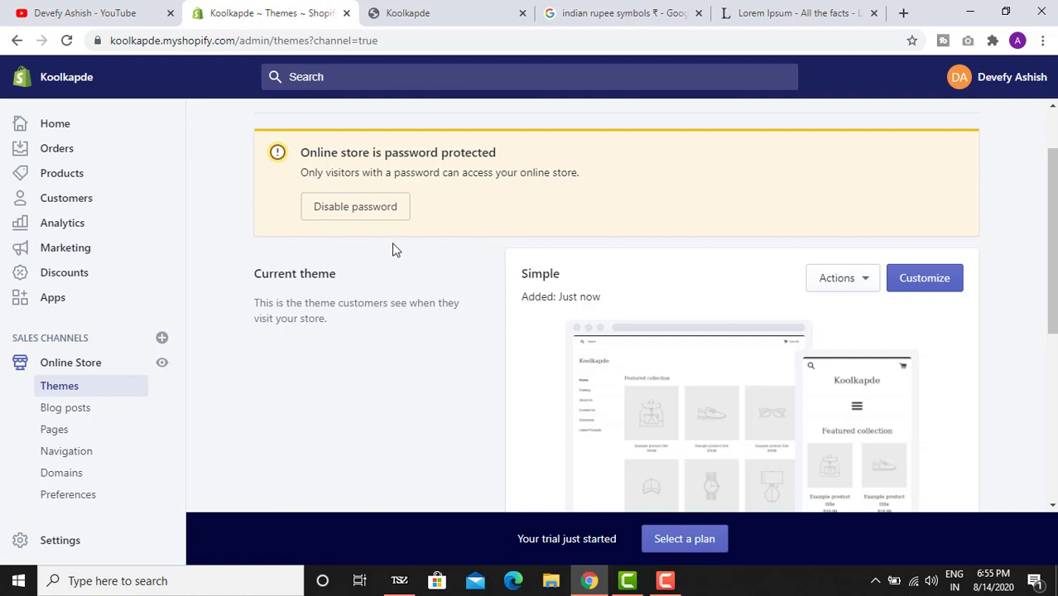
scroll(393, 250, up, 1)
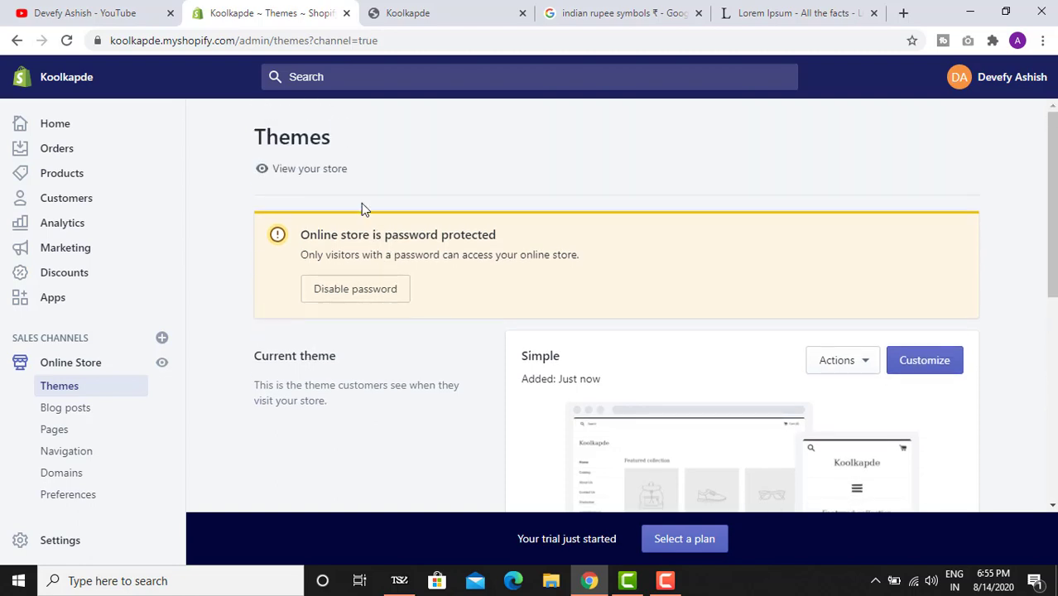
click(399, 10)
click(66, 40)
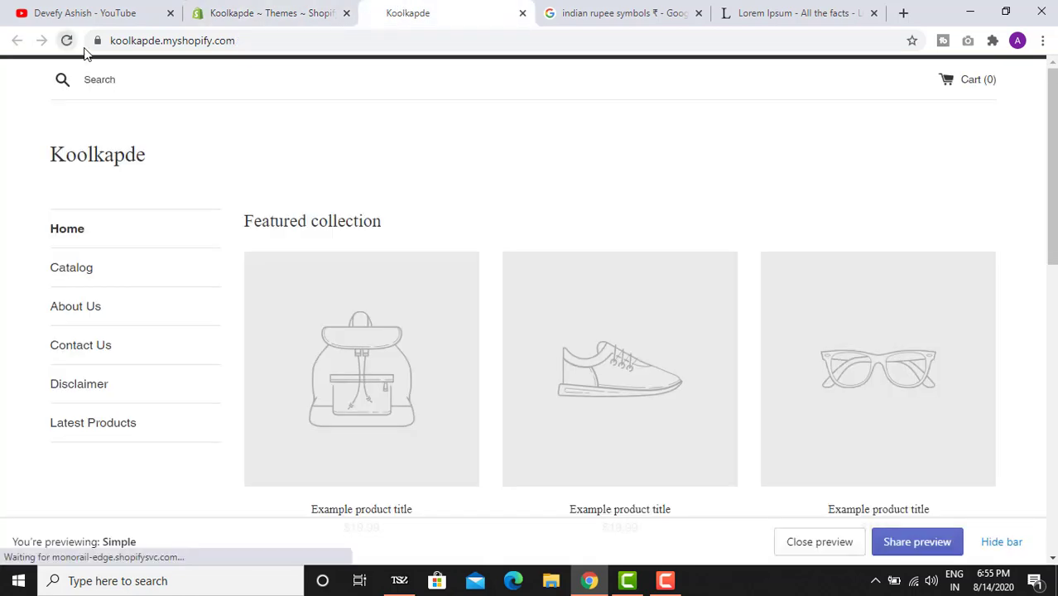
scroll(502, 245, down, 6)
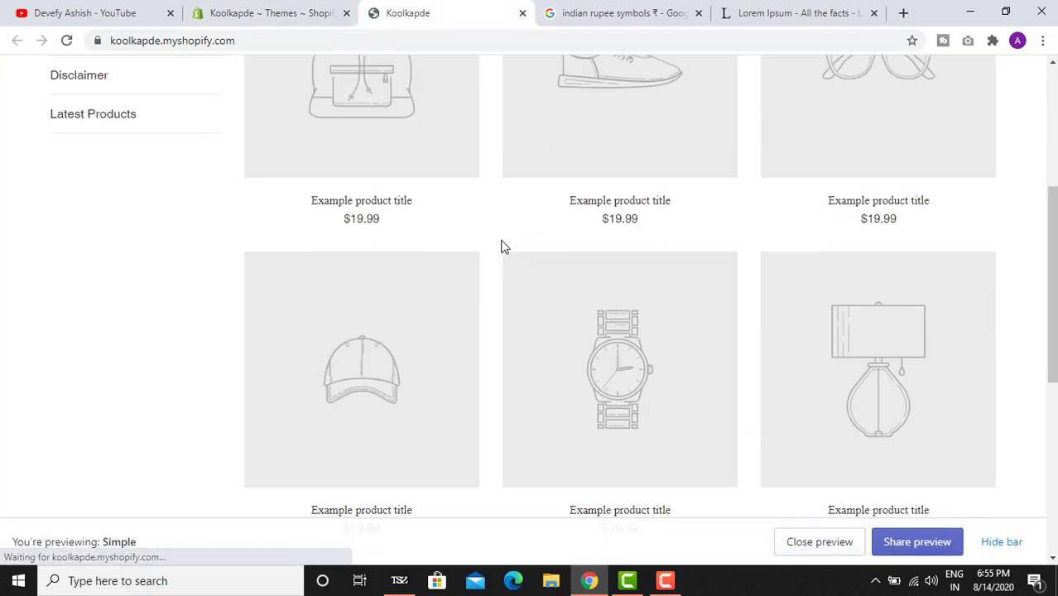
scroll(501, 244, up, 6)
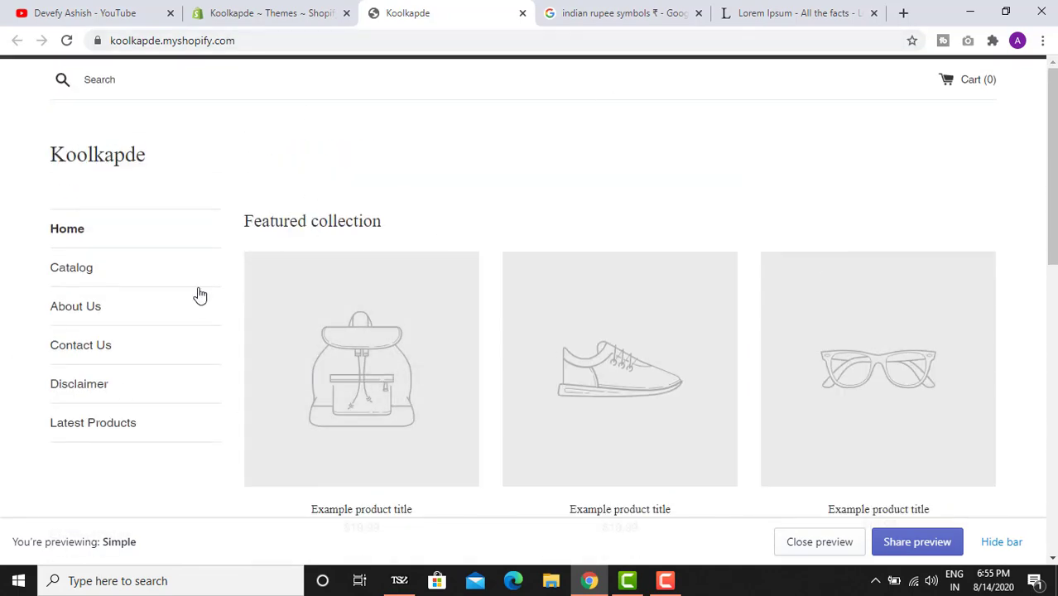
scroll(413, 255, down, 9)
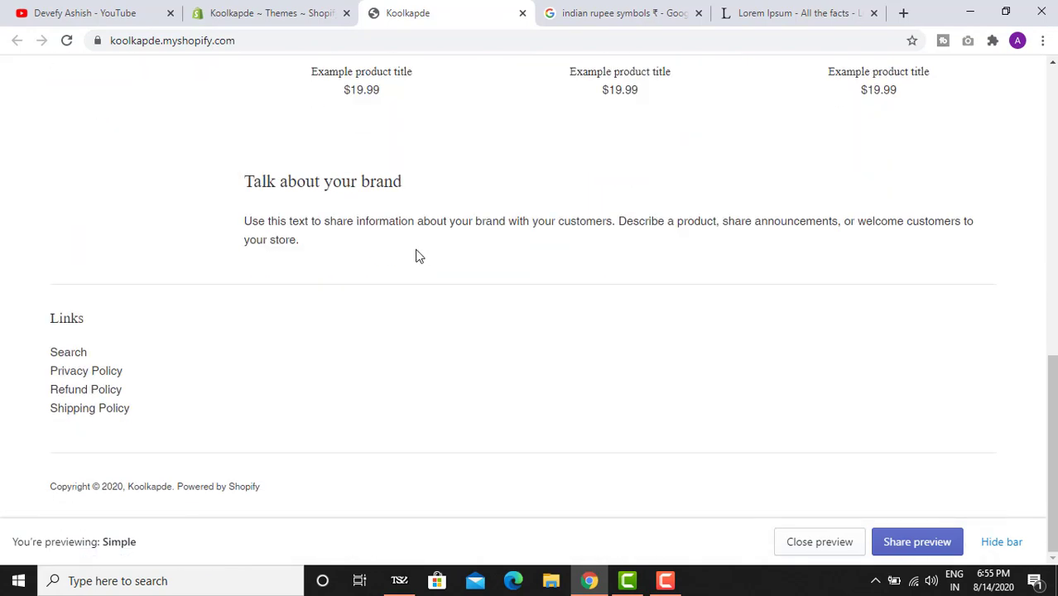
scroll(409, 269, up, 10)
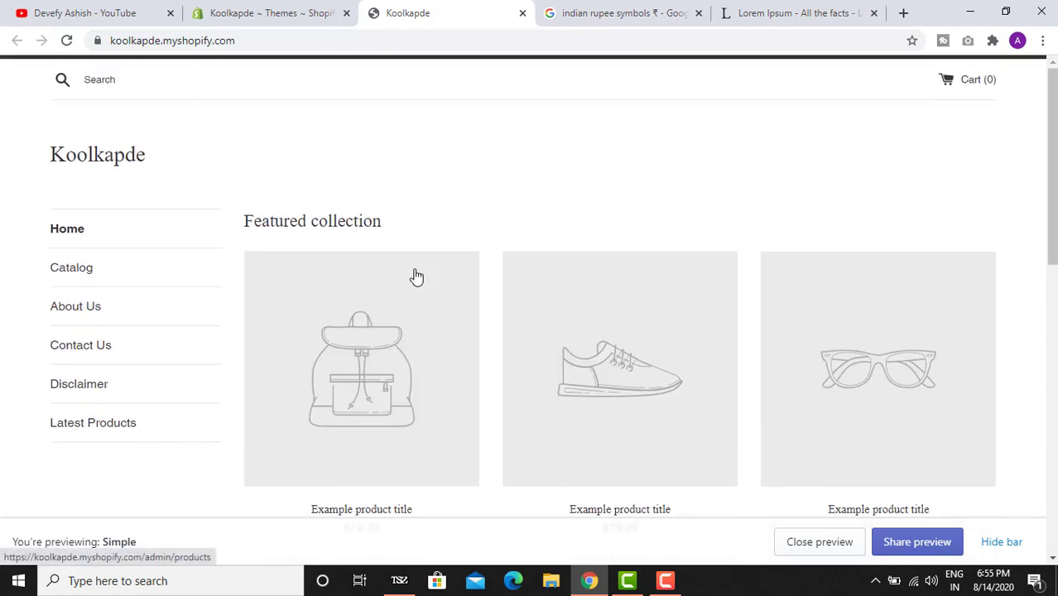
click(256, 10)
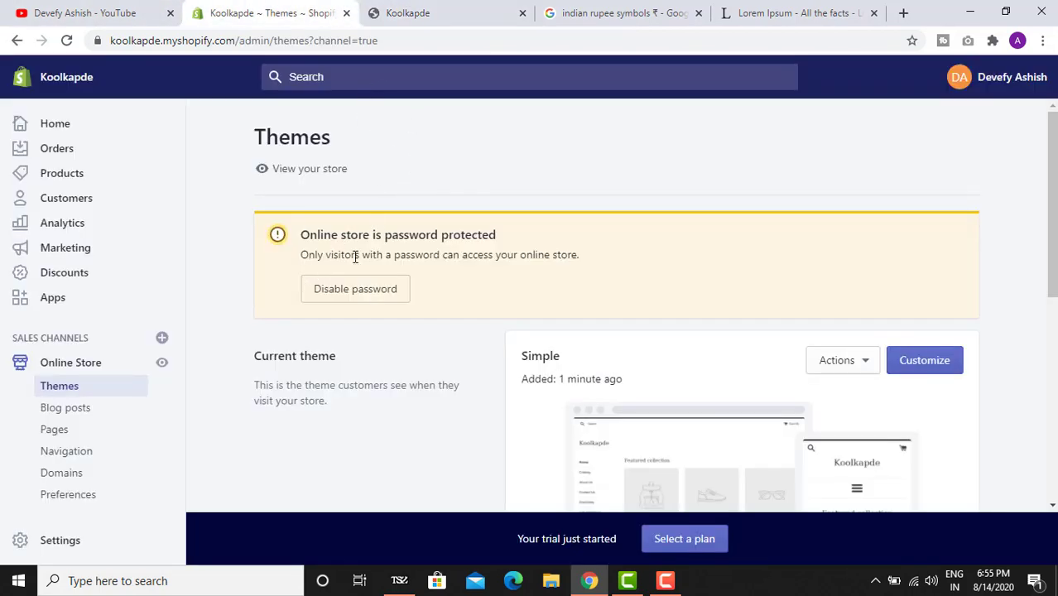
click(430, 13)
scroll(406, 285, down, 3)
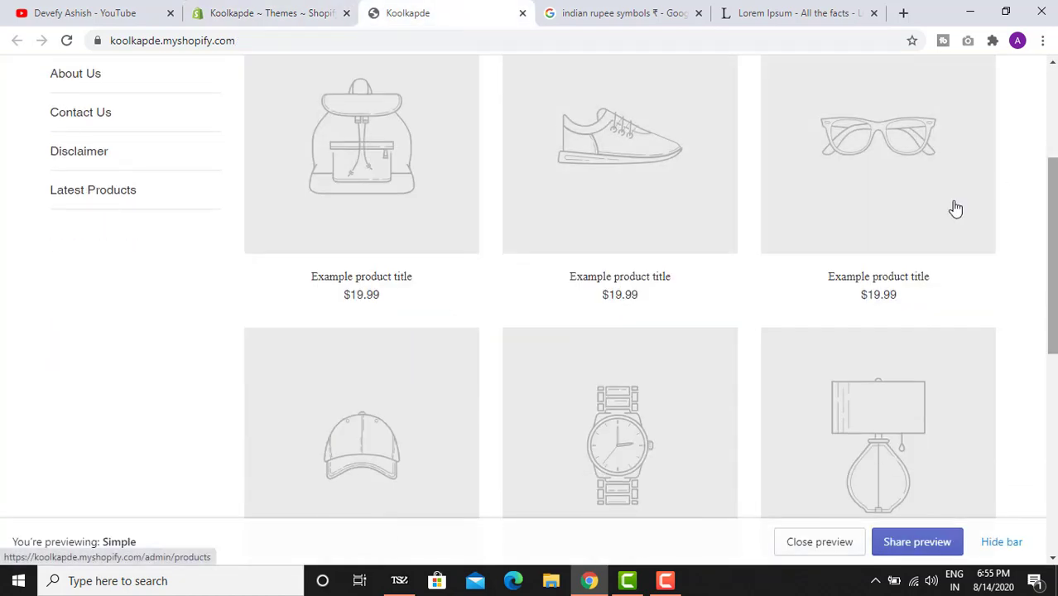
scroll(460, 366, down, 4)
scroll(461, 362, up, 7)
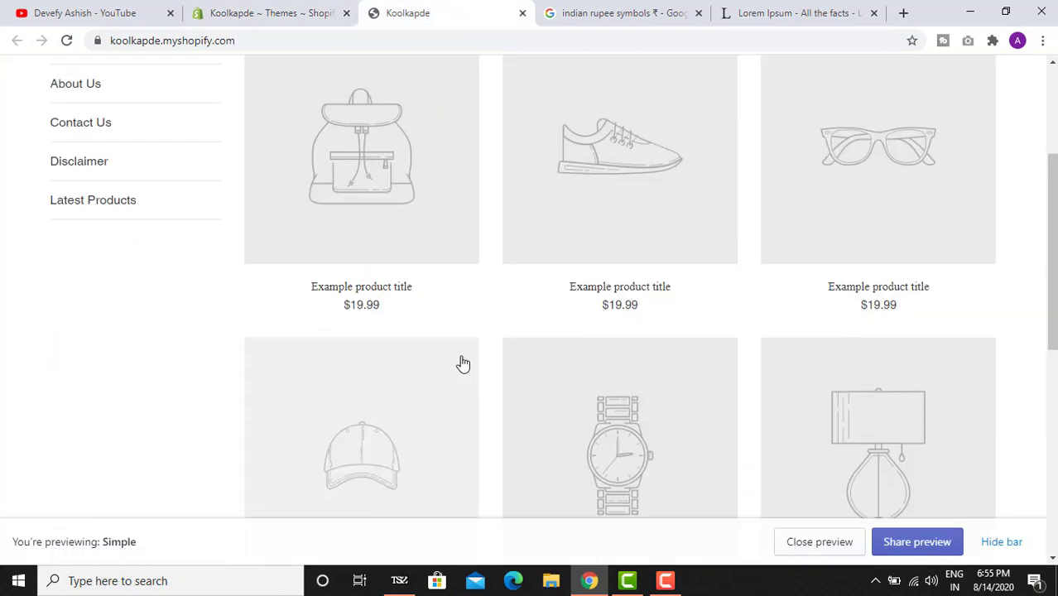
click(278, 8)
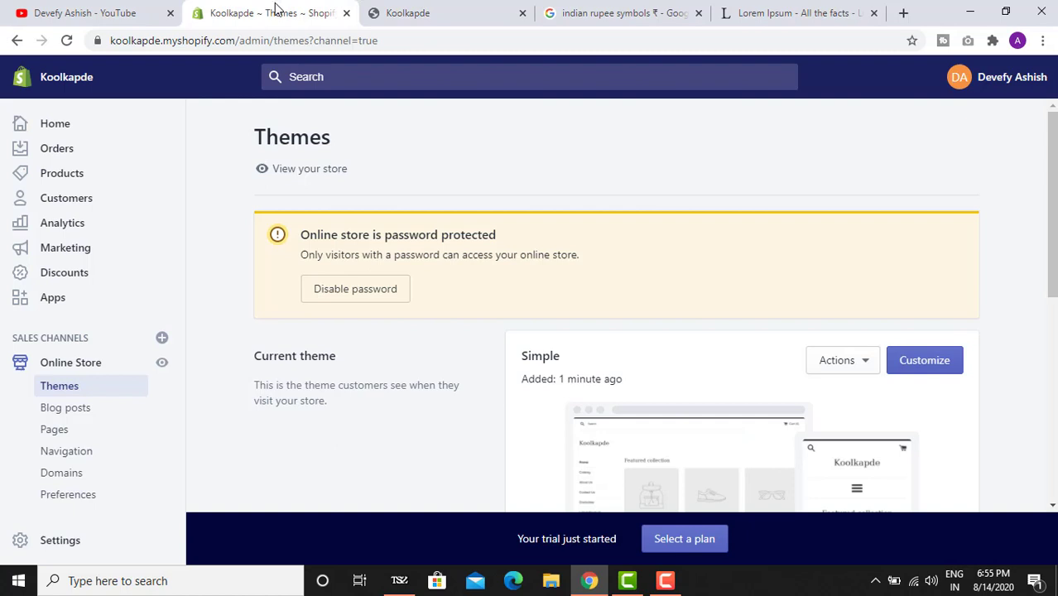
- Switch to YouTube and scroll the creator's channel home page down to the Uploads and Popular uploads rows
click(98, 8)
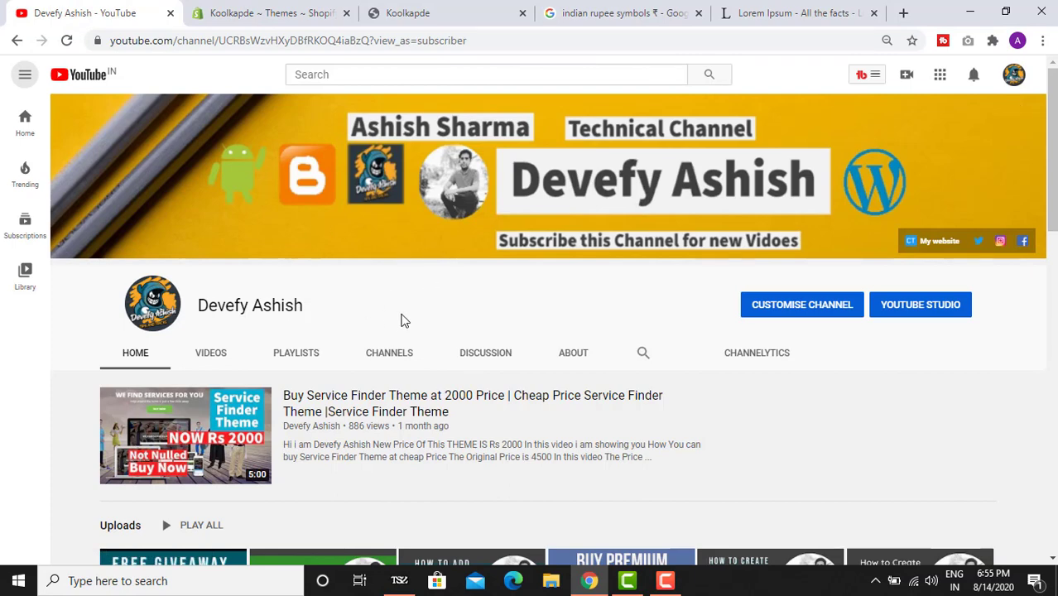
scroll(435, 312, down, 2)
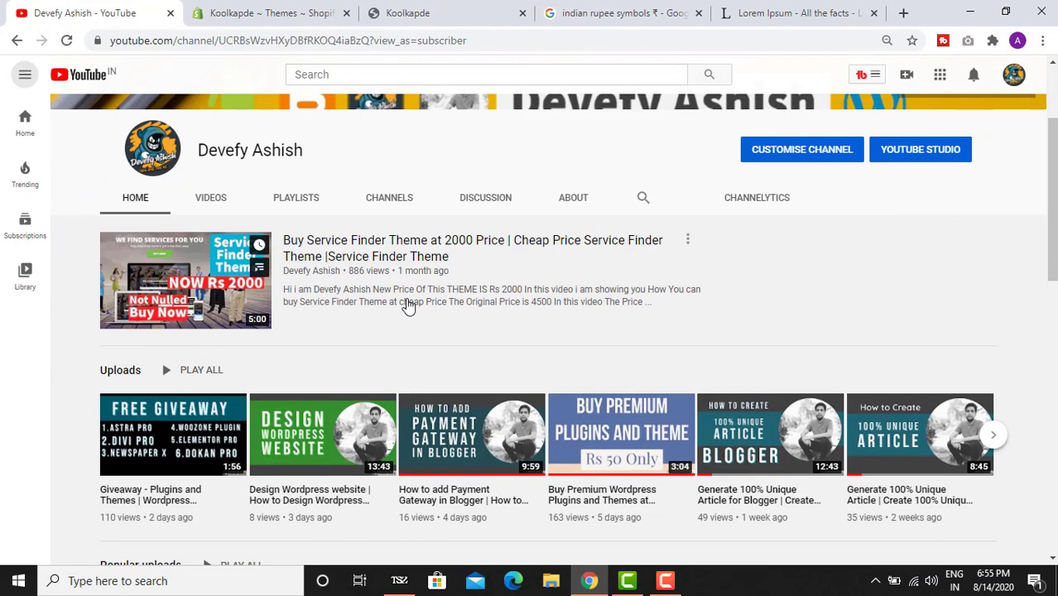
scroll(406, 305, down, 1)
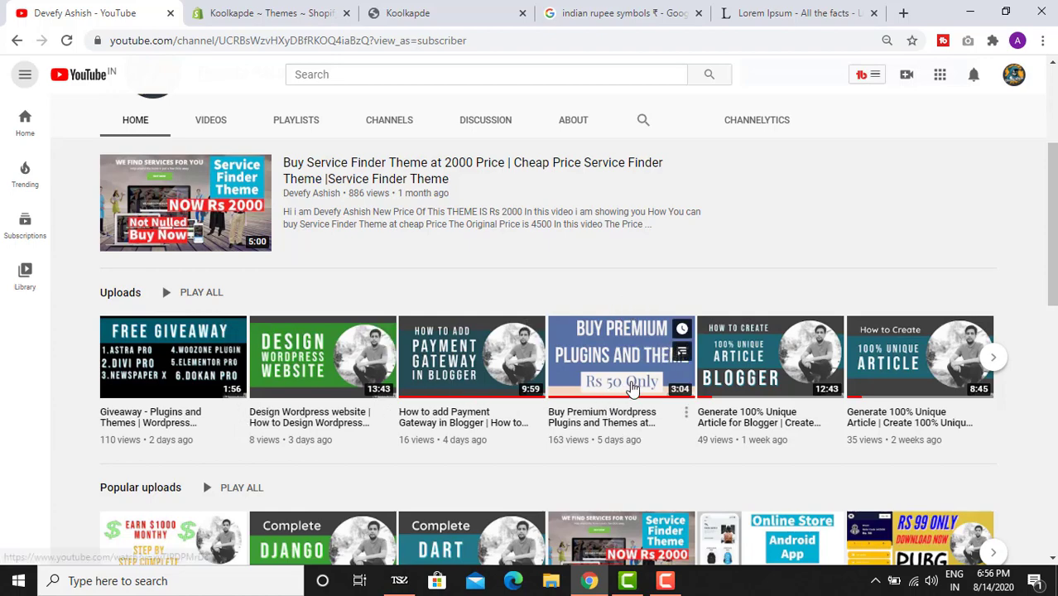
scroll(631, 387, down, 3)
scroll(637, 331, up, 2)
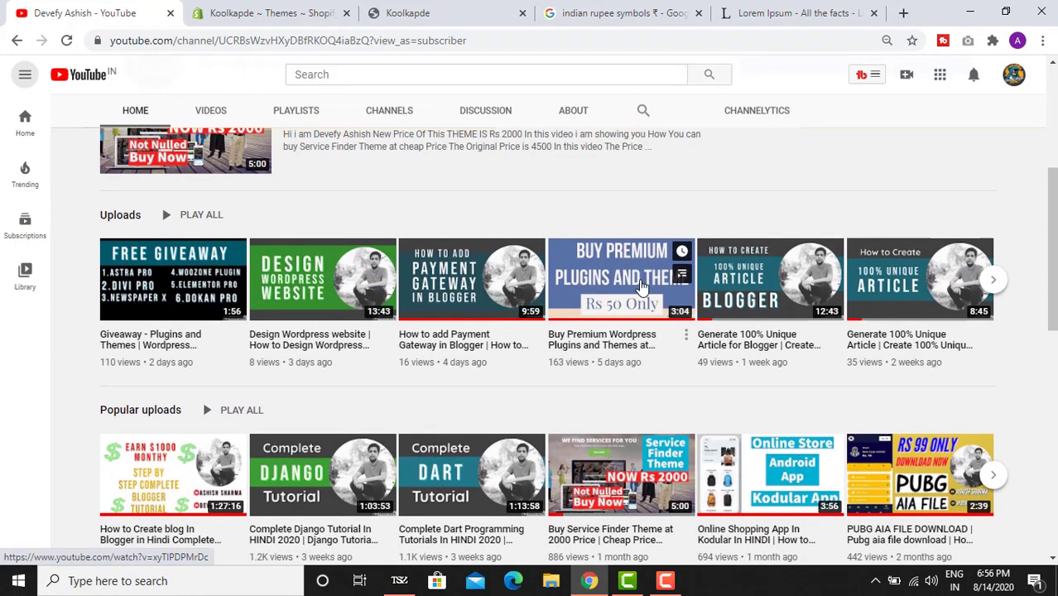